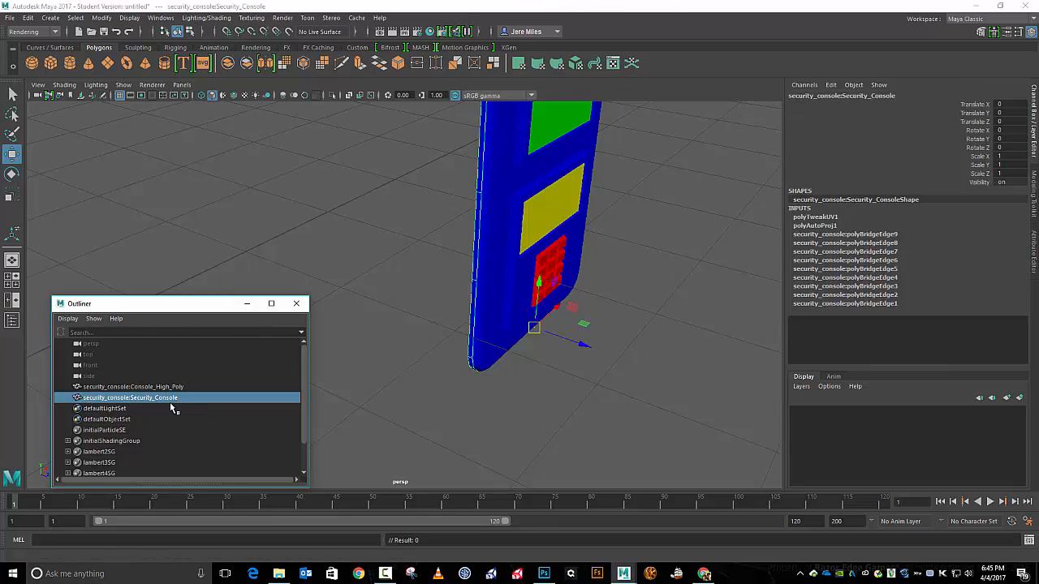
Export the selected Security_Console mesh as an OBJ file named security_console into the Security Console folder on the Desktop
left_click(9, 20)
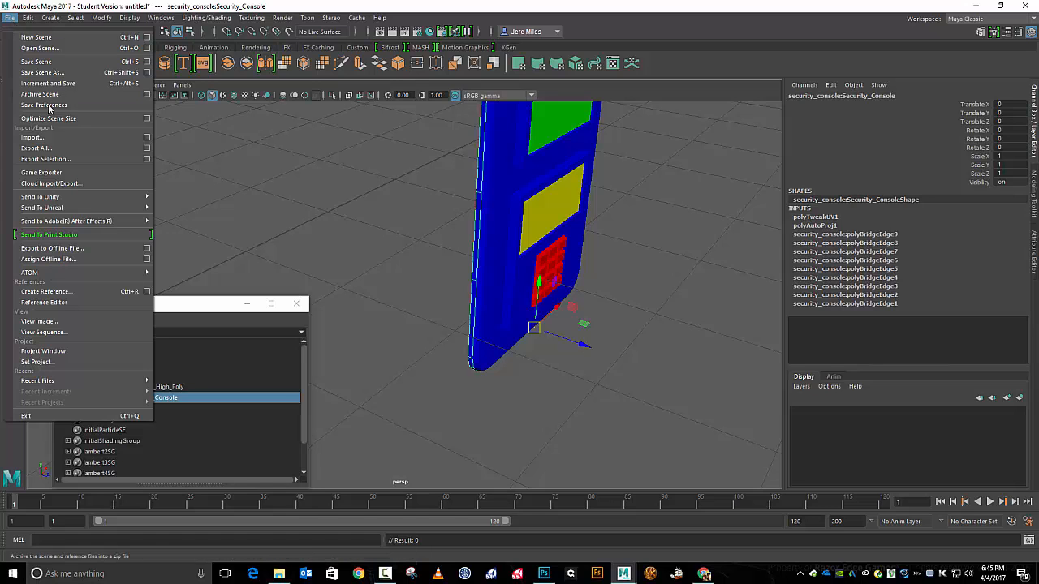
left_click(57, 159)
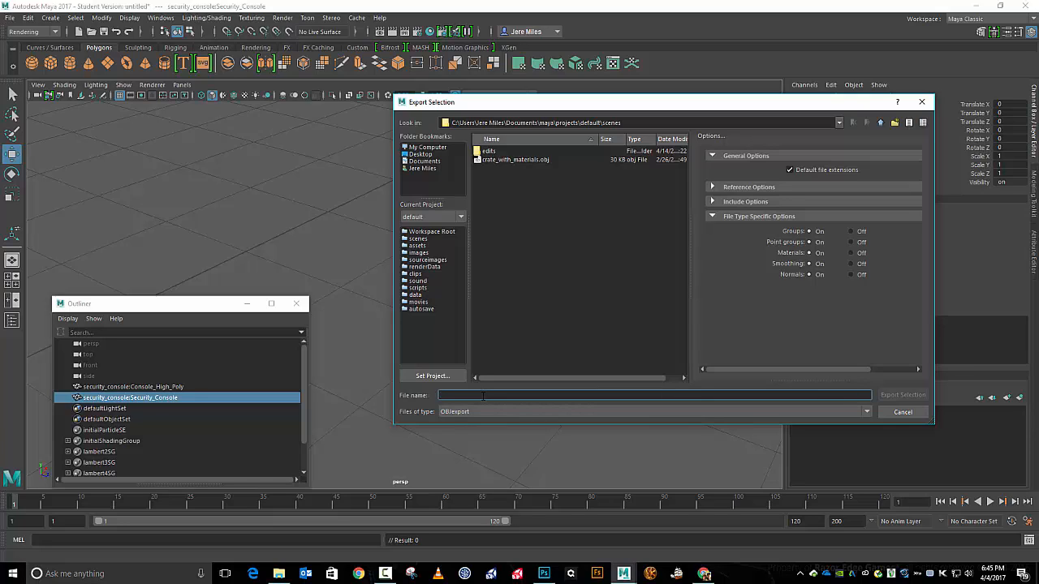
left_click(420, 155)
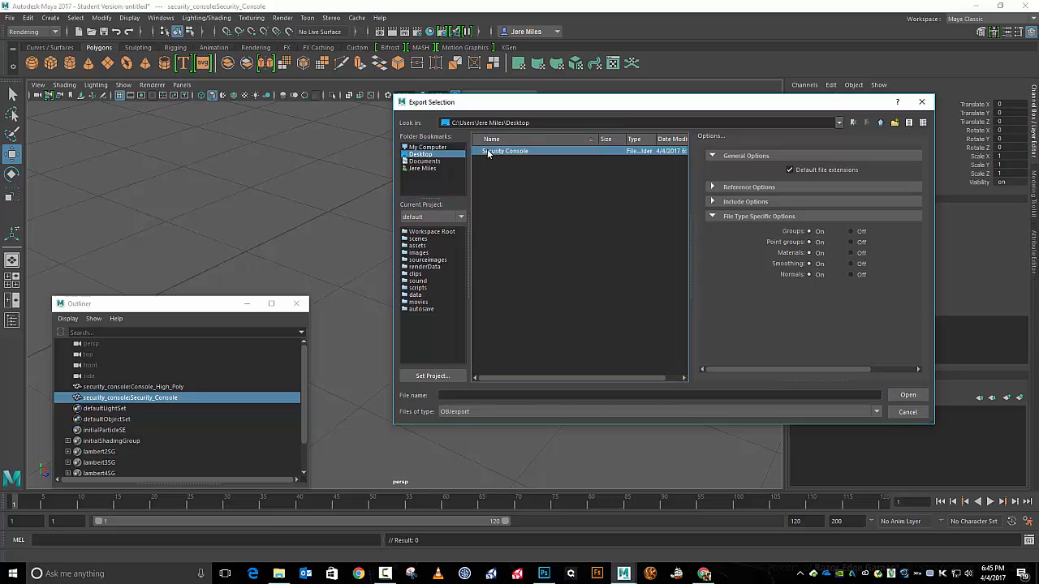
double_click(487, 151)
left_click(466, 395)
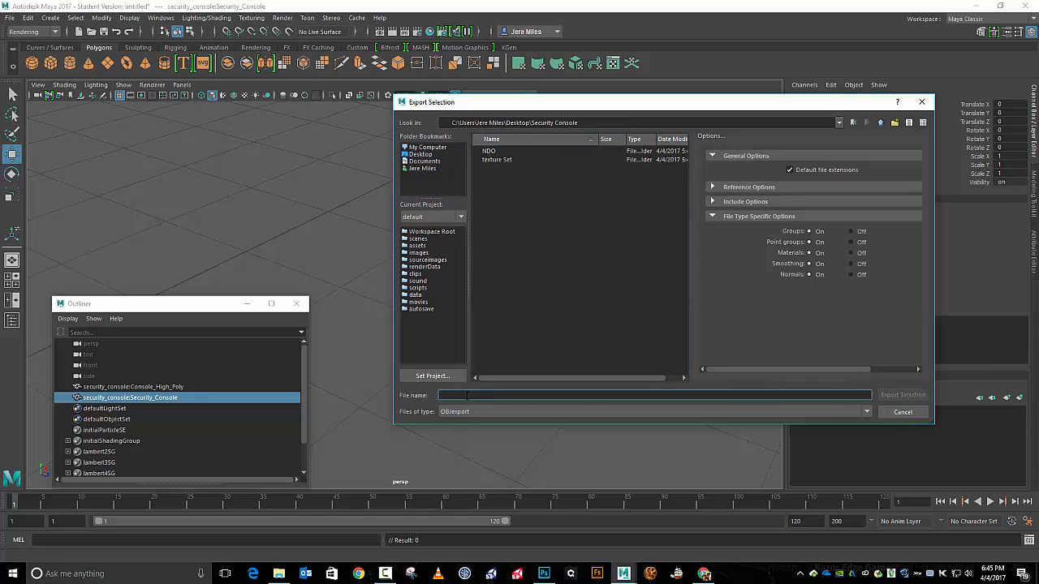
type("security_console")
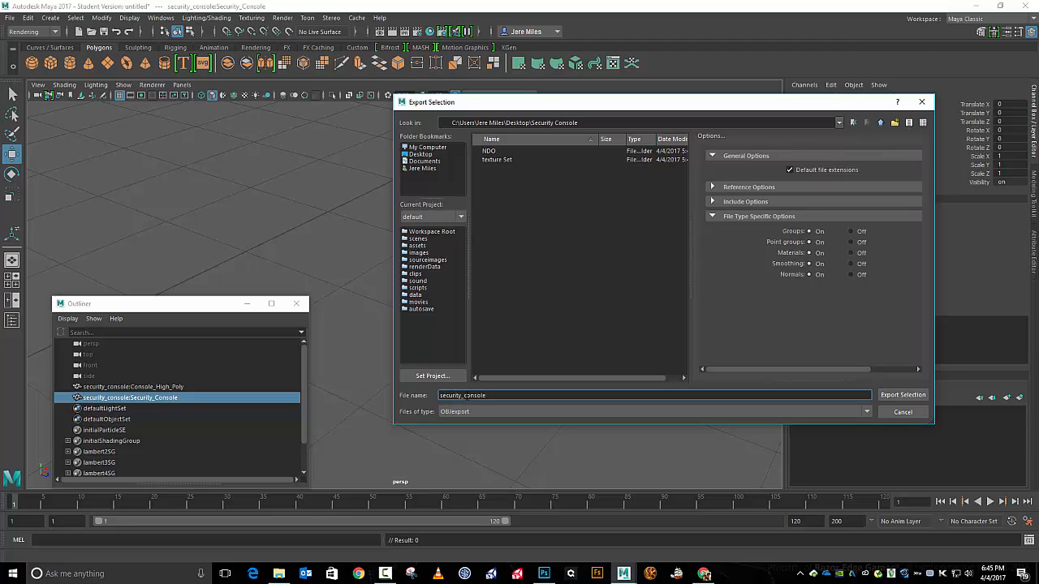
left_click(905, 394)
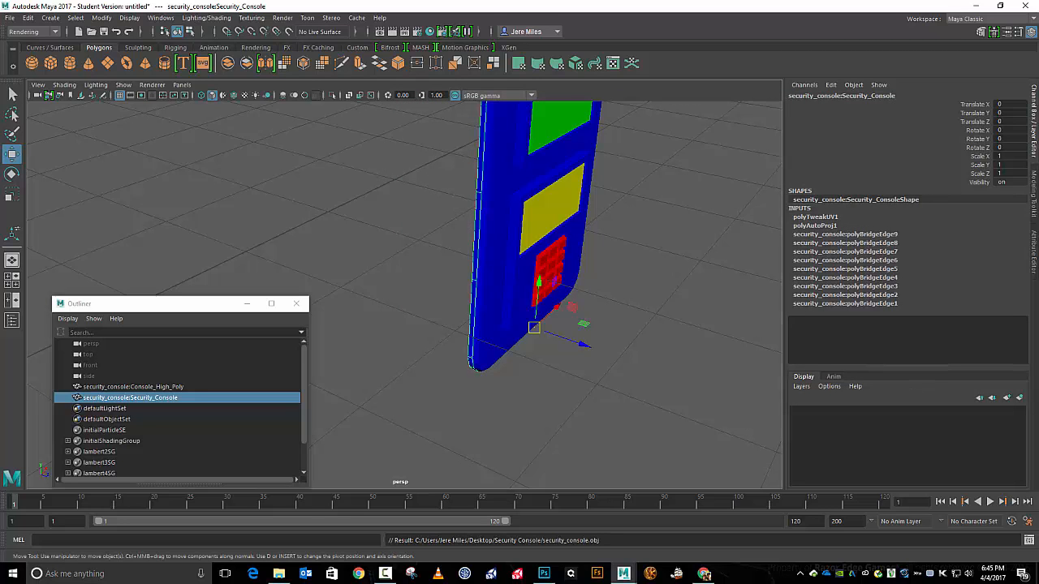
Delete the security_console MTL file from the Security Console folder and move the folder window out of the way
left_click(279, 574)
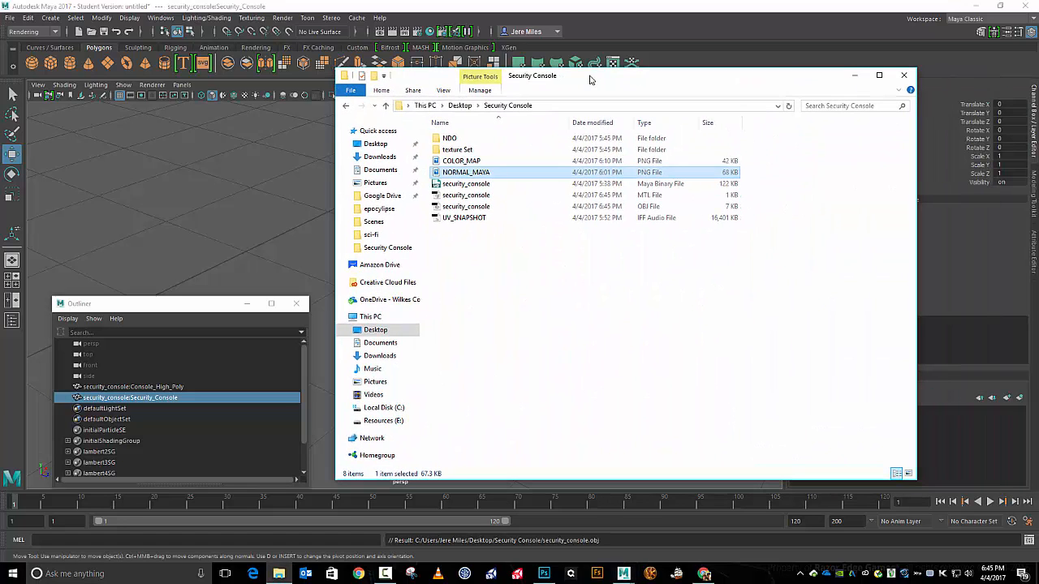
left_click(645, 207)
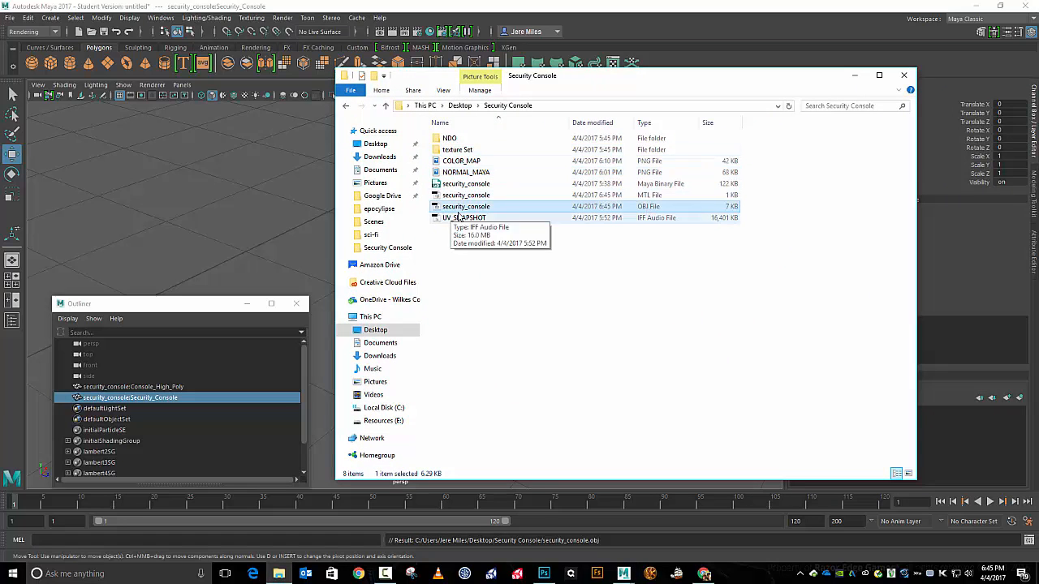
left_click(663, 198)
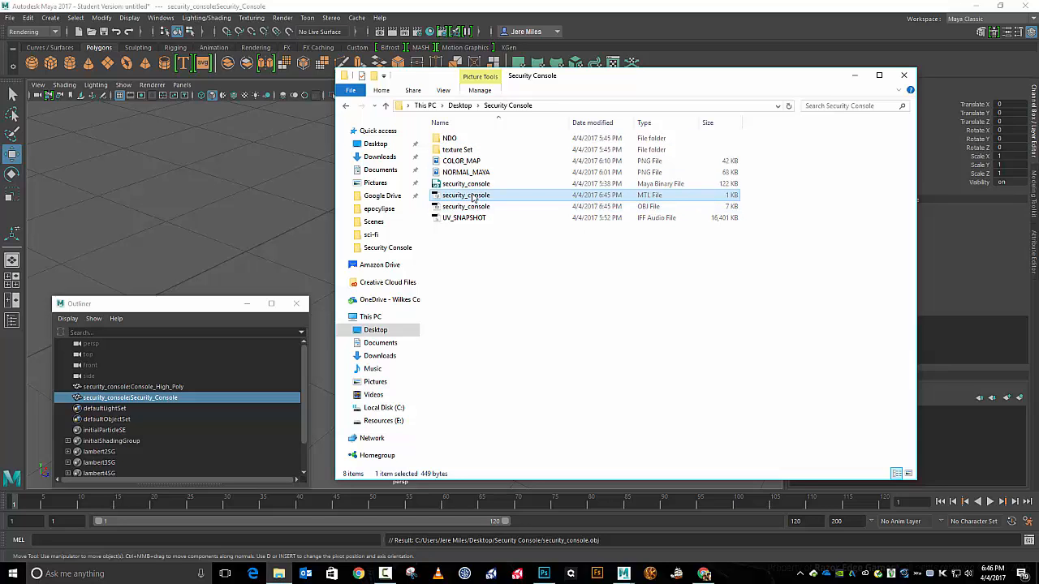
key("Delete")
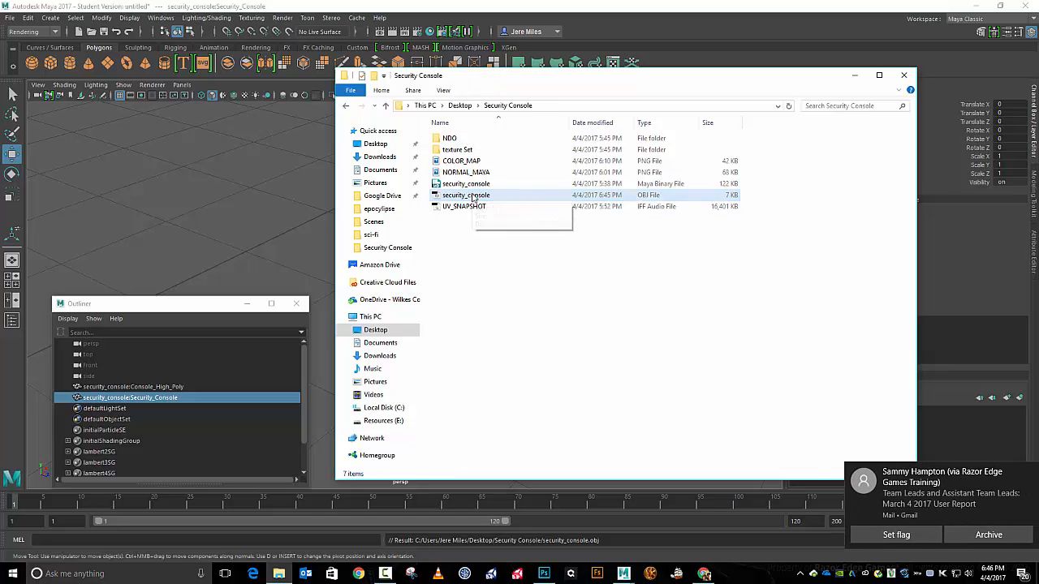
left_click(1030, 473)
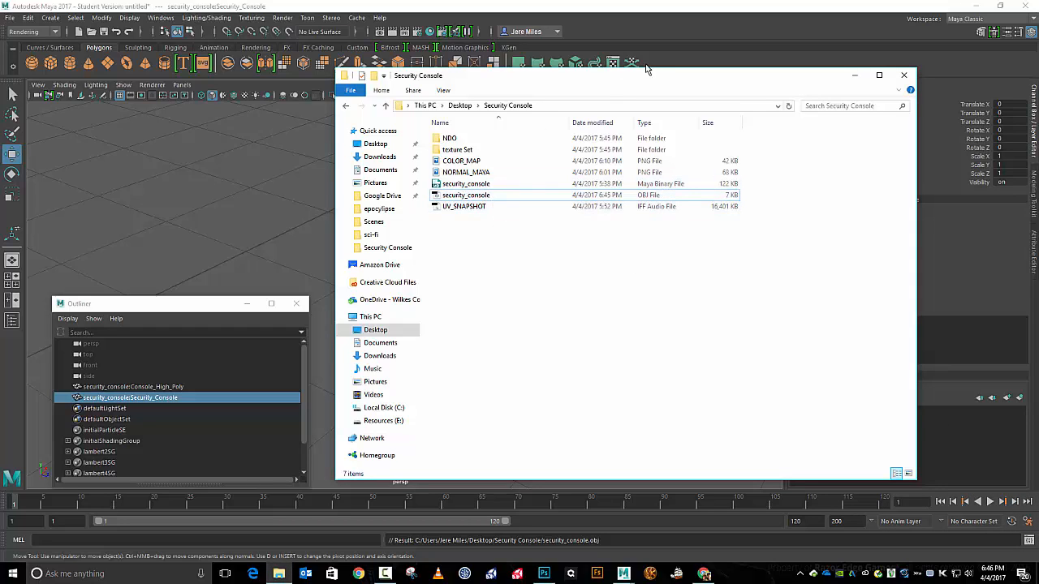
left_click_drag(643, 78, 1038, 68)
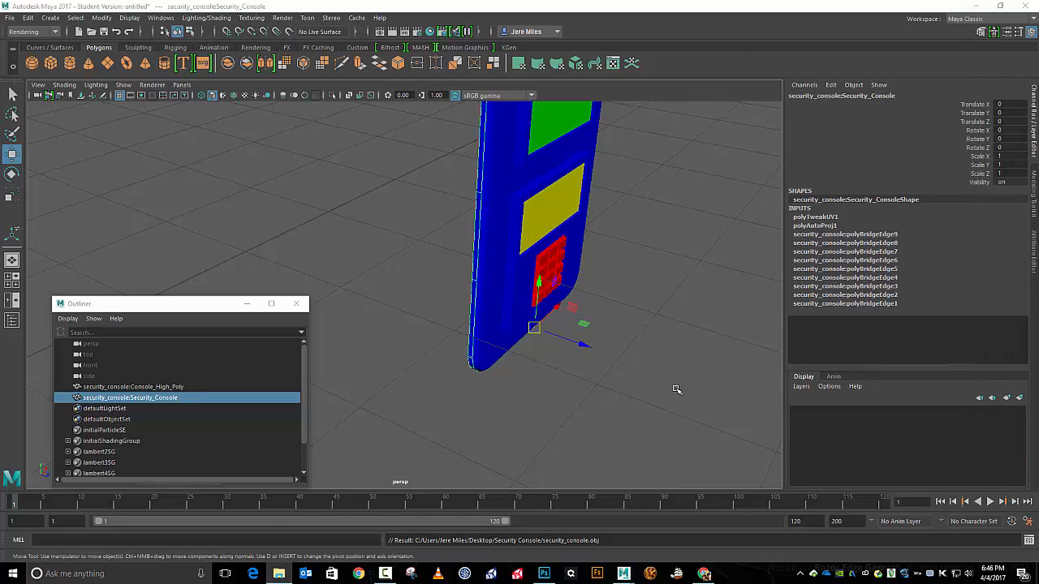
Switch to Photoshop and launch the NDO Project Creator
left_click(544, 574)
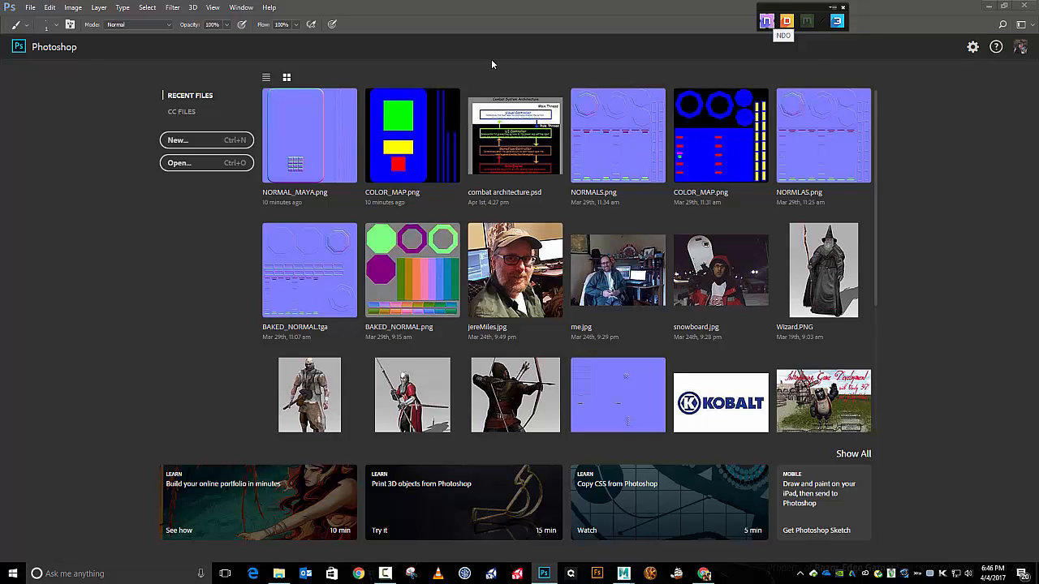
left_click(778, 13)
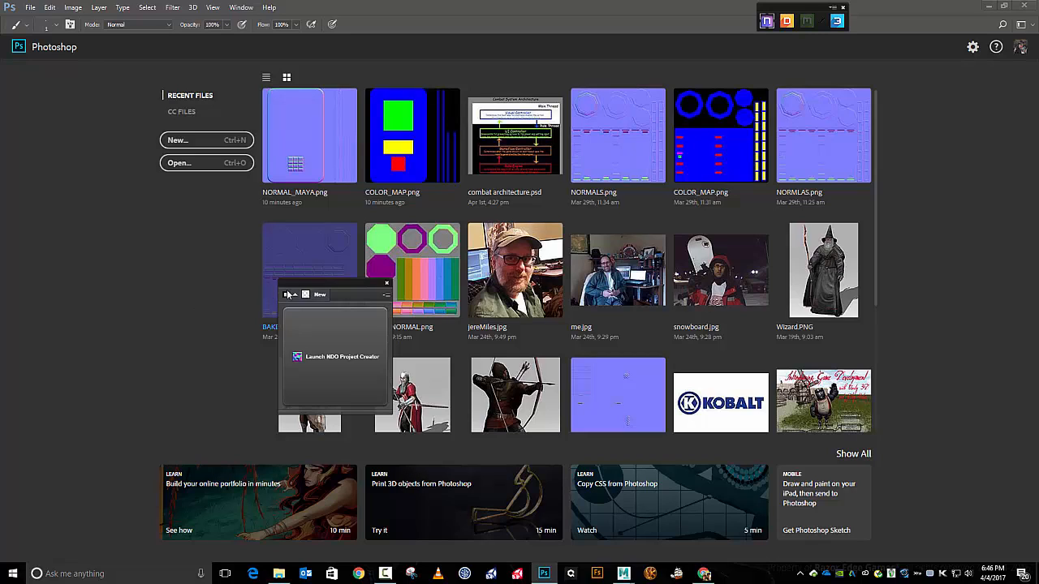
left_click(337, 369)
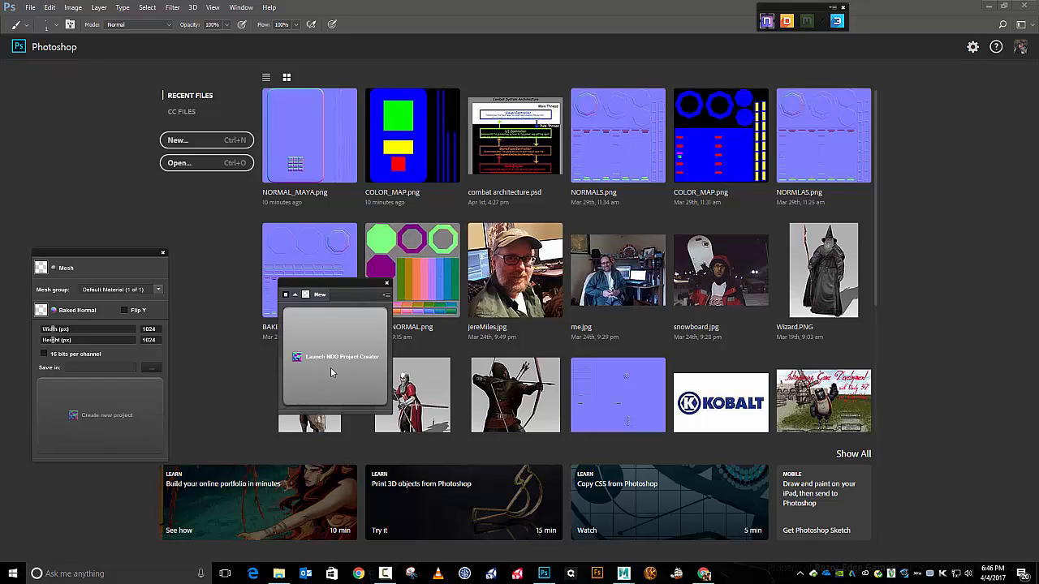
Load the security_console OBJ from the Desktop's Security Console folder as the project's mesh
left_click(42, 268)
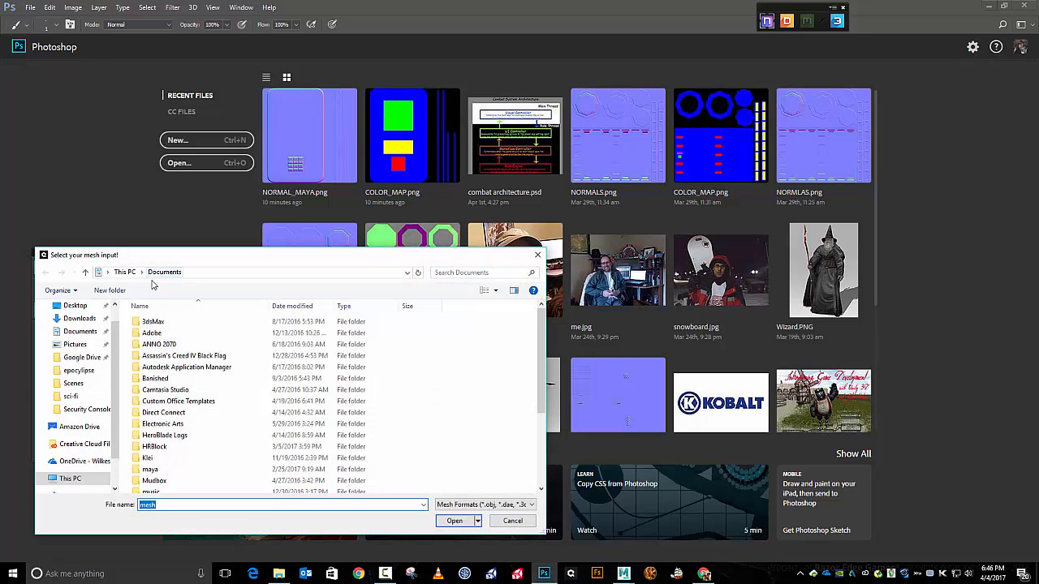
scroll(81, 373, "down", 3)
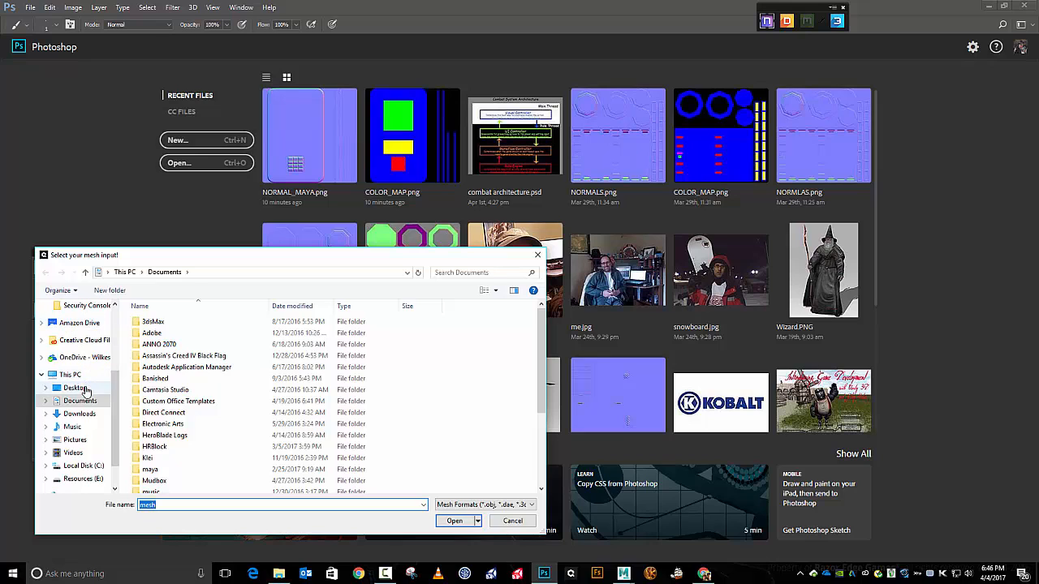
left_click(75, 388)
double_click(156, 337)
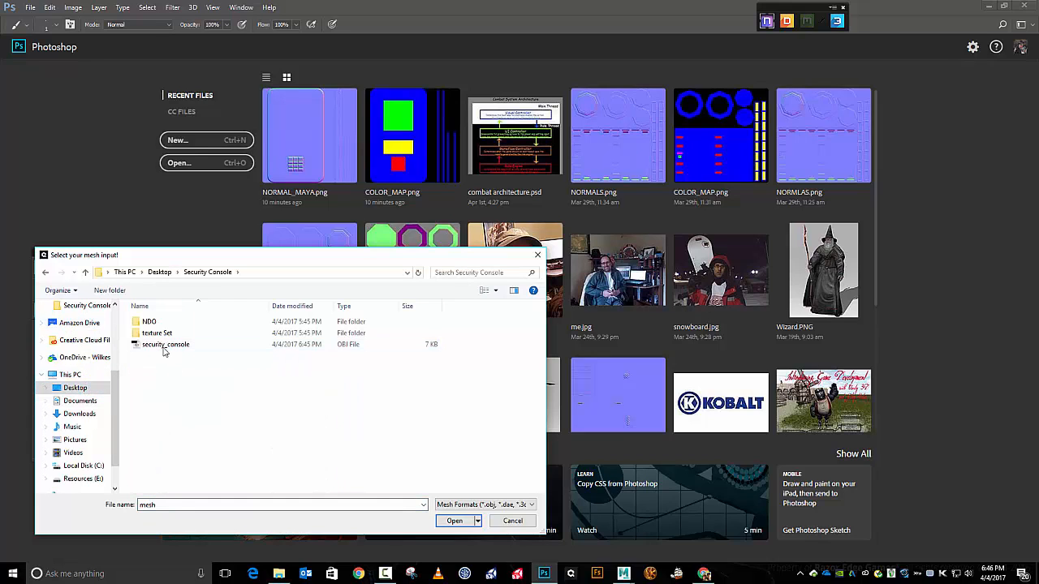
left_click(163, 346)
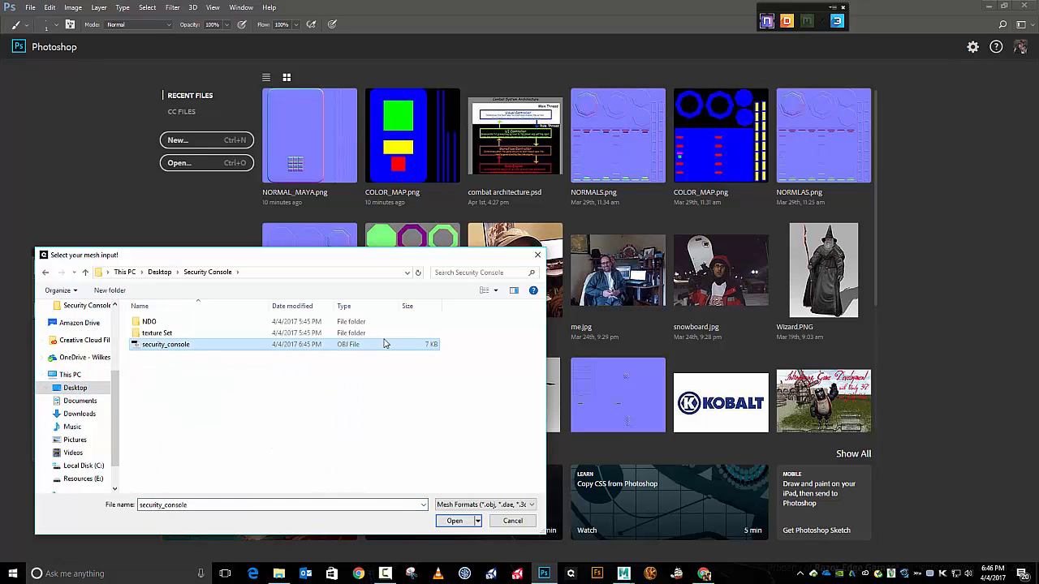
left_click(454, 523)
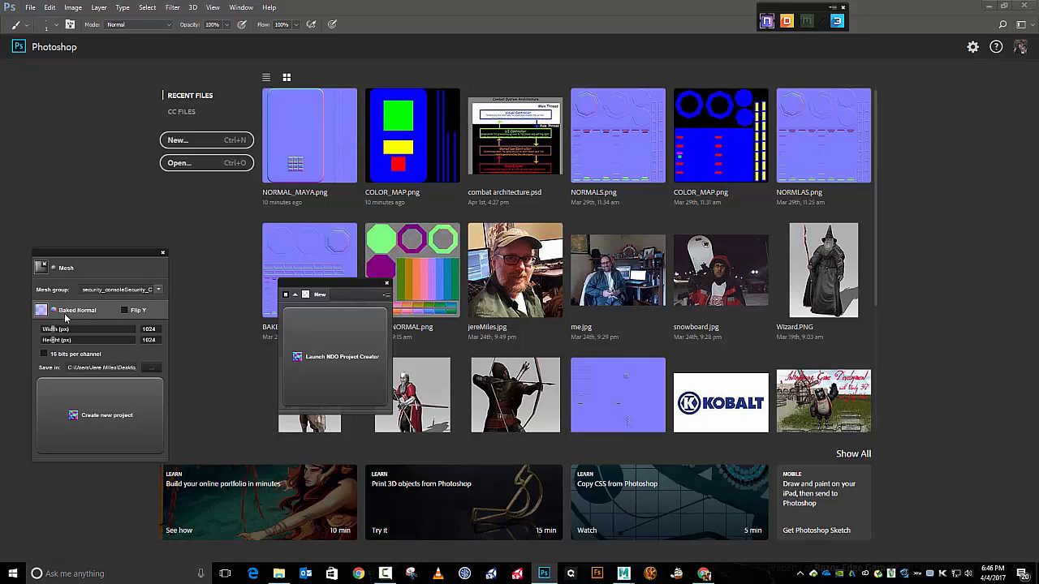
Load NORMAL_MAYA.png from the Security Console folder as the project's baked normal
left_click(40, 311)
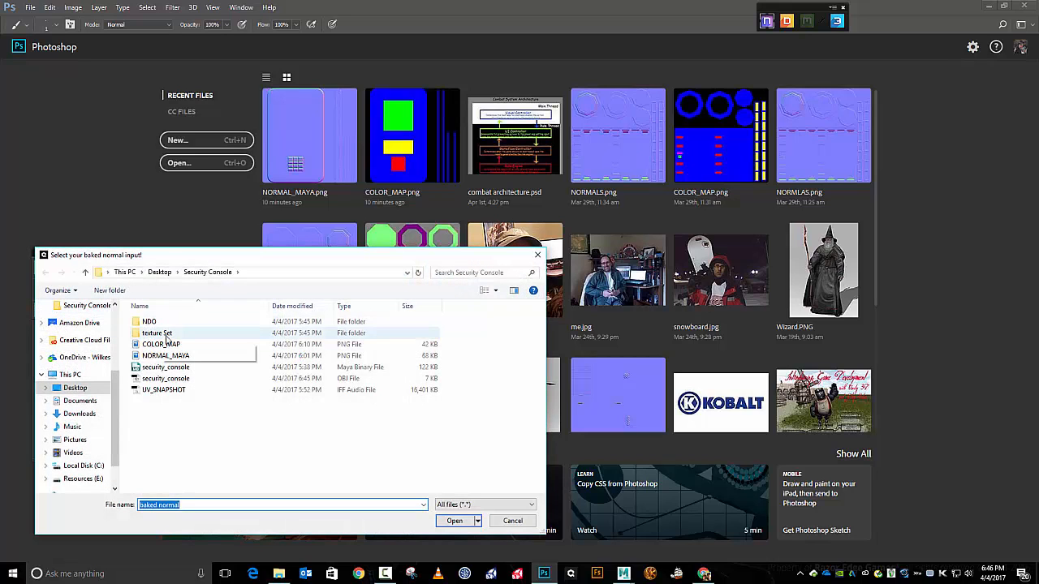
left_click(186, 356)
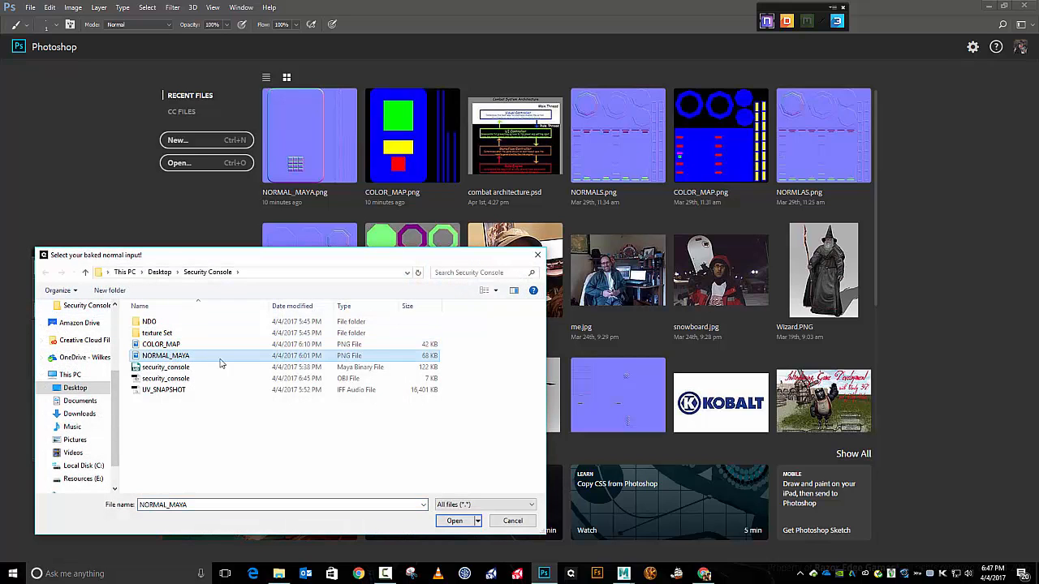
left_click(455, 520)
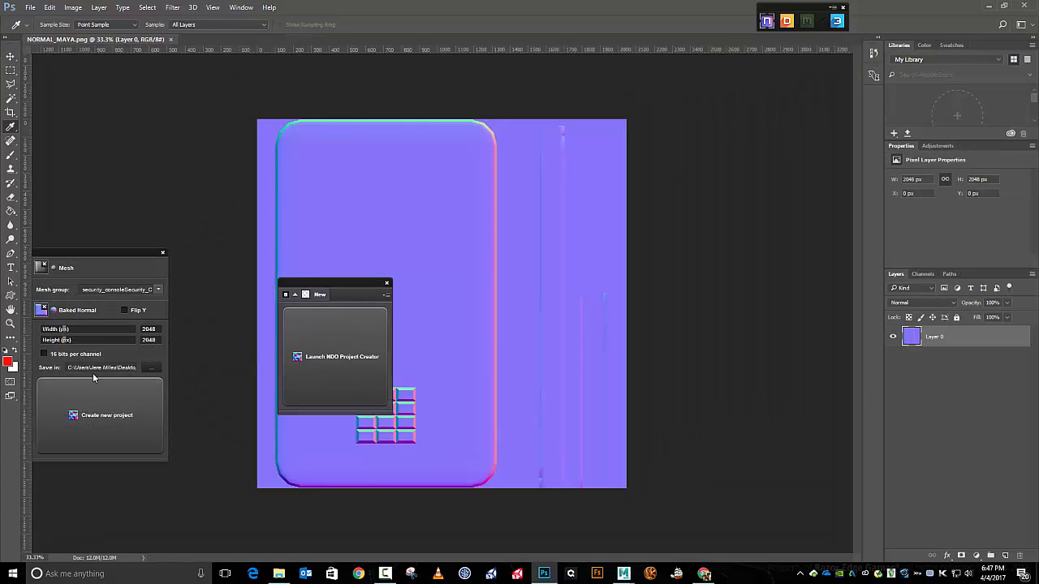
Choose the NDO folder inside Security Console as the save location and create the new NDO project
left_click(150, 369)
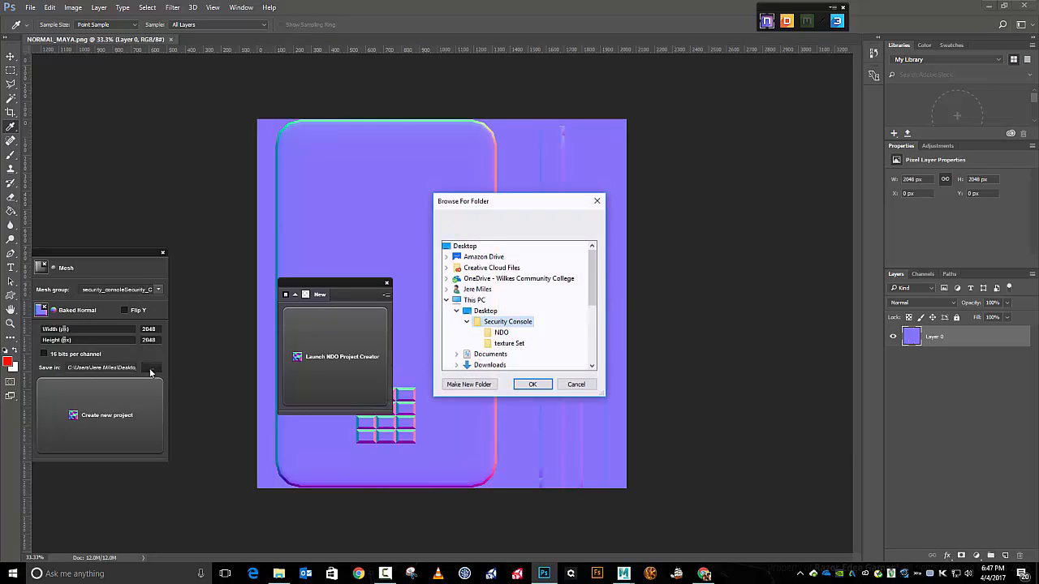
left_click(501, 333)
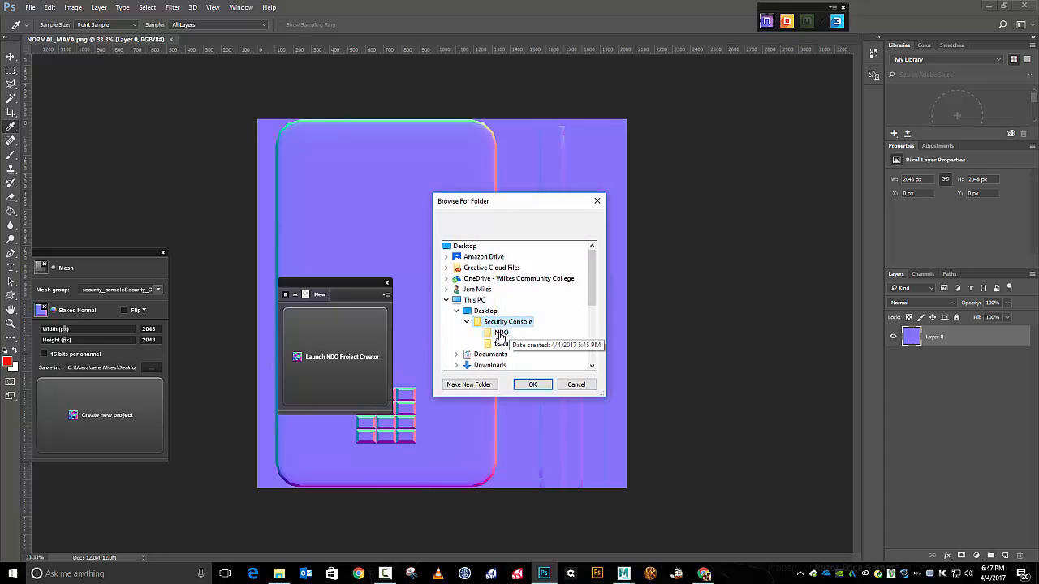
left_click(524, 386)
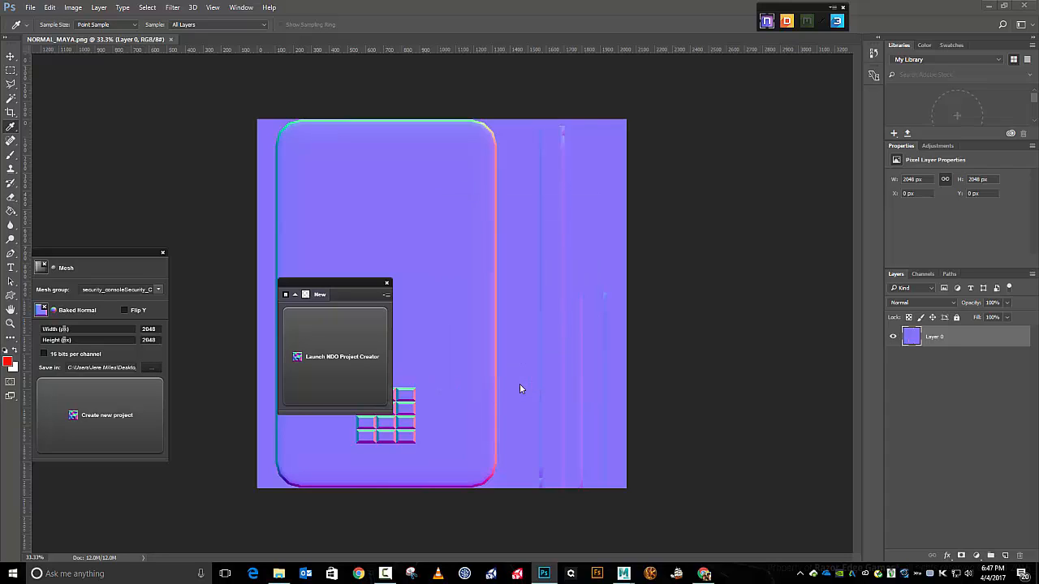
left_click(115, 403)
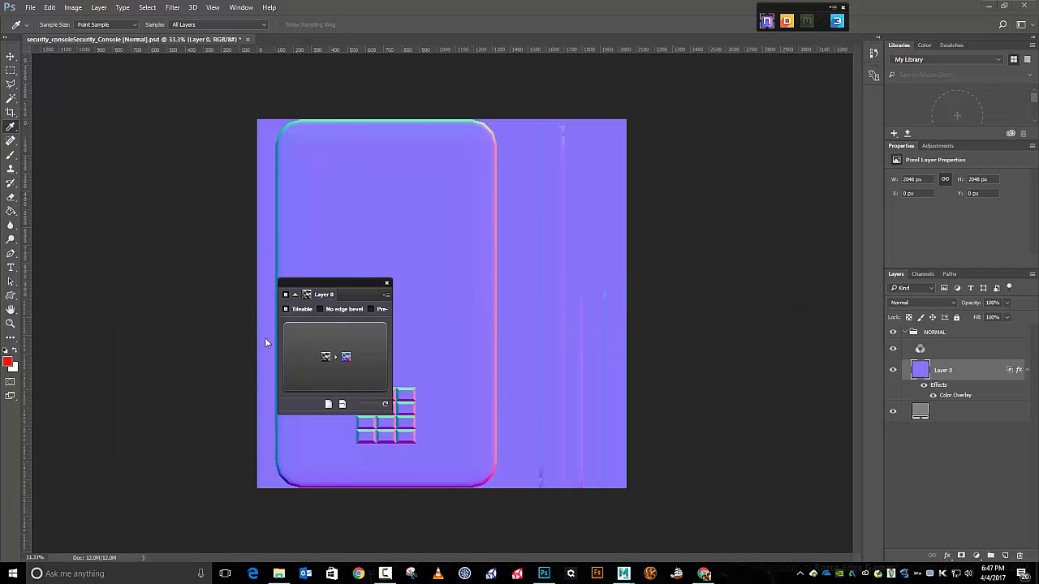
Clear the NDO window off the canvas and add an empty layer above the NORMAL group
left_click_drag(353, 282, 152, 157)
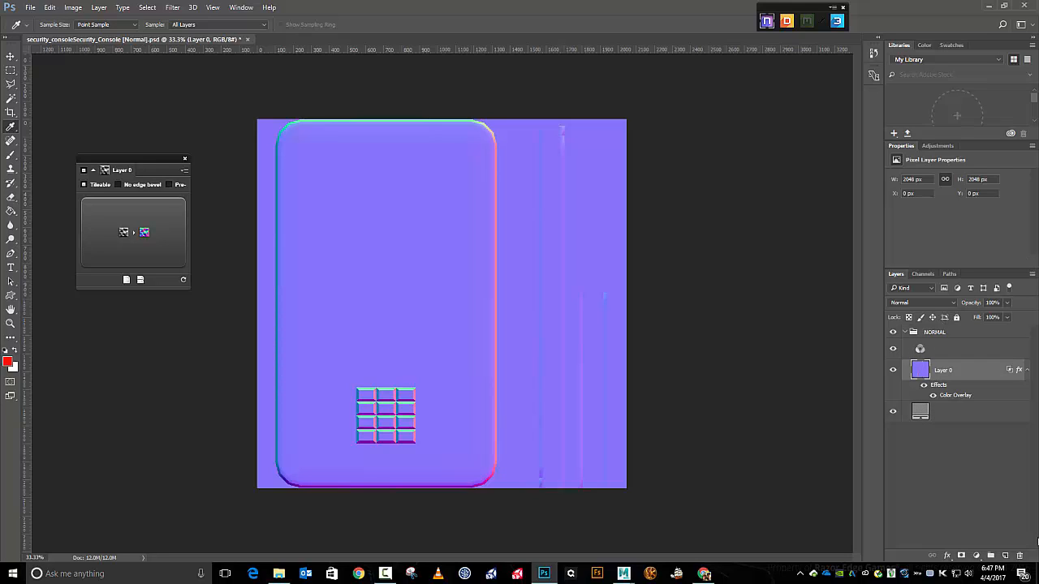
left_click(1005, 556)
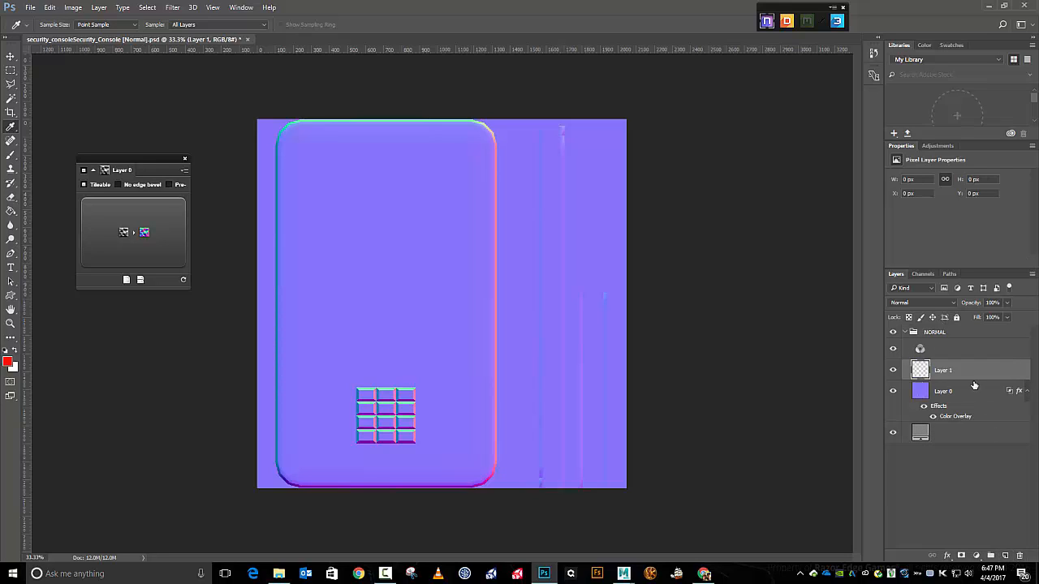
left_click_drag(940, 375, 935, 326)
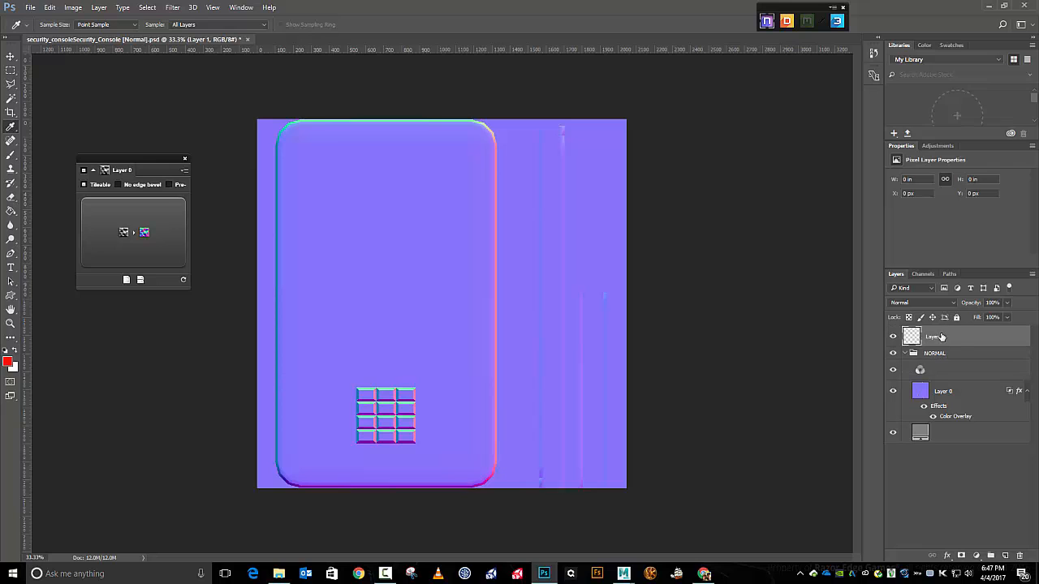
double_click(935, 336)
key("Return")
Place COLOR_MAP.png from the Security Console folder above the NORMAL group and compare it with the normal map by toggling its visibility
left_click_drag(1038, 128, 969, 138)
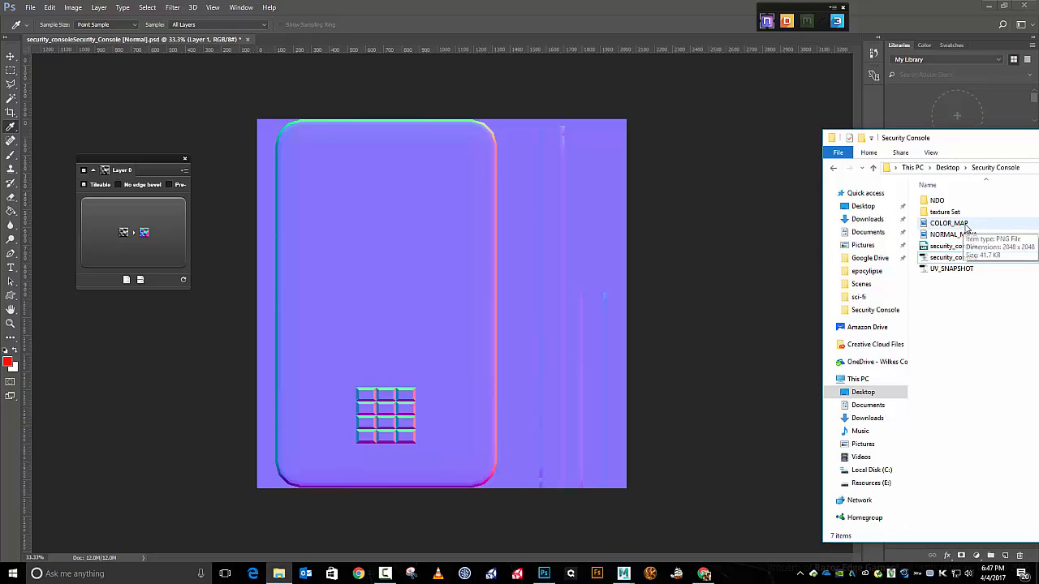
left_click_drag(992, 145, 944, 139)
left_click_drag(909, 224, 443, 292)
key("Return")
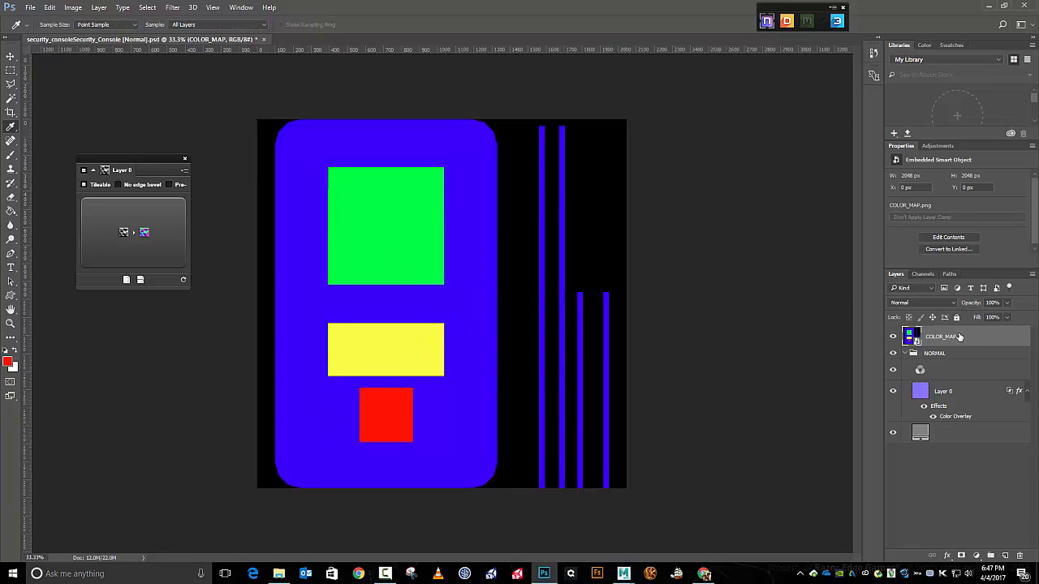
left_click(894, 337)
left_click(893, 337)
left_click(893, 337)
left_click(894, 337)
Select the green square of COLOR_MAP with the Magic Wand and hide the COLOR_MAP layer
left_click(11, 98)
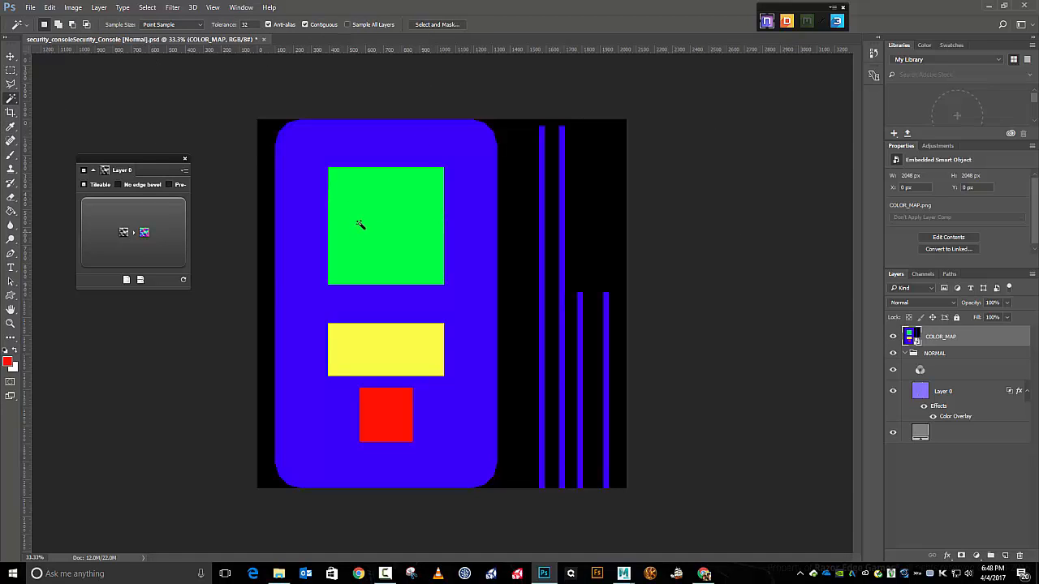
left_click(366, 231)
left_click(893, 337)
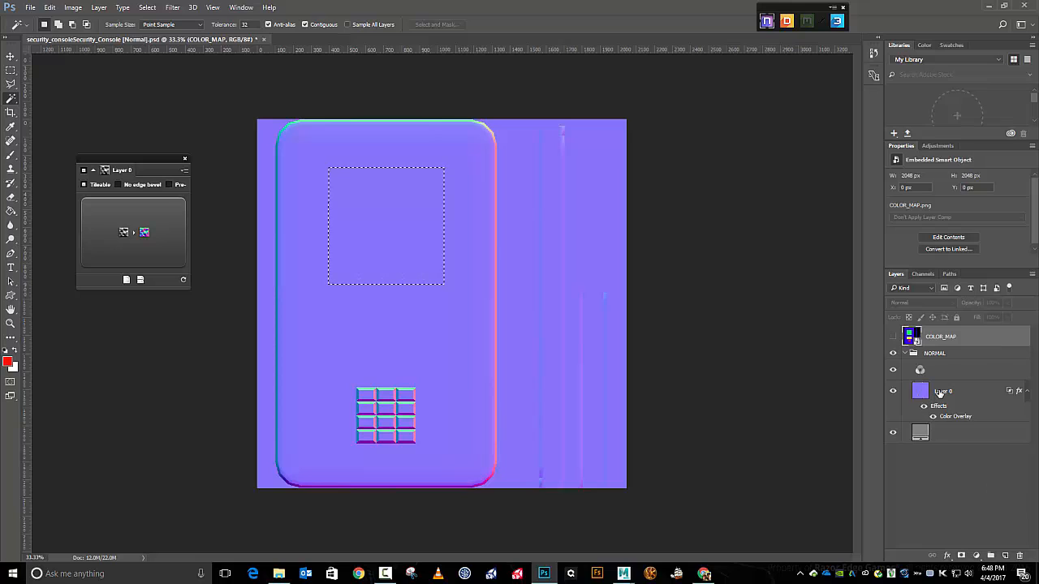
Add a layer named Window above Layer 0 and convert the square selection into an NDO normal detail
left_click(940, 394)
left_click(1005, 558)
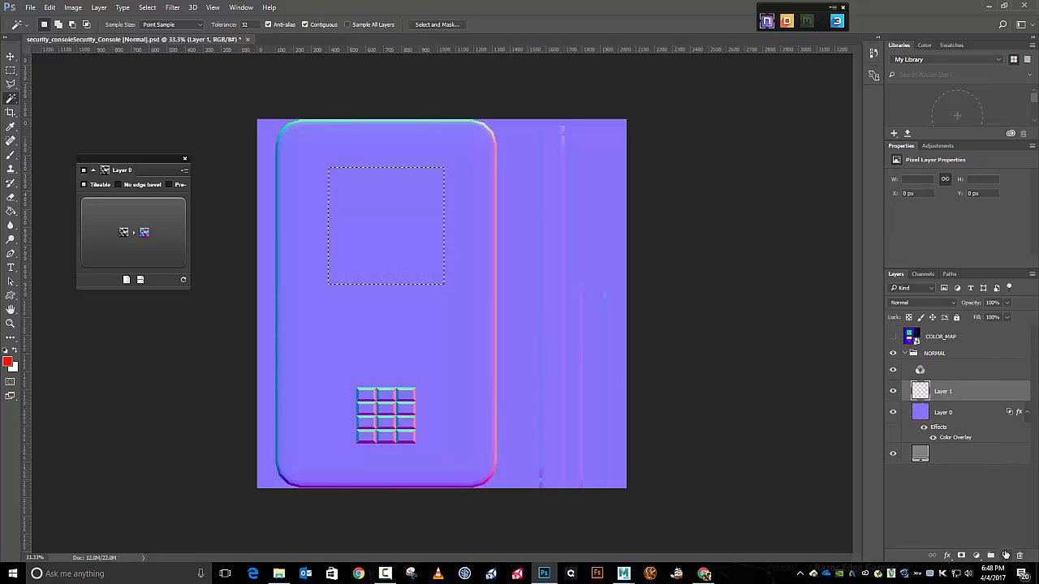
double_click(943, 391)
type("Window")
key("Return")
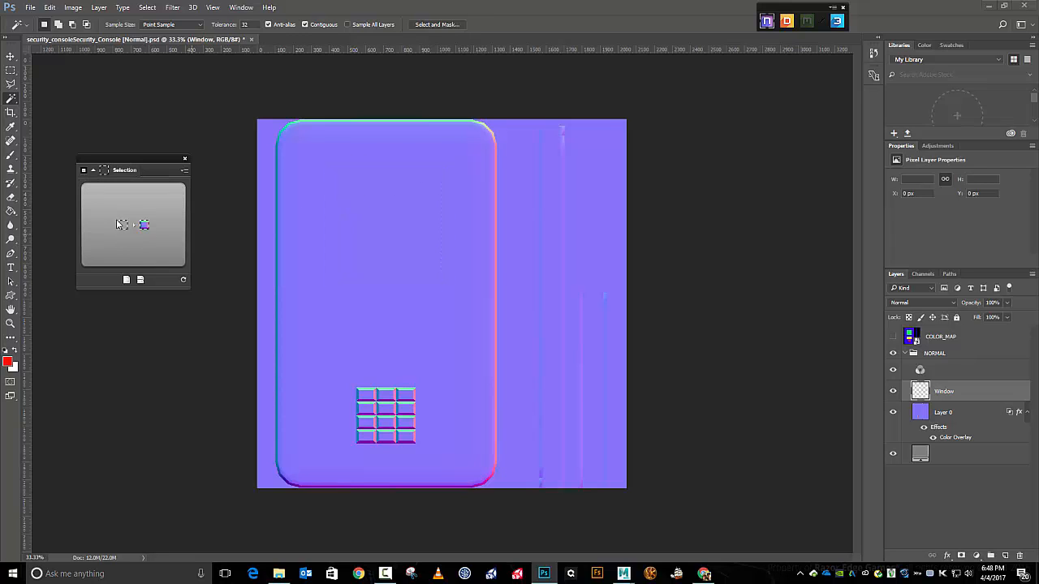
left_click(151, 228)
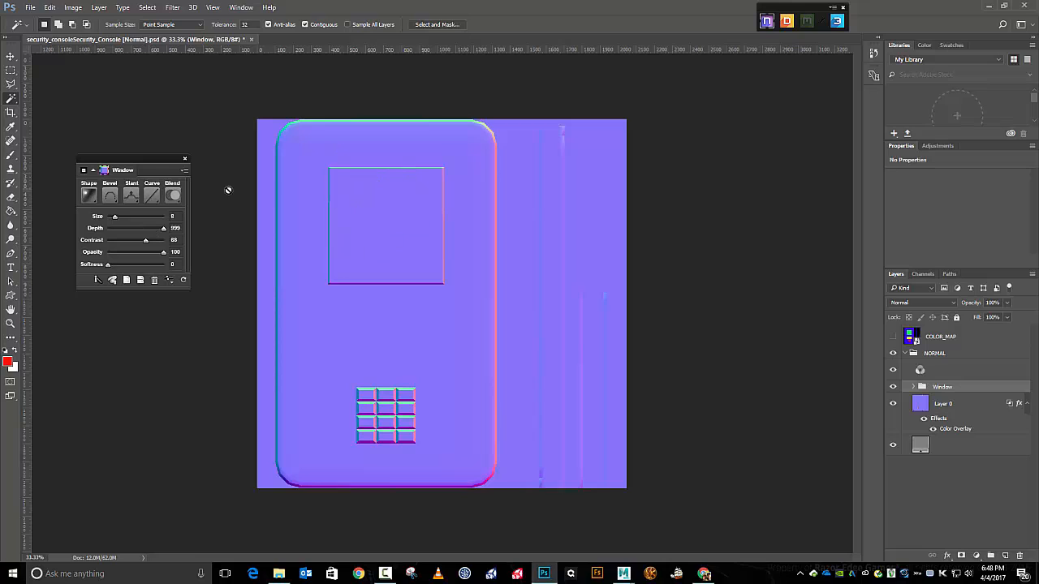
Try the Outer bevel on the Window detail and switch it back to Inner
left_click(119, 200)
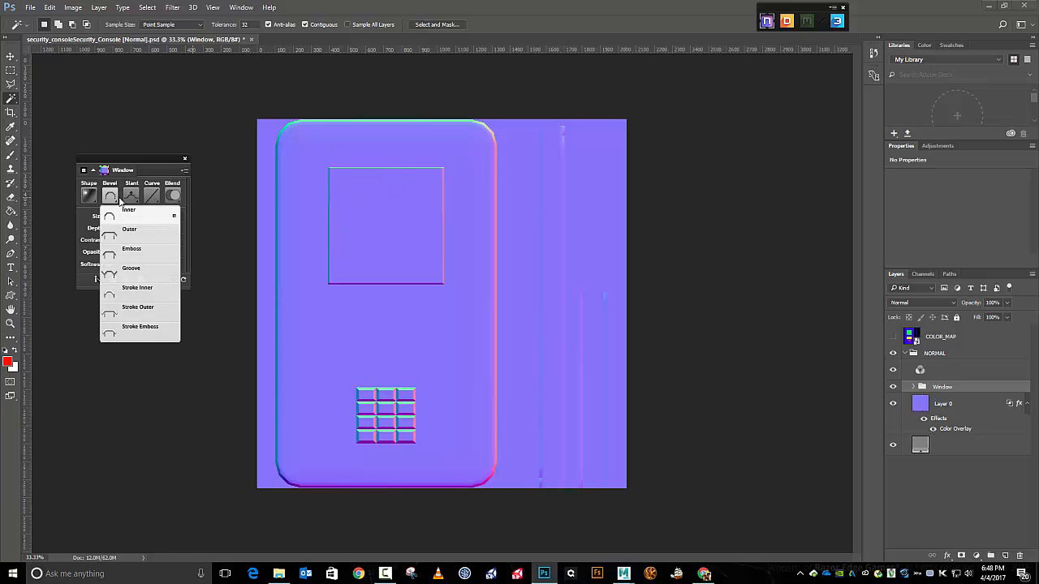
left_click(132, 232)
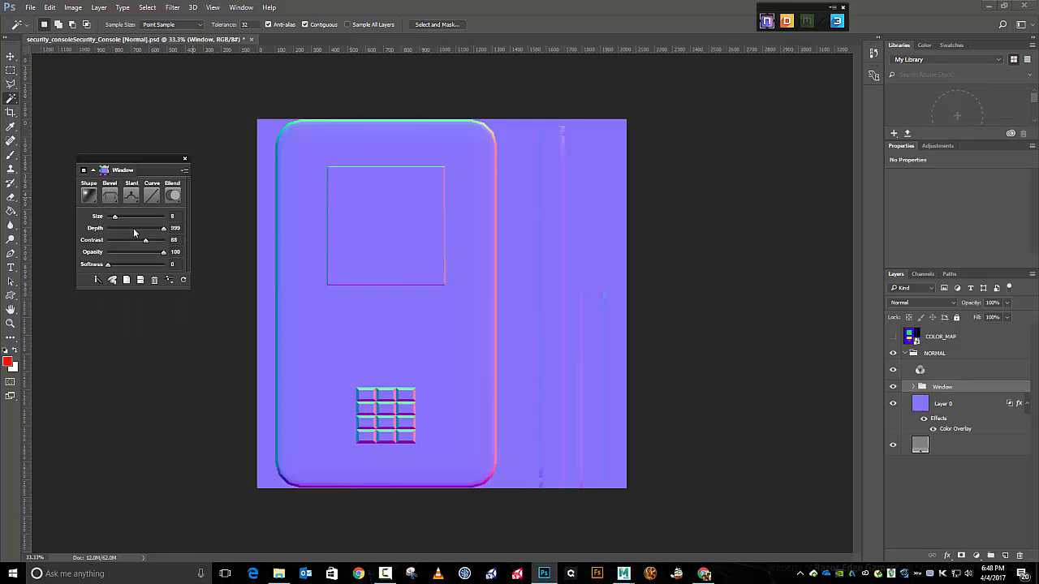
left_click(115, 201)
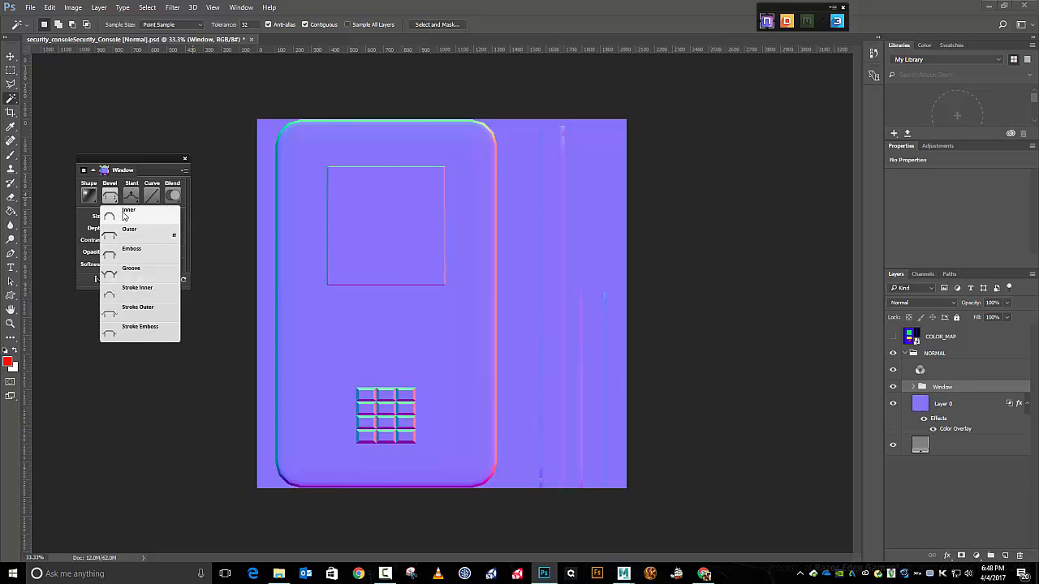
left_click(126, 215)
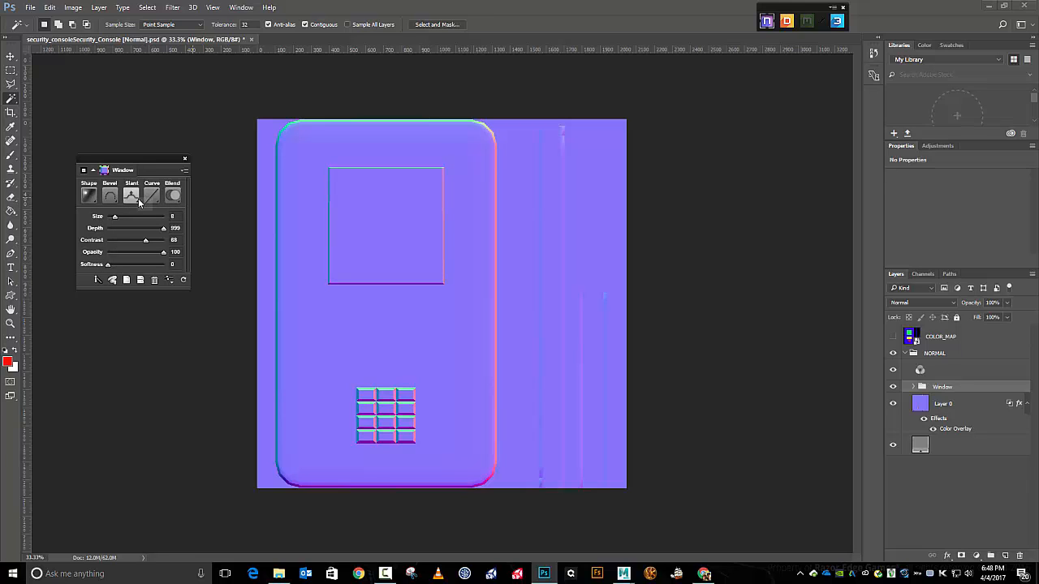
Set the Window detail's slant to Down, its size to 20 and its contrast to 75
left_click(138, 200)
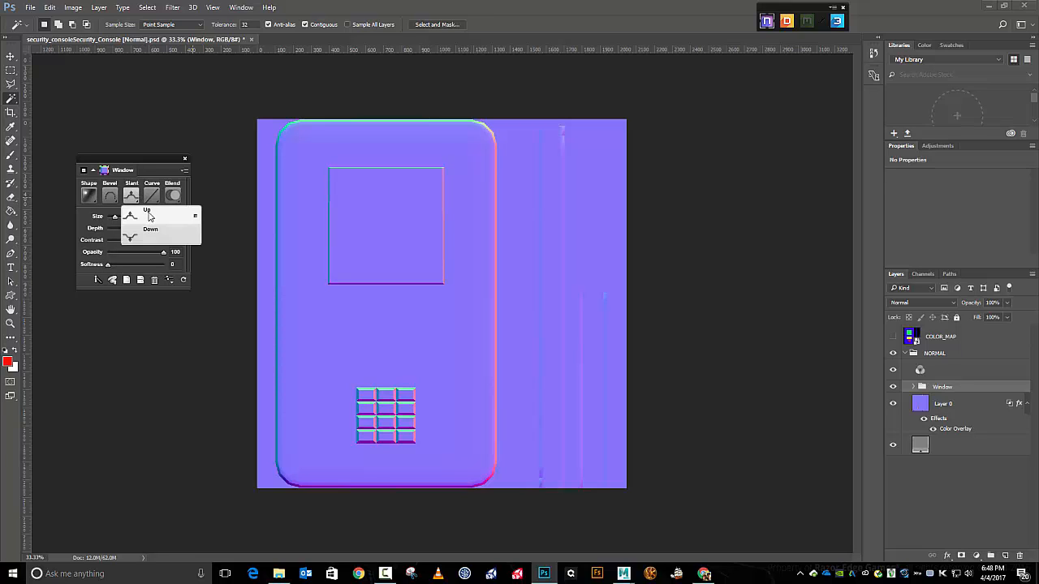
left_click(151, 233)
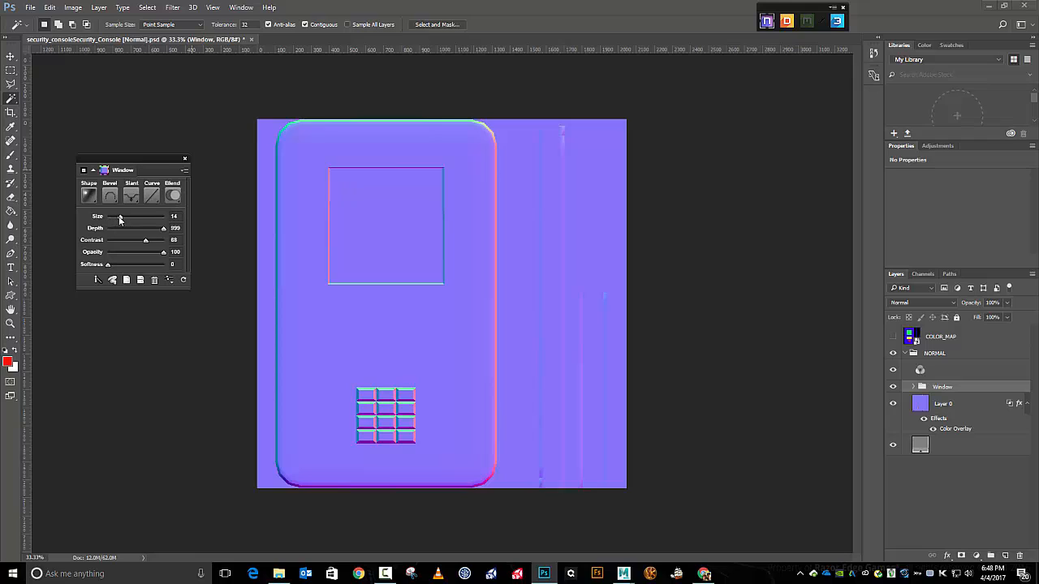
left_click_drag(120, 219, 122, 219)
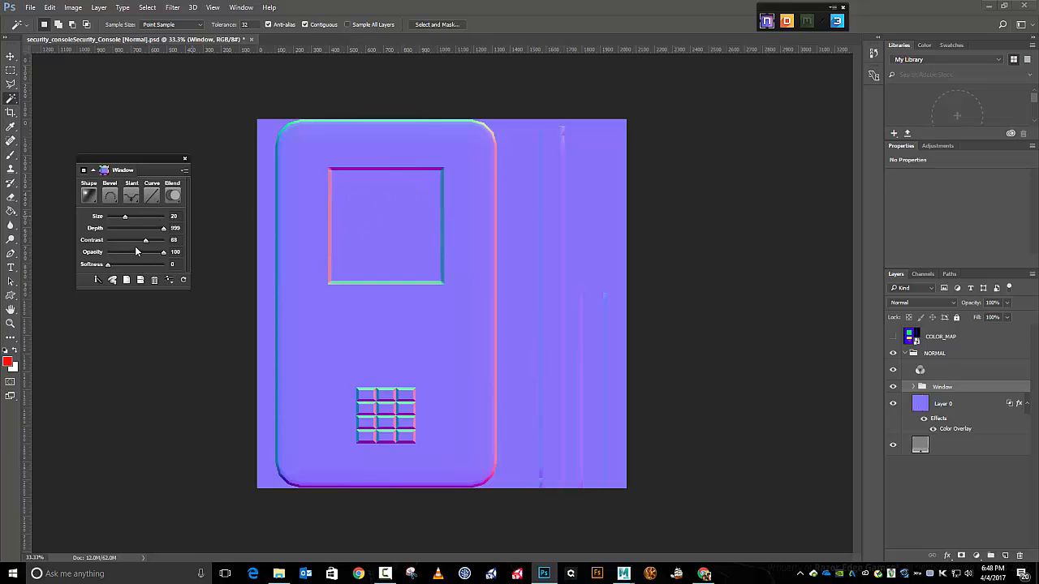
left_click_drag(146, 241, 166, 240)
Add a layer named LCD Screen above the Window group
left_click(1004, 558)
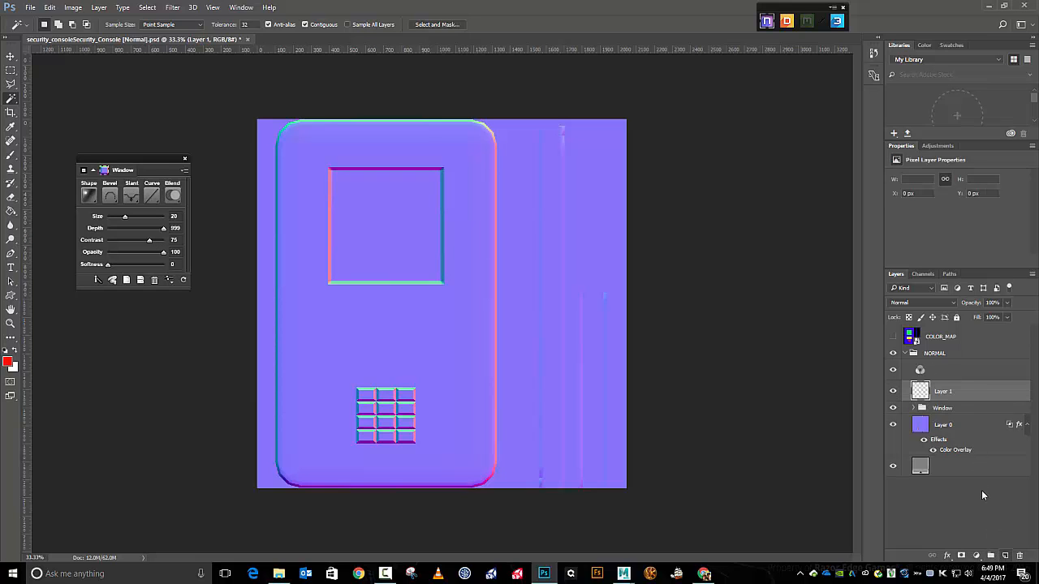
double_click(941, 398)
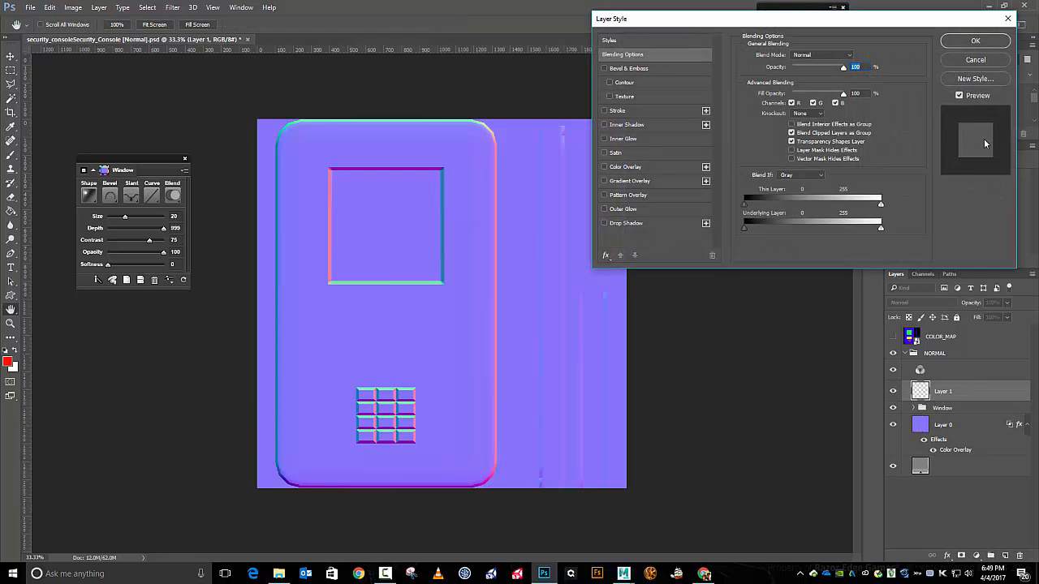
left_click(1007, 20)
key("w")
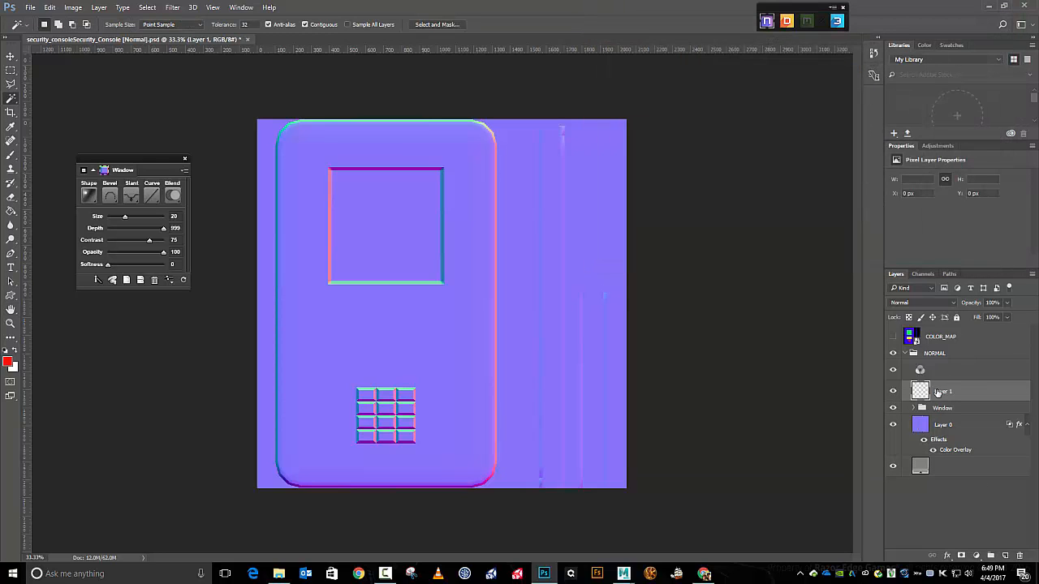
double_click(942, 391)
type("LCD Screen")
key("Return")
Show COLOR_MAP, select its yellow rectangle with the Magic Wand and hide the layer again
left_click(943, 340)
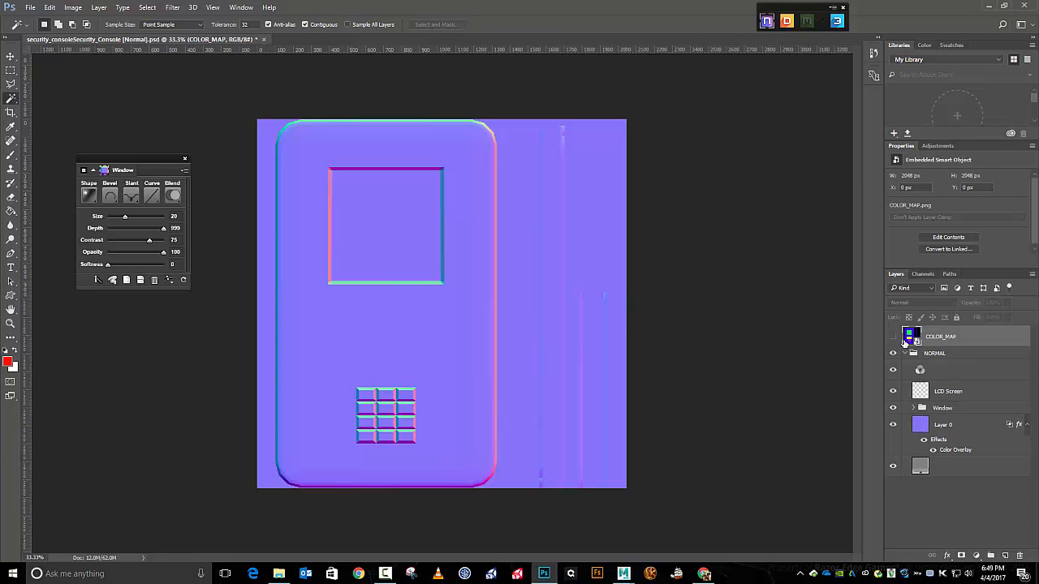
left_click(894, 337)
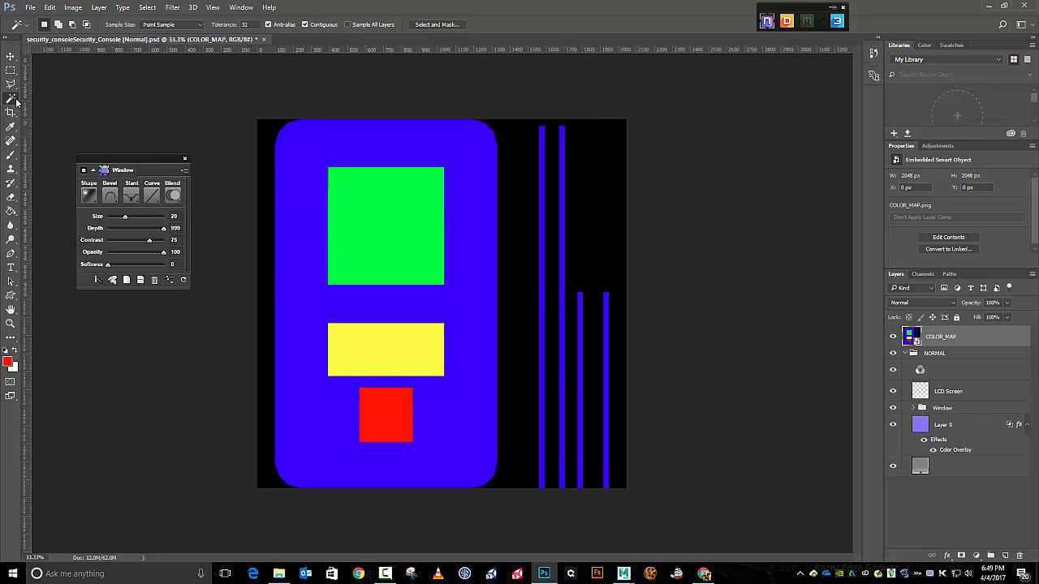
left_click(371, 344)
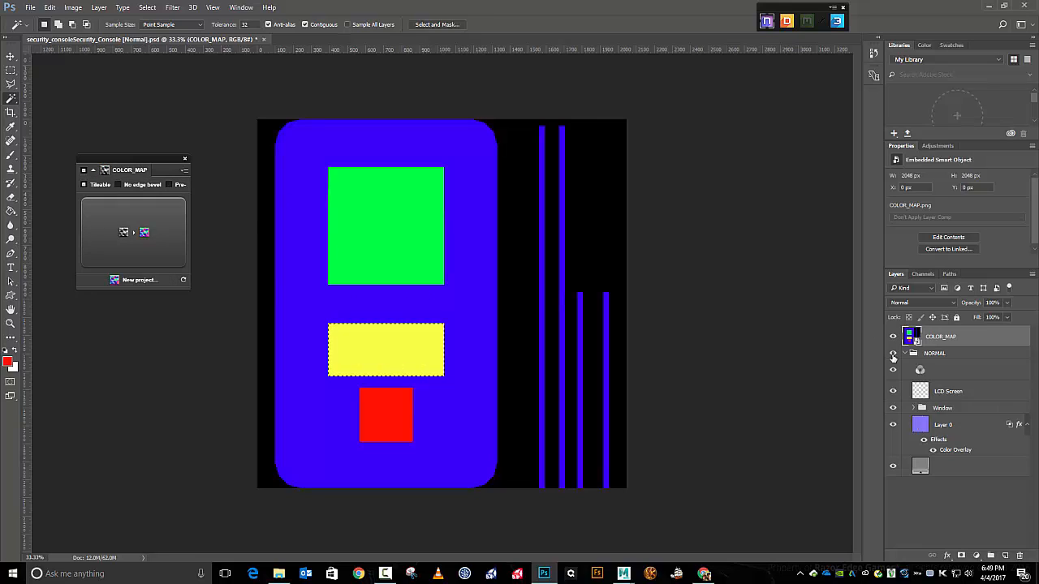
left_click(894, 337)
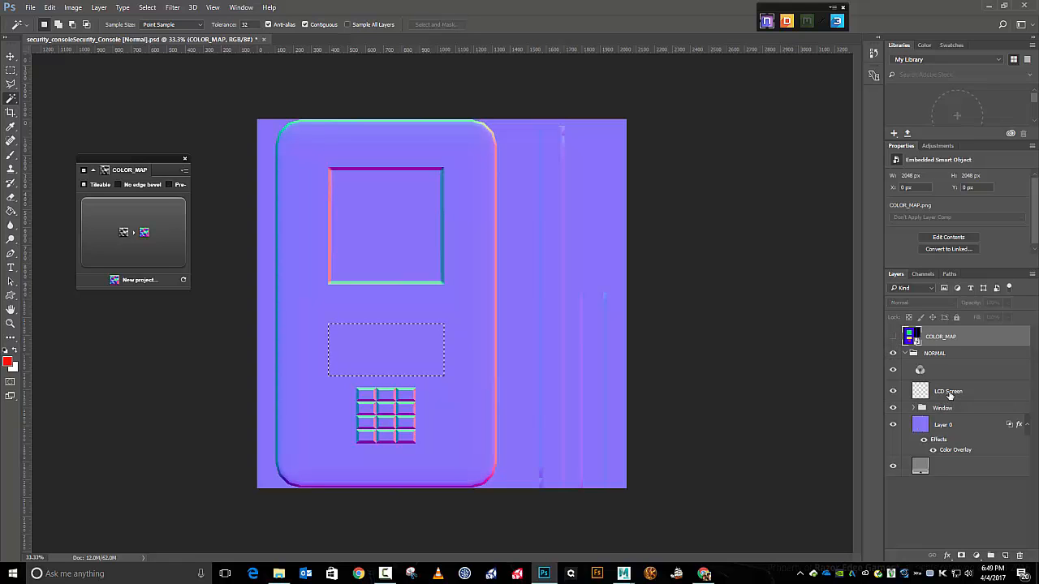
Convert the rectangular selection on the LCD Screen layer into an NDO detail with a Down slant and size 6
left_click(947, 391)
left_click(118, 236)
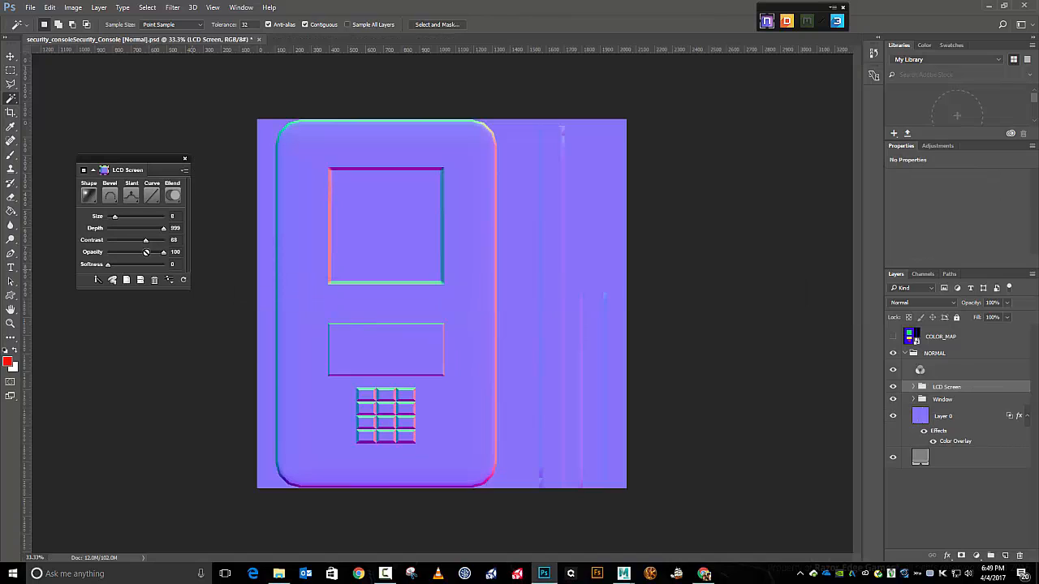
left_click(131, 195)
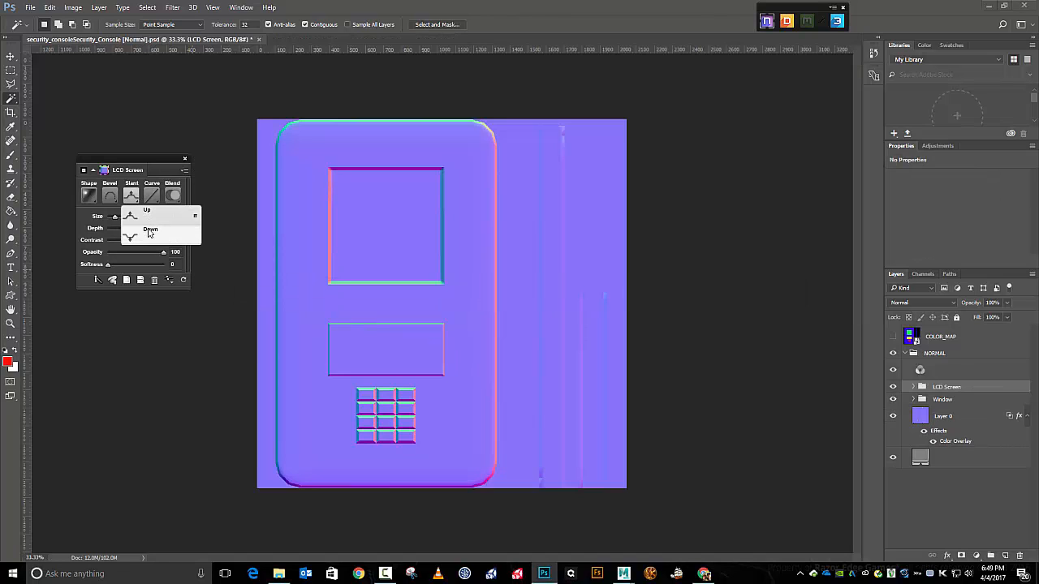
left_click(148, 228)
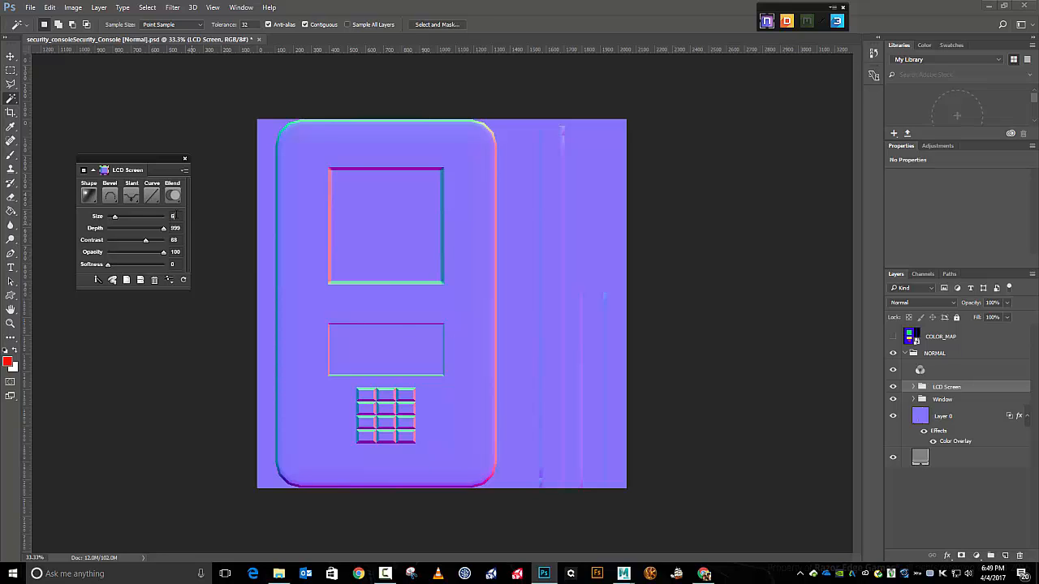
key("Return")
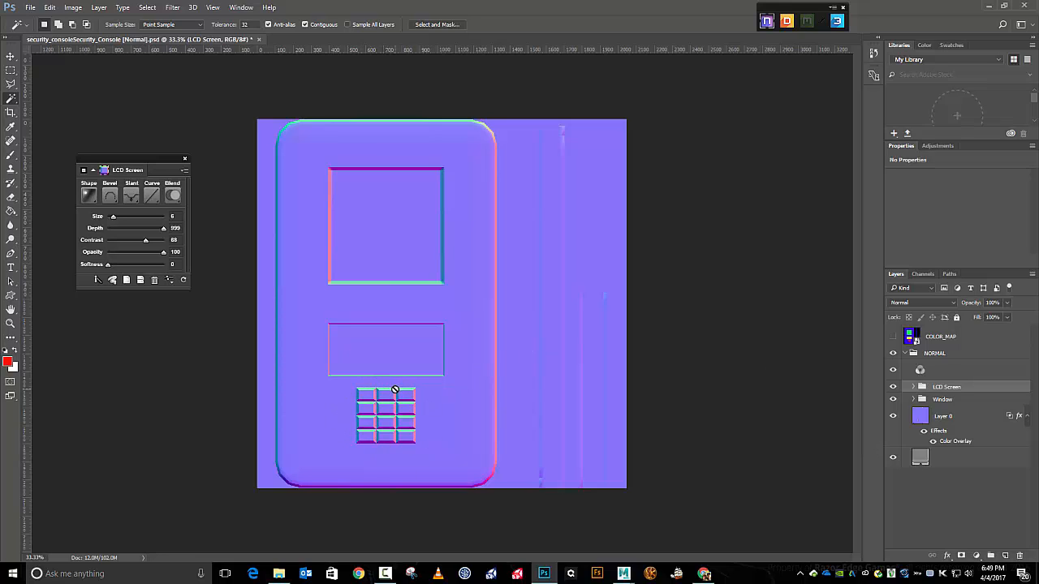
Add a layer named Button Border above the LCD Screen group
left_click(1005, 555)
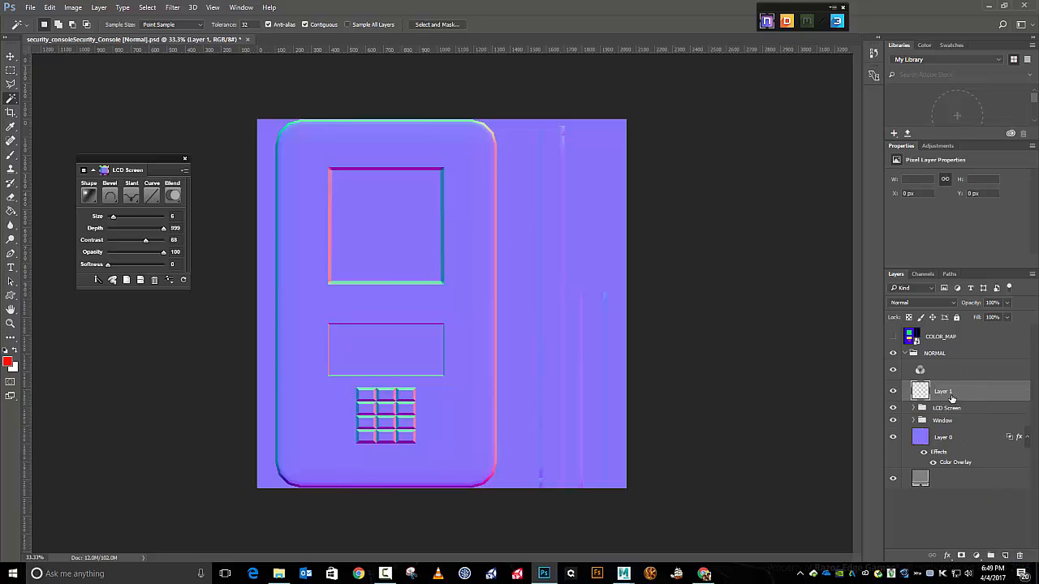
double_click(944, 392)
type("Button Border")
key("Return")
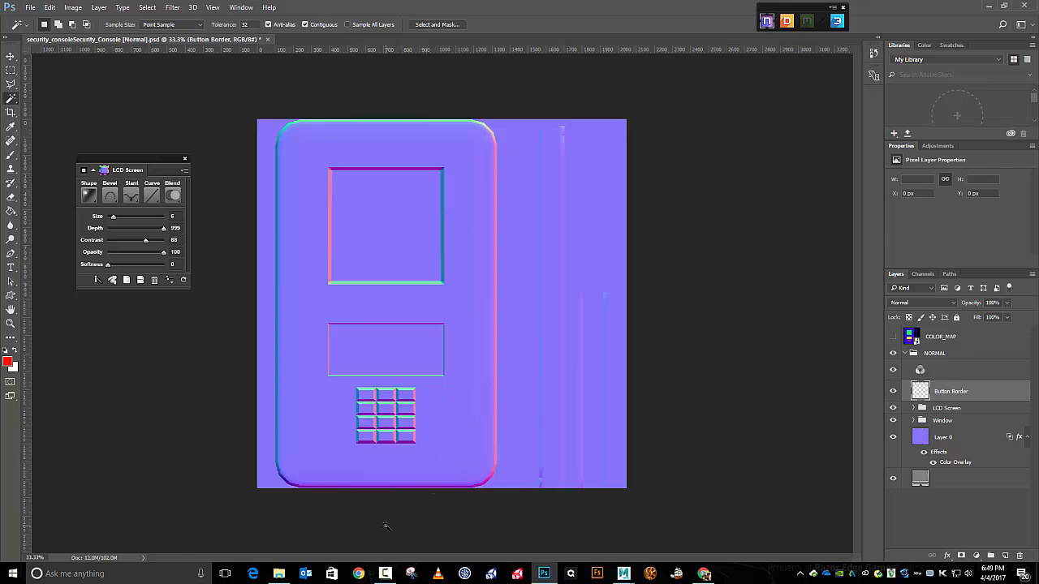
Draw a rectangular marquee selection around the keypad buttons, leaving a small margin on every side
key("ctrl+plus")
key("ctrl+plus")
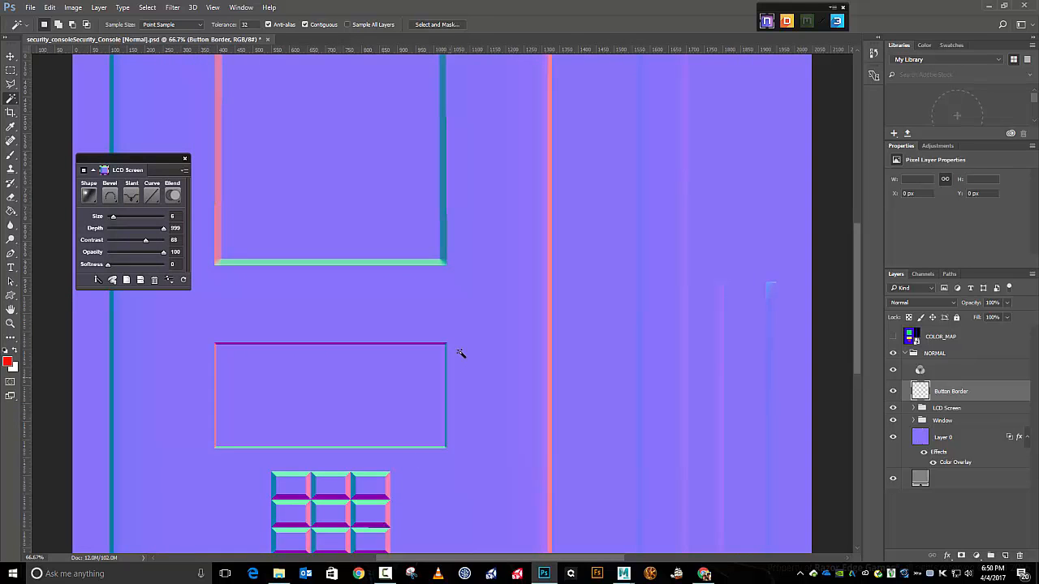
scroll(459, 353, "down", 3)
scroll(460, 353, "down", 2)
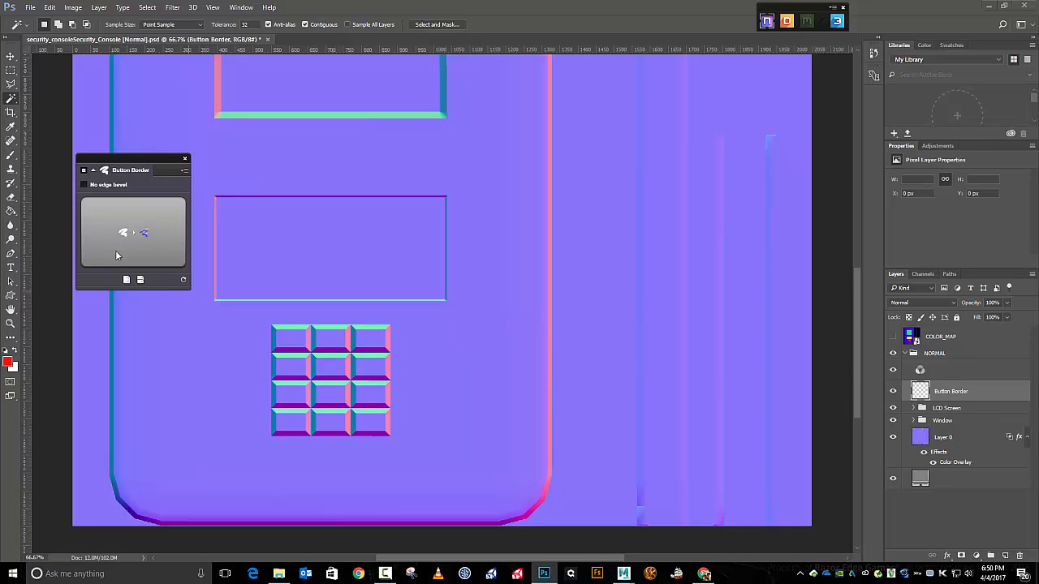
left_click(9, 72)
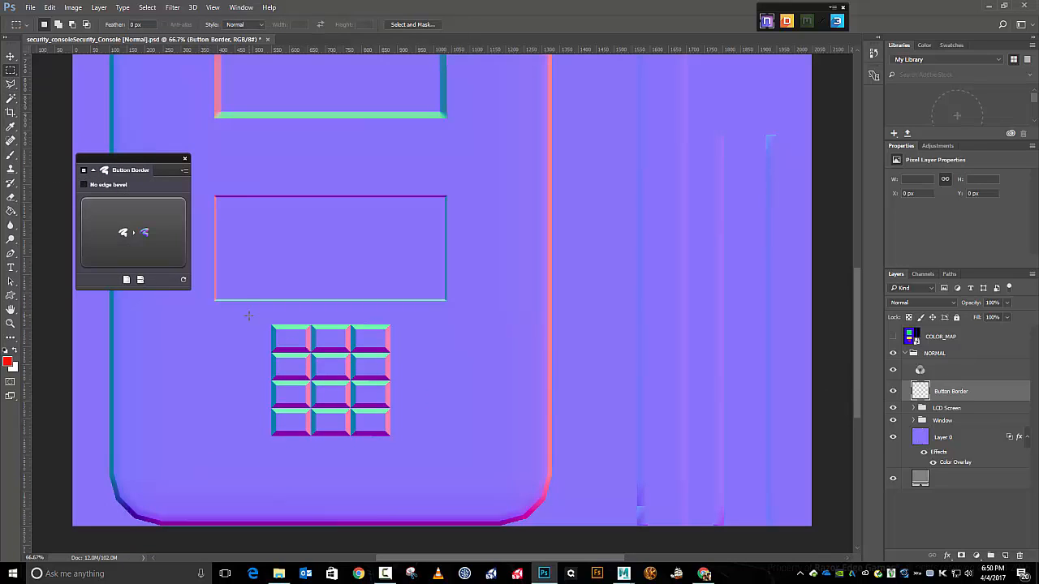
left_click_drag(259, 311, 408, 448)
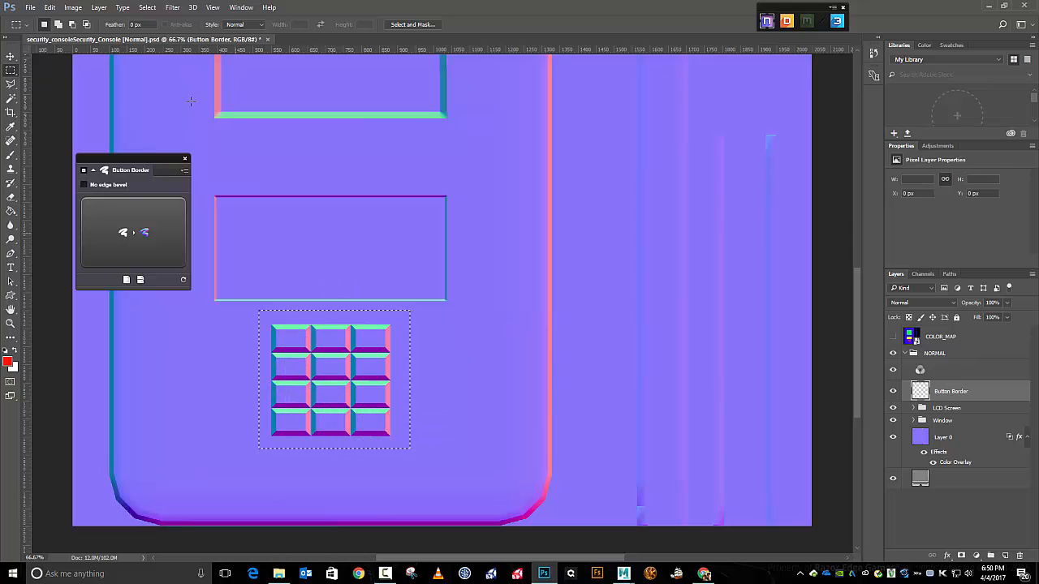
Transform the keypad selection to about 98.8% width, evening out its side margins around the buttons
left_click(143, 8)
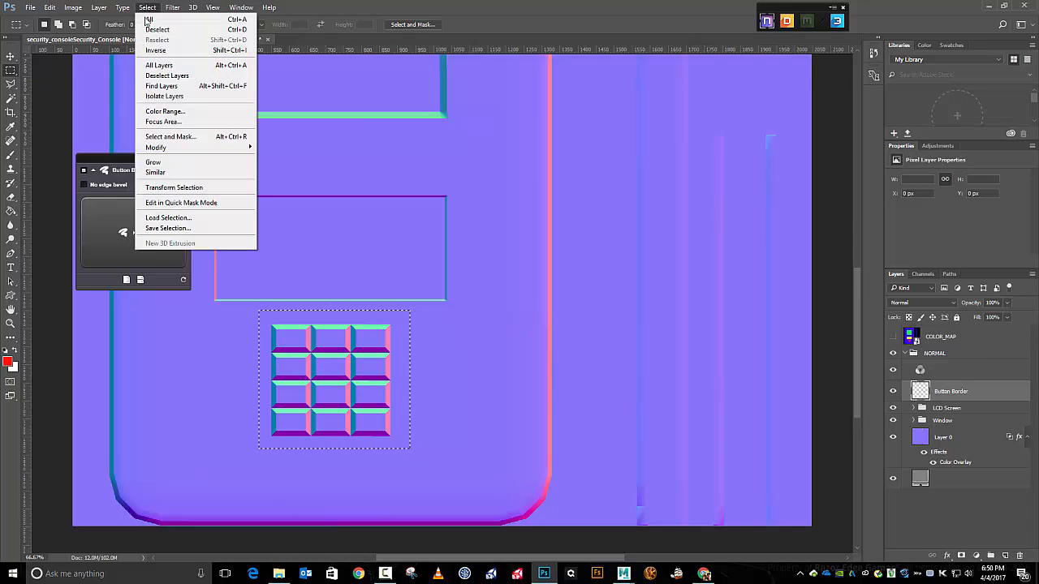
left_click(199, 189)
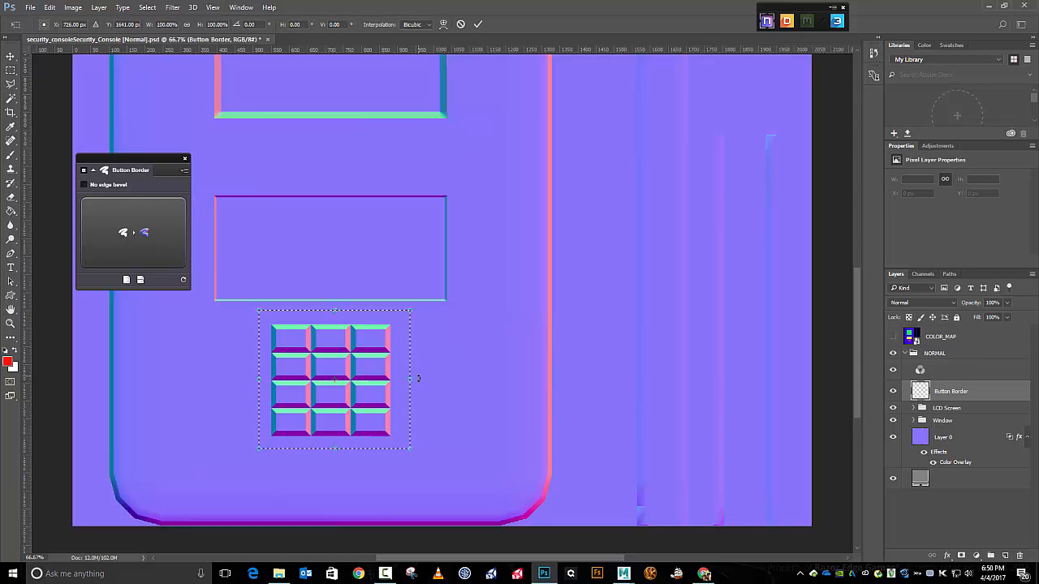
left_click_drag(411, 381, 407, 381)
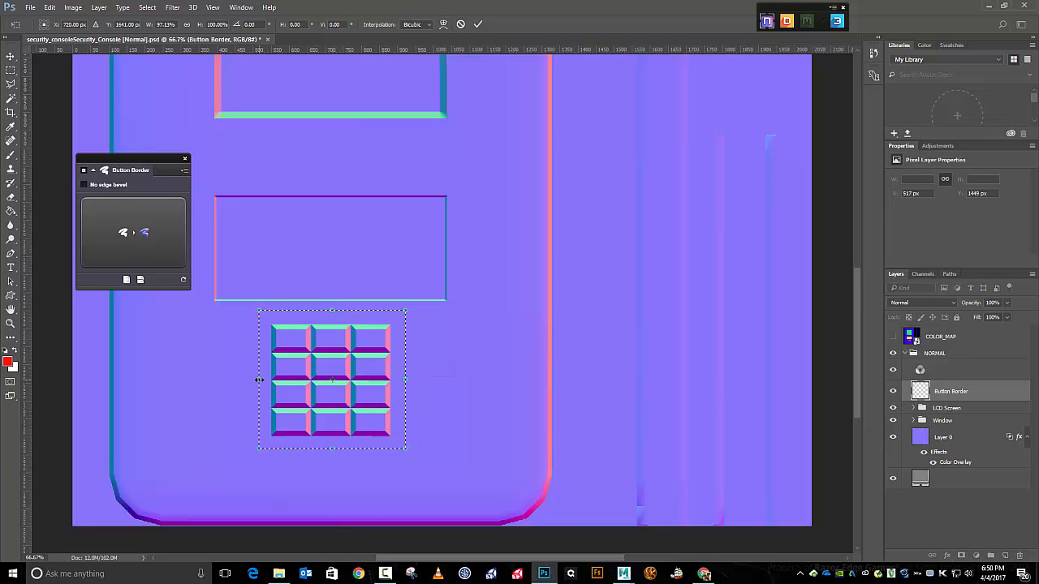
left_click_drag(259, 380, 256, 380)
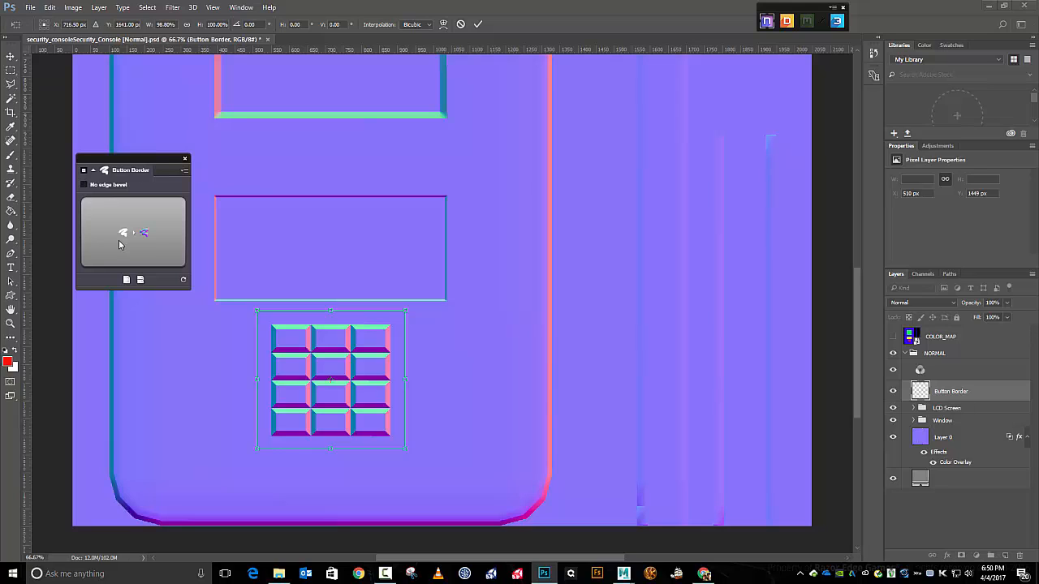
Try to convert the keypad border selection into an NDO normal detail and dismiss the SUITE error dialog
left_click(120, 245)
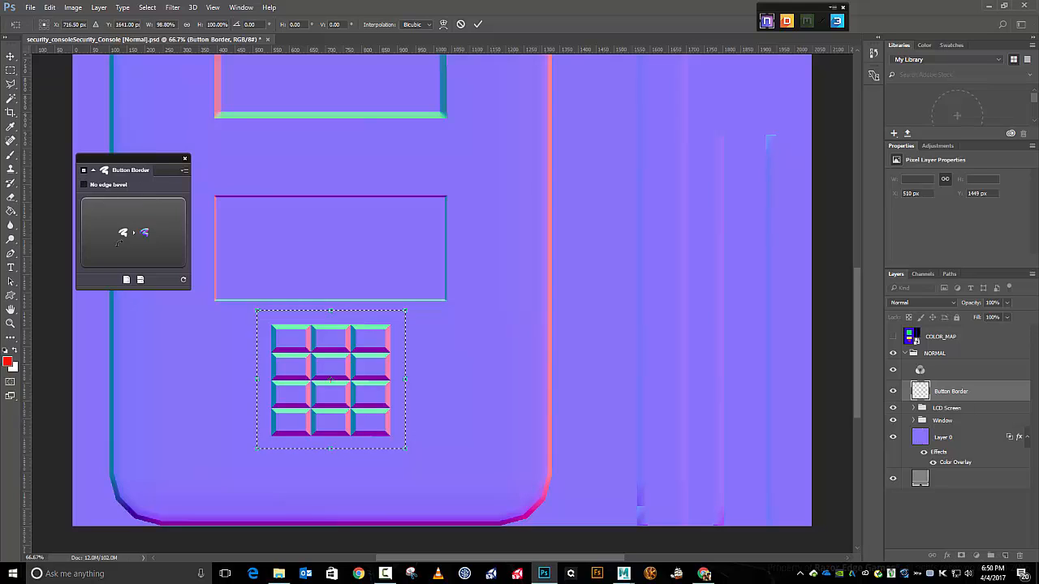
left_click(145, 229)
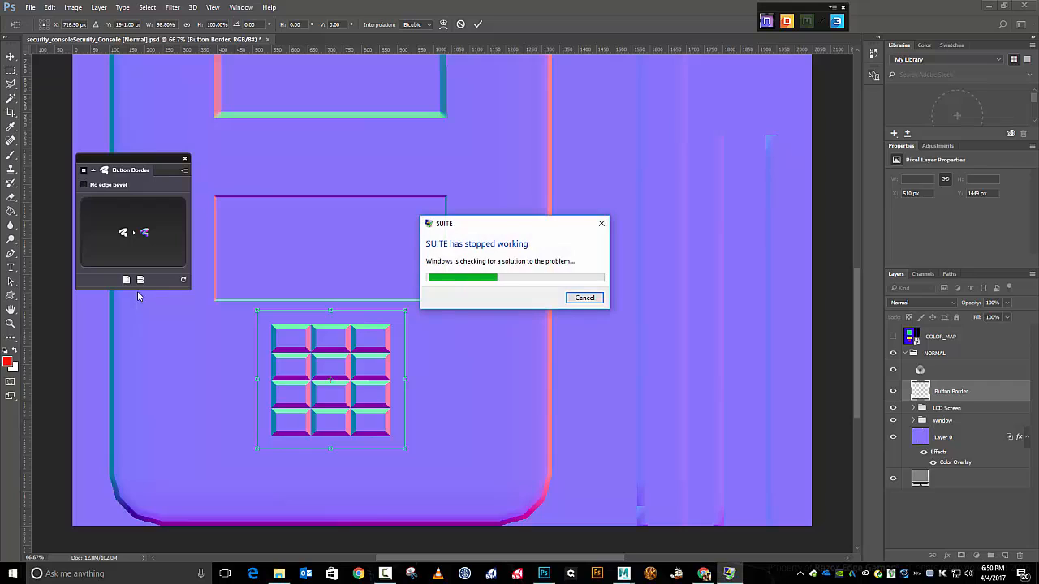
left_click(579, 300)
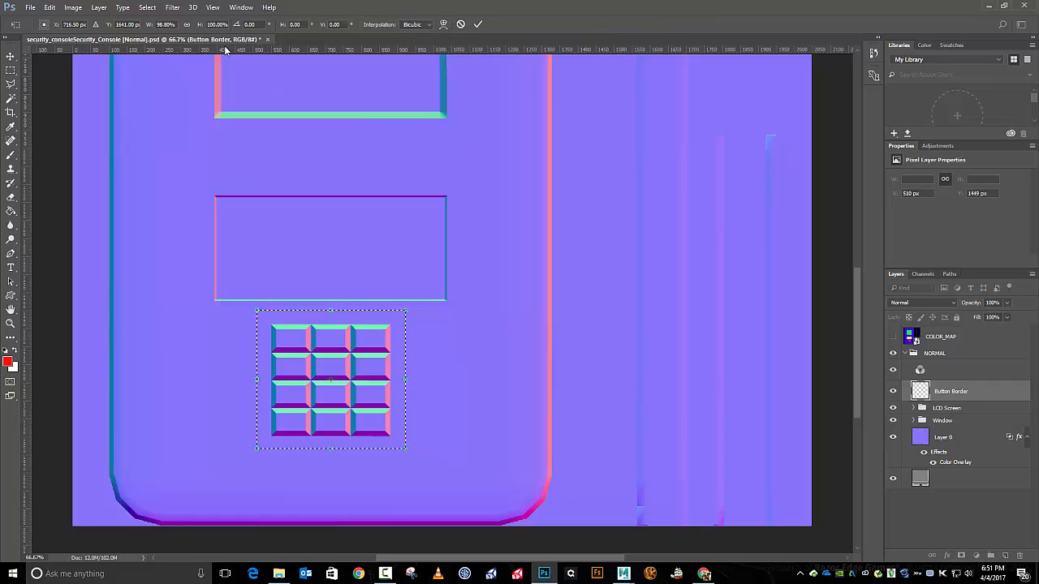
Save the document without applying the pending transform of the keypad selection
key("ctrl+s")
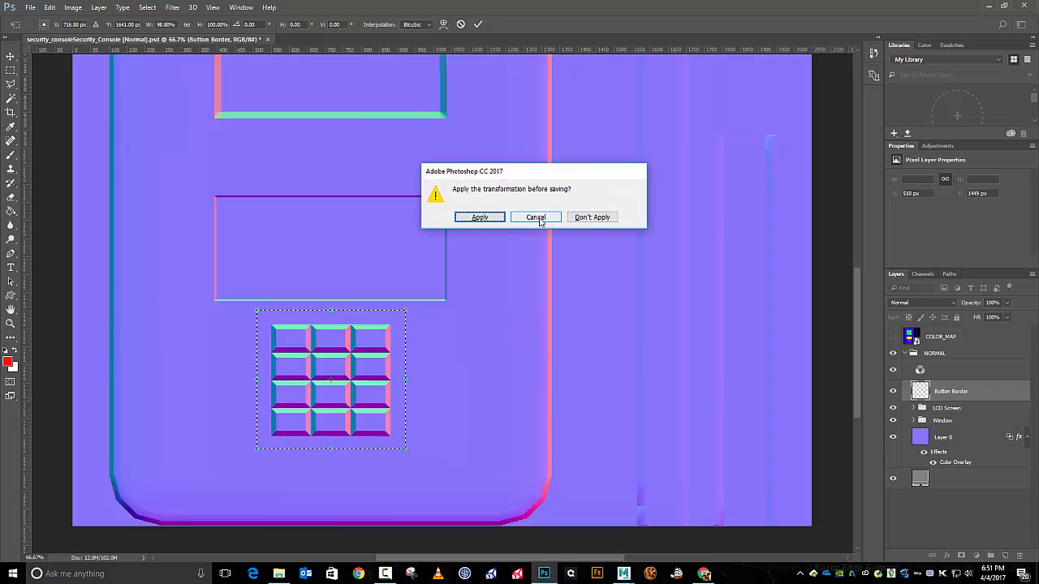
left_click(593, 219)
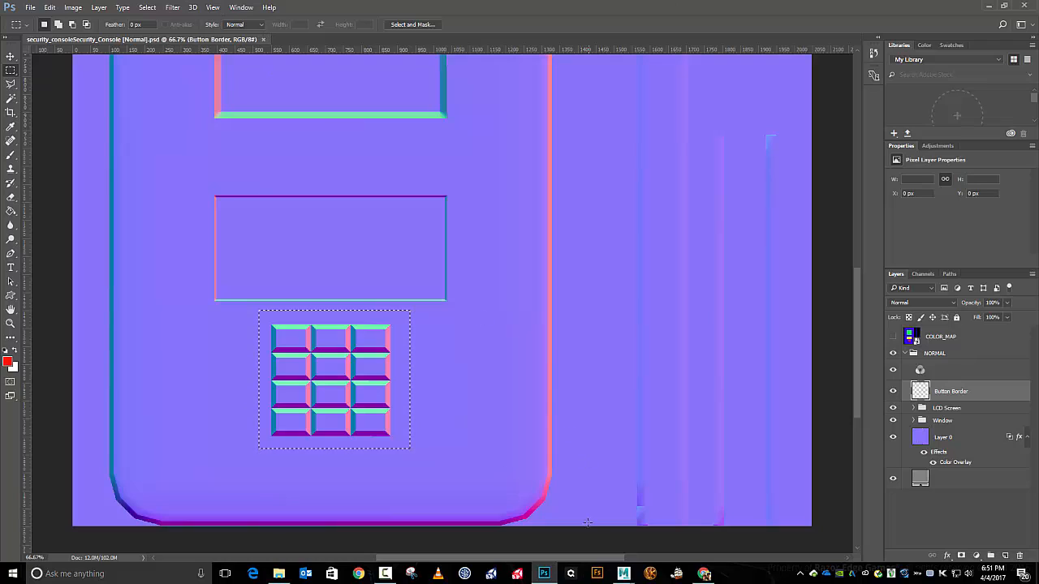
key("ctrl+d")
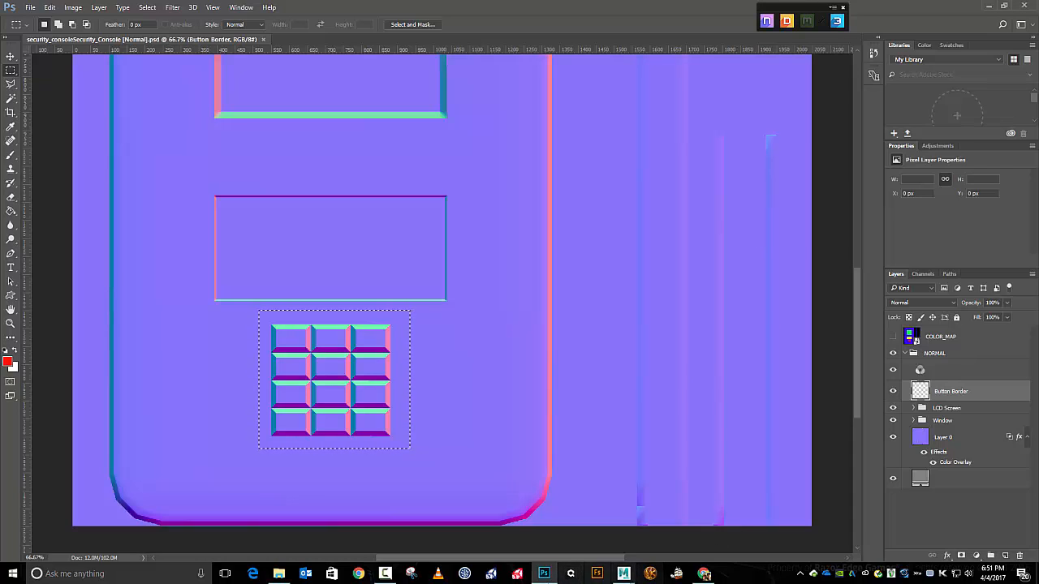
Reopen the NDO panel clear of the keypad and convert the keypad border selection on the Button Border layer into a normal detail
left_click(575, 575)
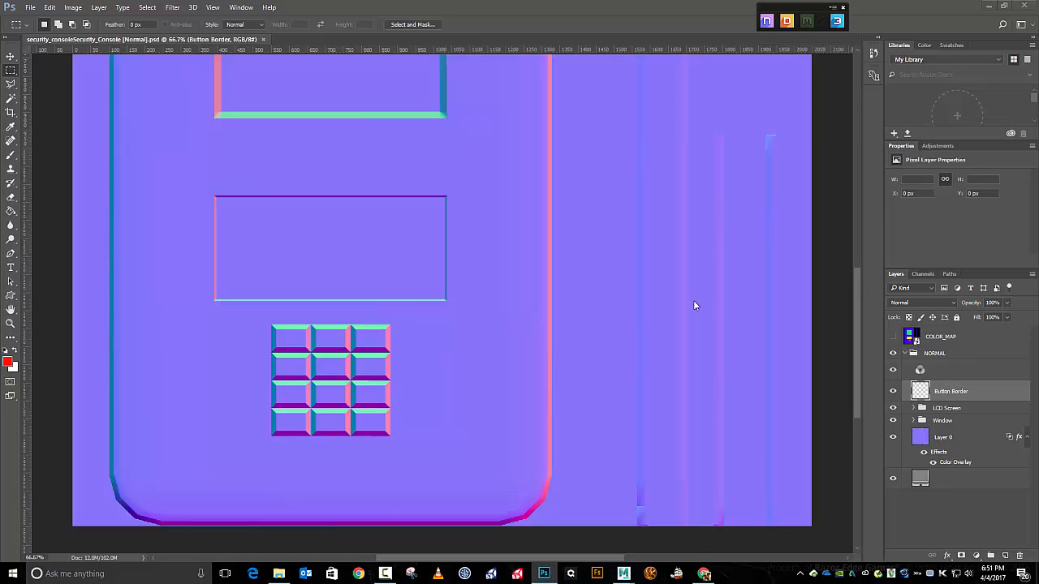
left_click(768, 22)
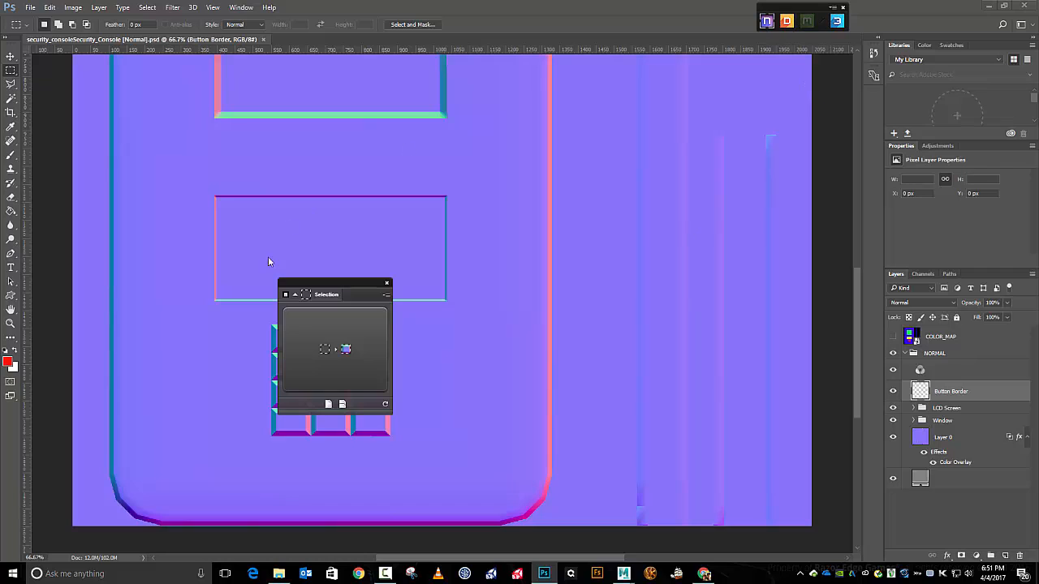
left_click_drag(341, 283, 152, 128)
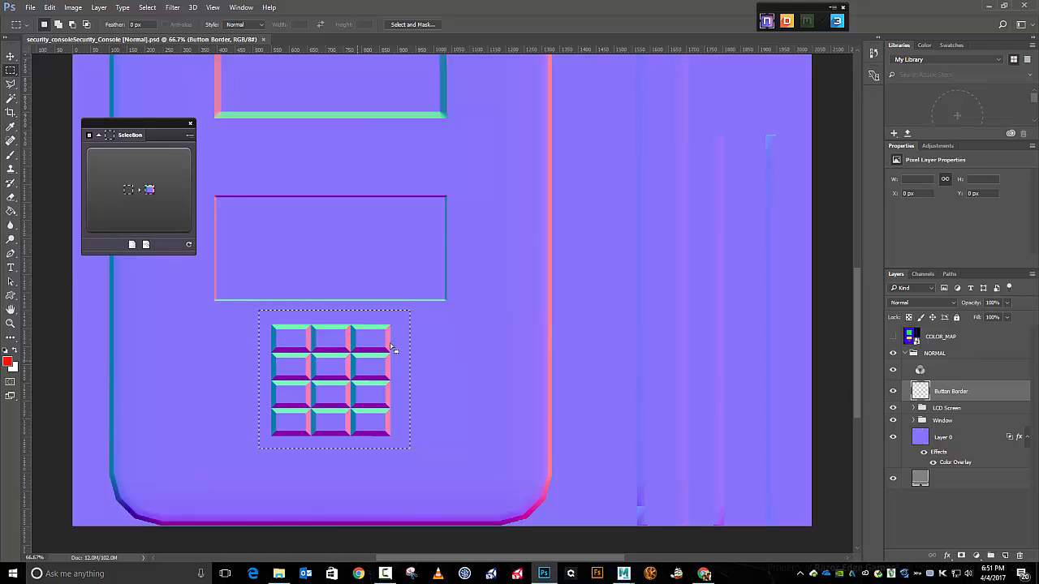
left_click(173, 197)
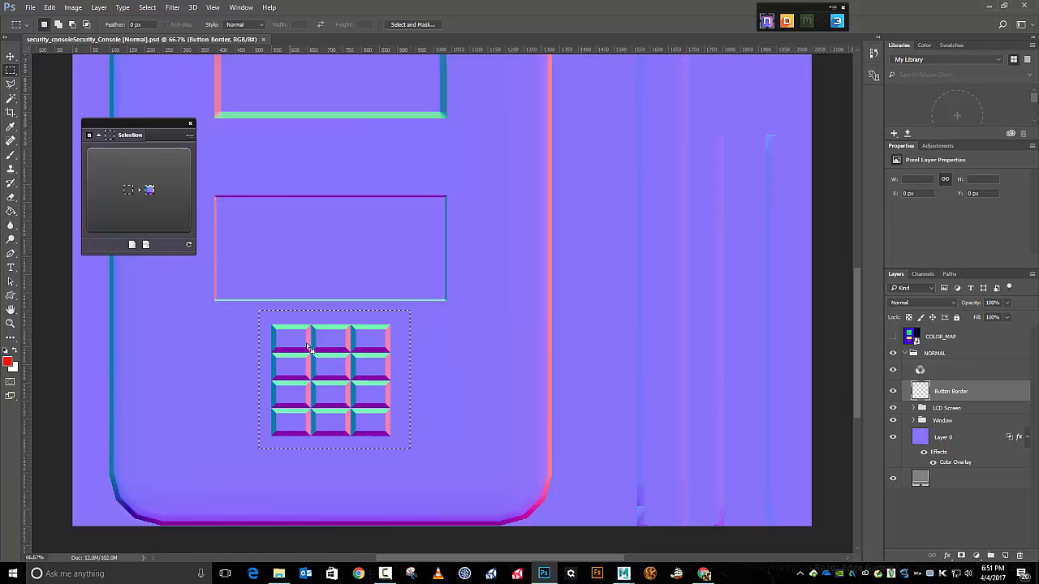
left_click(135, 192)
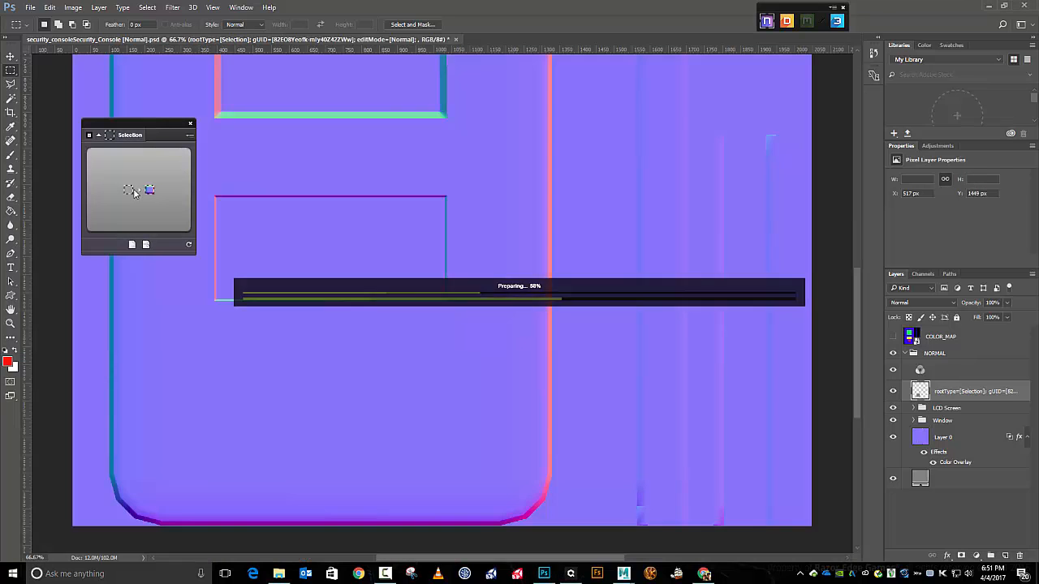
Select the red keypad rectangle of COLOR_MAP with the Magic Wand, hide the color map and make the Button Border group active
left_click(928, 337)
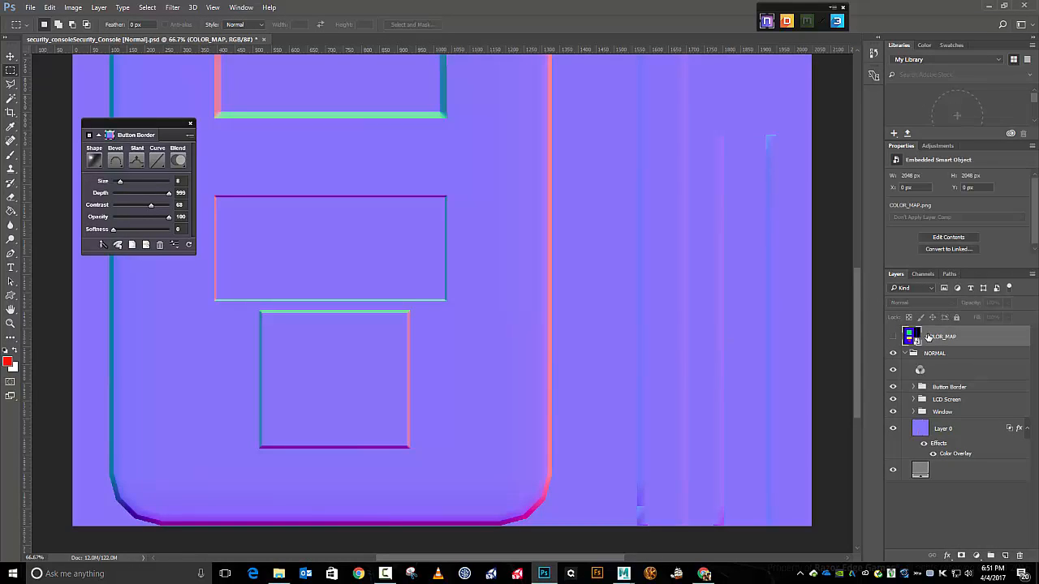
left_click(893, 338)
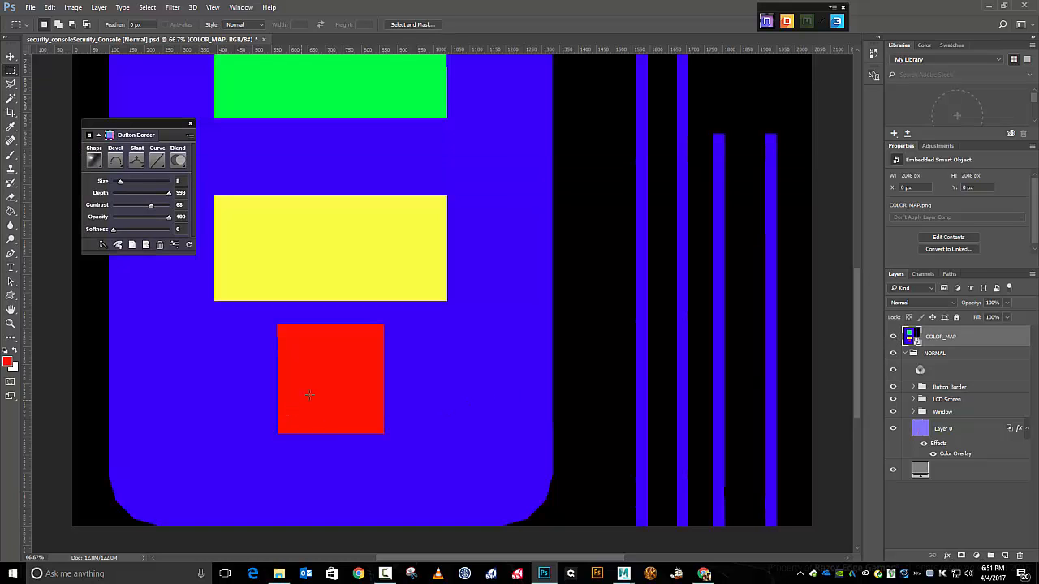
left_click(11, 127)
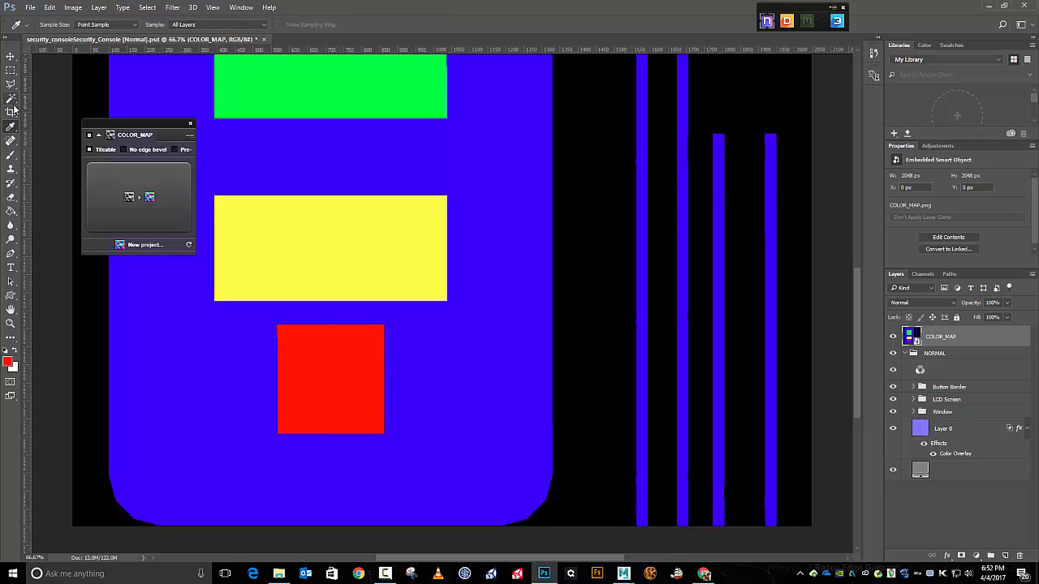
left_click(10, 99)
left_click(330, 376)
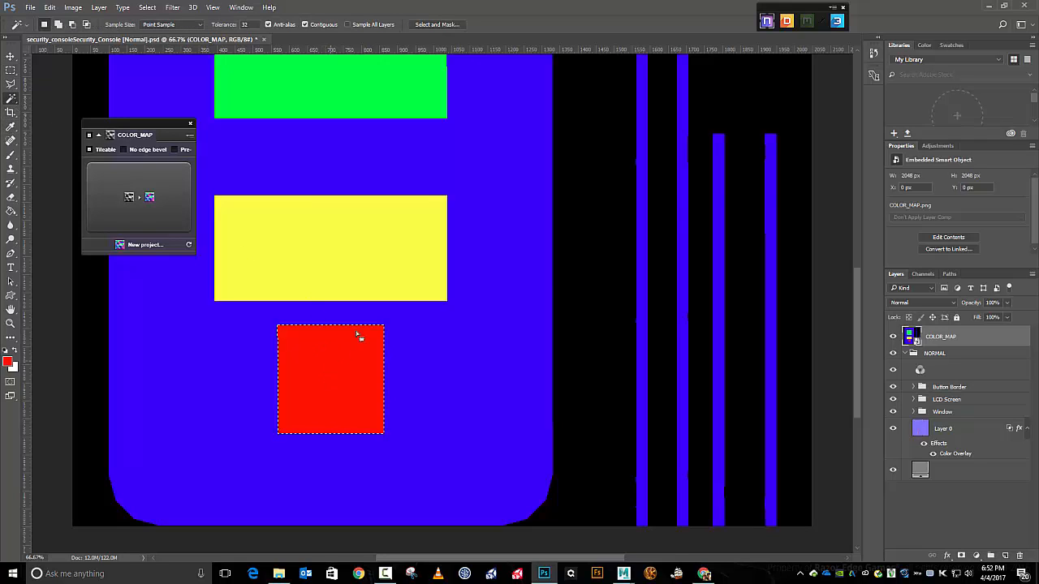
left_click(942, 390)
left_click(893, 336)
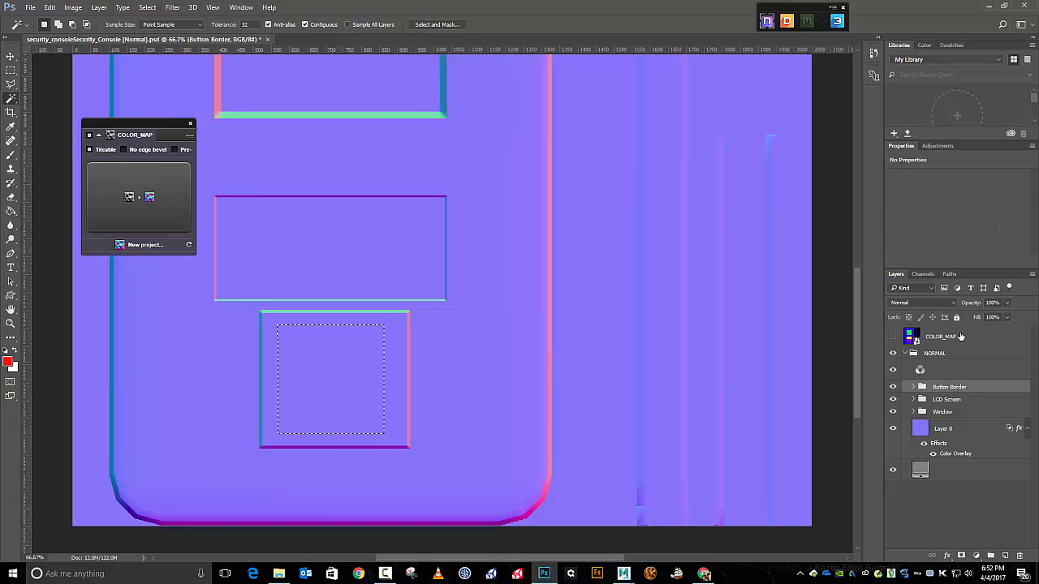
Try to clear the selected keypad area from the whole Button Border group and dismiss the error dialog
left_click(135, 188)
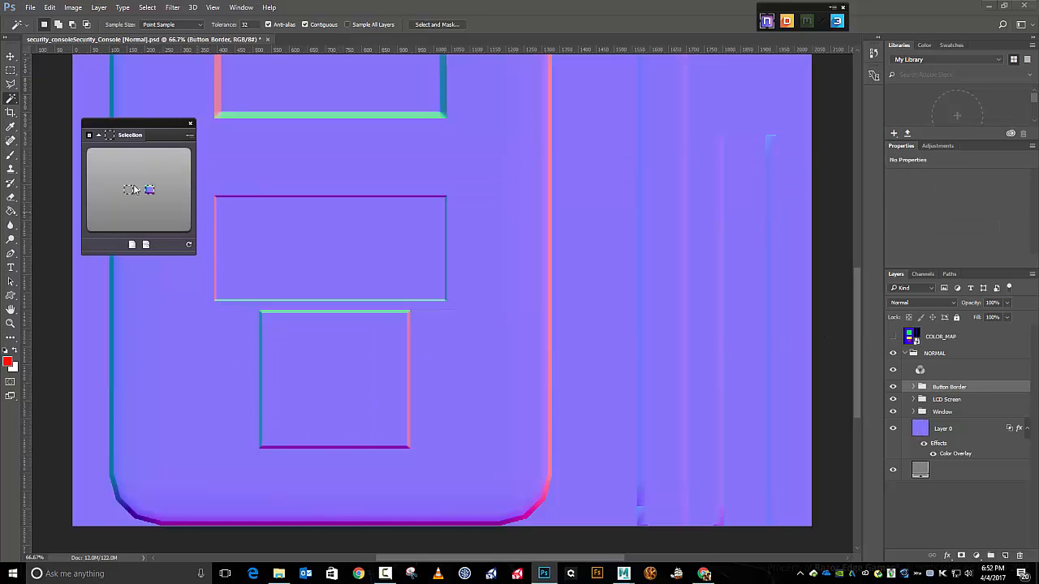
left_click(132, 243)
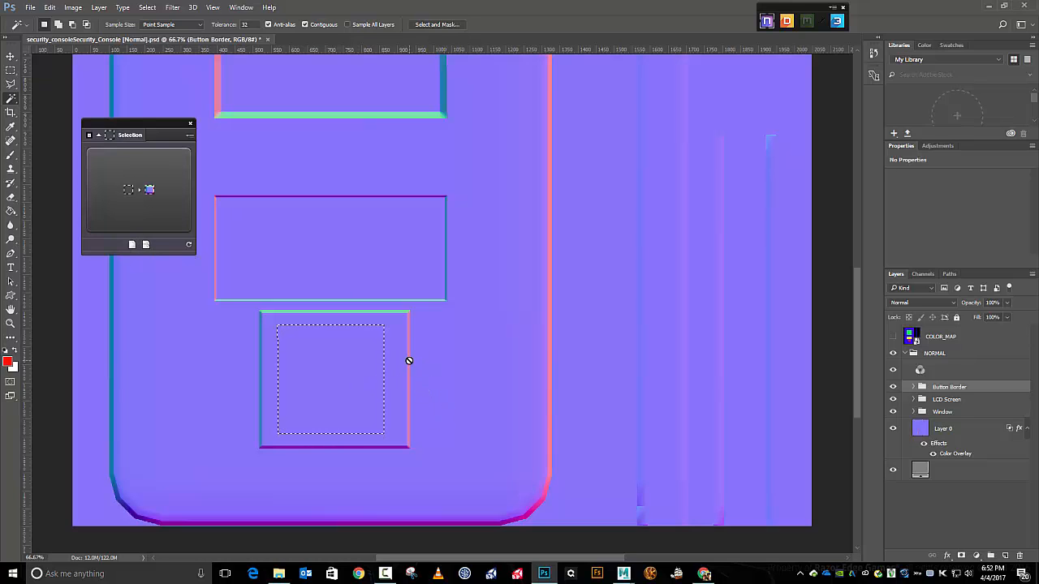
key("Delete")
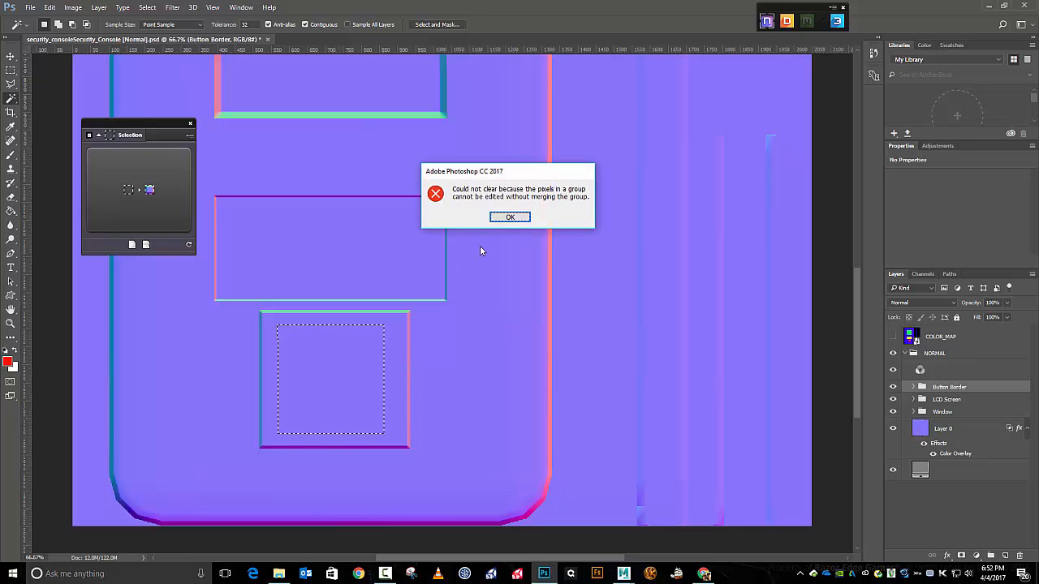
left_click(526, 217)
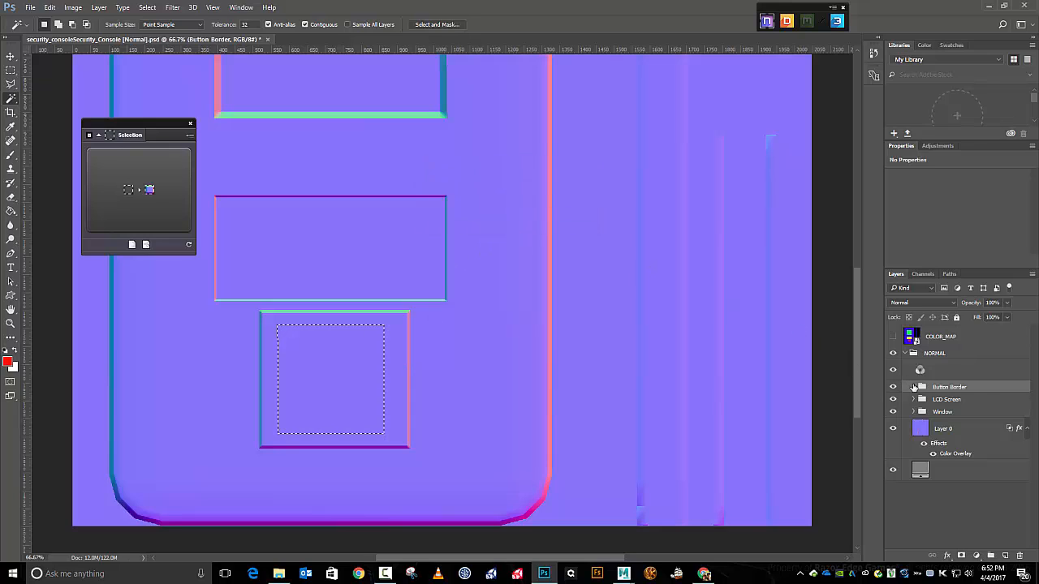
Clear the selected keypad area from each bevel layer inside the Button Border group, collapse the group and deselect
left_click(915, 388)
left_click(969, 406)
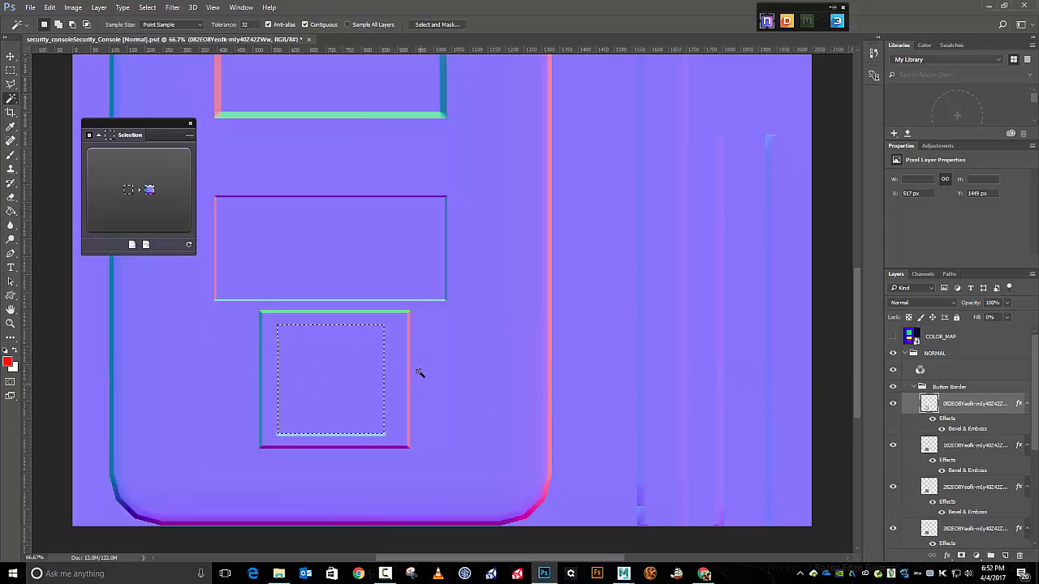
left_click(968, 446)
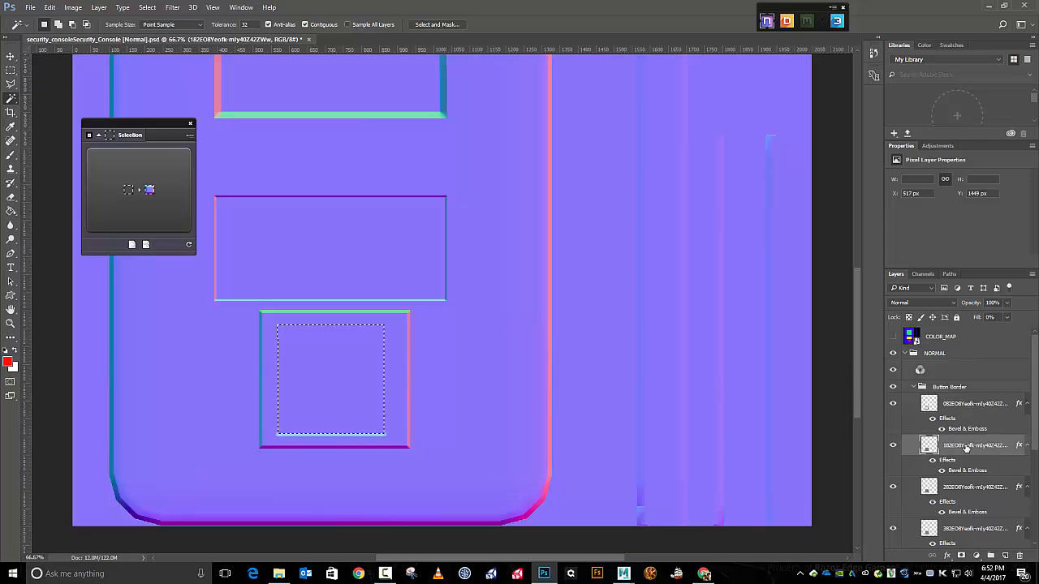
key("ctrl+d")
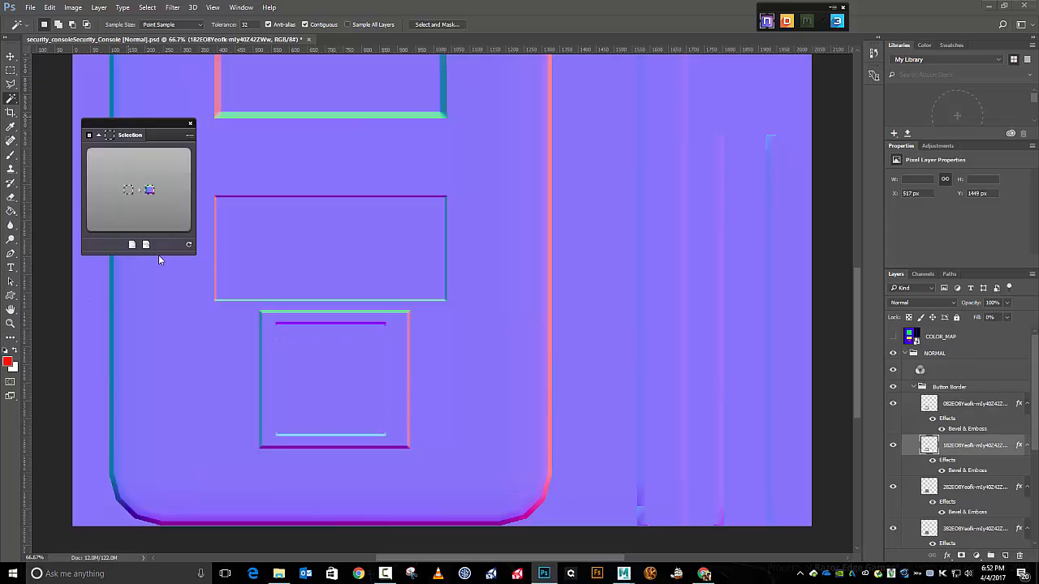
left_click(145, 192)
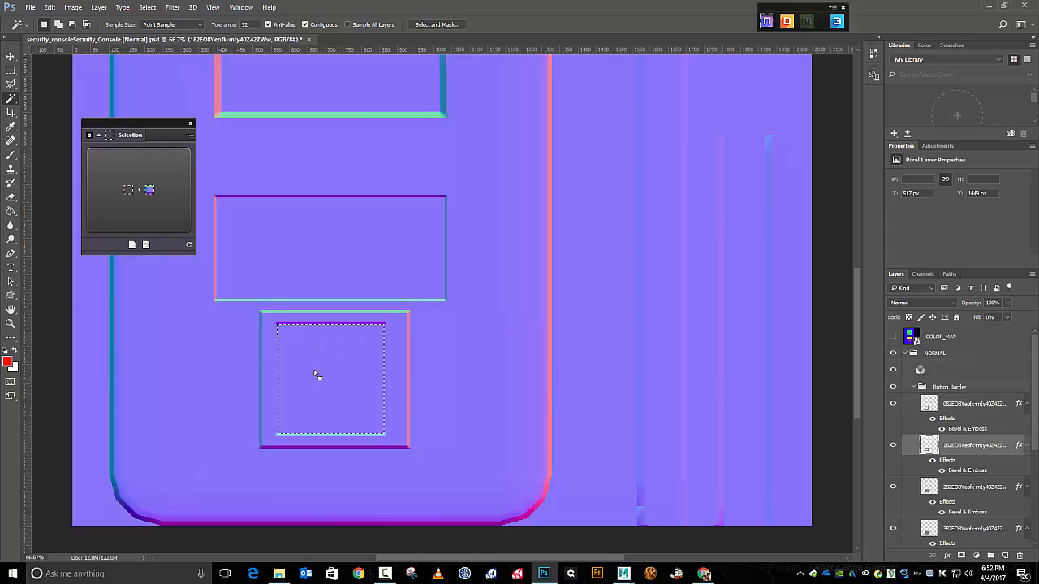
left_click(974, 491)
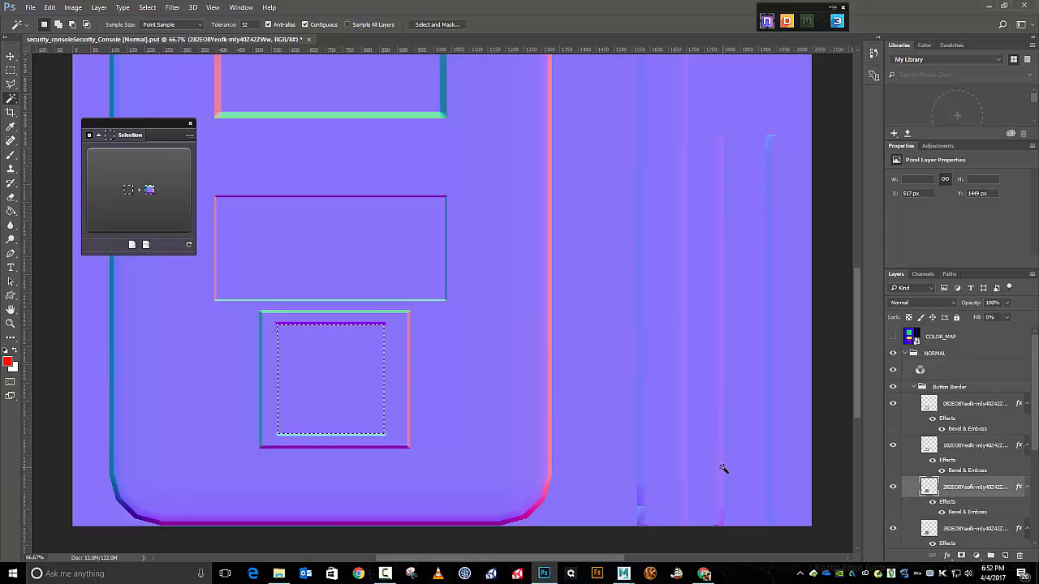
left_click(968, 535)
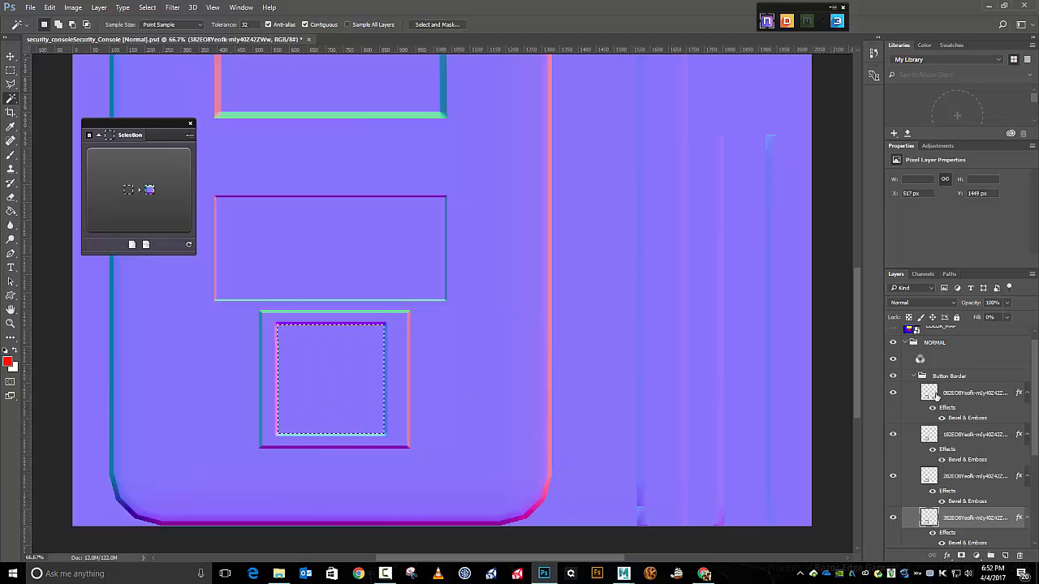
scroll(938, 402, "down", 1)
left_click(981, 519)
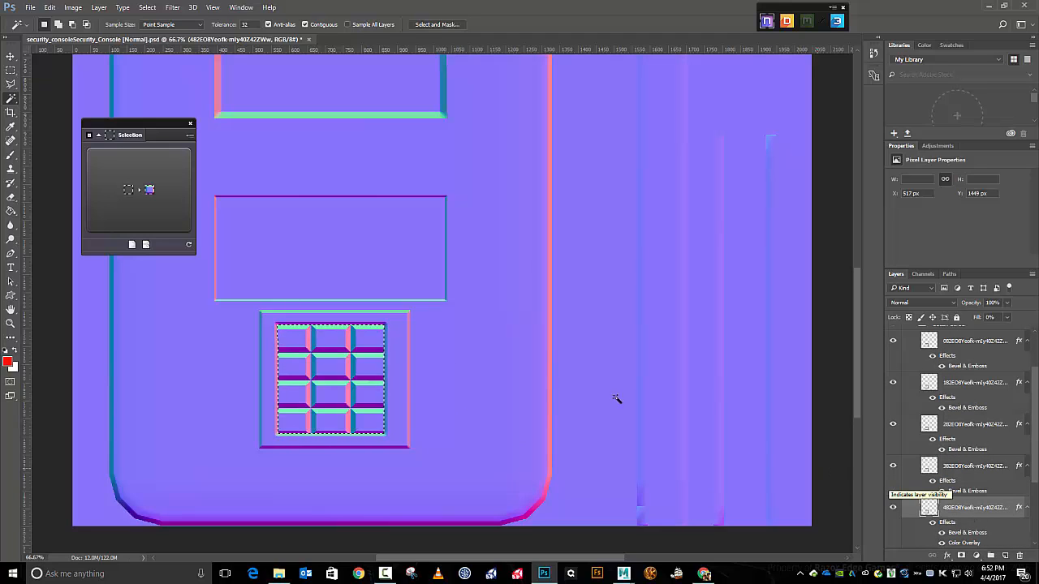
scroll(990, 461, "down", 1)
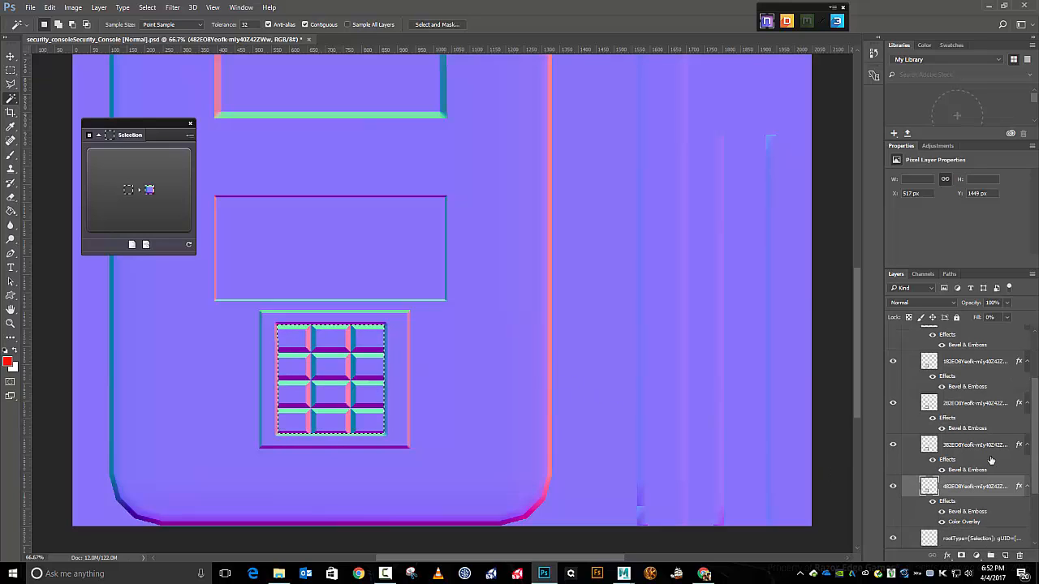
scroll(950, 455, "up", 3)
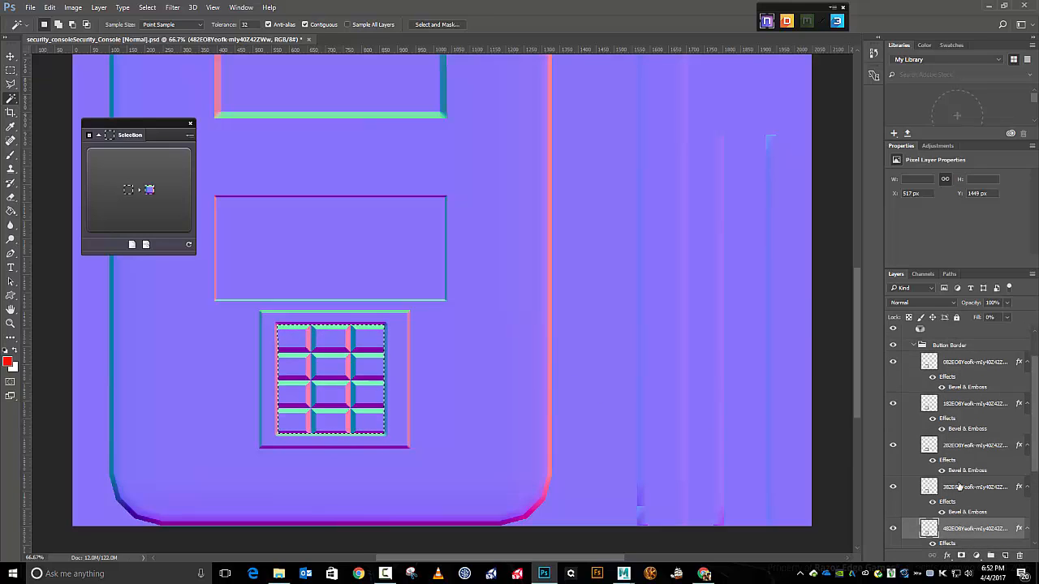
left_click(914, 368)
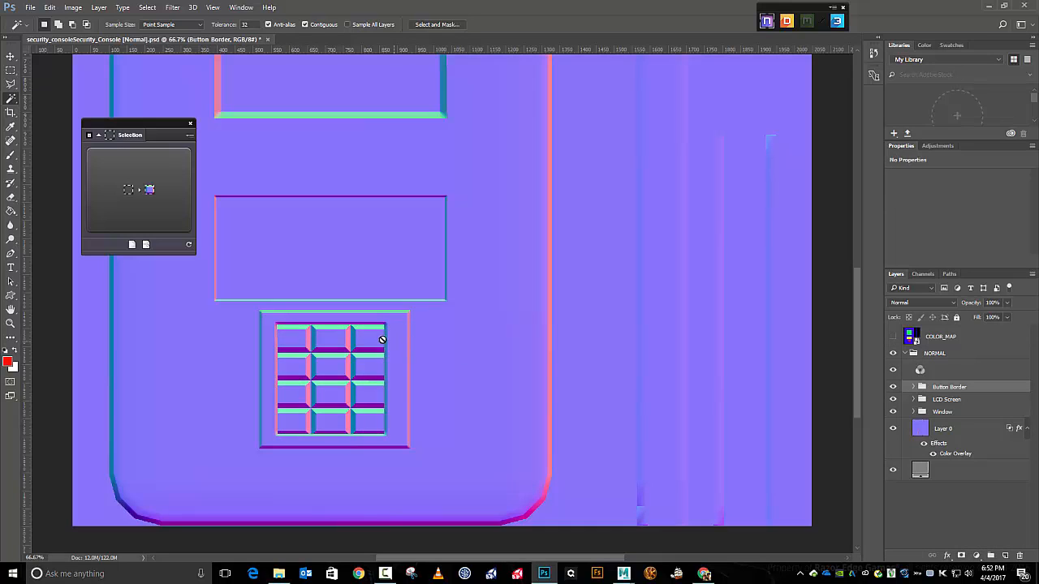
key("ctrl+d")
left_click(945, 398)
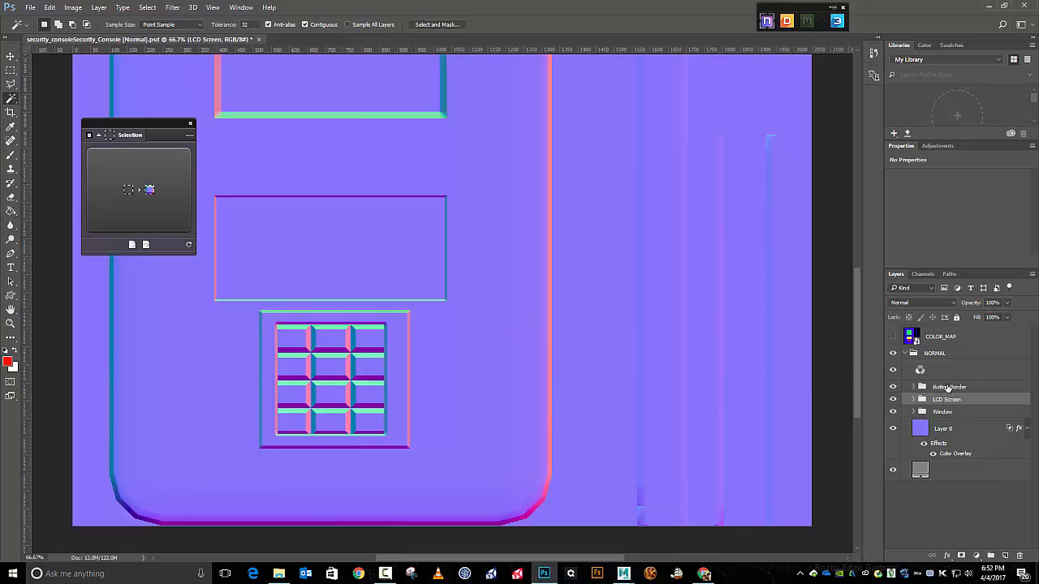
left_click(946, 387)
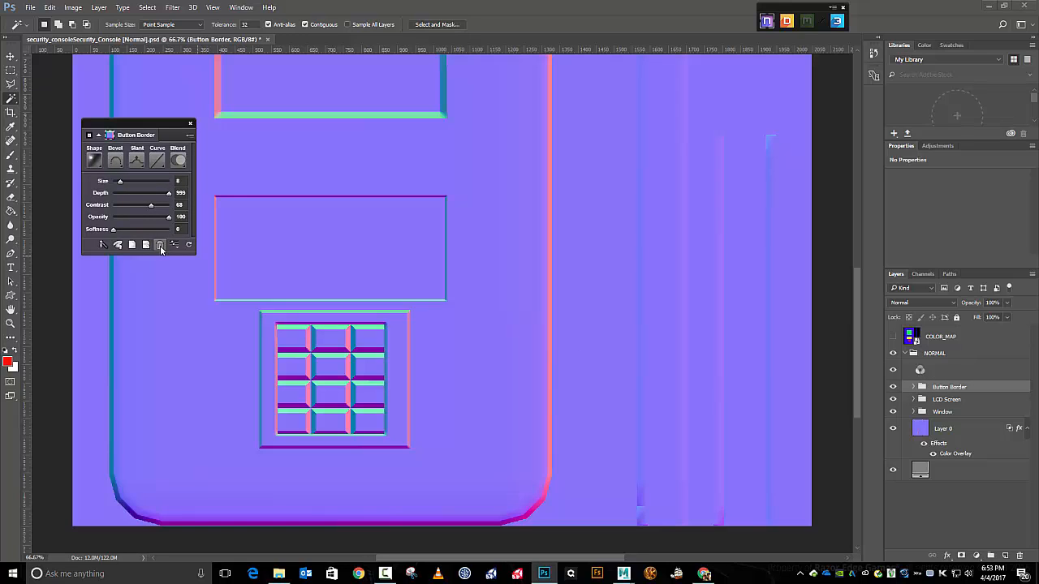
left_click(161, 245)
left_click(524, 328)
Delete the Button Border normal detail and confirm the layer deletion
left_click(941, 401)
left_click(942, 412)
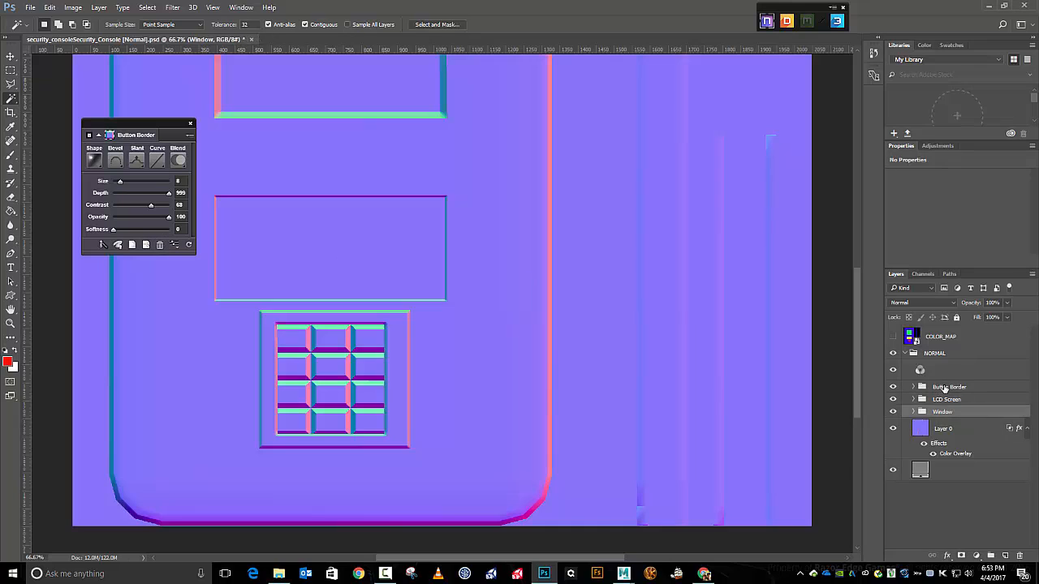
left_click(946, 387)
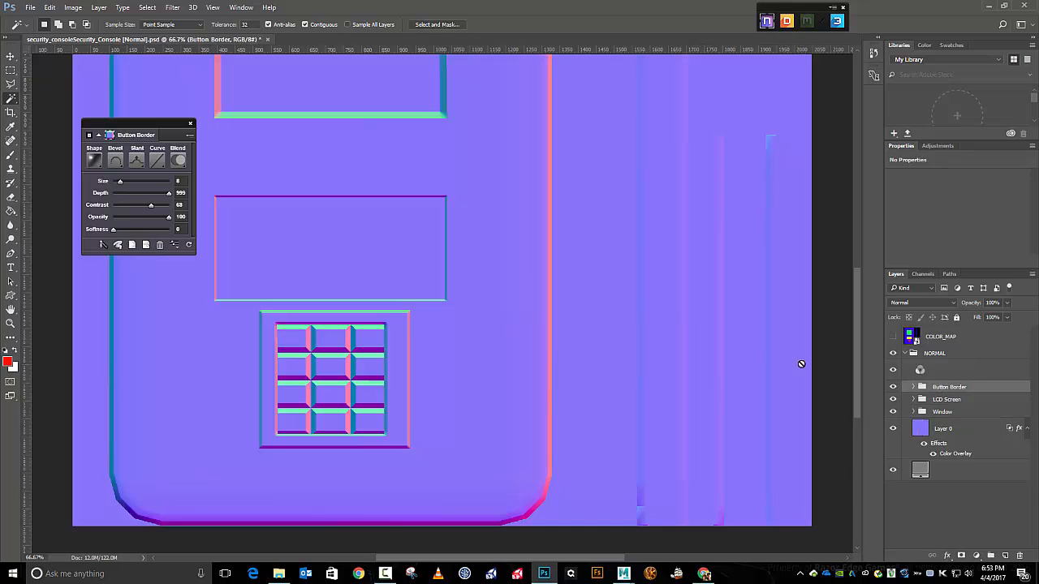
left_click(159, 246)
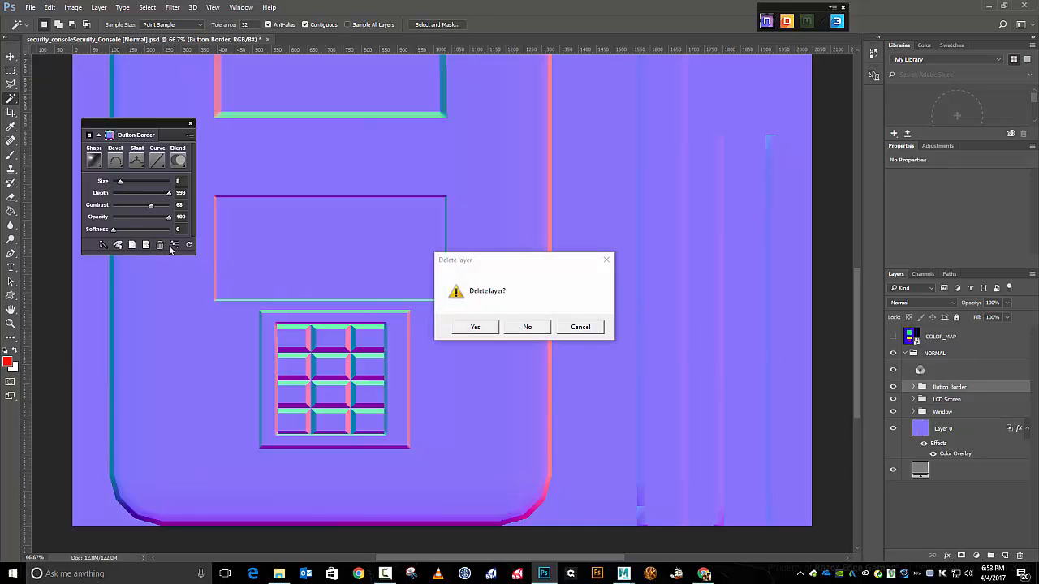
left_click(476, 327)
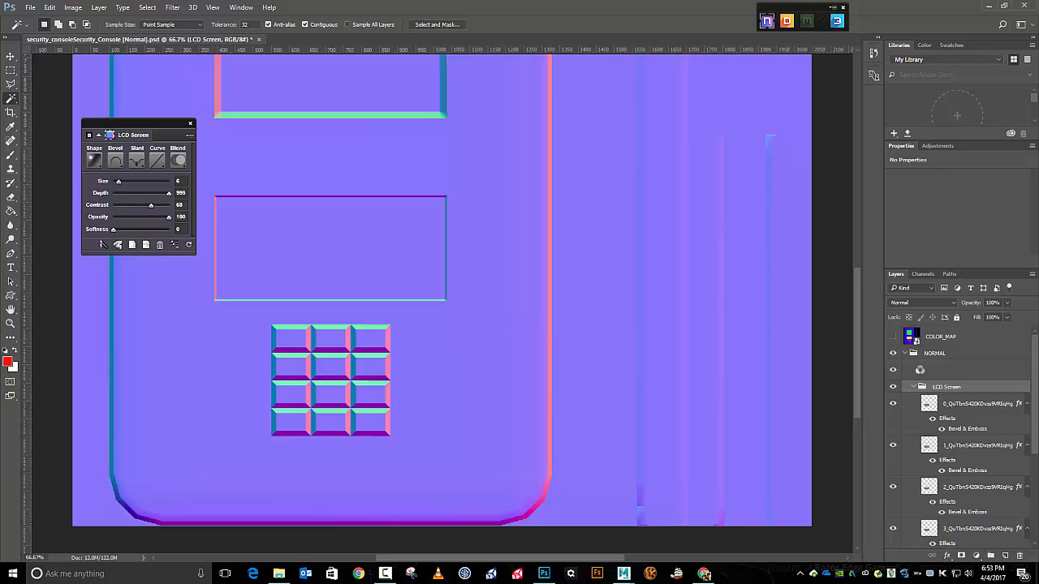
Collapse the LCD Screen group and add a new empty layer above it
left_click(911, 386)
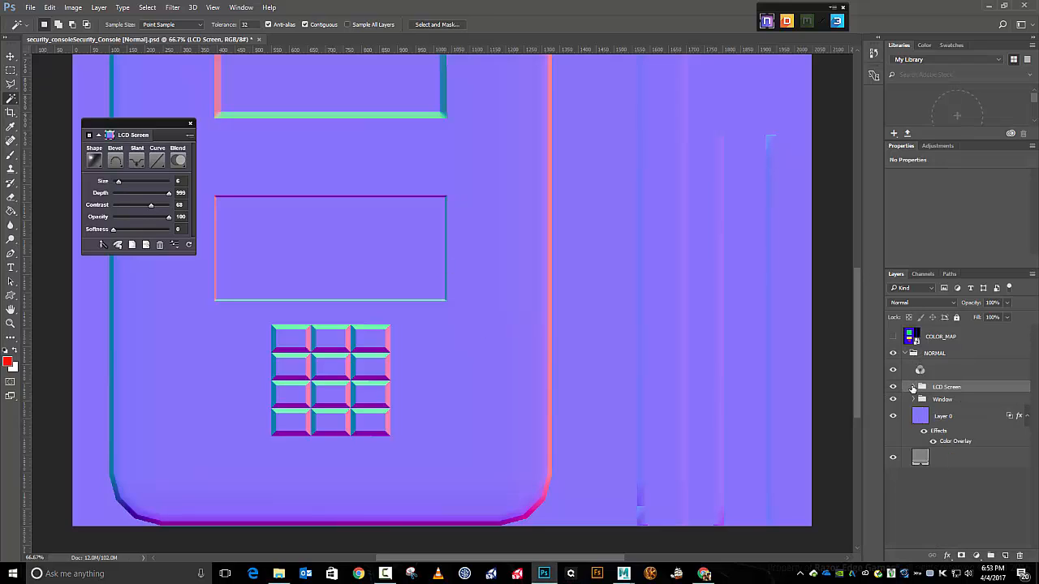
left_click(1005, 556)
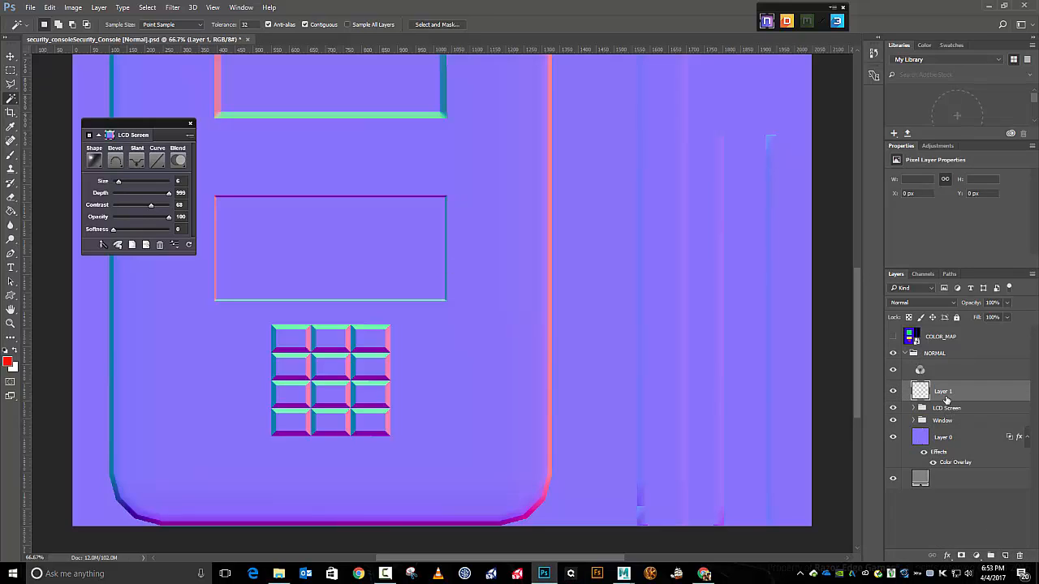
Rename the new empty layer as Button Border
double_click(944, 392)
type("Button Border")
key("Return")
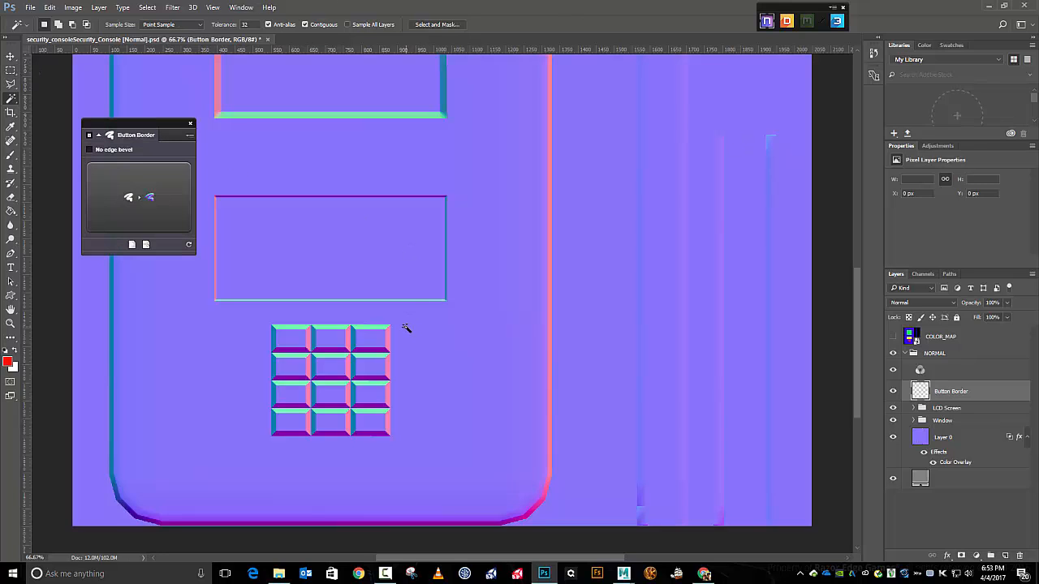
Select the red keypad area on the COLOR_MAP layer, make Button Border the active layer and hide COLOR_MAP
scroll(409, 324, "up", 2)
left_click(941, 338)
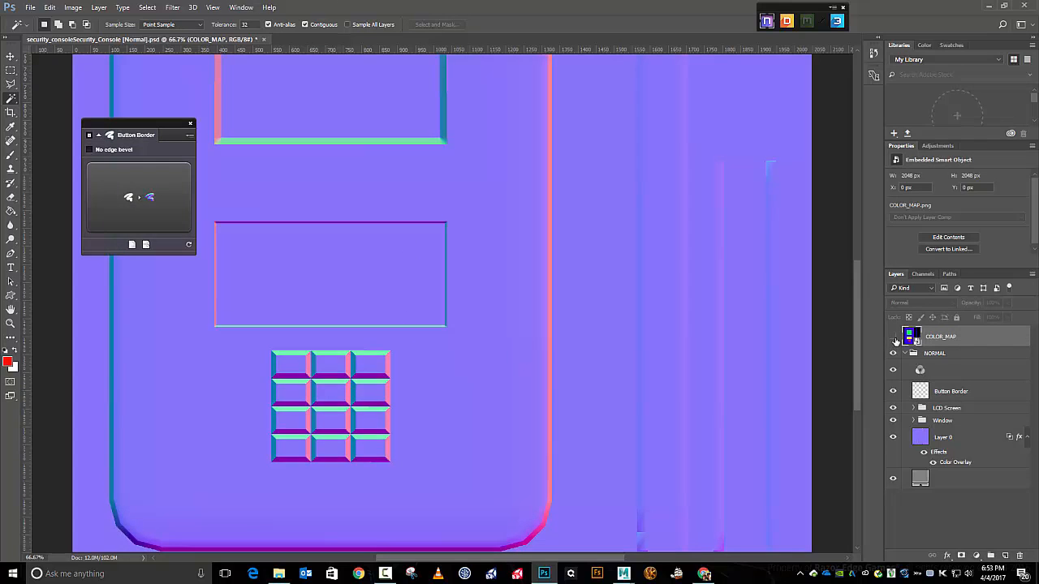
left_click(893, 336)
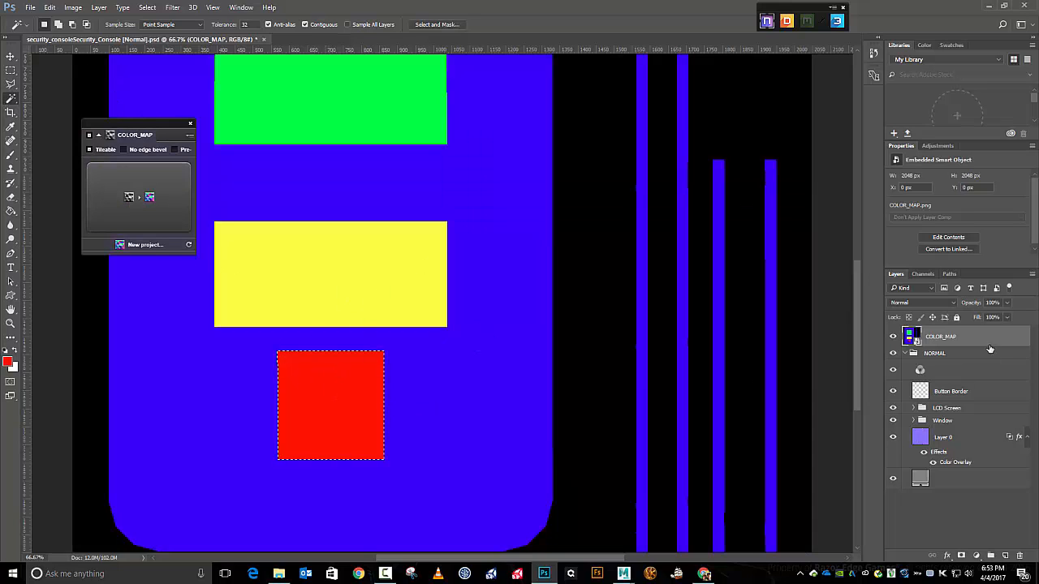
left_click(952, 393)
left_click(893, 336)
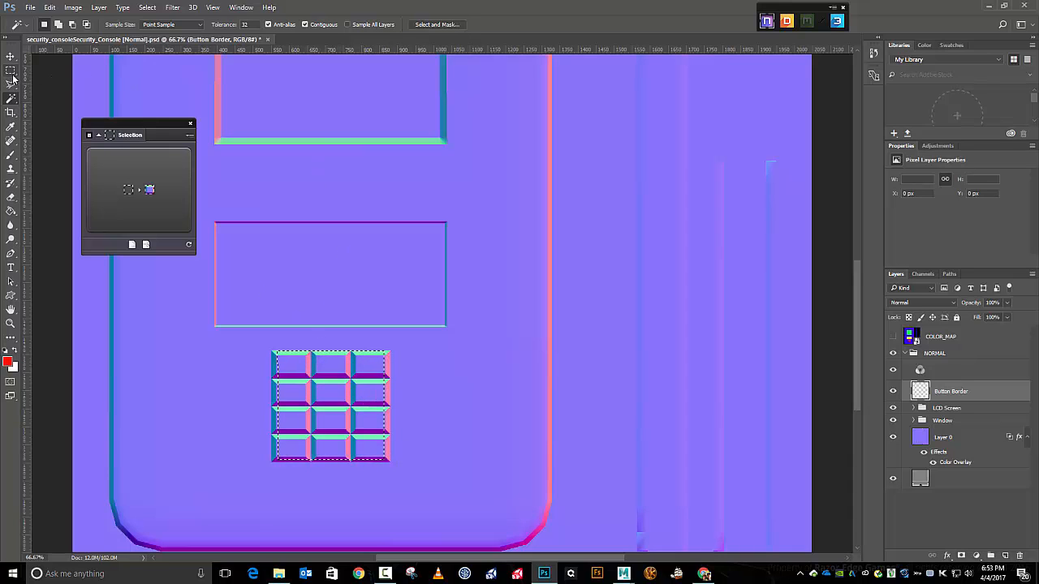
Transform the selection to about 128% width and 119% height so it surrounds all the keypad buttons with an even margin
left_click(151, 10)
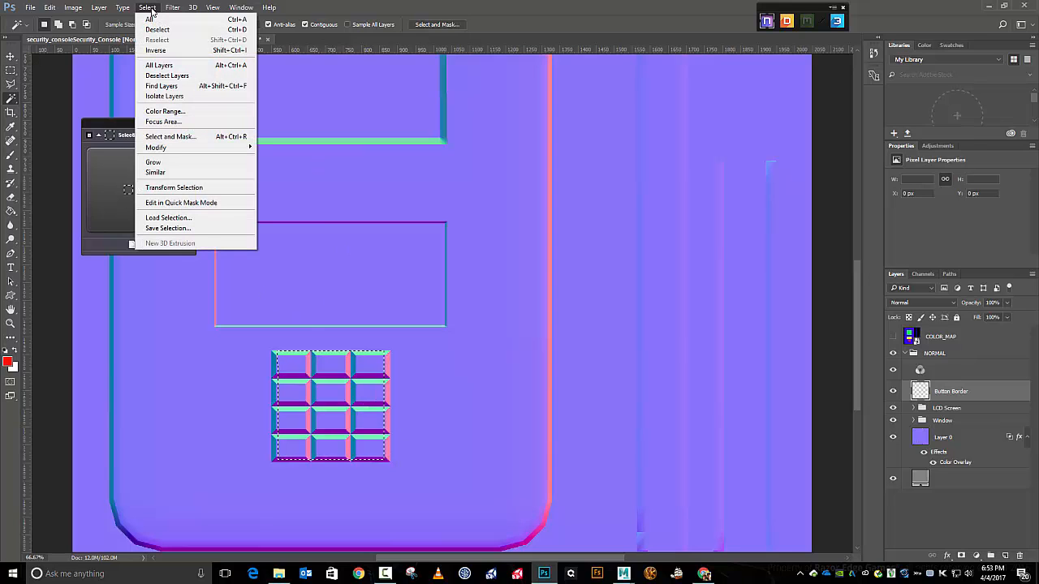
left_click(193, 189)
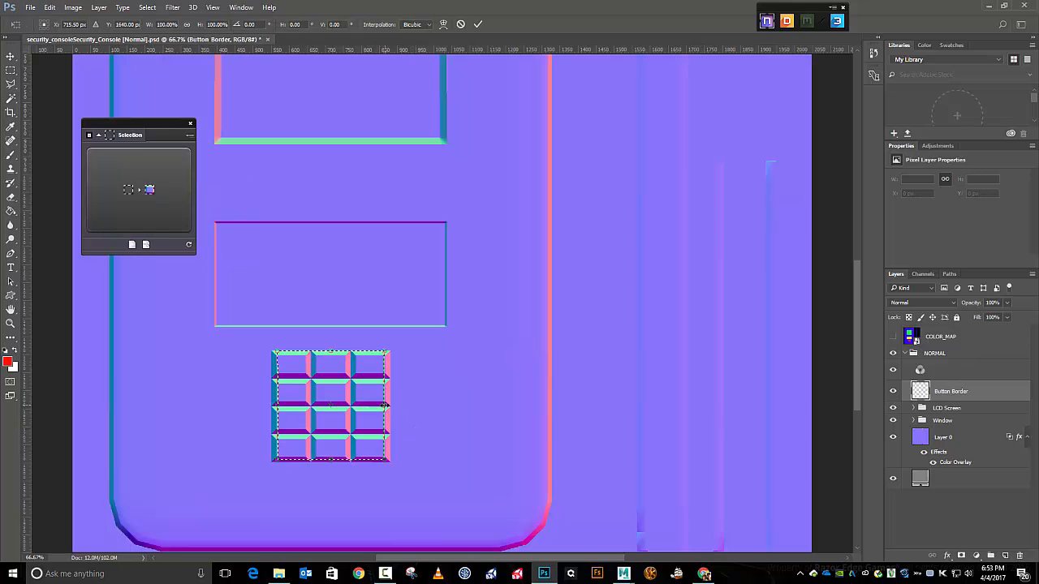
left_click_drag(385, 405, 401, 404)
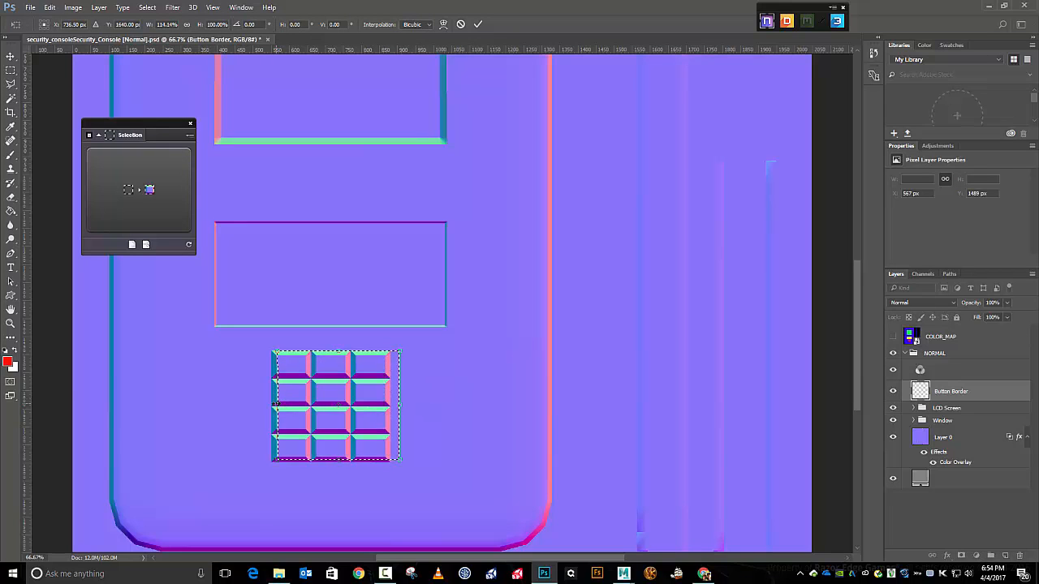
left_click_drag(275, 405, 258, 404)
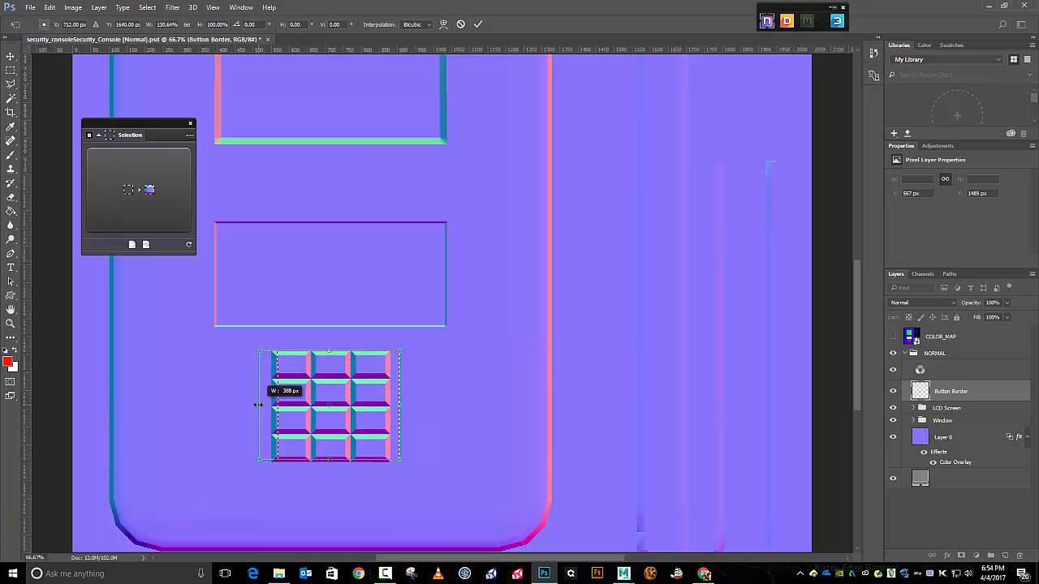
left_click_drag(329, 460, 330, 470)
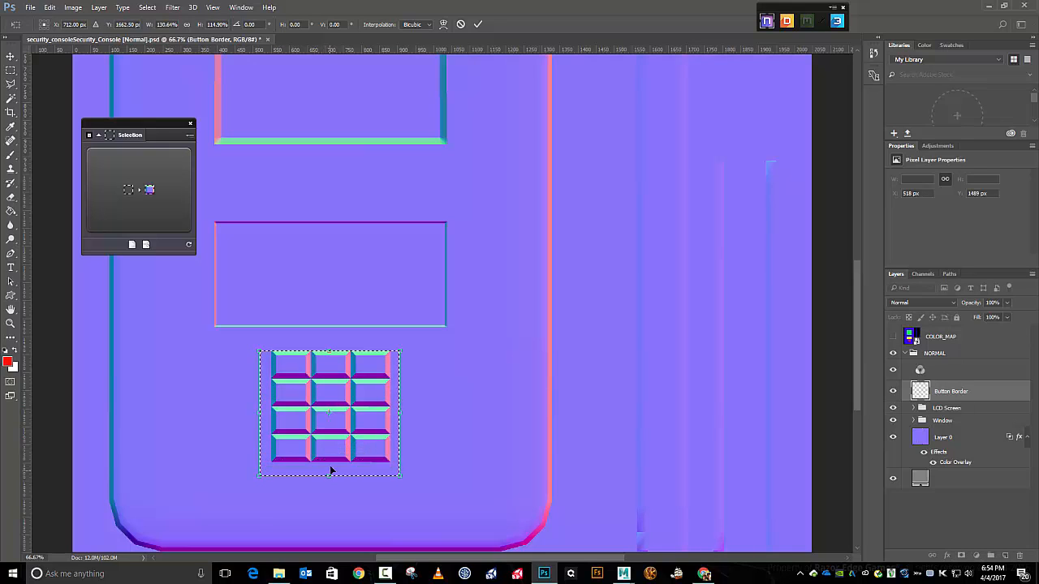
left_click_drag(329, 350, 330, 338)
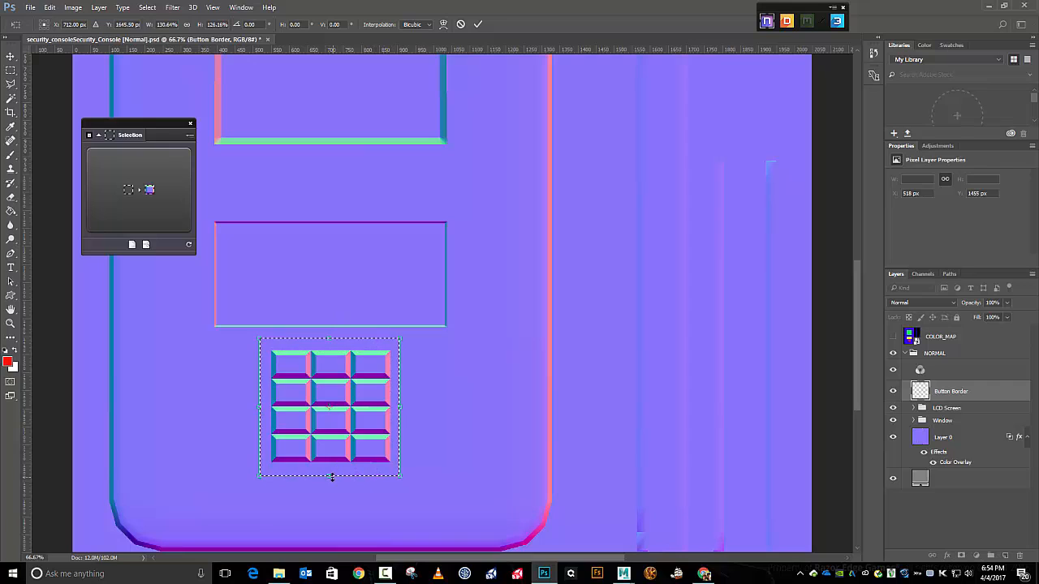
left_click_drag(331, 478, 330, 471)
left_click_drag(261, 407, 264, 396)
left_click_drag(324, 340, 323, 342)
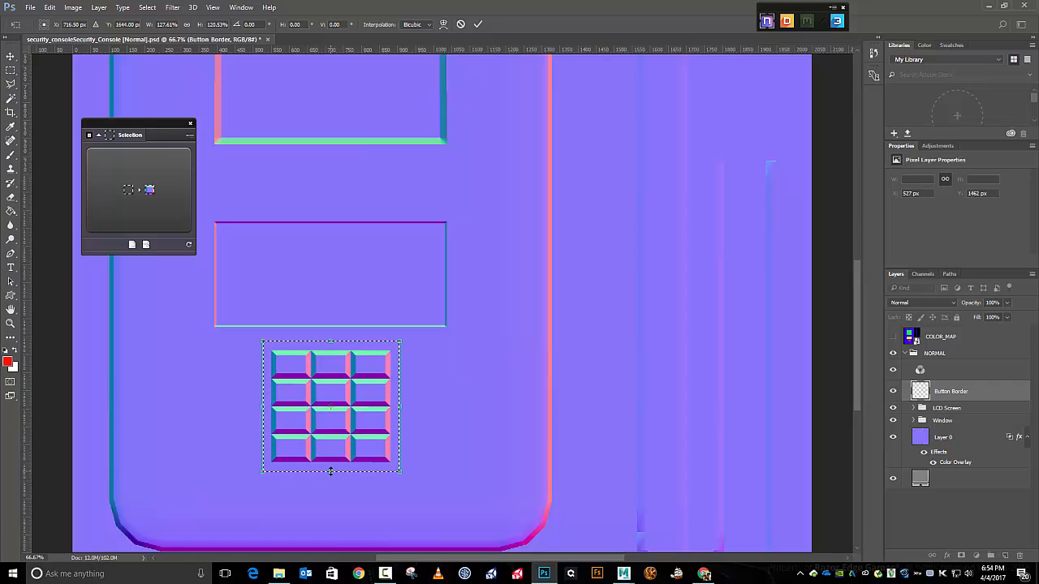
left_click_drag(329, 469, 328, 468)
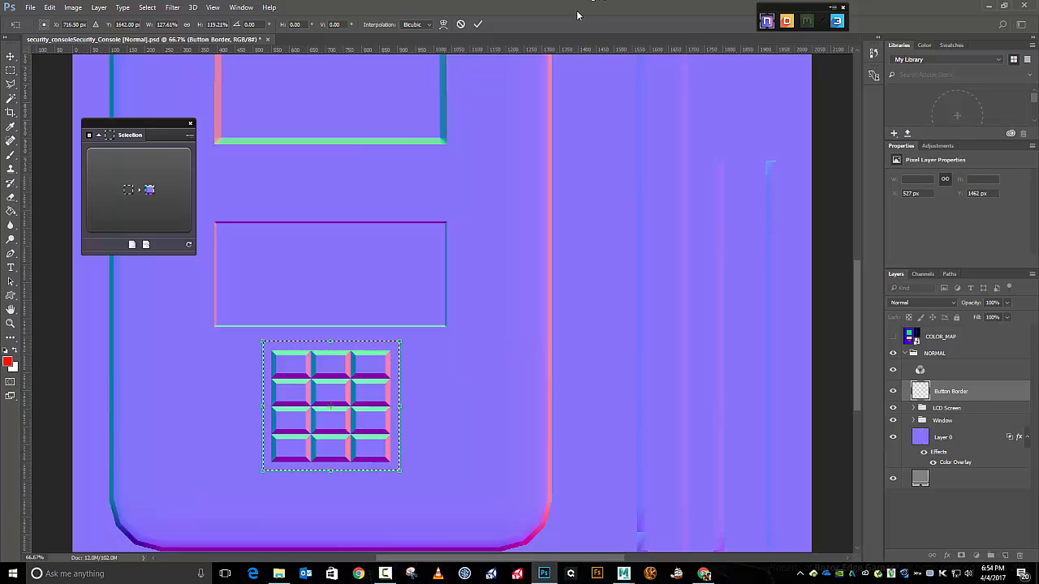
left_click(478, 23)
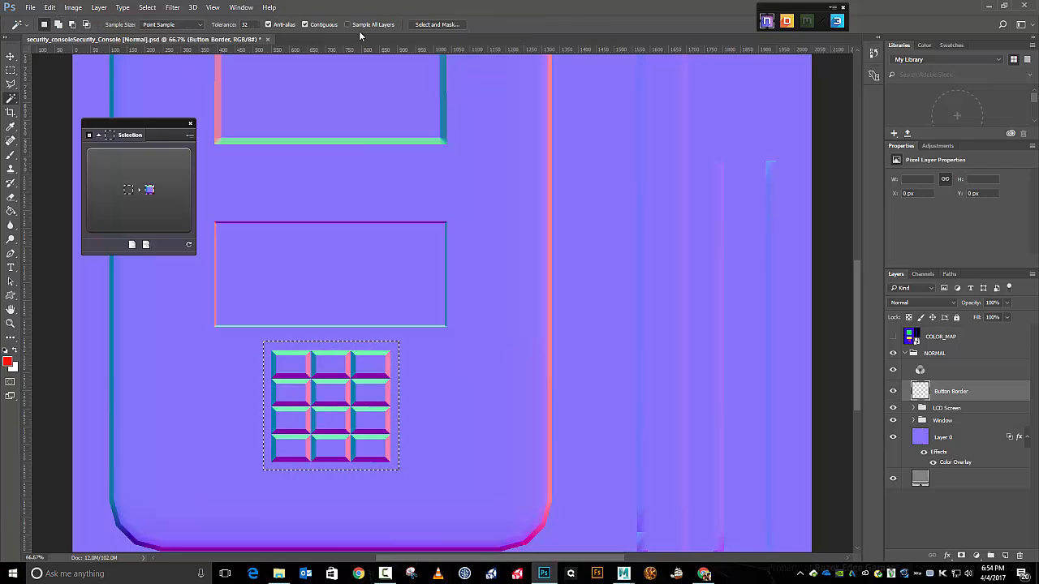
Fill the selection on the Button Border layer with white in Normal mode at 100% opacity
key("shift+F5")
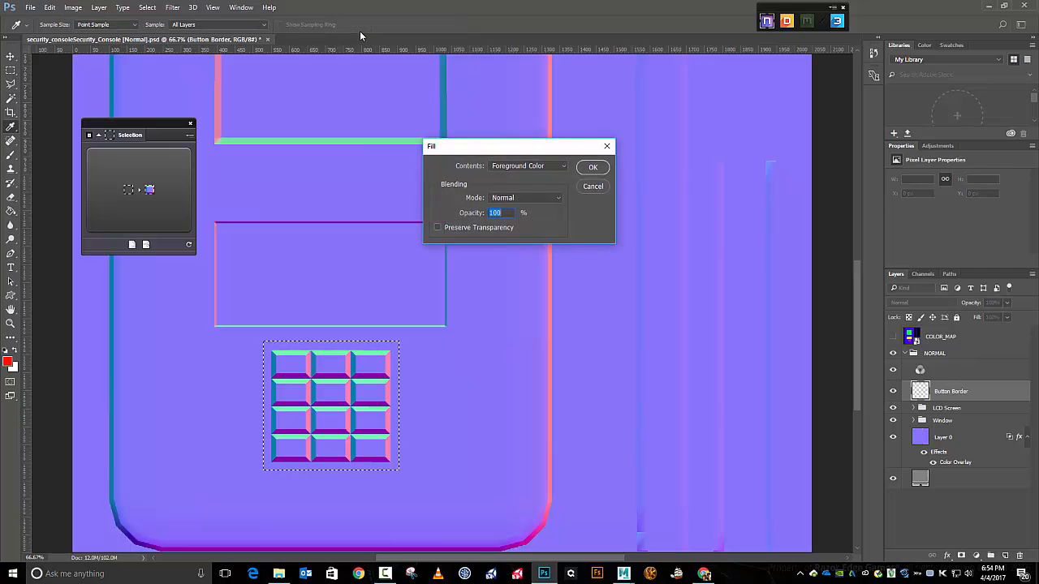
left_click(563, 165)
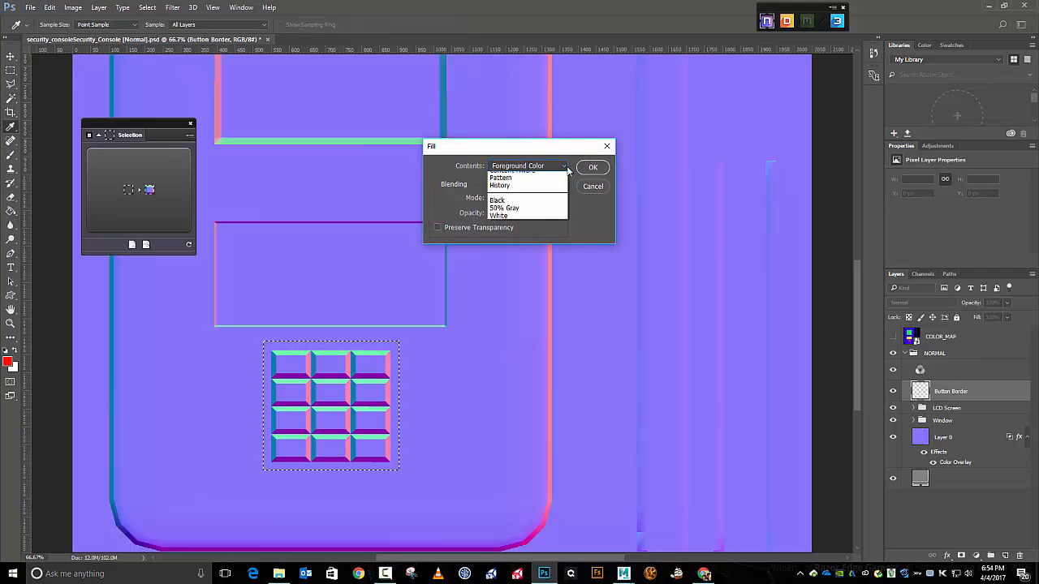
left_click(529, 252)
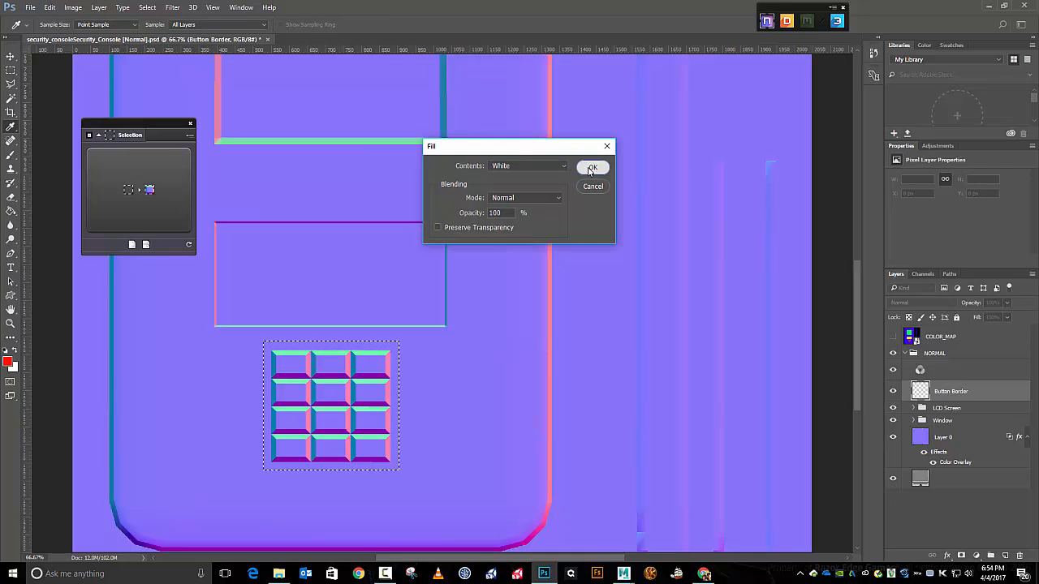
left_click(591, 168)
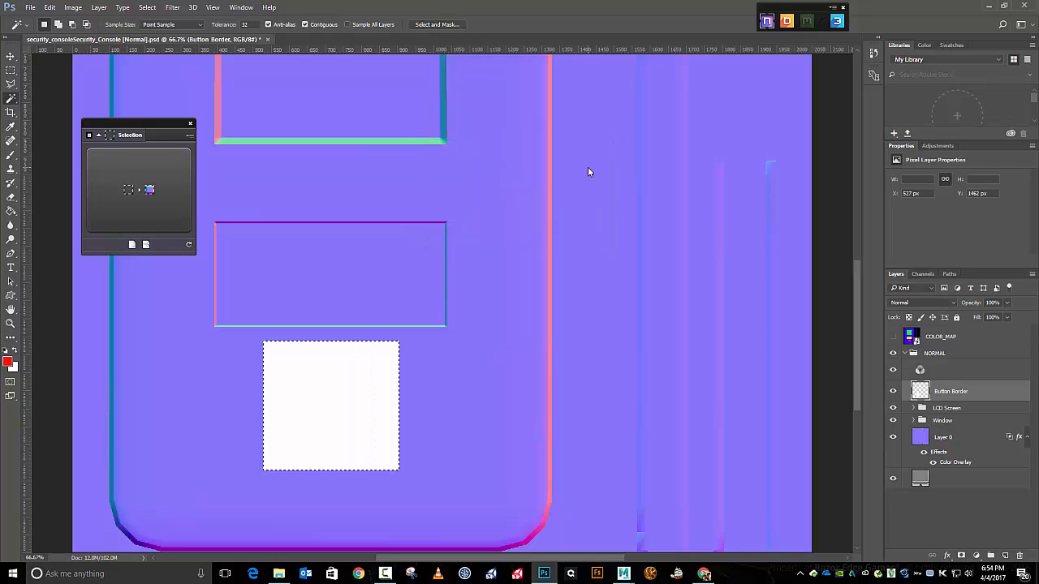
Hide the Button Border layer and shrink the selection to about 88% width, fitting all sides to the keypad's outer edges
left_click(896, 395)
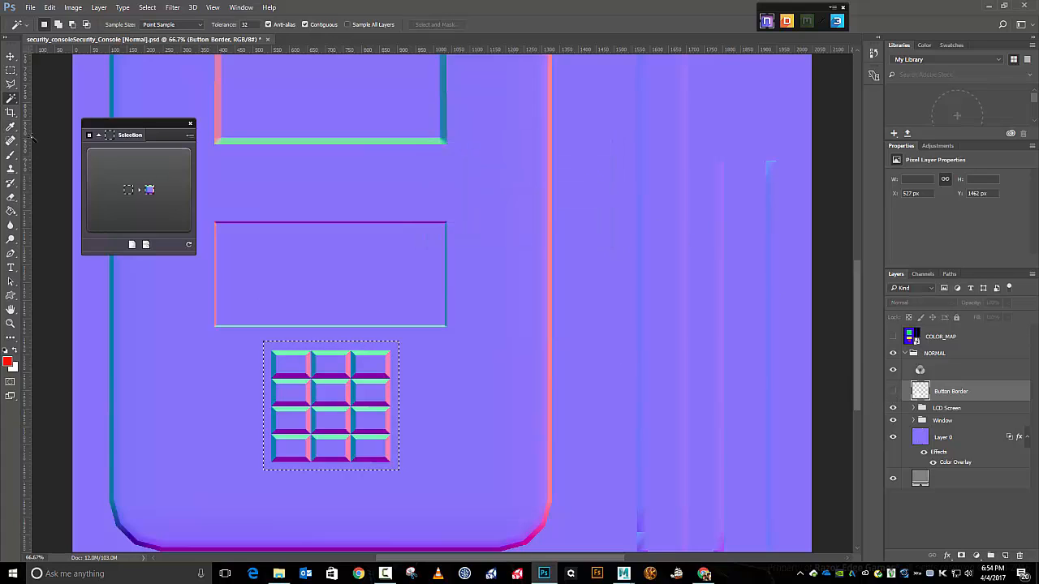
left_click(147, 8)
left_click(174, 188)
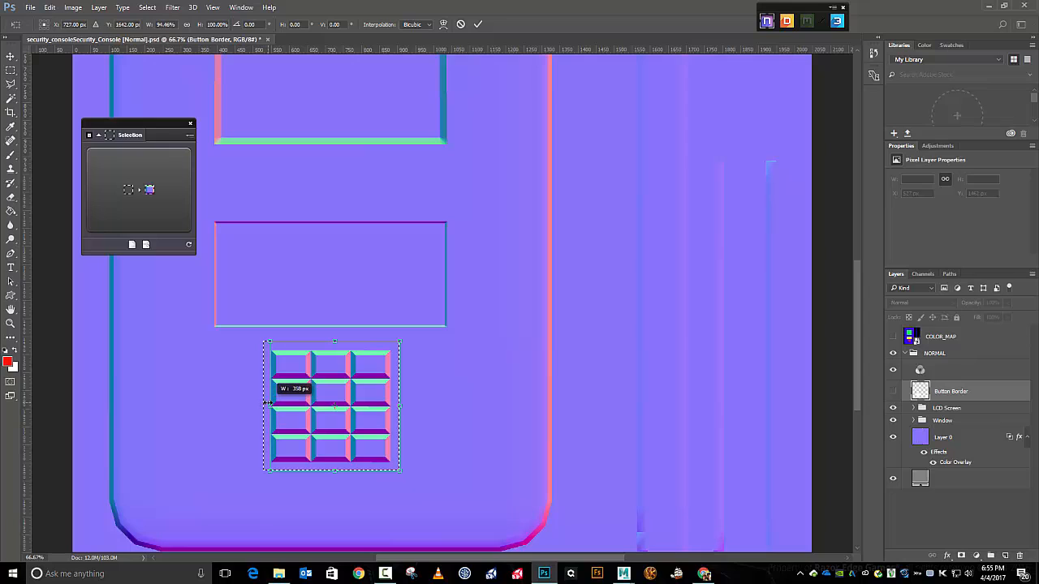
left_click_drag(268, 402, 272, 403)
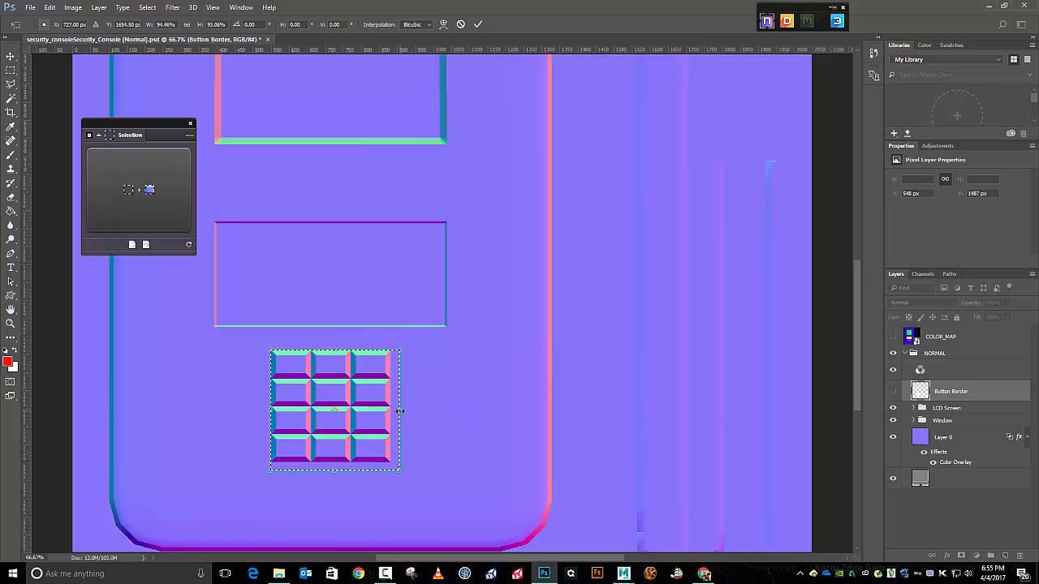
left_click_drag(401, 412, 395, 409)
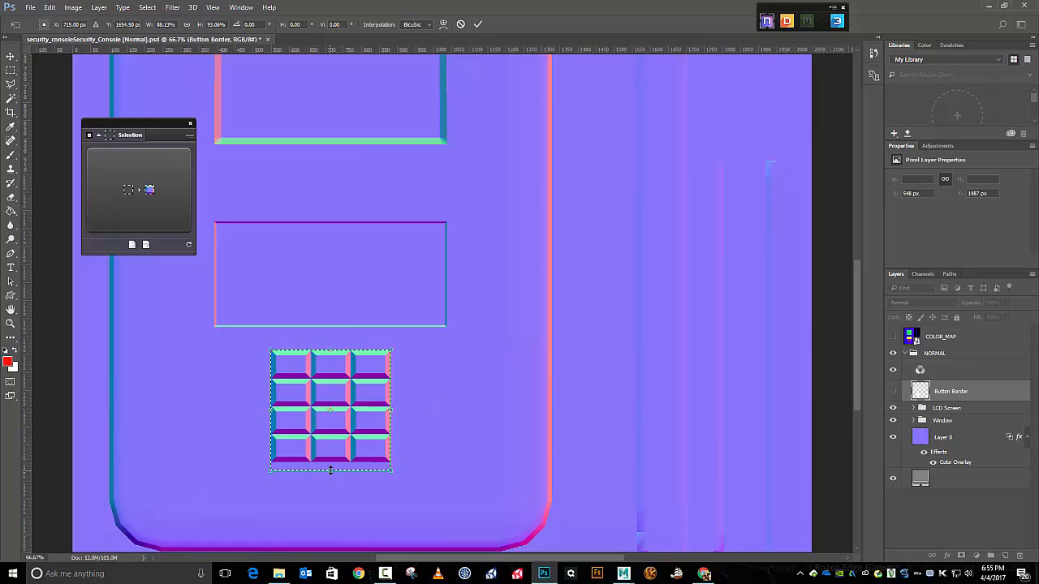
left_click_drag(331, 468, 331, 460)
left_click(478, 24)
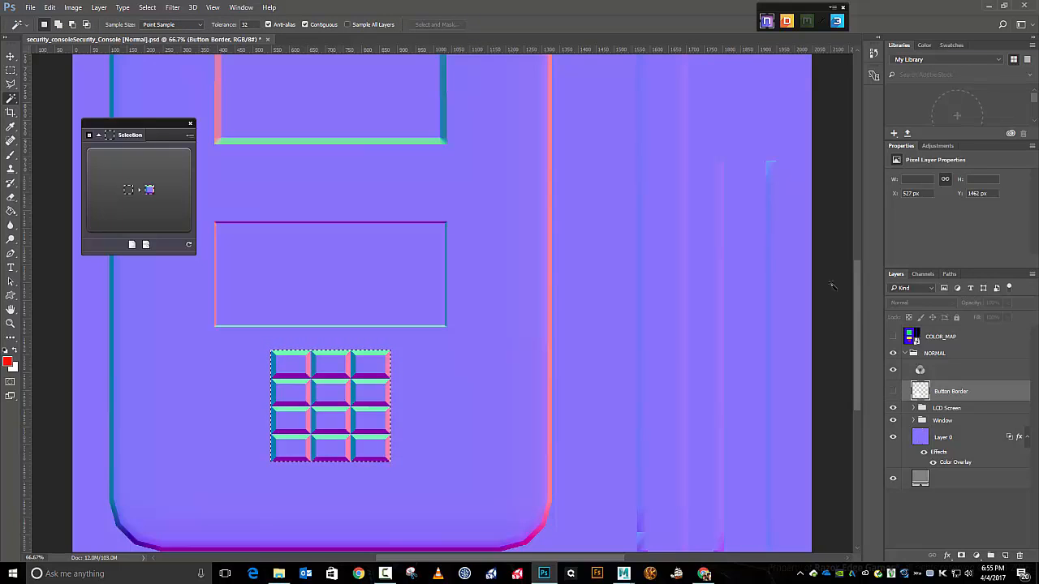
Cut the selected keypad area out of the white Button Border fill and convert the remaining frame into an NDO normal detail
left_click(894, 393)
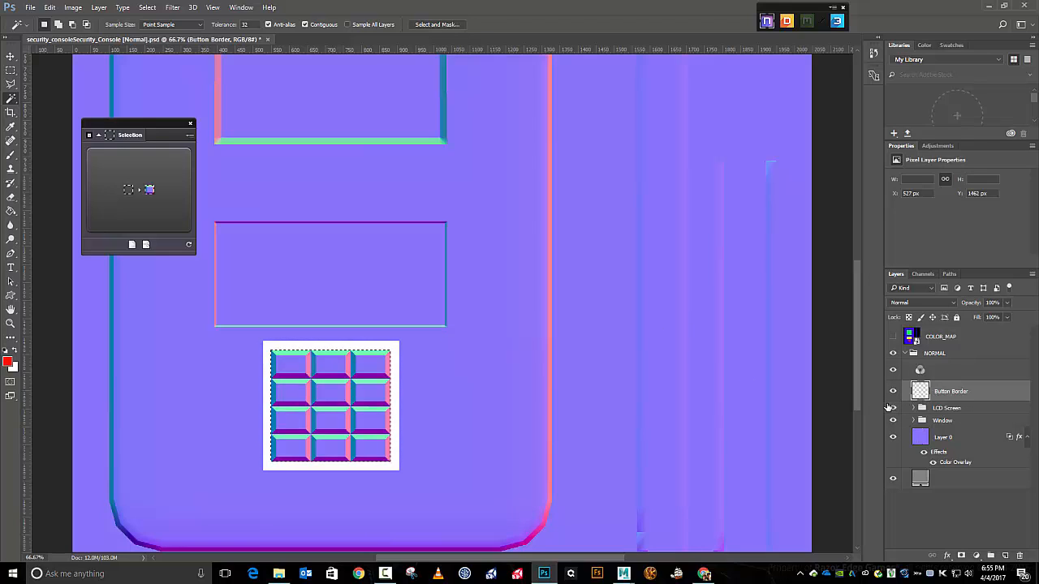
key("ctrl+d")
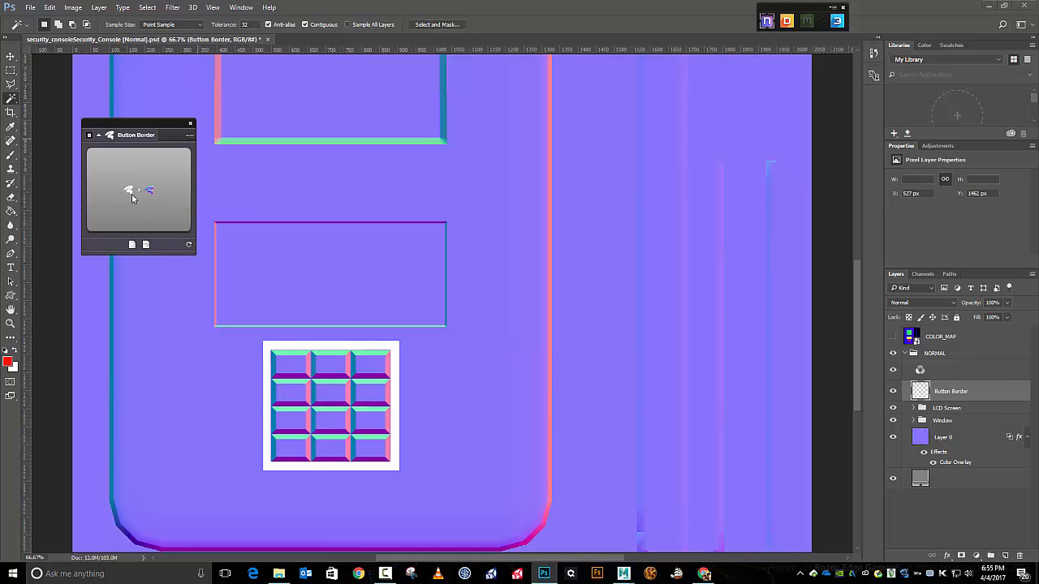
left_click(158, 176)
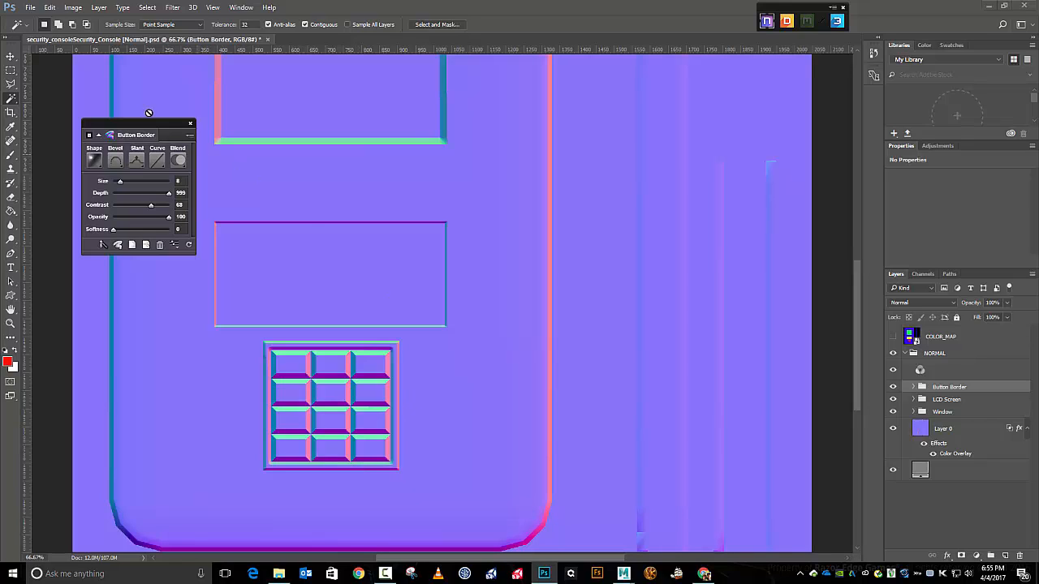
Add a new layer above the Button Border group and name it Electronics Panel
left_click(1004, 557)
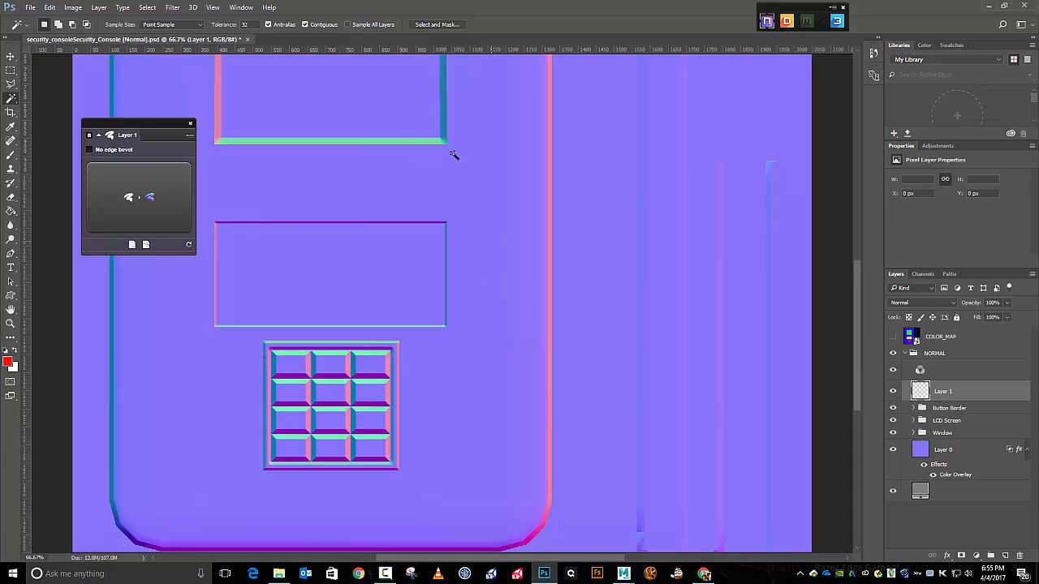
double_click(944, 392)
type("Electronics Panel")
key("Return")
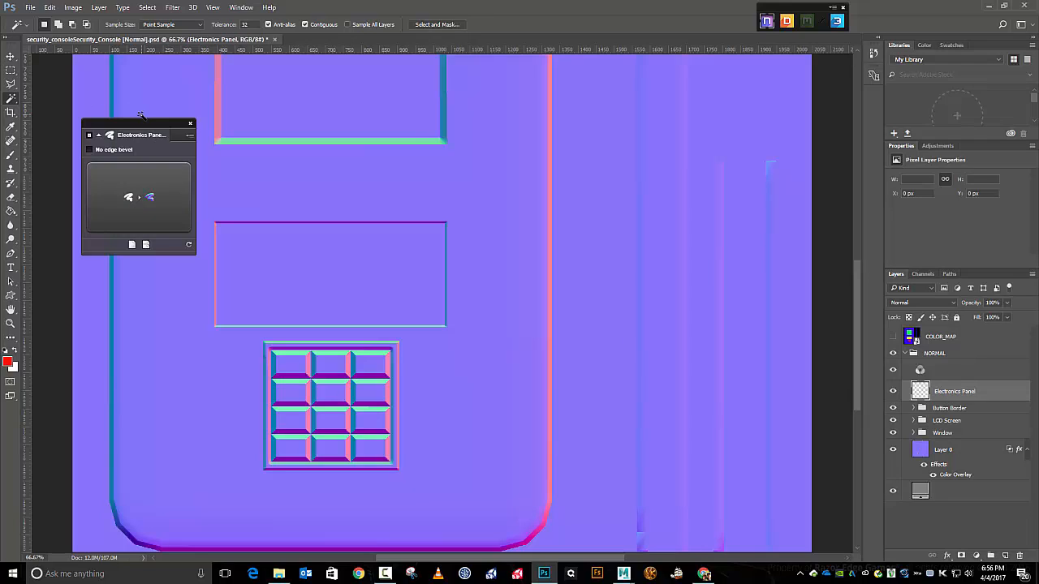
Move the floating NDO panel off the console and draw a rectangular selection around the LCD screen and keypad
left_click_drag(182, 130, 815, 84)
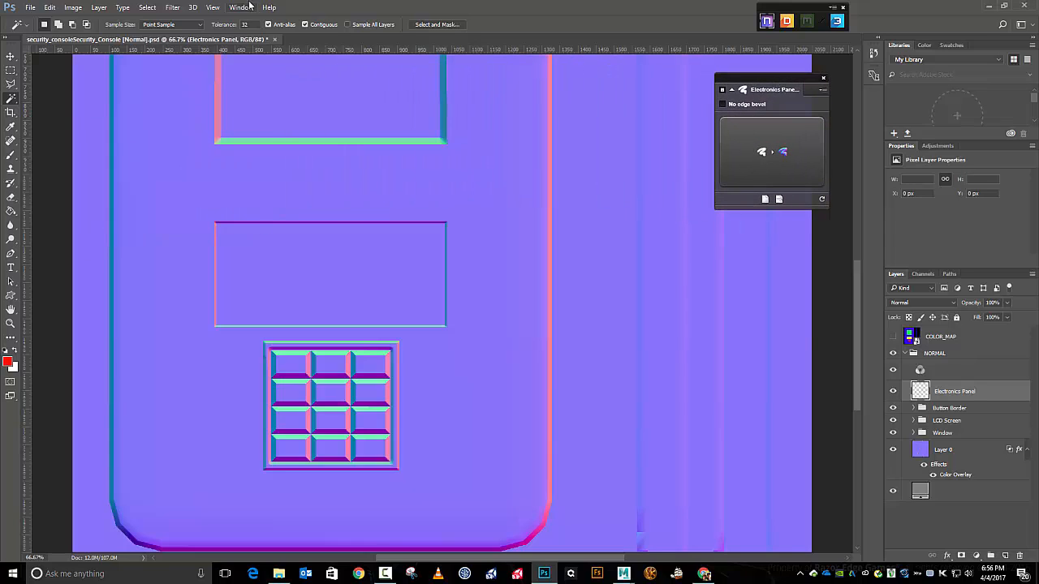
left_click(11, 70)
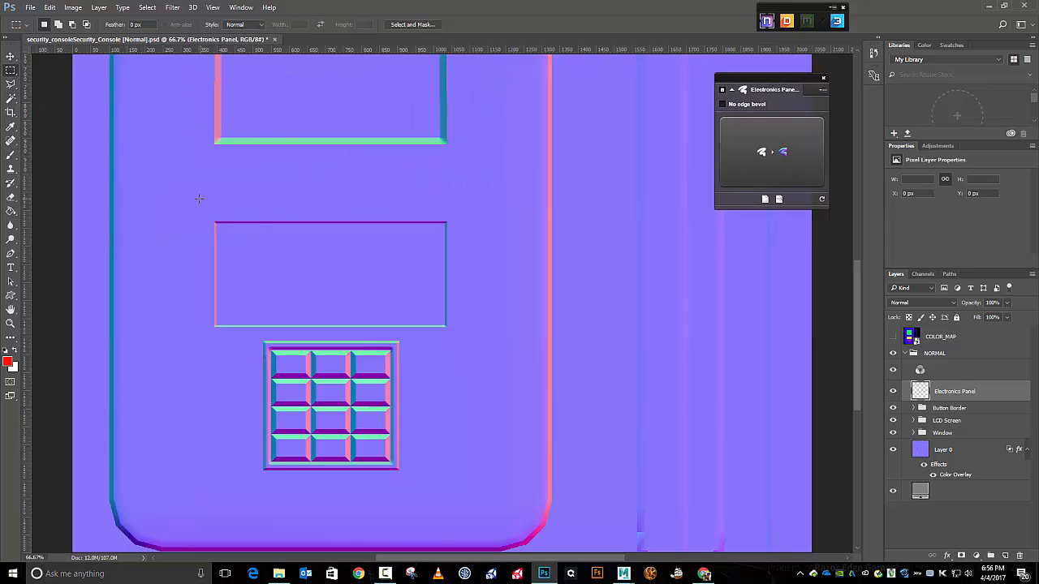
left_click_drag(200, 203, 465, 497)
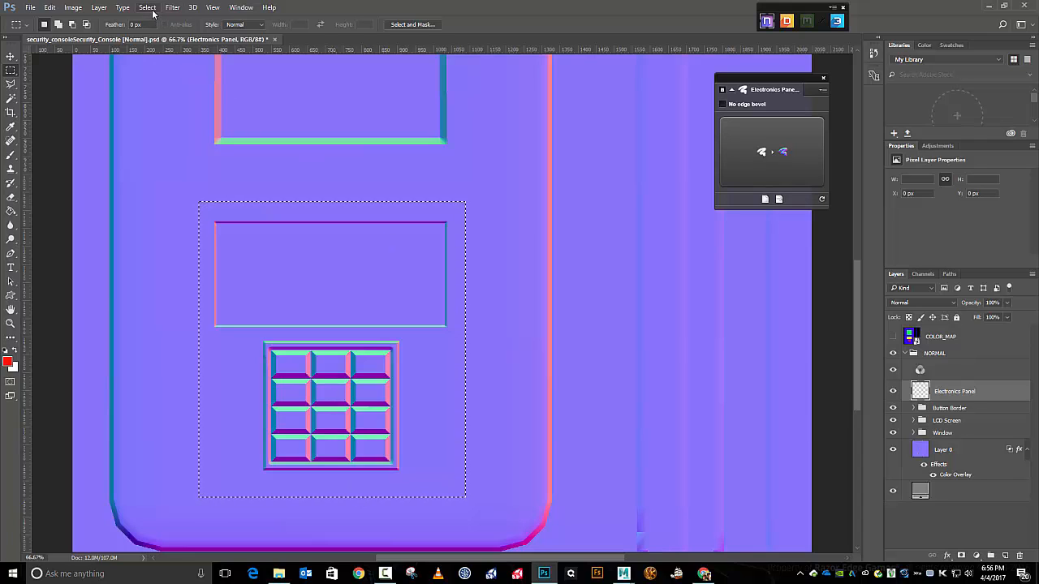
Transform the rectangular selection to about 99% width and 97% height by pulling in its lower and right edges
left_click(151, 9)
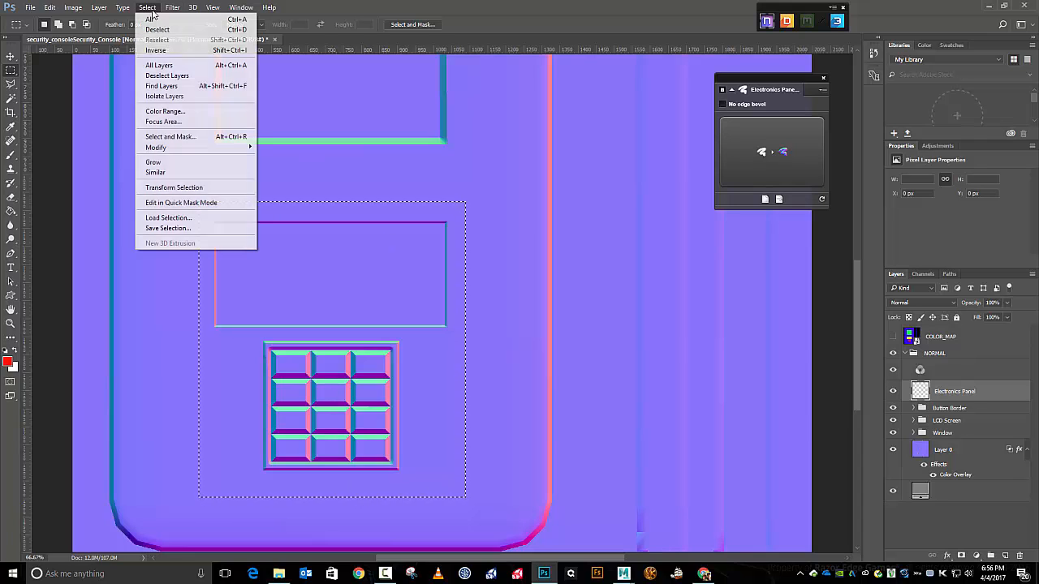
left_click(169, 188)
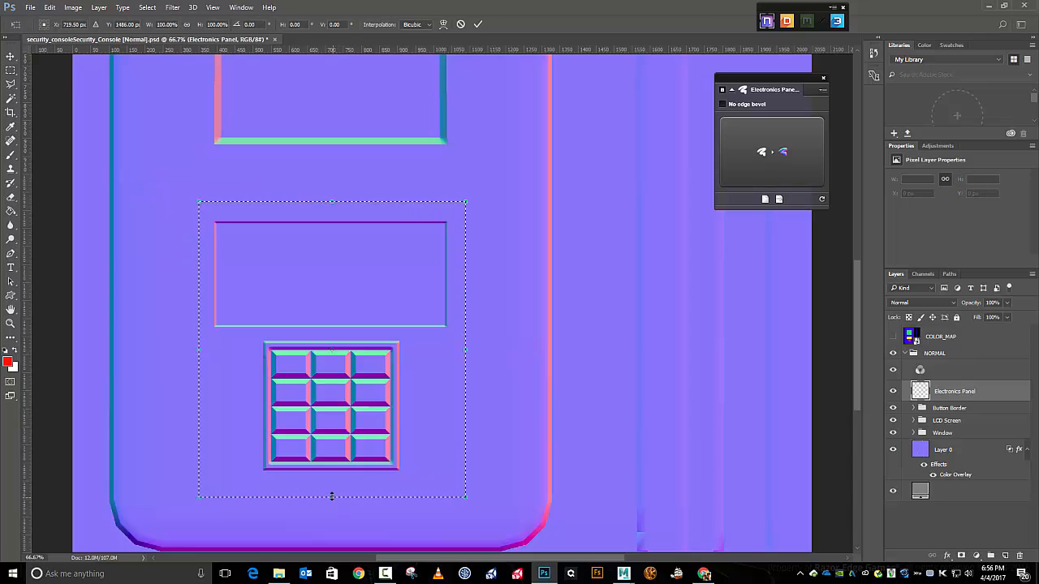
left_click_drag(331, 496, 329, 488)
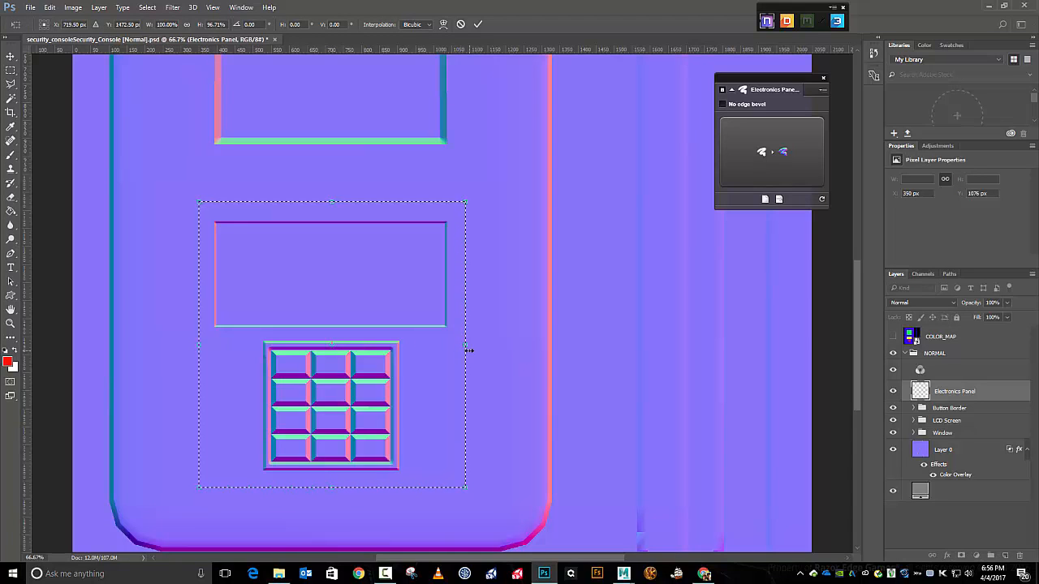
left_click_drag(467, 345, 466, 345)
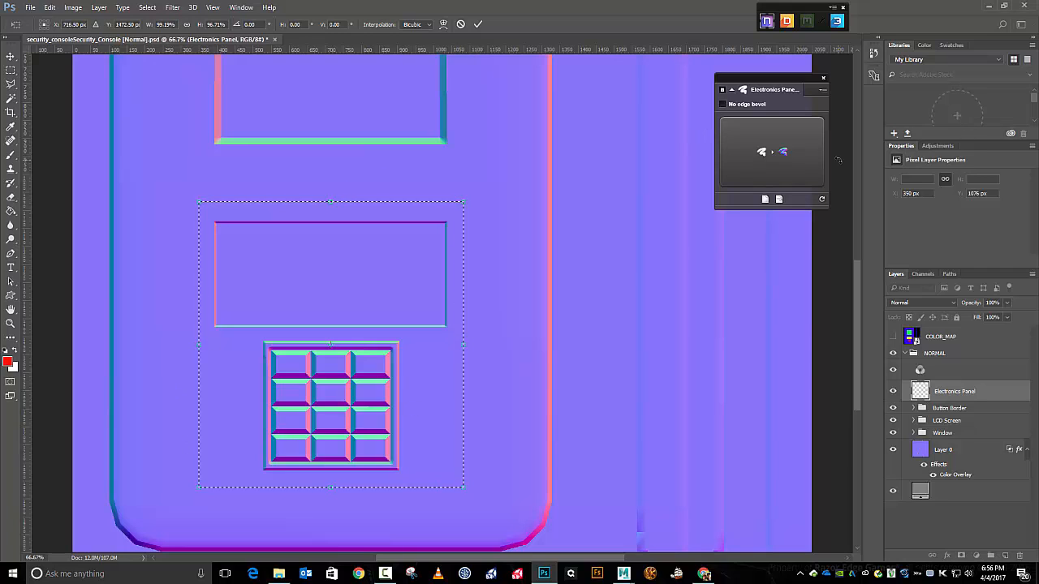
left_click(478, 24)
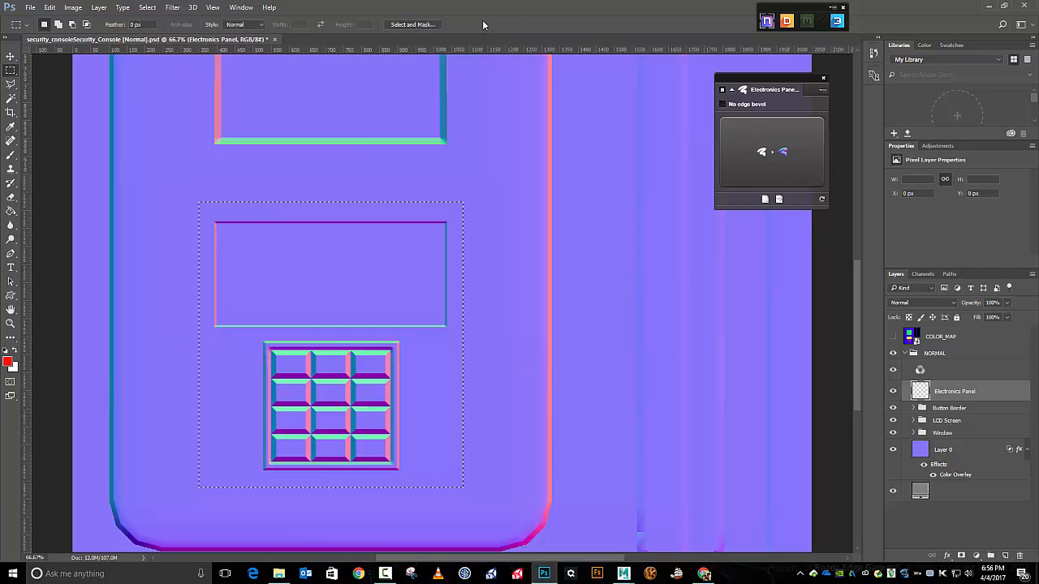
Stroke the rectangular selection on the Electronics Panel layer with a centred 4 px white line
left_click(745, 153)
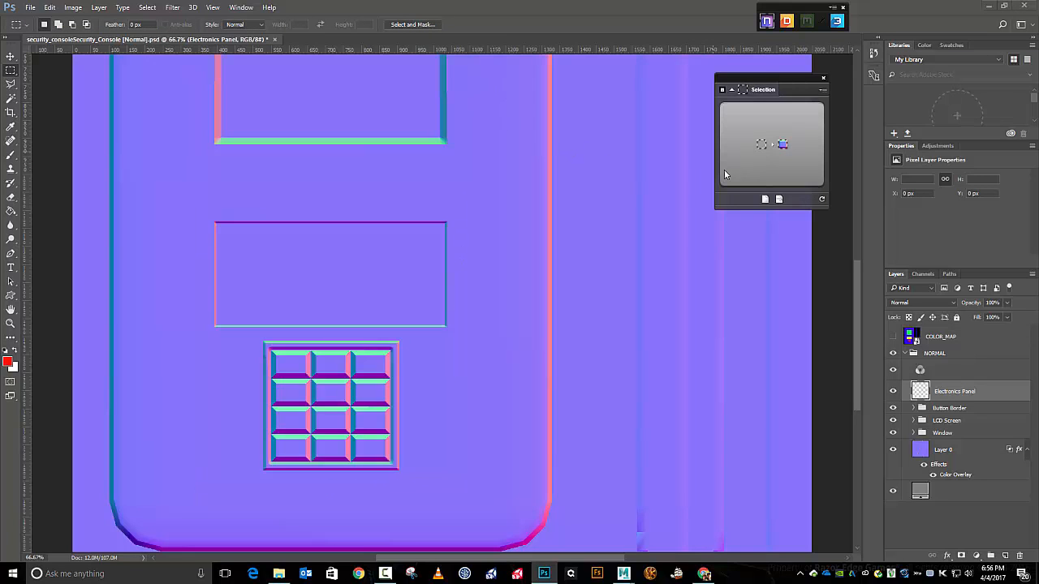
left_click(49, 8)
left_click(61, 183)
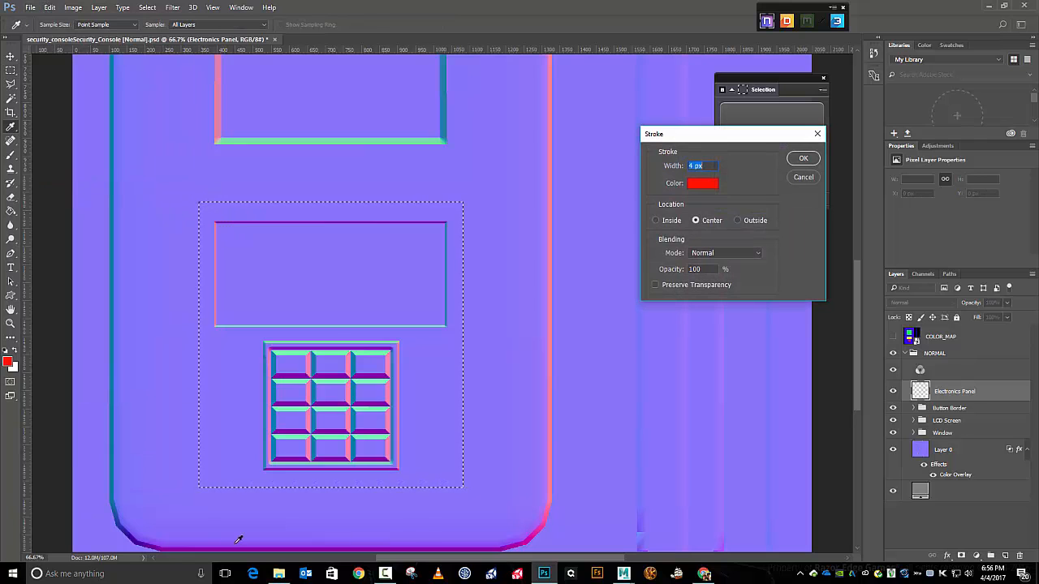
left_click(718, 186)
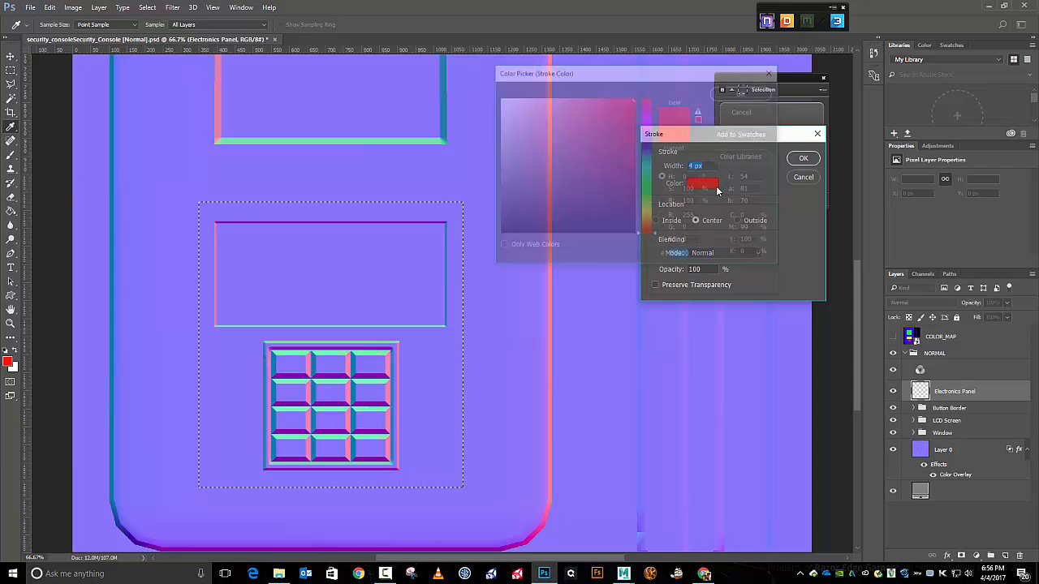
mouse_move(538, 143)
left_mouse_down()
mouse_move(512, 110)
mouse_move(510, 88)
left_mouse_up()
left_click(751, 91)
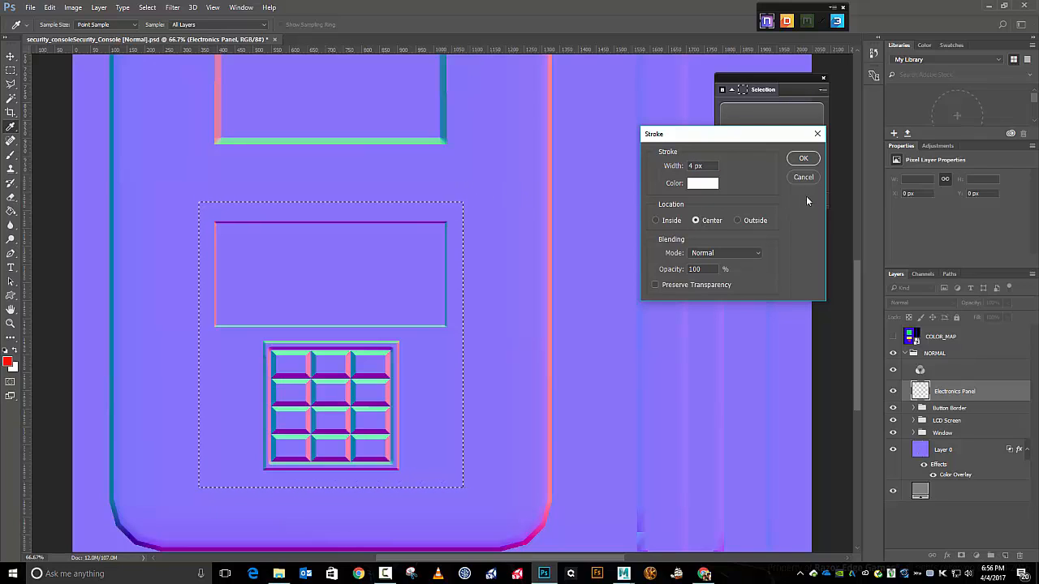
left_click(803, 158)
key("m")
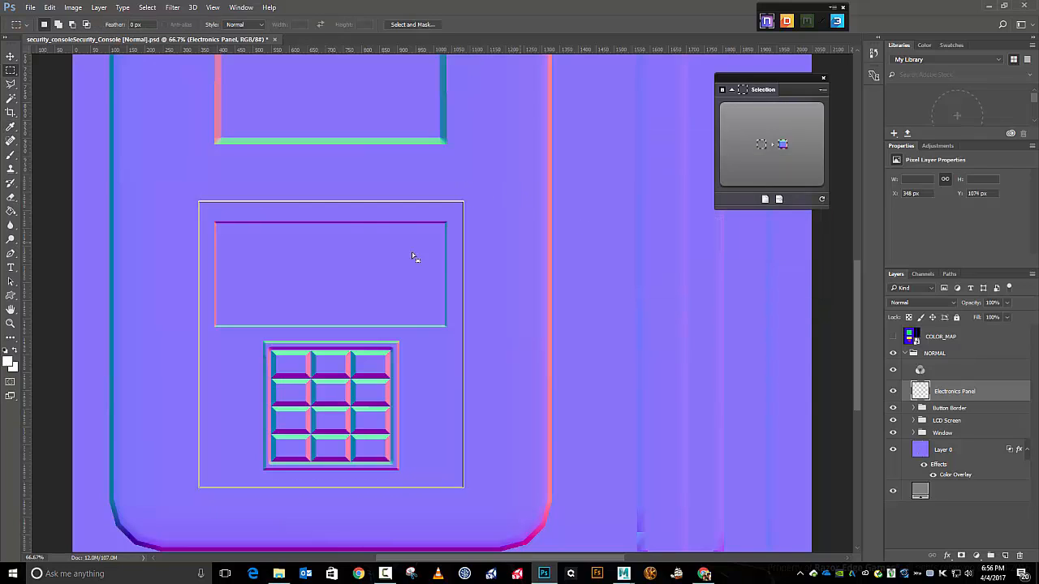
Deselect the white outline, convert it into an NDO normal detail and set its bevel type to Groove
key("ctrl+d")
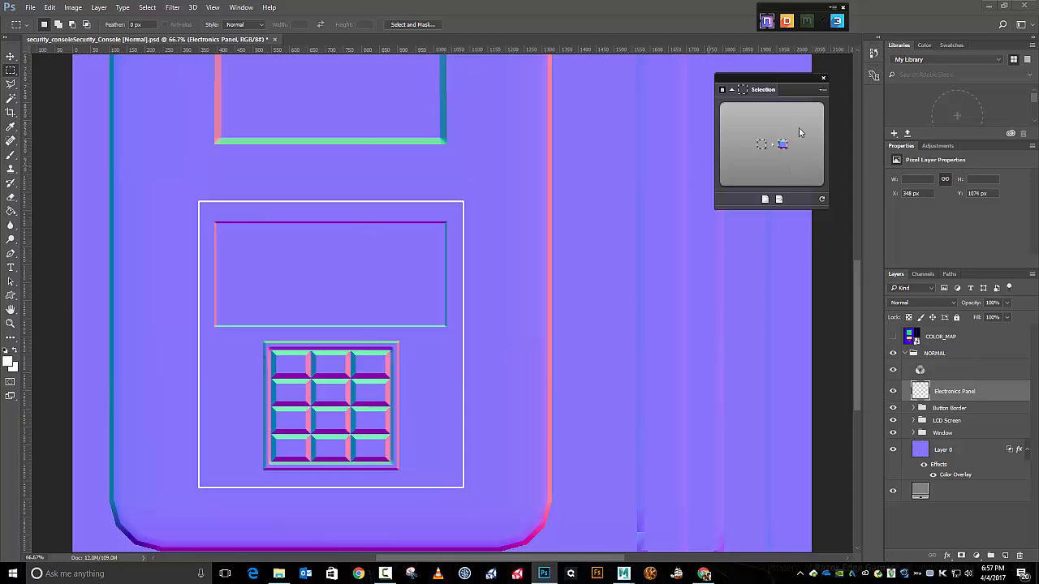
left_click(796, 132)
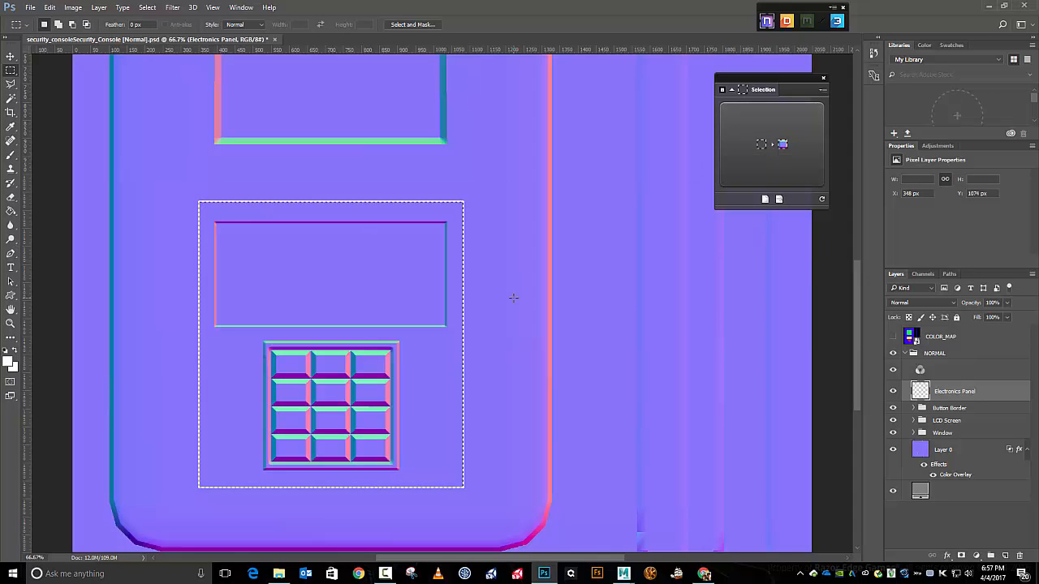
key("ctrl+d")
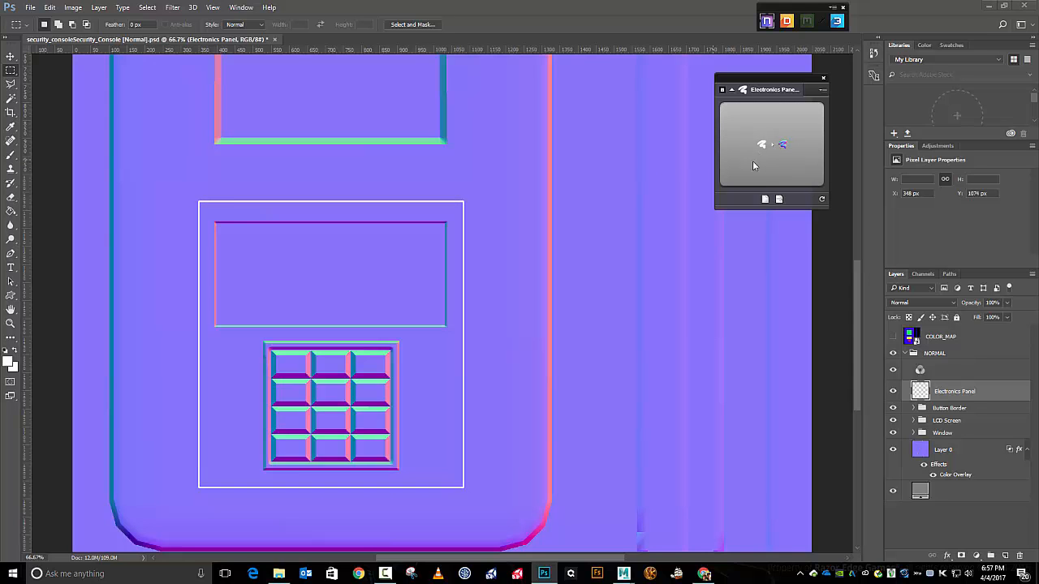
left_click(772, 157)
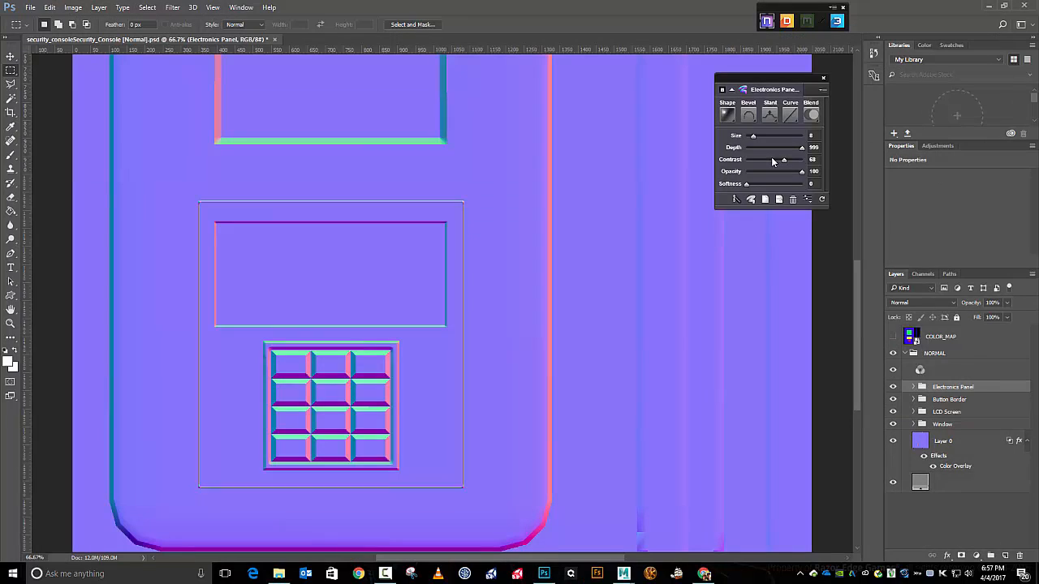
left_click(751, 118)
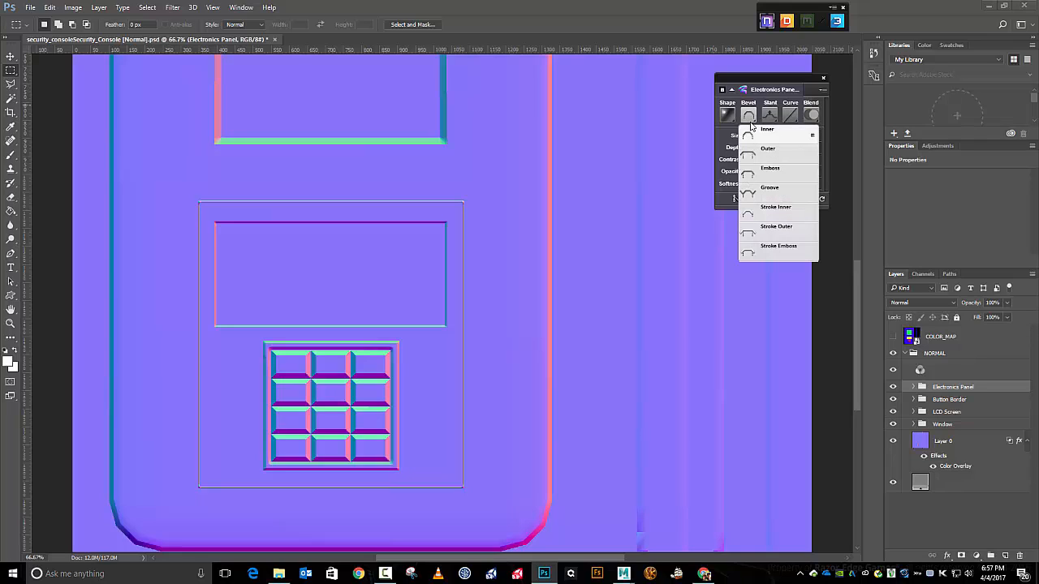
left_click(765, 193)
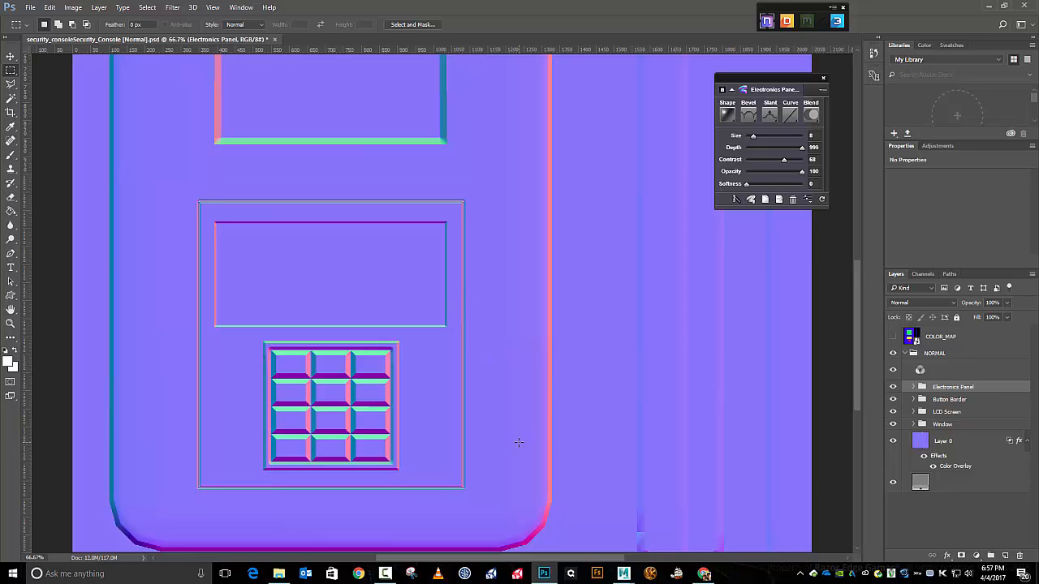
Add a new layer above the Electronics Panel group and name it Window Border
scroll(614, 366, "up", 5)
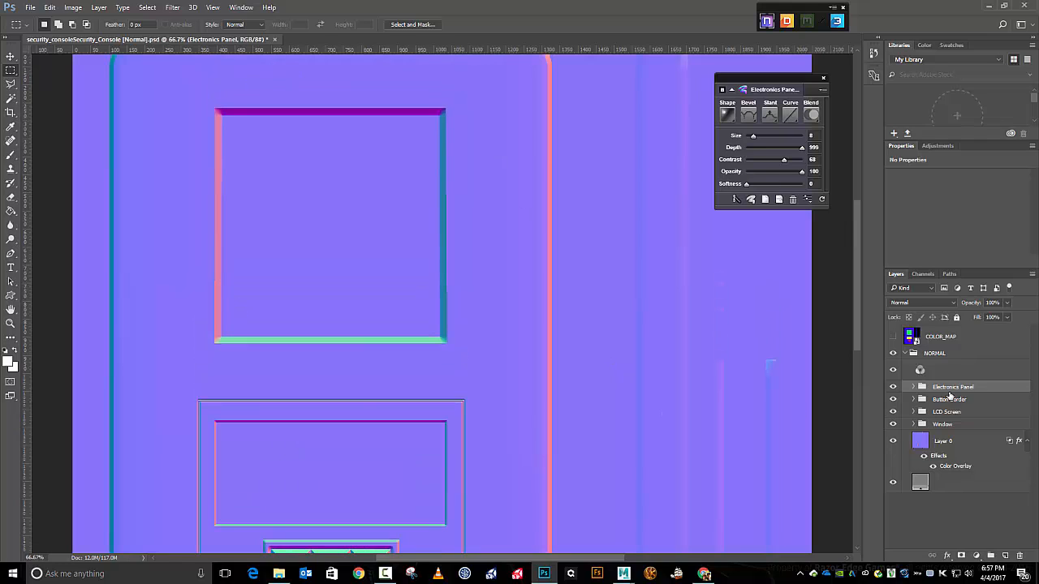
left_click(1005, 555)
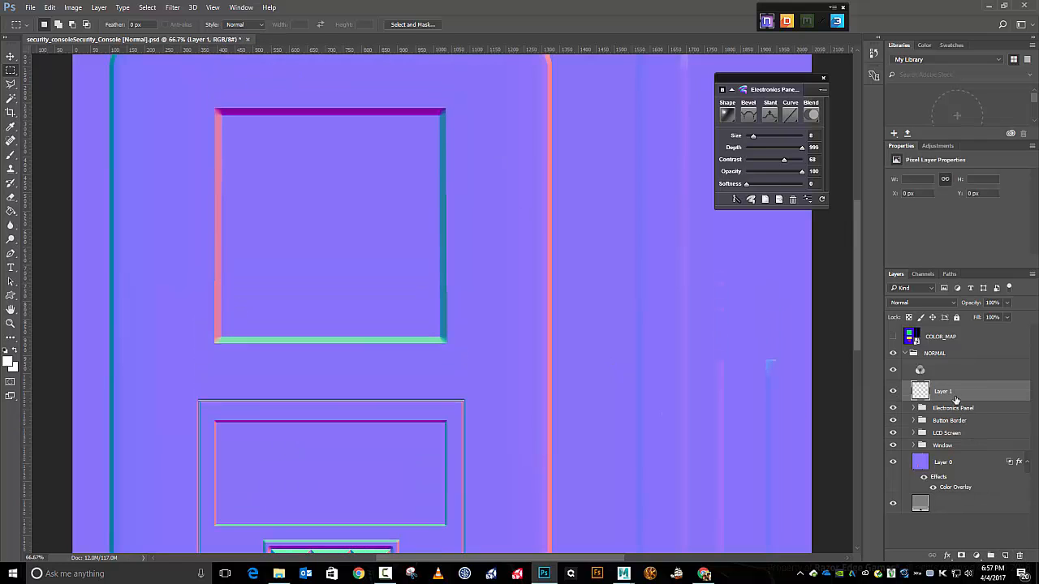
double_click(954, 396)
type("Window Border")
key("Return")
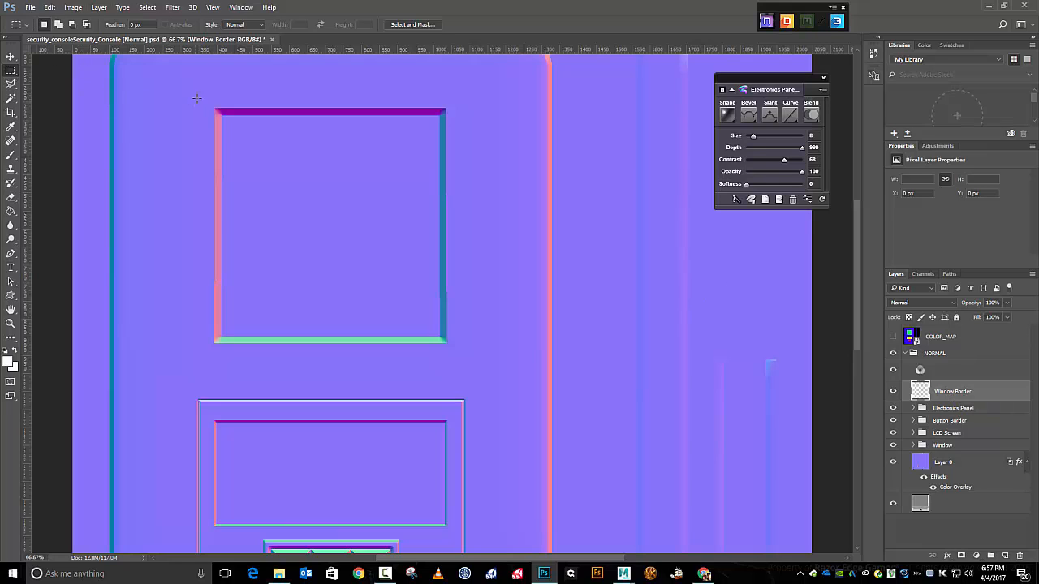
Draw a rectangular selection slightly larger than the window frame and fill it with white at 100% opacity
left_click_drag(203, 93, 459, 356)
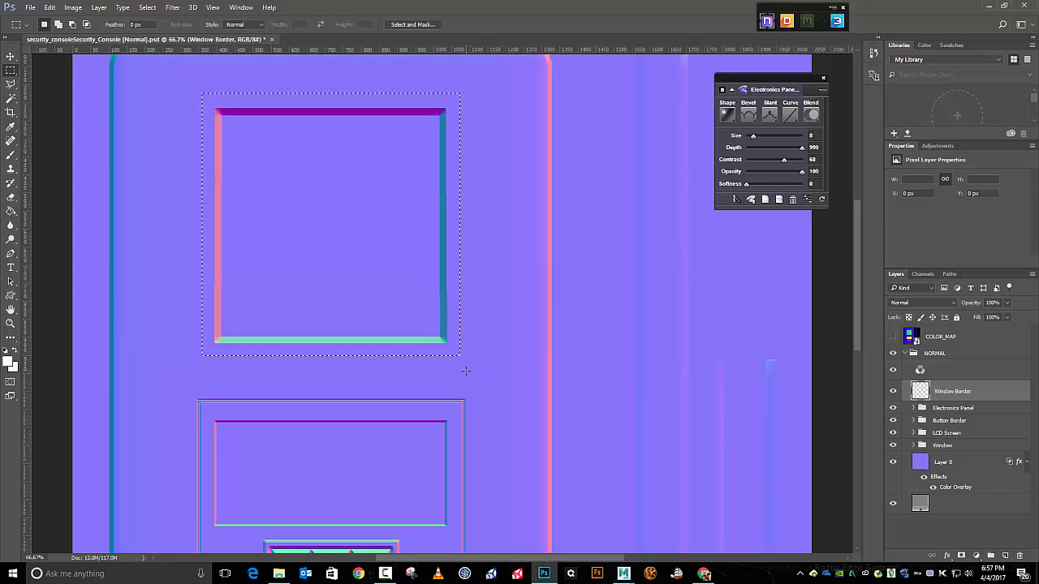
scroll(465, 371, "down", 5)
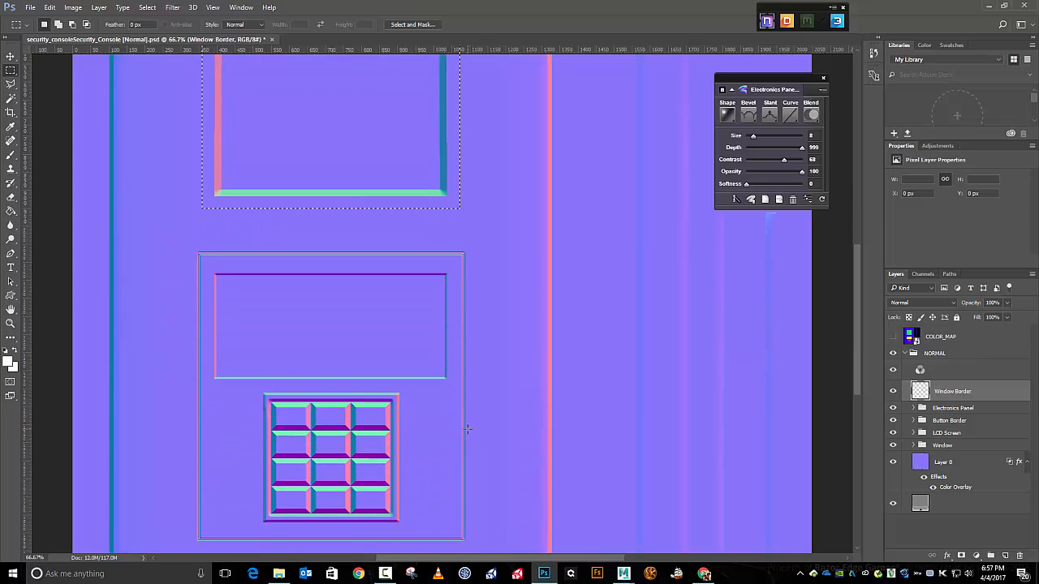
scroll(468, 428, "down", 2)
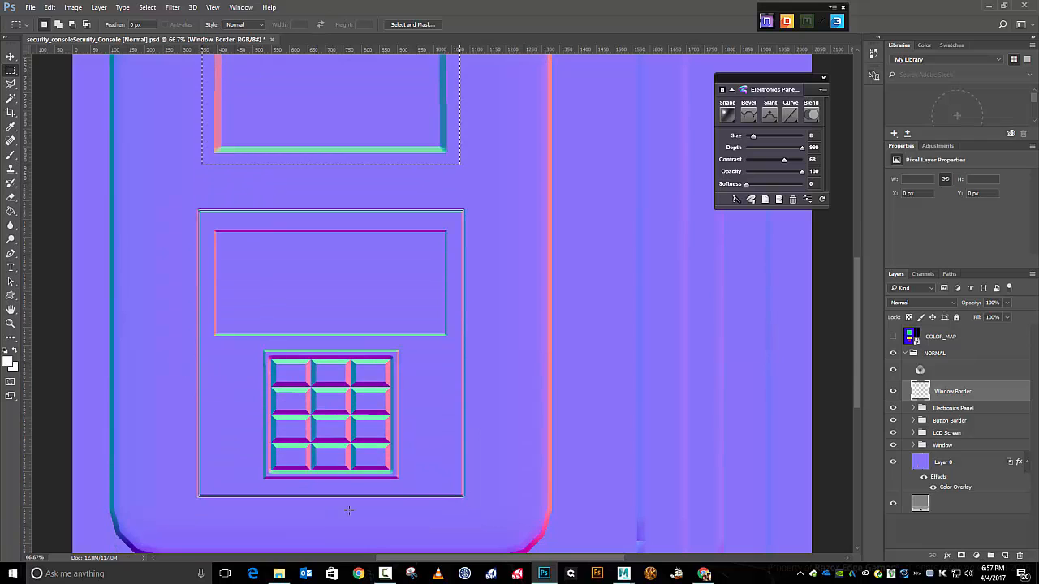
scroll(519, 164, "up", 6)
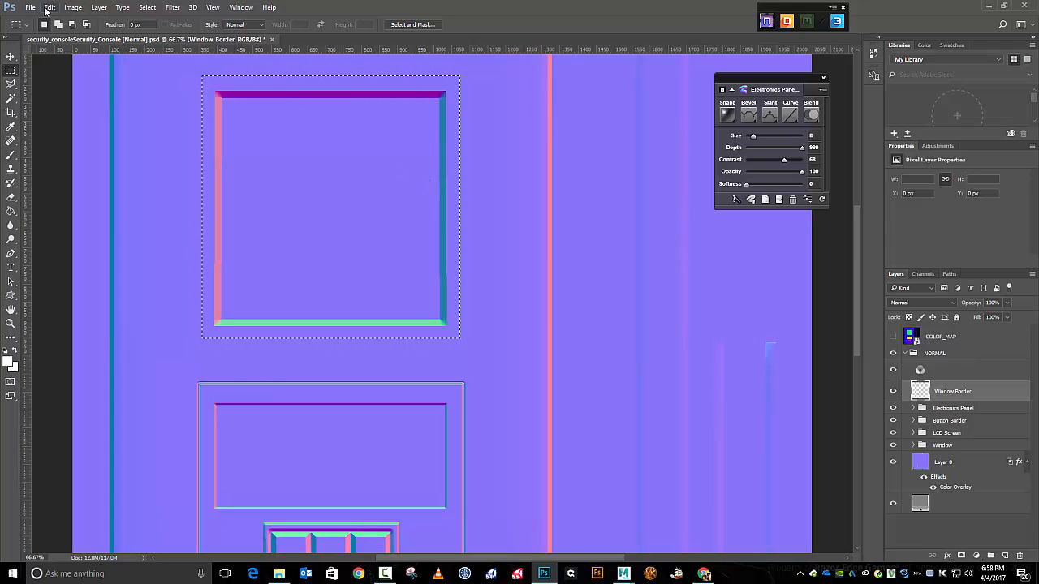
left_click(47, 8)
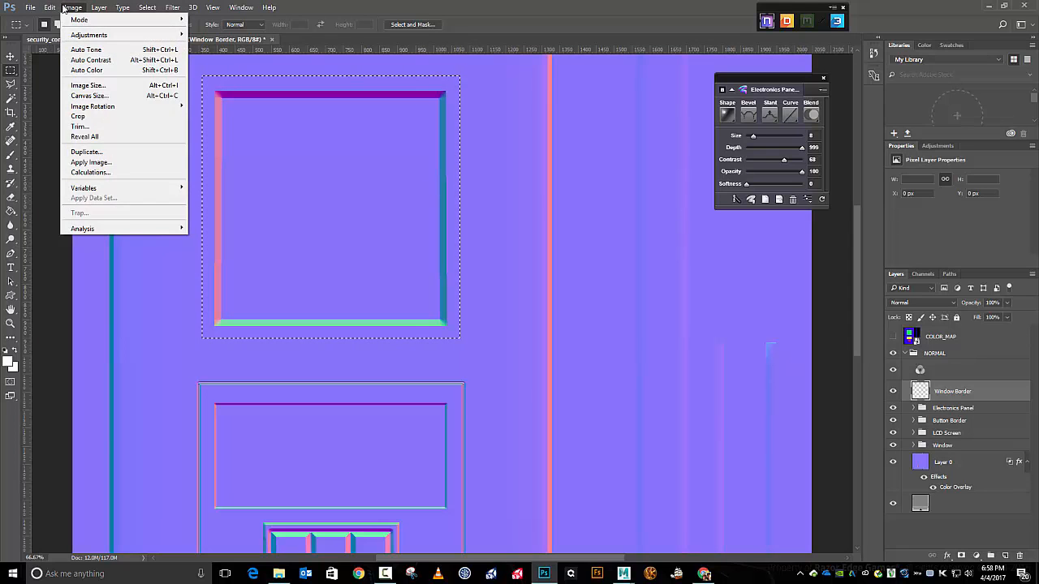
left_click(70, 175)
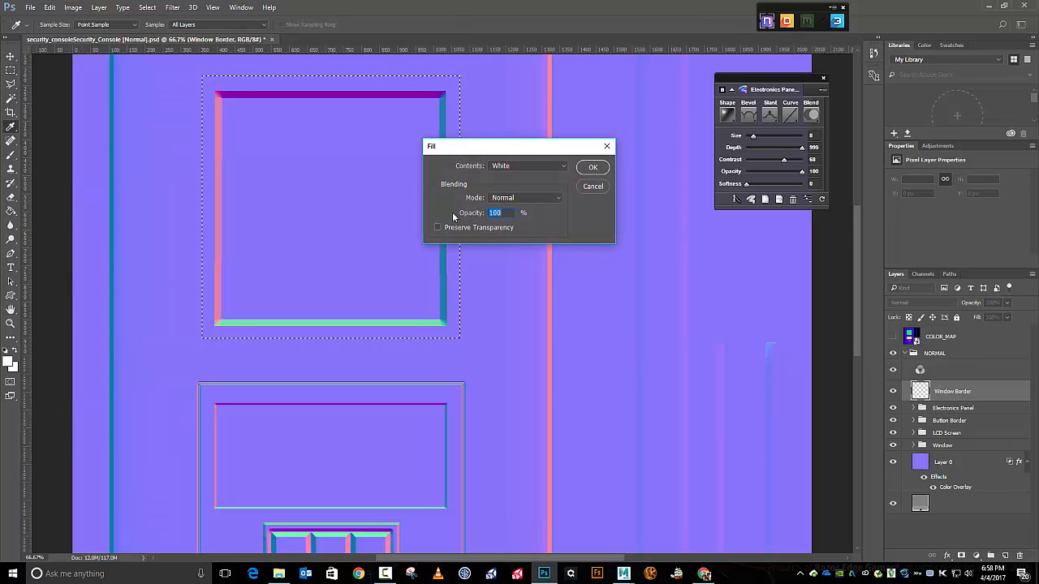
left_click(594, 168)
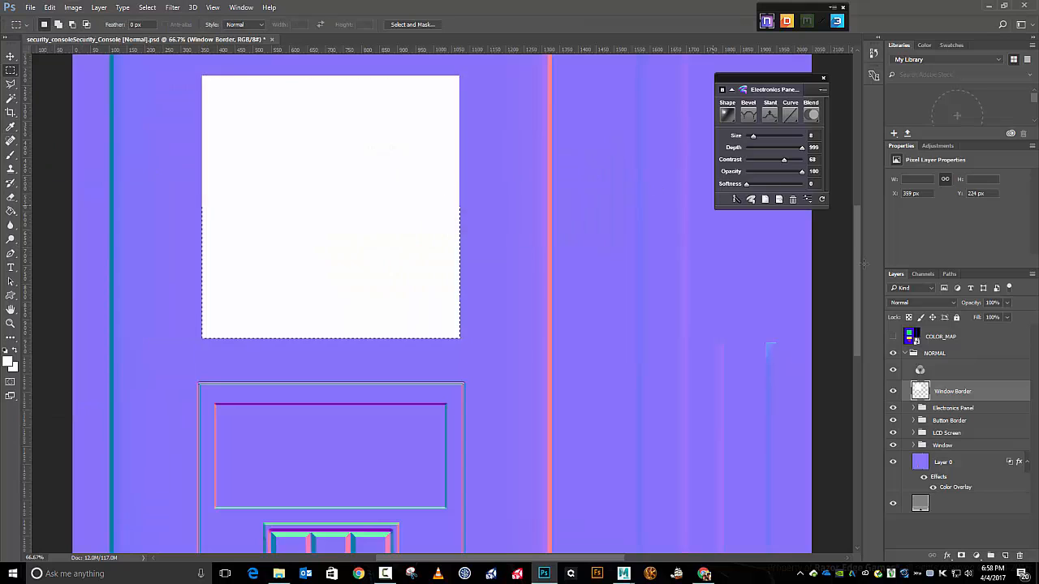
Hide the Window Border layer and transform the selection to about 90% width and 90% height, matching the window's outer edges
left_click(893, 393)
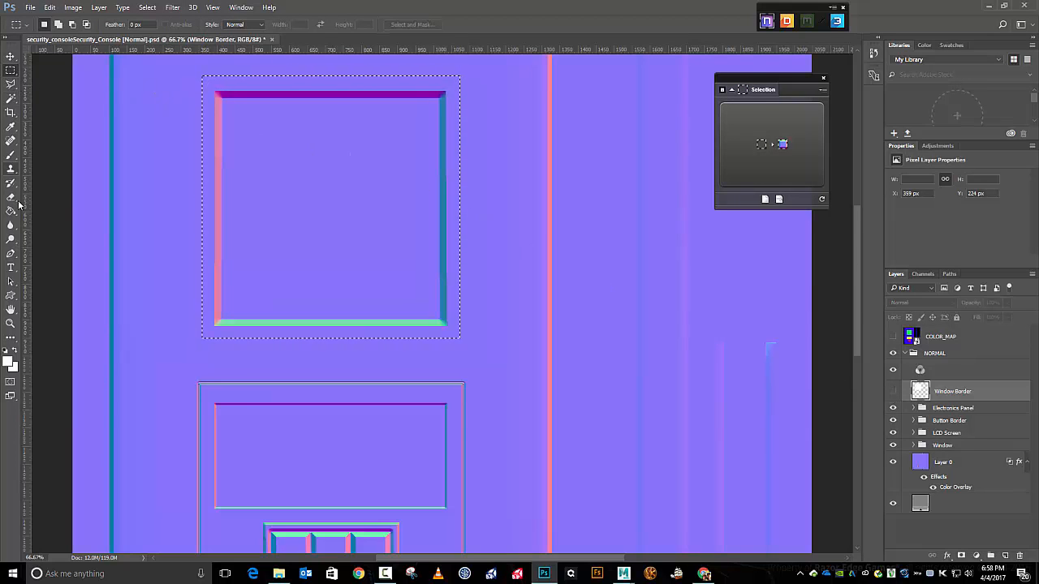
left_click(148, 8)
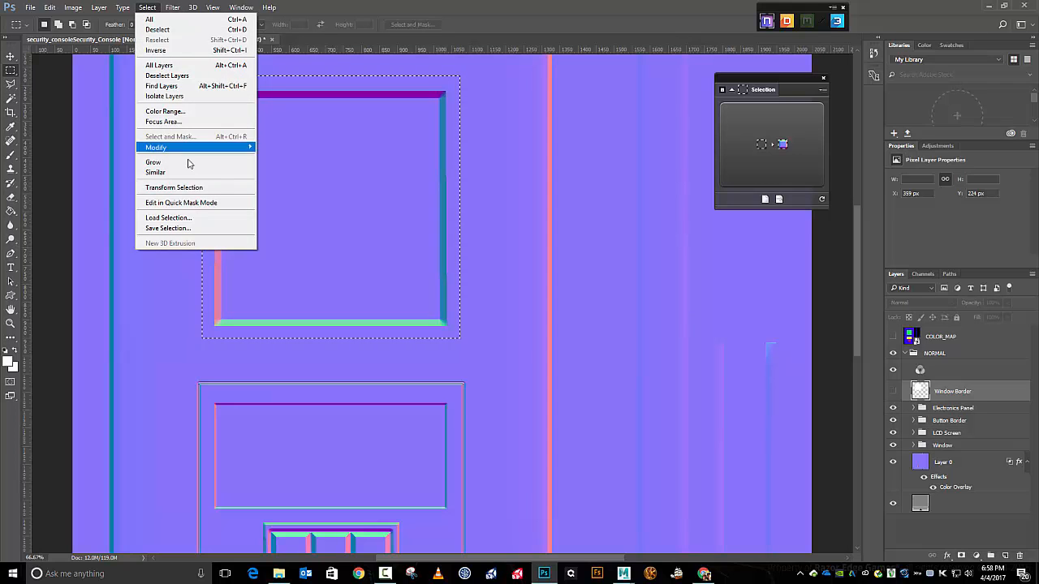
left_click(151, 188)
left_click_drag(200, 206, 215, 206)
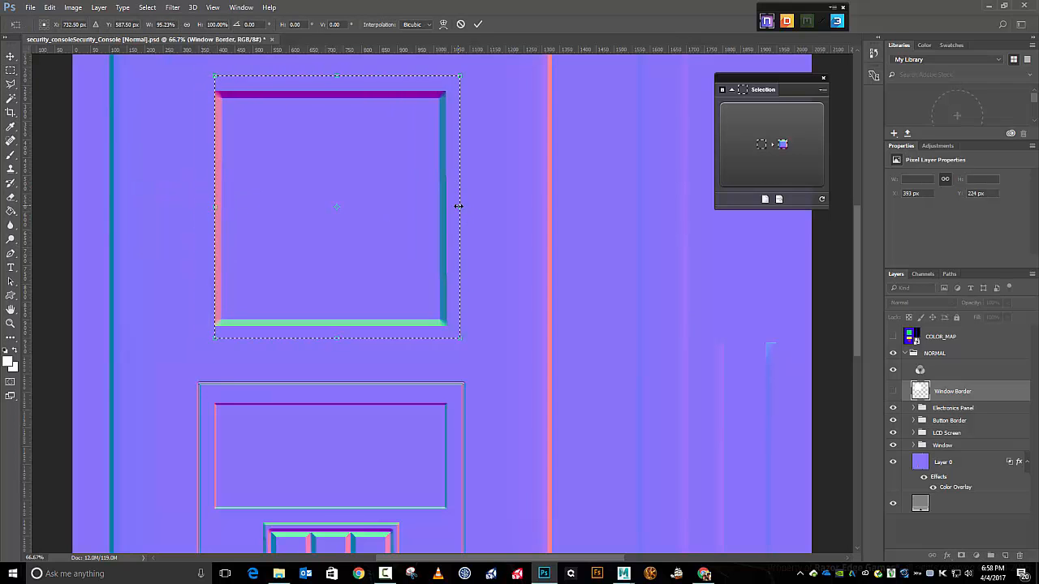
left_click_drag(459, 206, 447, 209)
left_click_drag(327, 76, 328, 91)
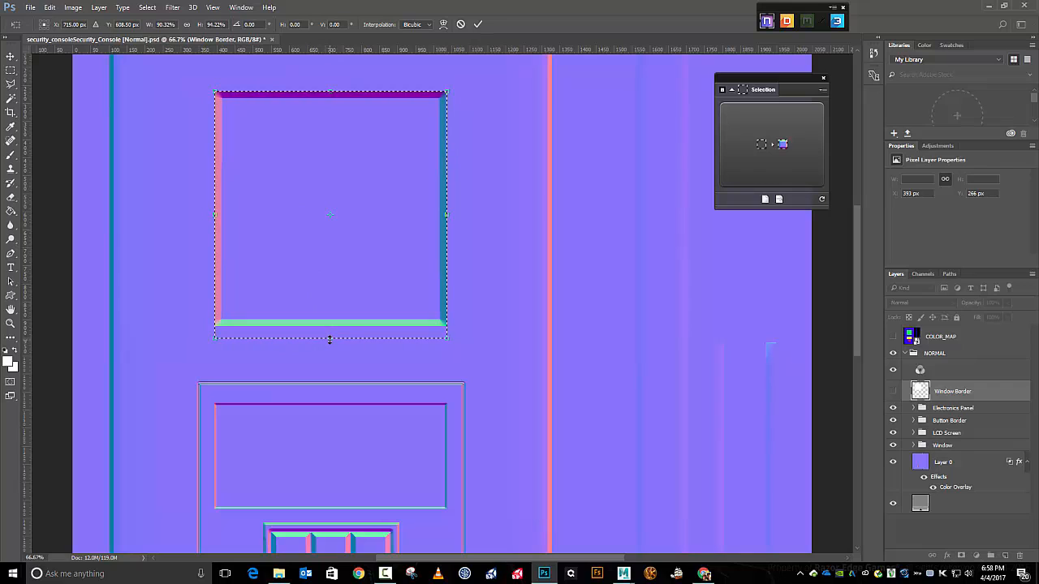
left_click_drag(329, 339, 327, 326)
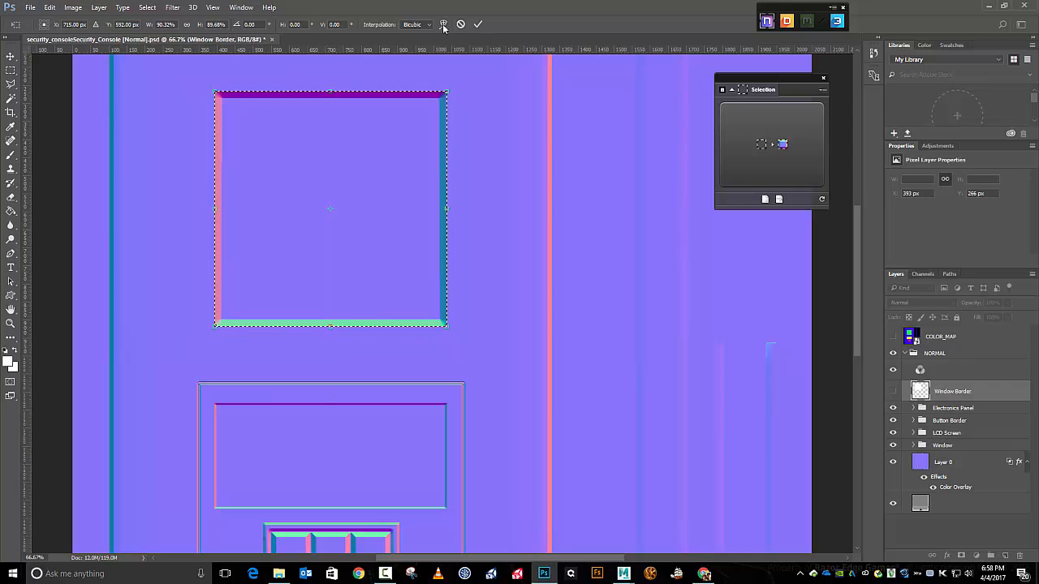
left_click(479, 26)
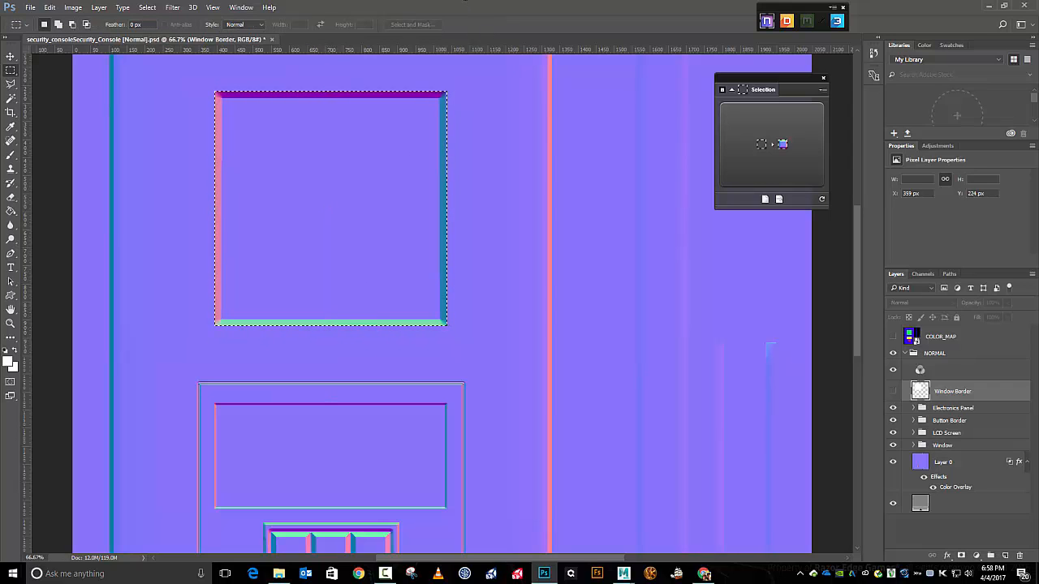
Show the Window Border layer again, cut the selected window area out of its white fill and convert the remaining frame into an NDO normal detail
left_click(893, 392)
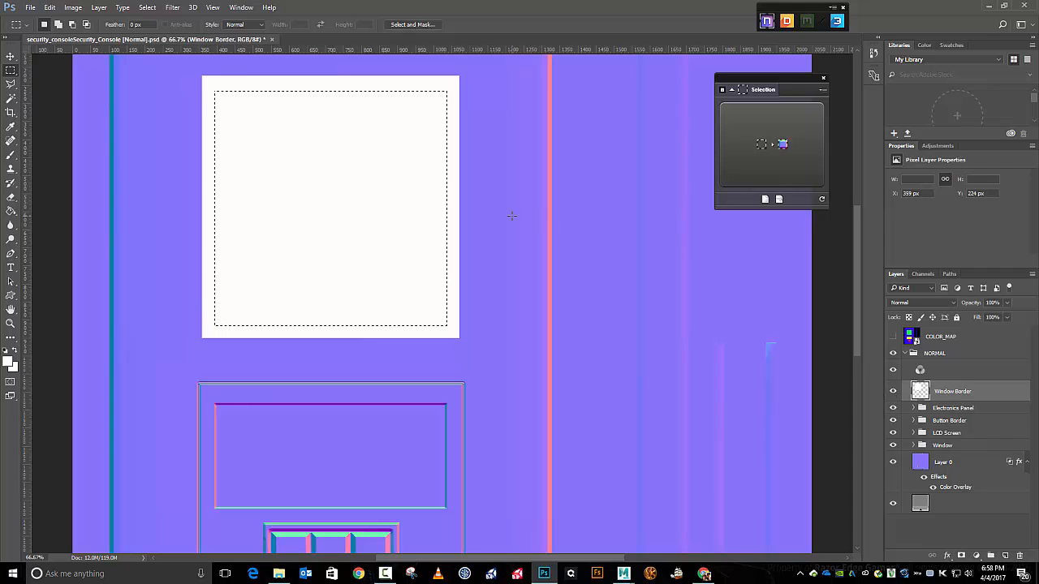
key("Delete")
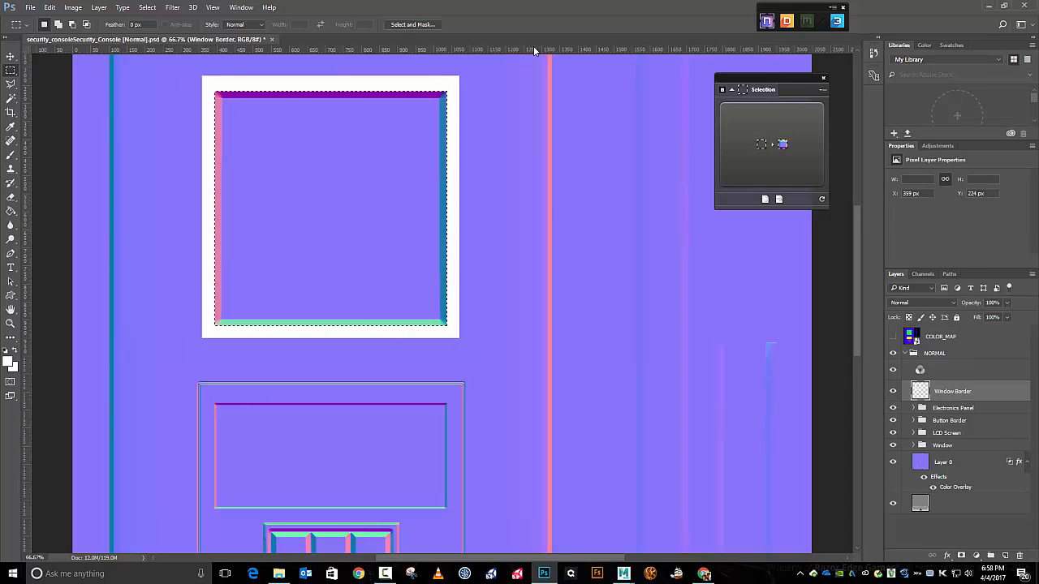
key("ctrl+d")
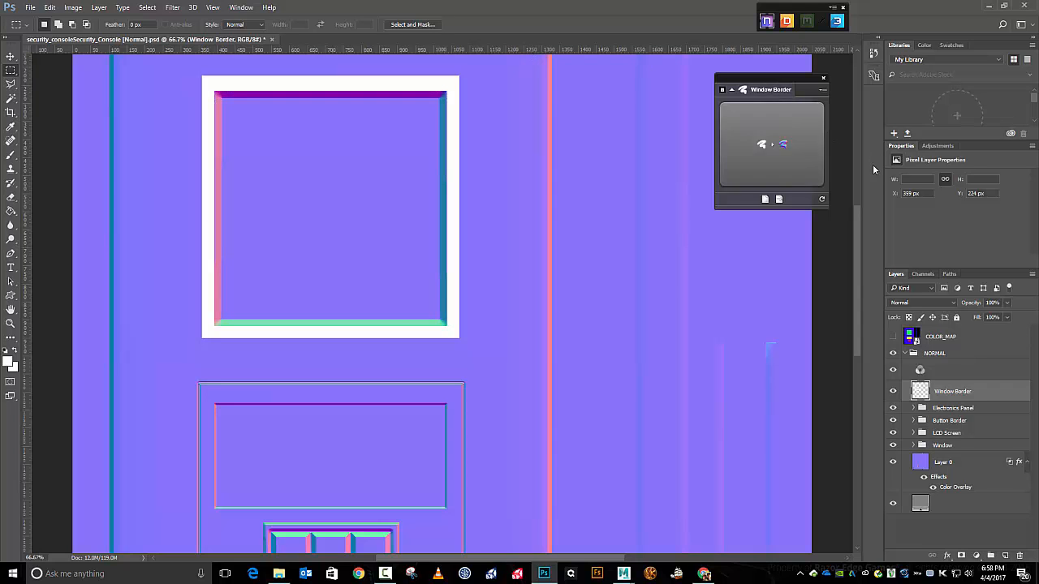
left_click(794, 153)
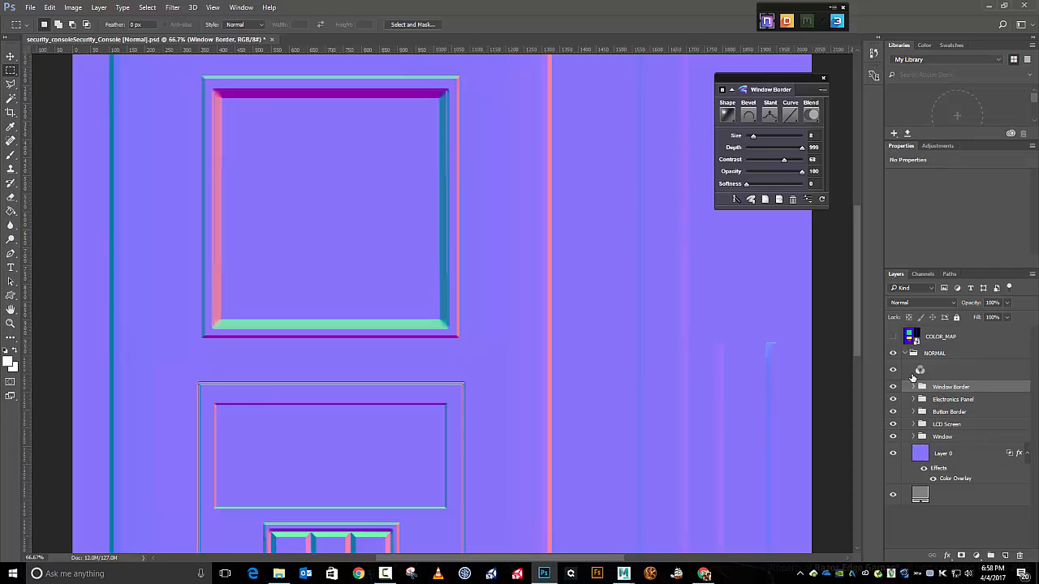
Try to turn the Window Border normal detail back into its plain white frame
left_click(752, 200)
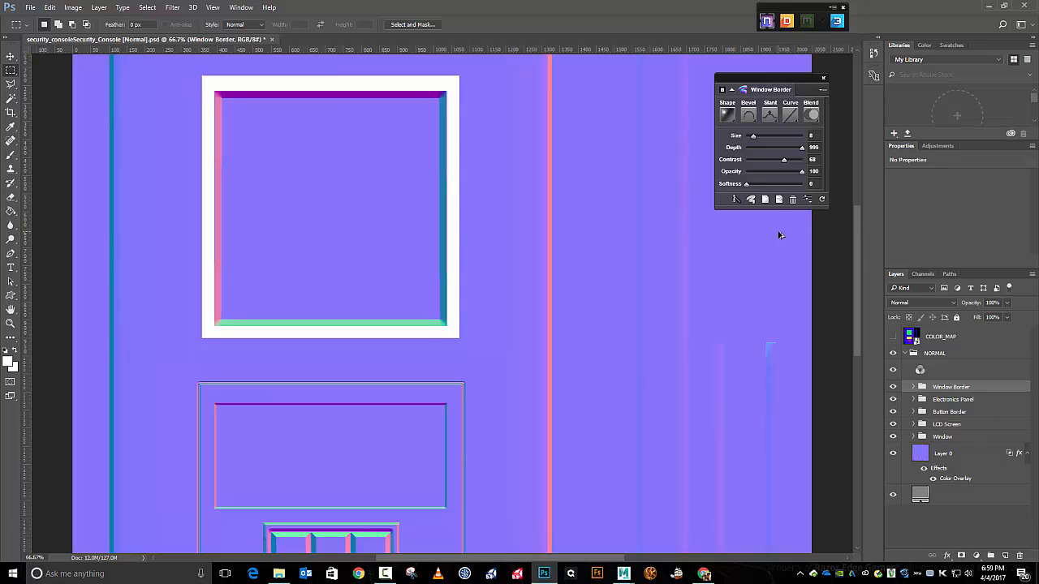
left_click(734, 199)
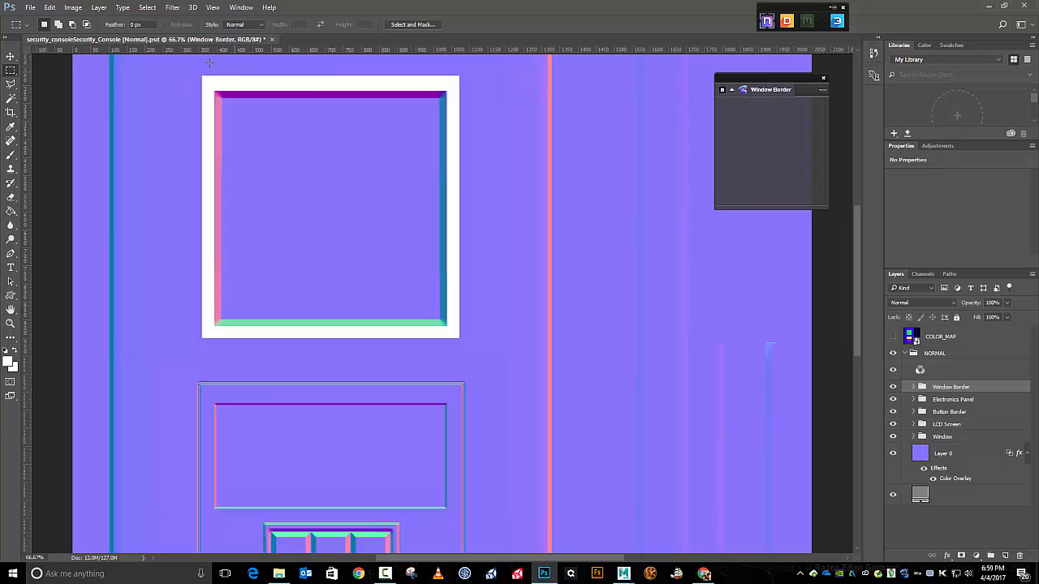
left_click(75, 8)
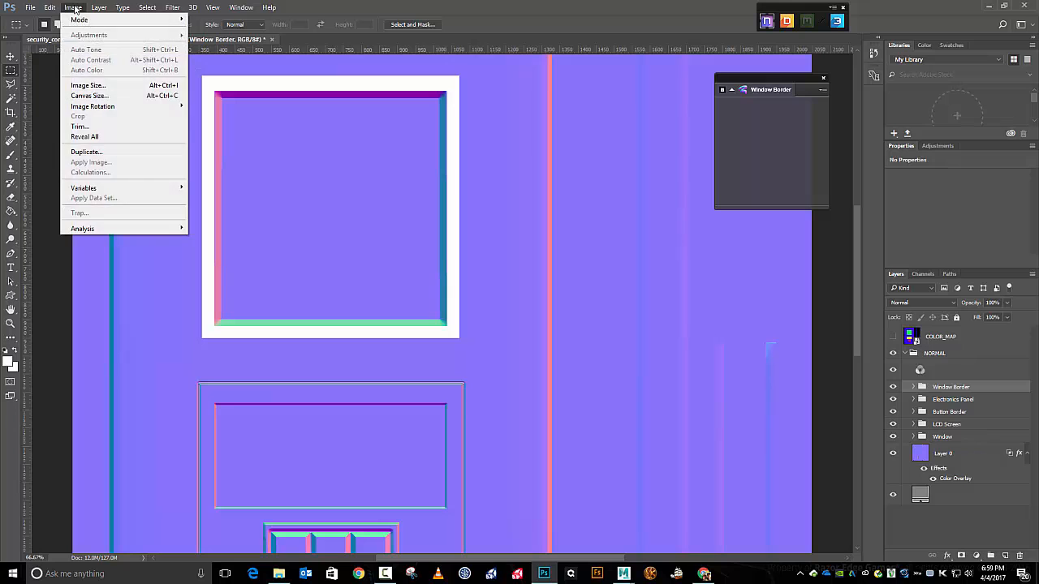
mouse_move(268, 7)
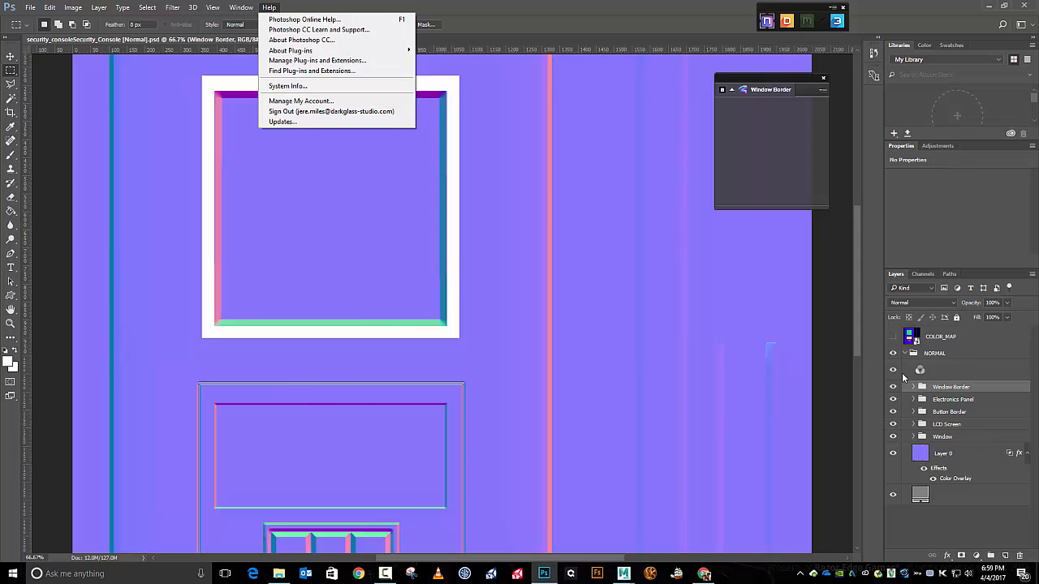
left_click(894, 389)
left_click(894, 388)
left_click(894, 389)
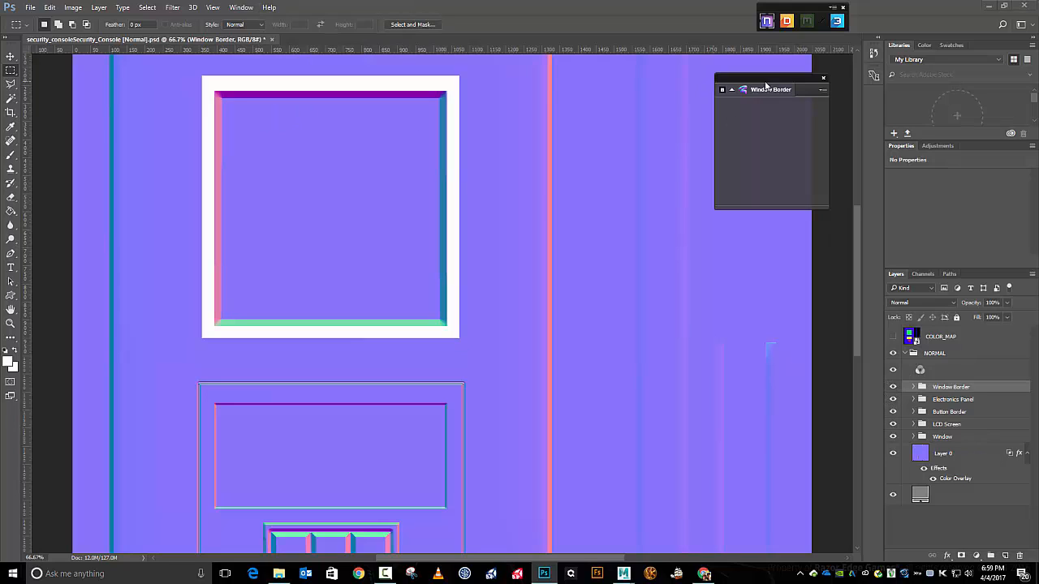
Delete the Window Border group together with its contents
left_click_drag(766, 85, 650, 70)
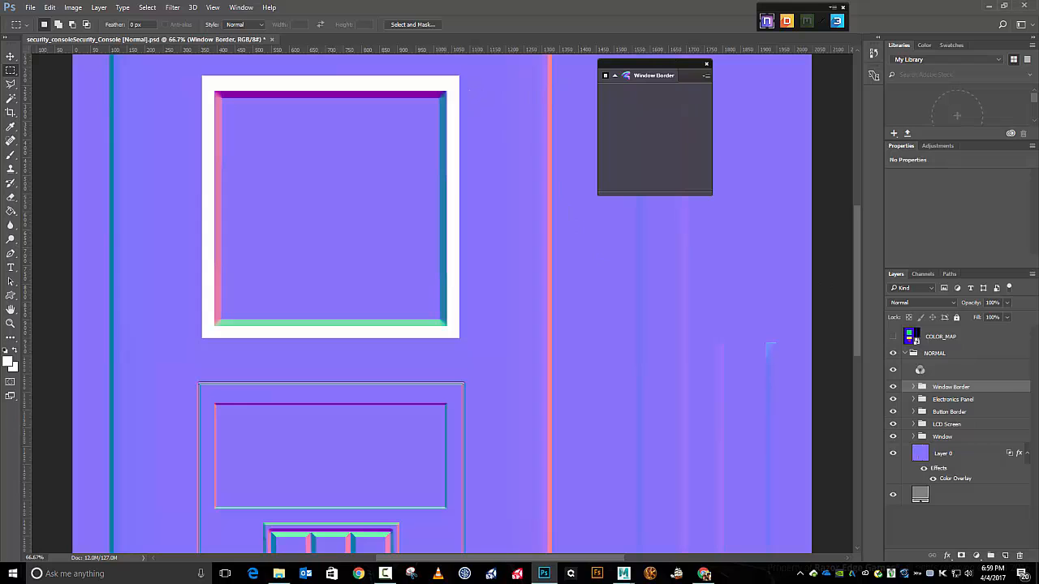
left_click(1019, 558)
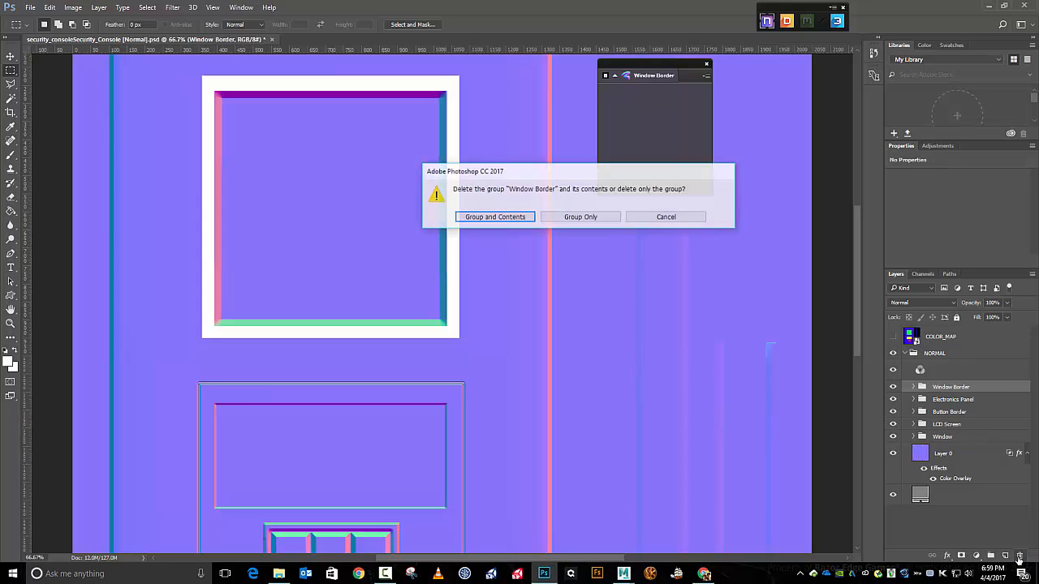
left_click(494, 217)
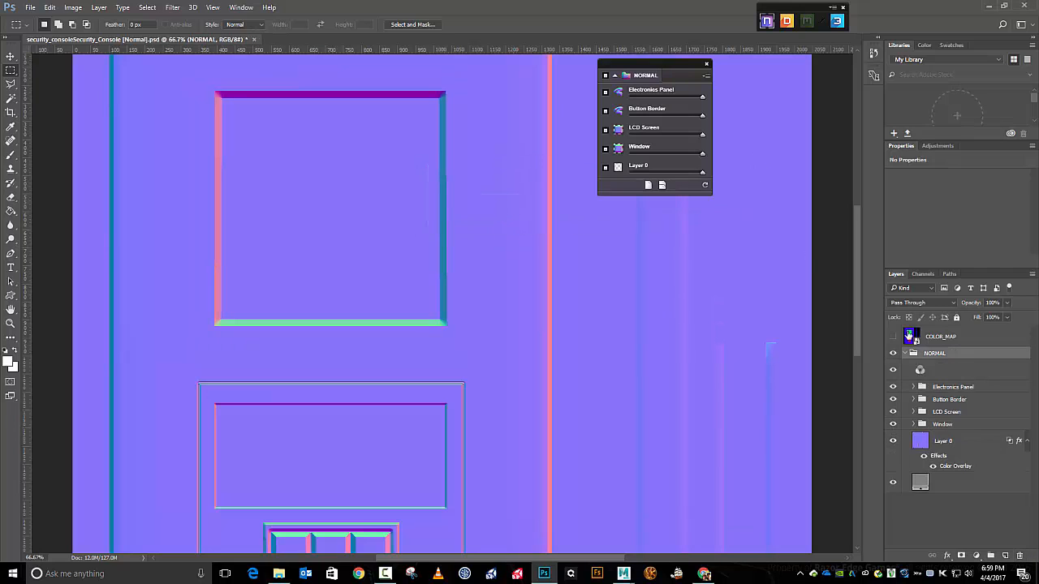
Add a new layer directly above the Electronics Panel group and name it Window Border
left_click(946, 395)
left_click(1005, 556)
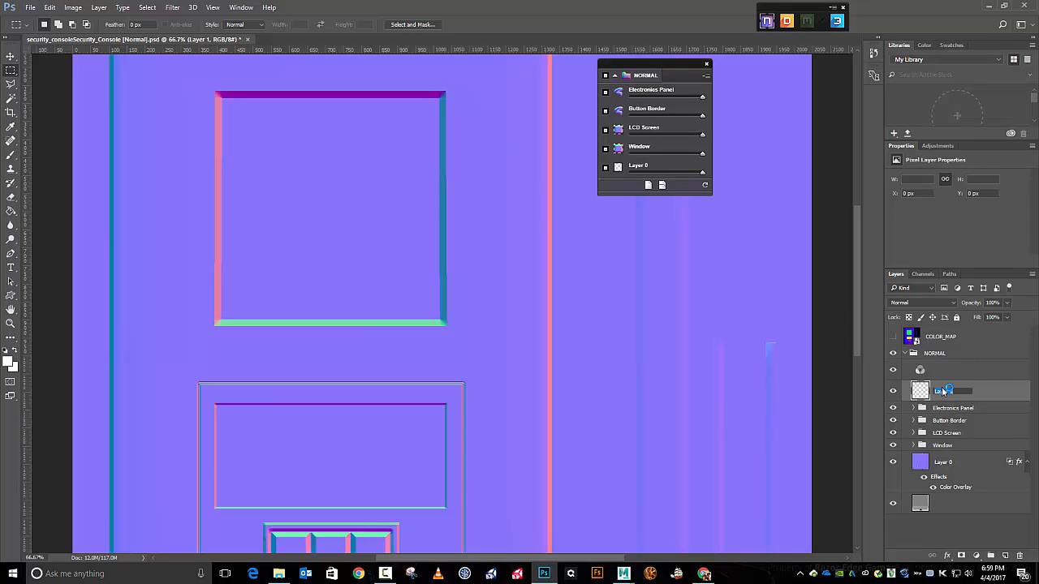
type("Window Border")
key("Return")
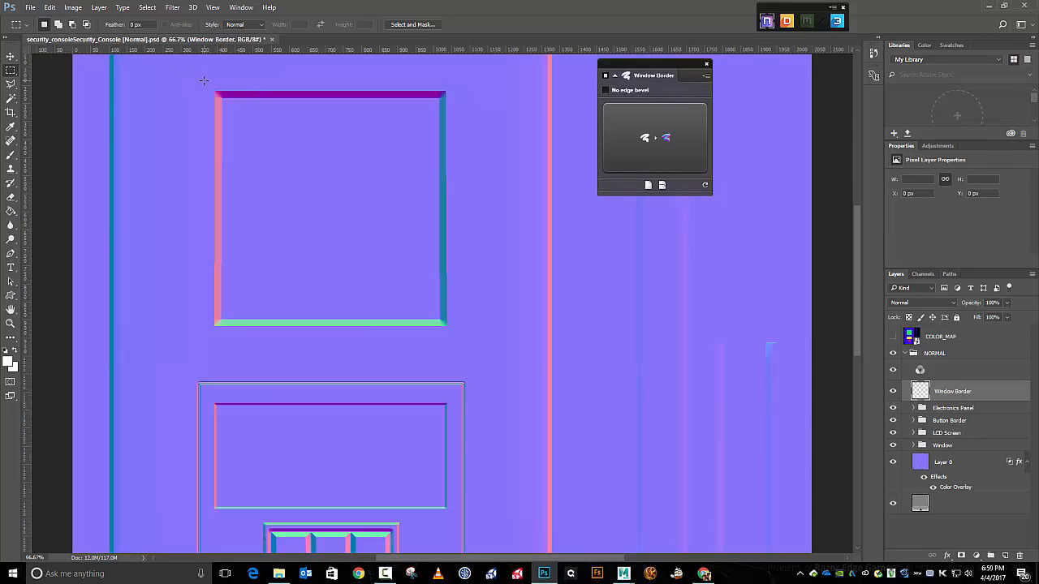
Select a rectangle slightly larger than the window frame, narrow the selection to about 98% width, and fill it with white
left_click_drag(203, 79, 463, 338)
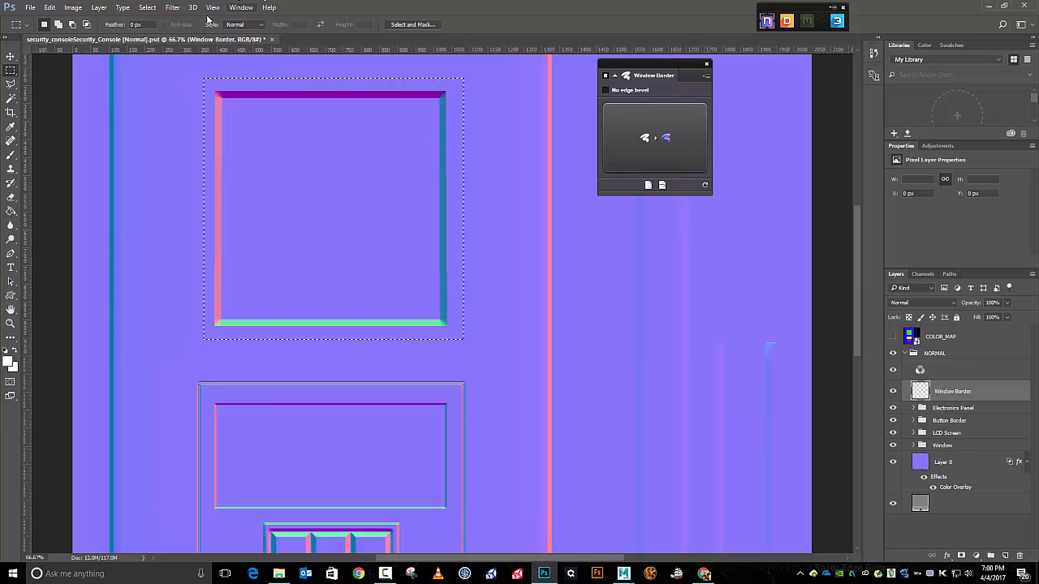
left_click(147, 8)
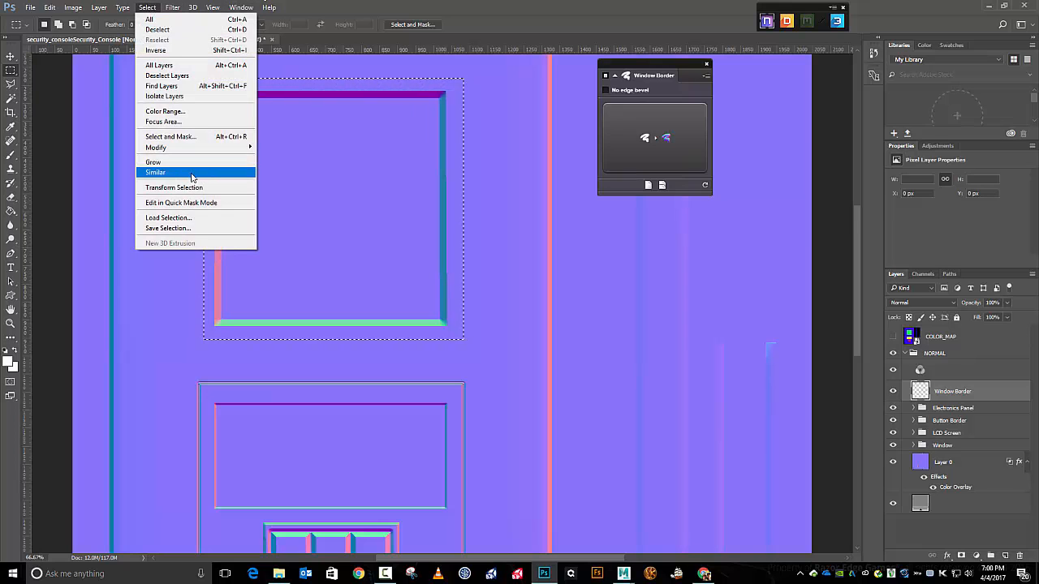
left_click(174, 188)
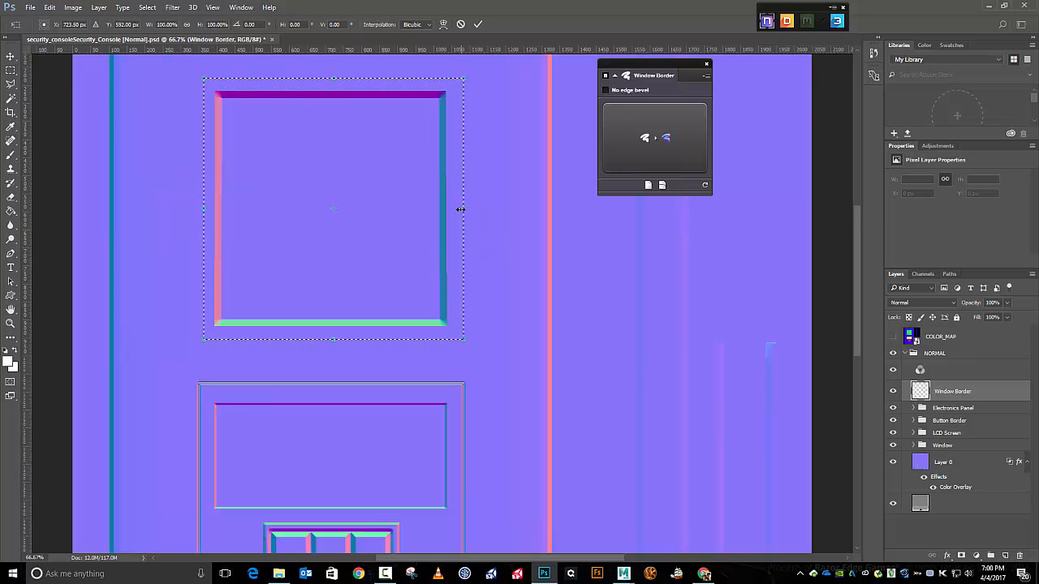
left_click_drag(458, 210, 457, 211)
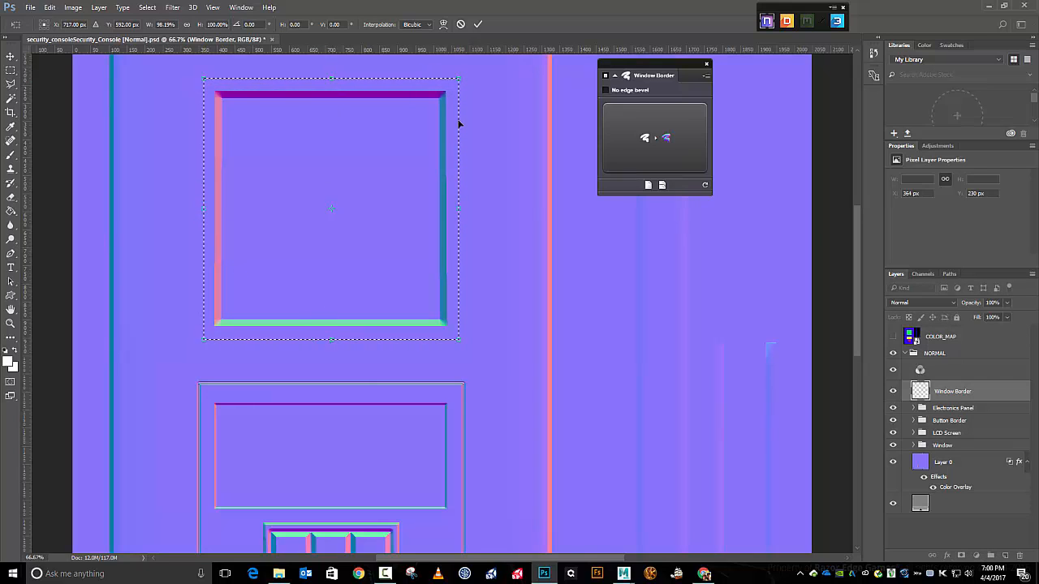
left_click(478, 26)
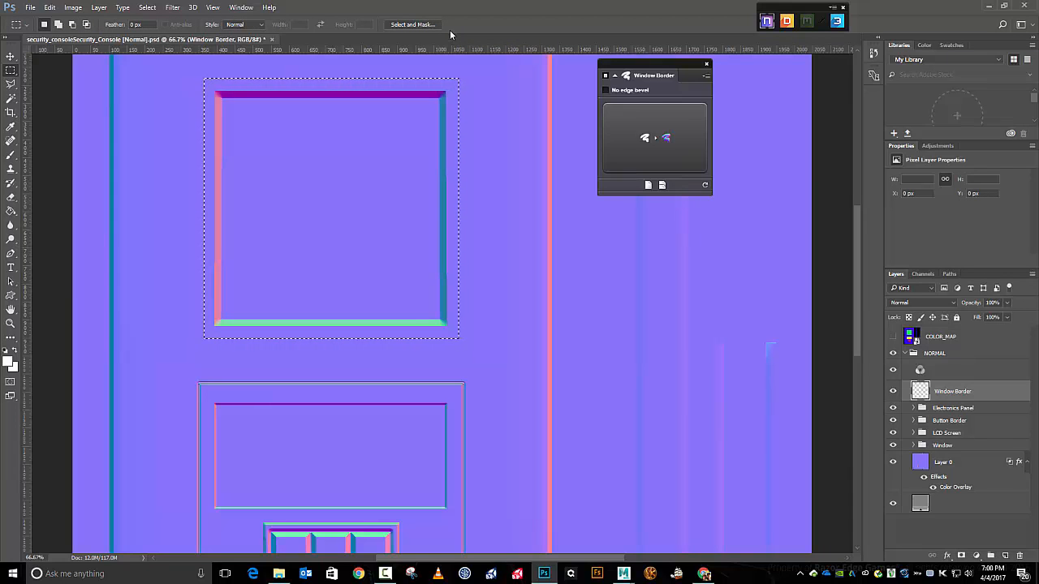
key("shift+F5")
left_click(605, 172)
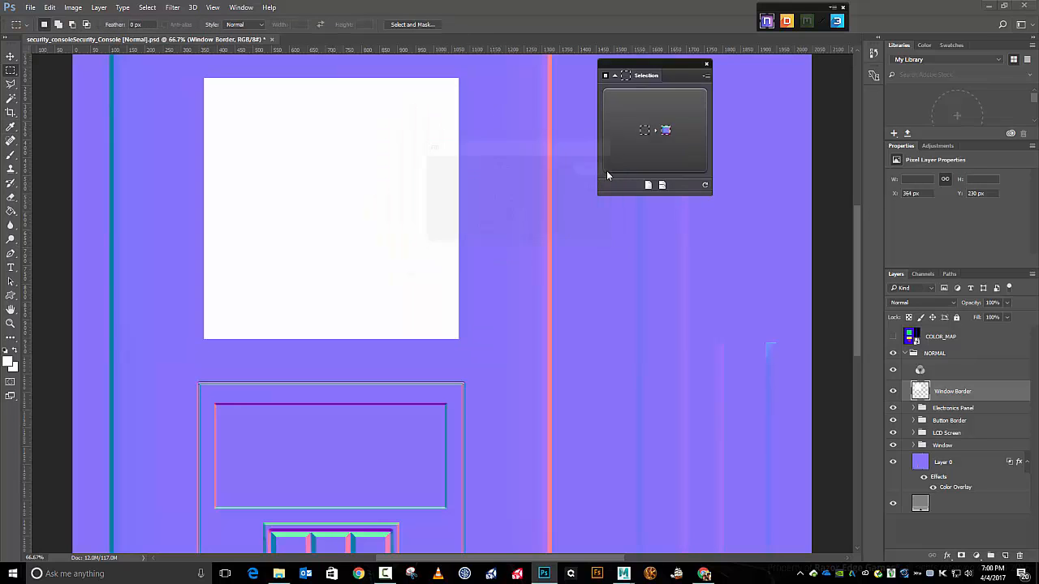
left_click(893, 392)
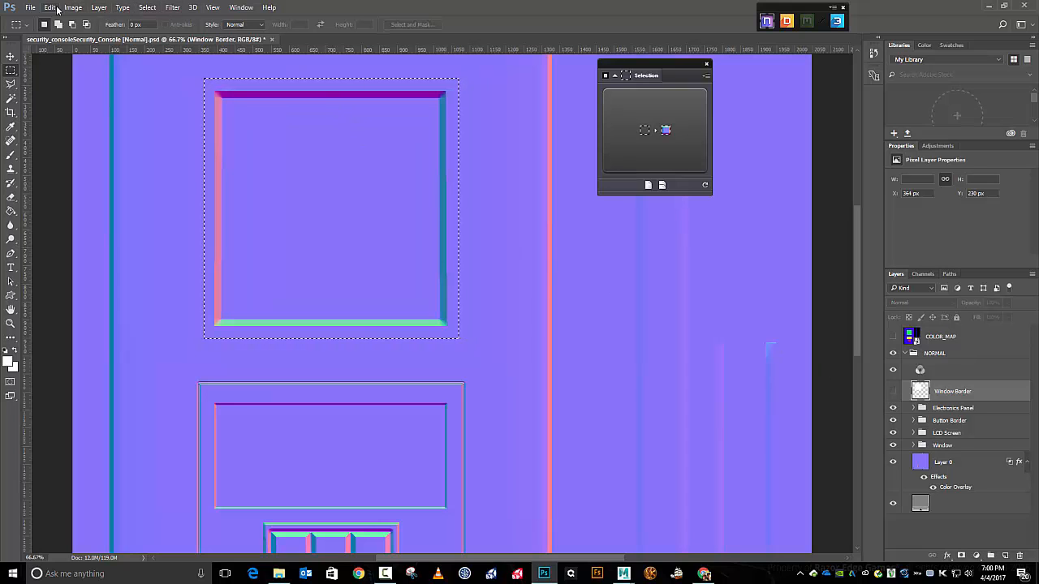
left_click(148, 8)
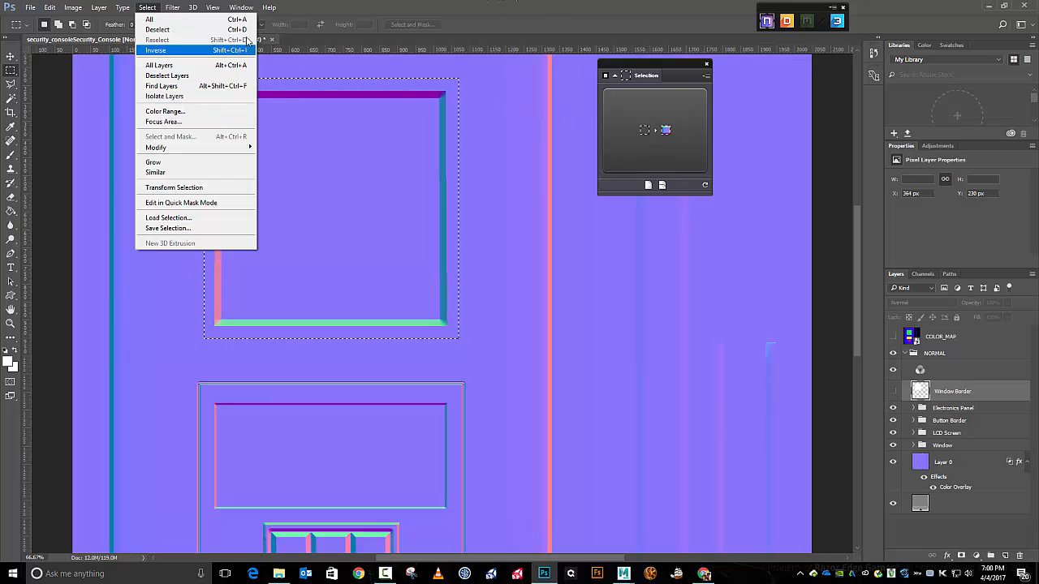
left_click(402, 7)
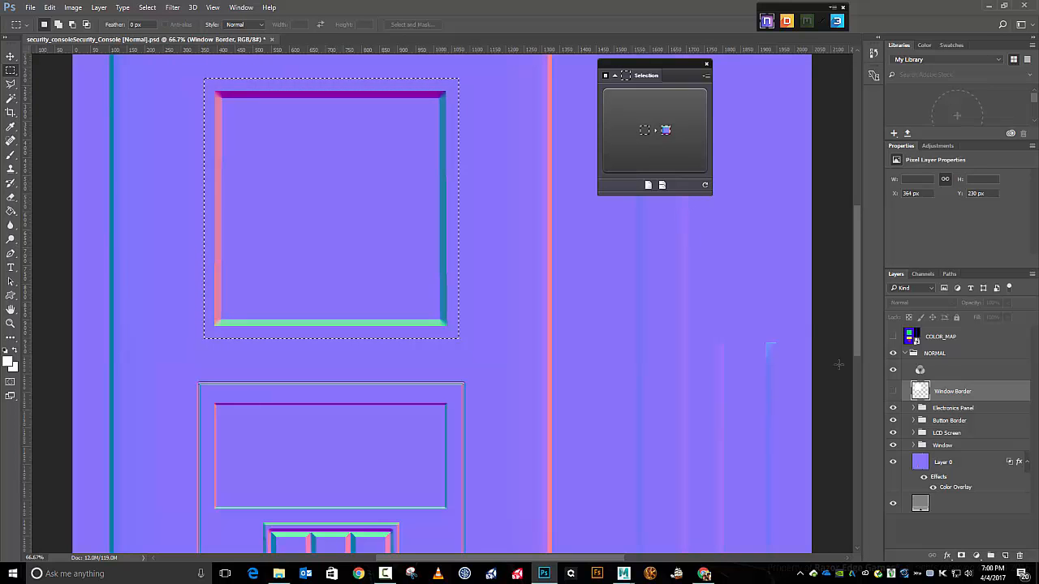
left_click(894, 392)
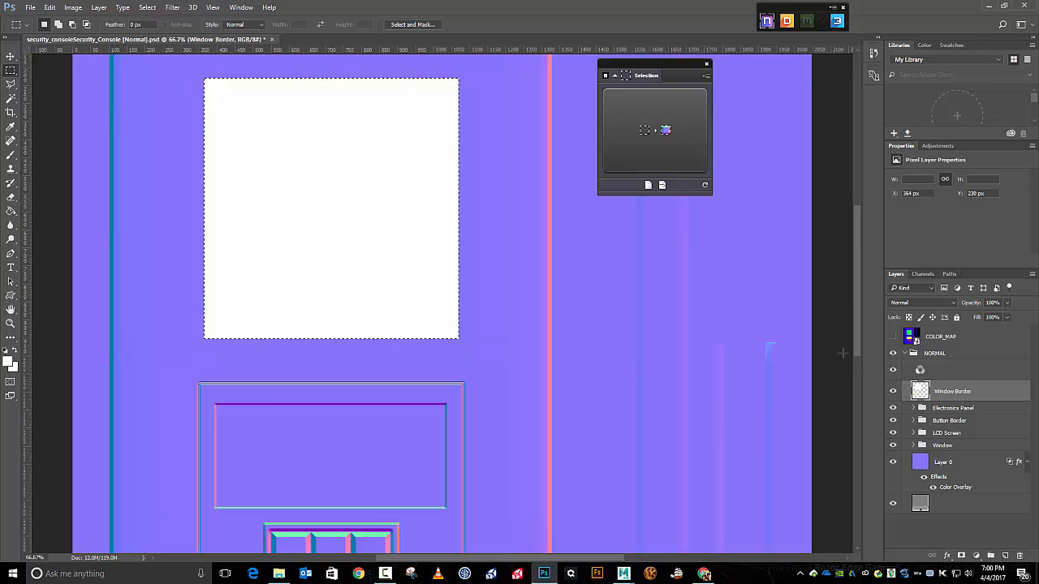
Convert the rectangular selection around the window into an NDO normal detail on the Window Border layer
left_click(674, 159)
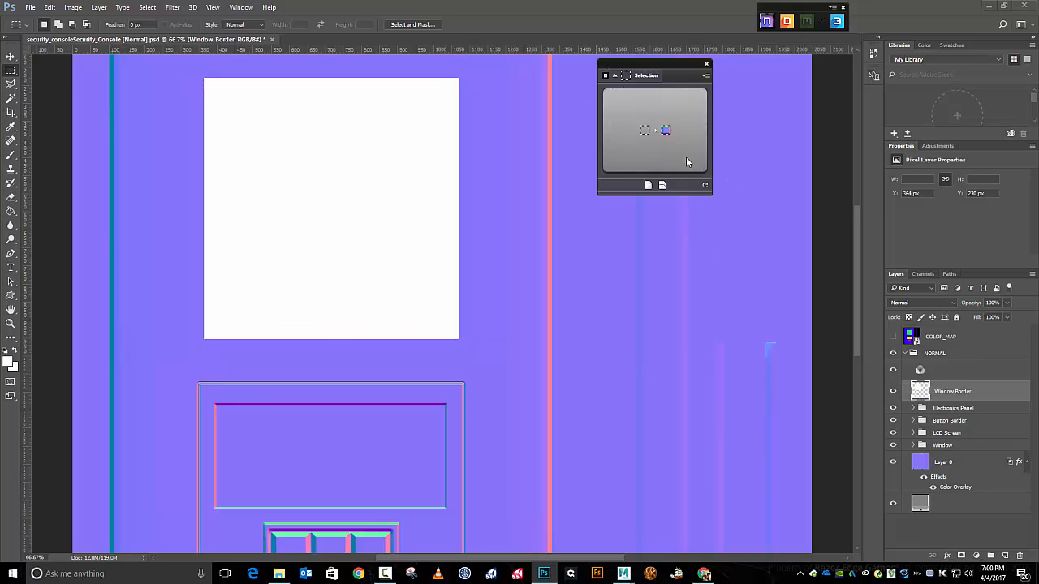
left_click(953, 408)
left_click(952, 392)
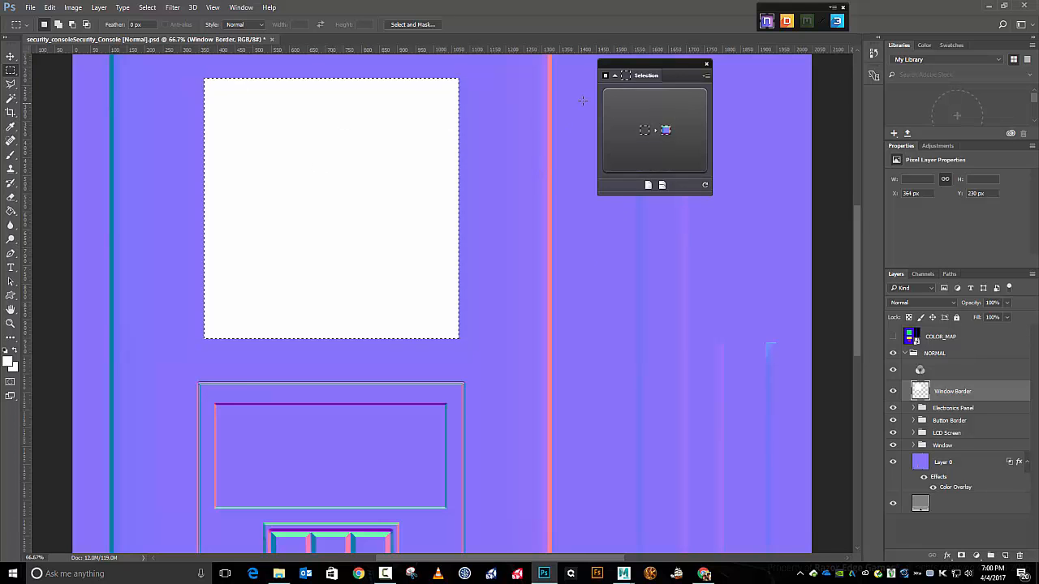
left_click(656, 108)
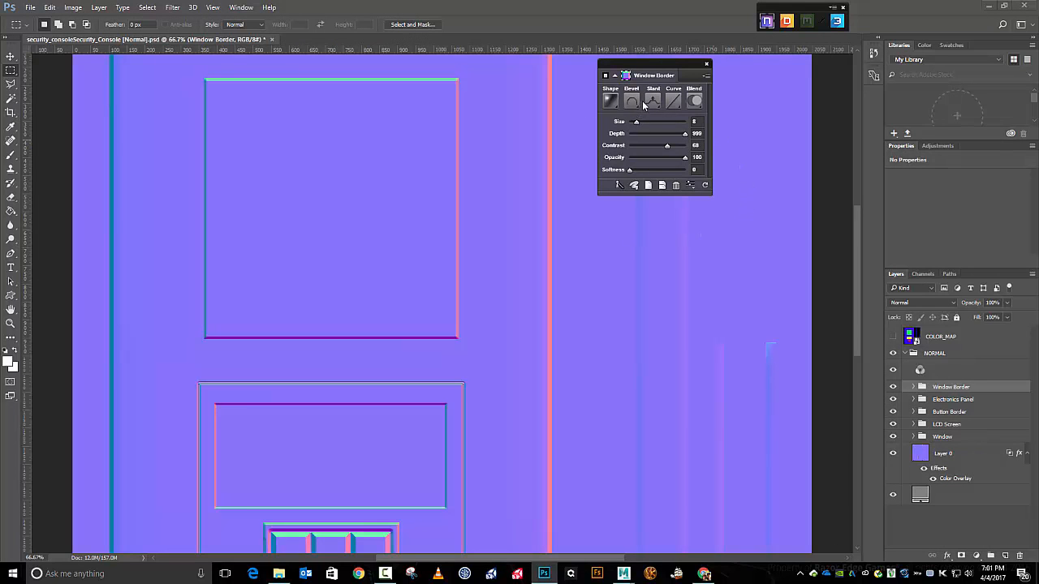
Set the Window Border detail's blend mode to Overlay, its size to 10 and its contrast to 78
left_click(696, 100)
left_click(715, 135)
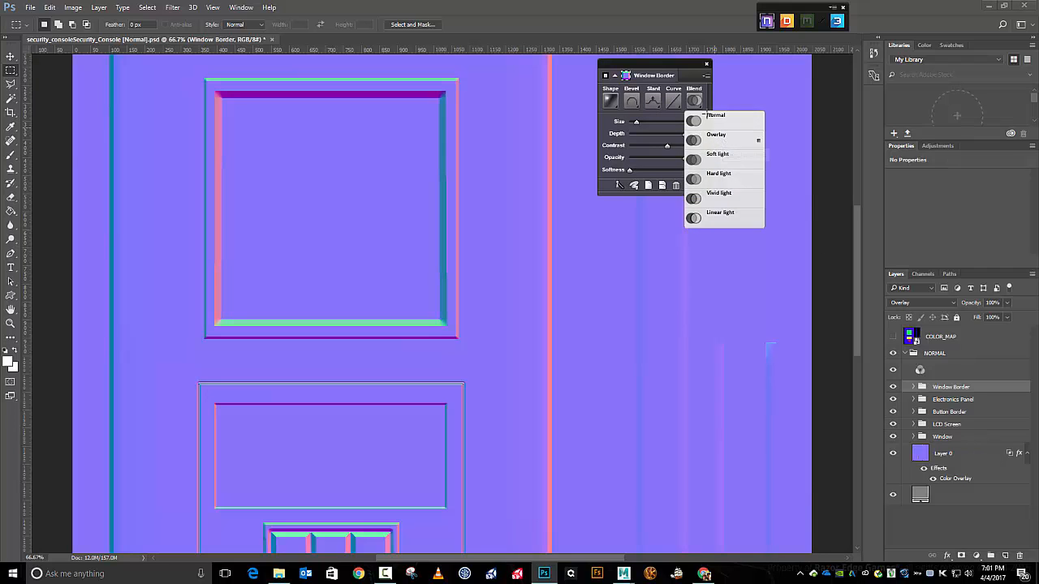
left_click(699, 103)
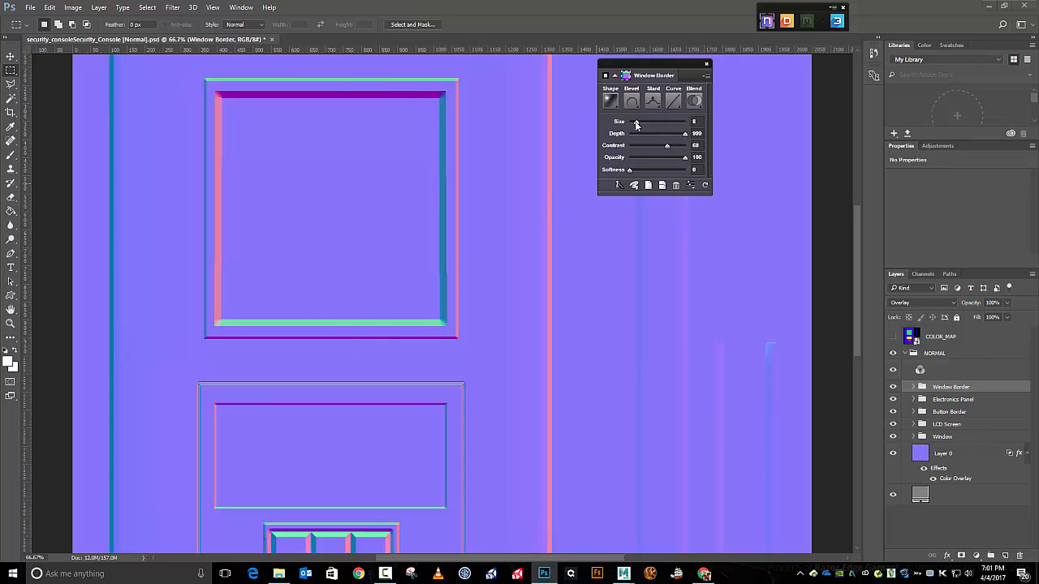
left_click_drag(638, 126, 673, 149)
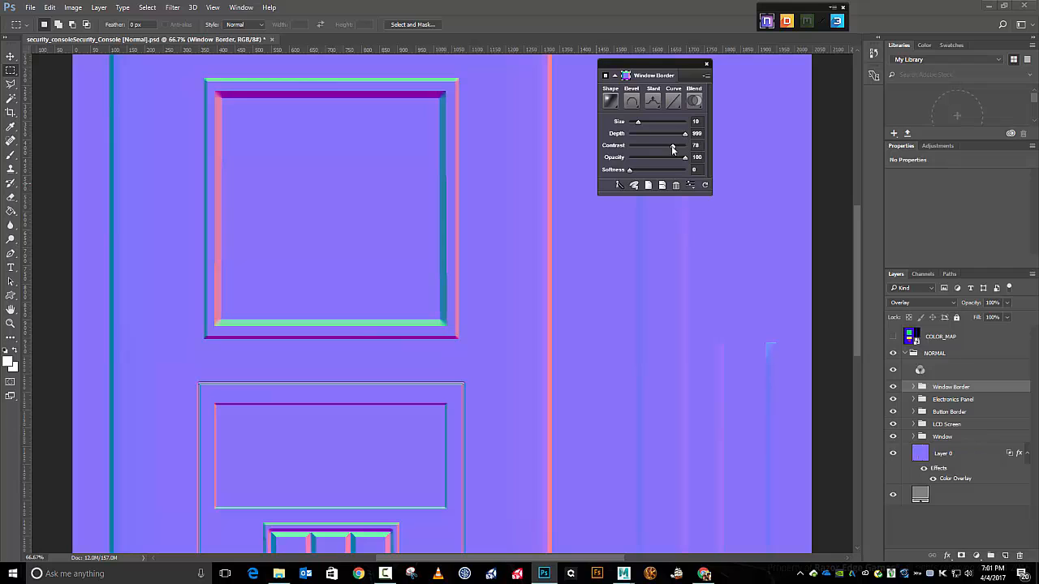
Try the Outer and Emboss bevel types on the Window Border detail and return it to Inner
left_click(638, 105)
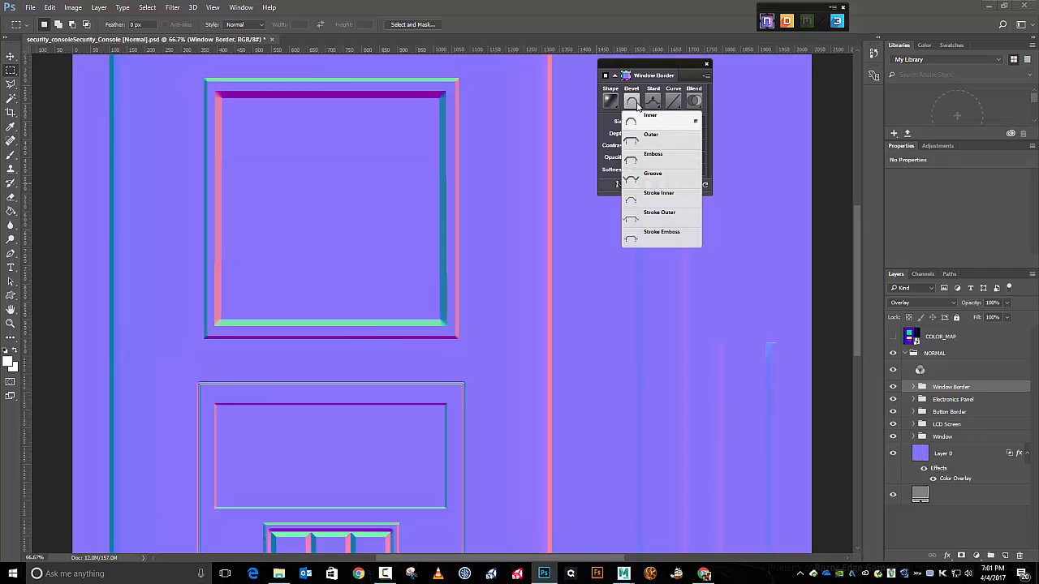
left_click(643, 141)
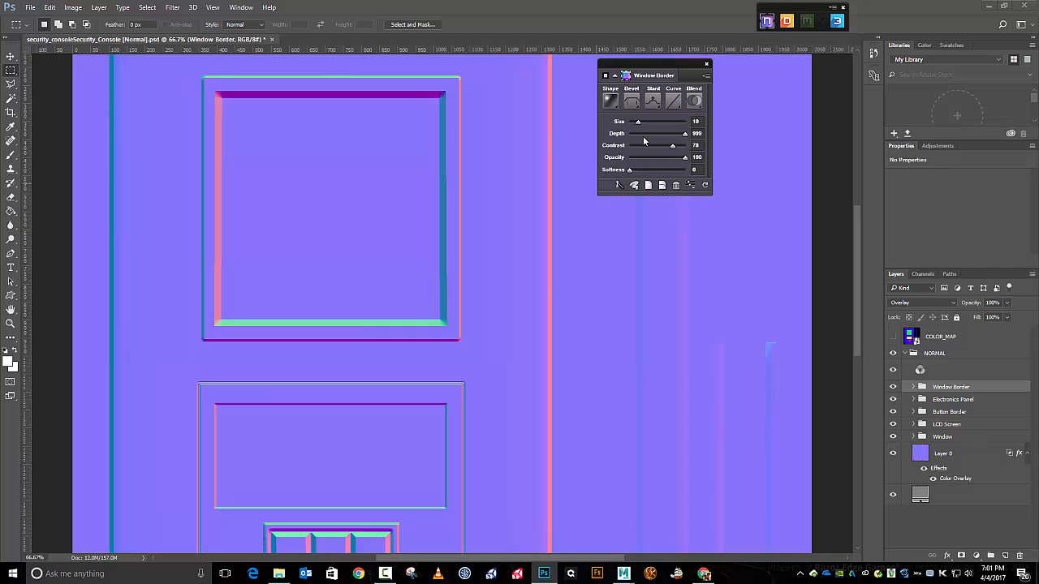
left_click(634, 103)
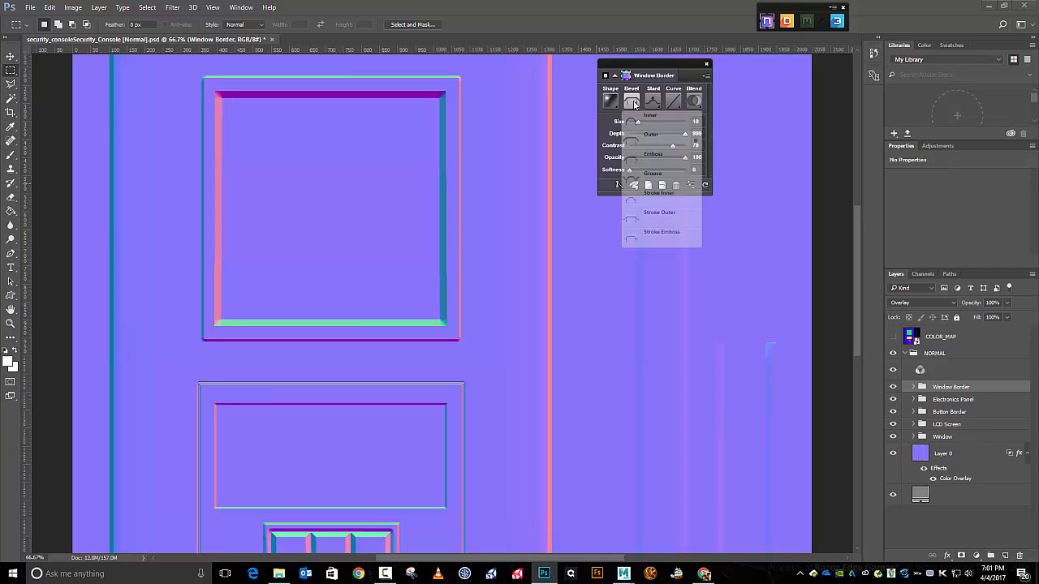
left_click(650, 160)
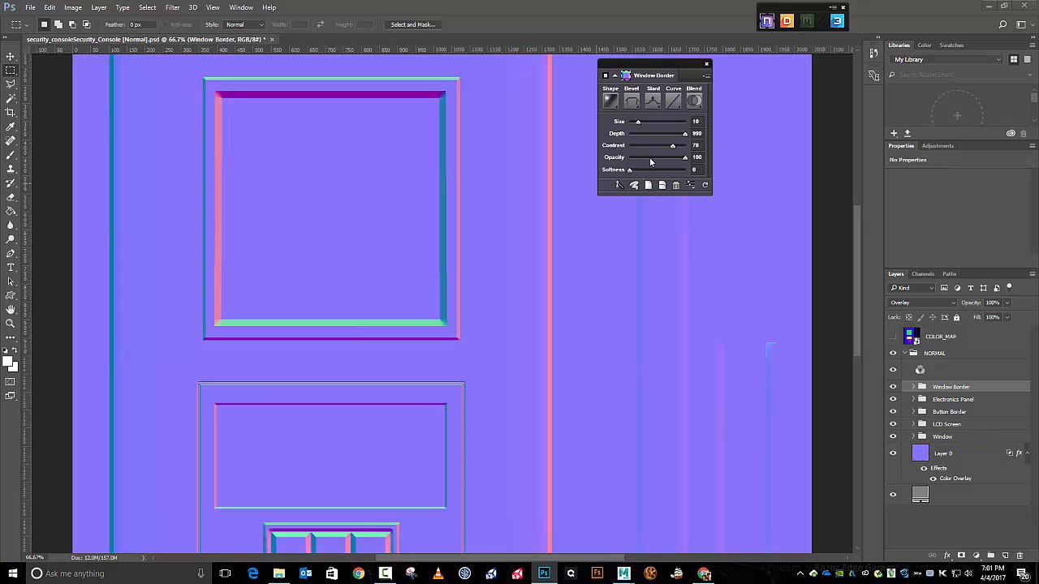
left_click(638, 104)
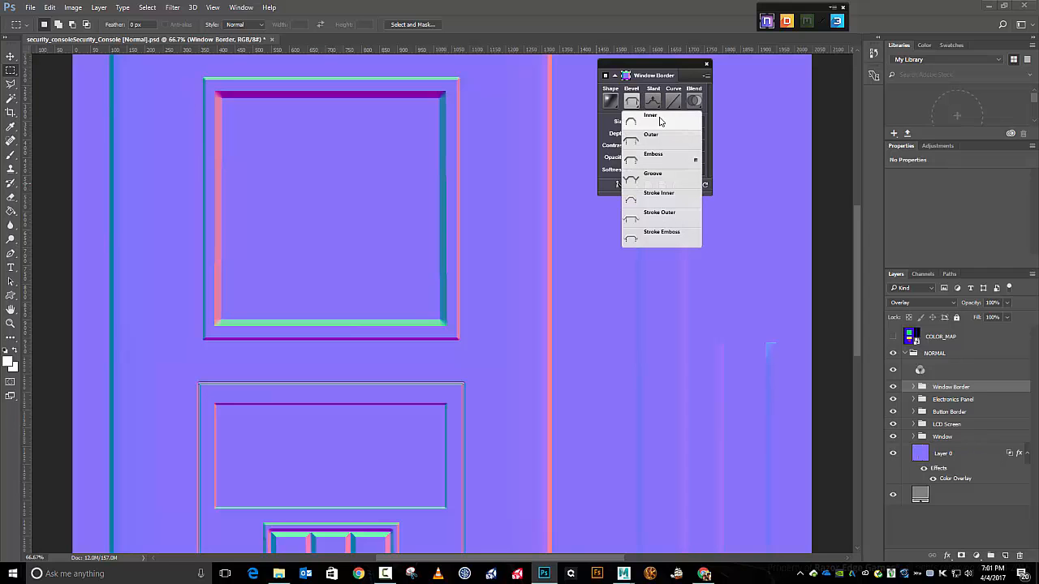
left_click(659, 123)
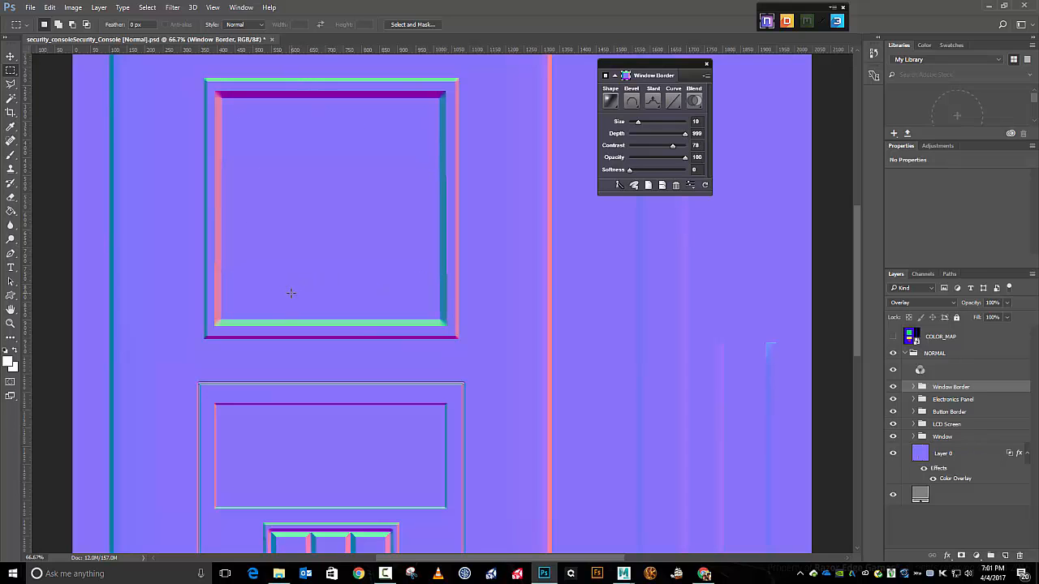
Add a new layer above the Window Border group and name it Name Panel
scroll(227, 278, "down", 5)
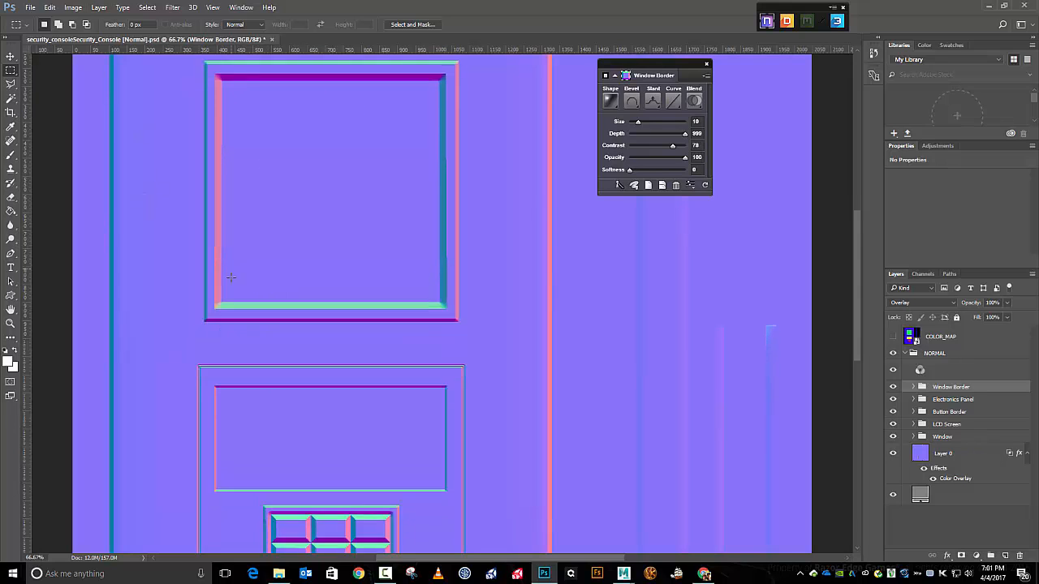
scroll(226, 245, "down", 4)
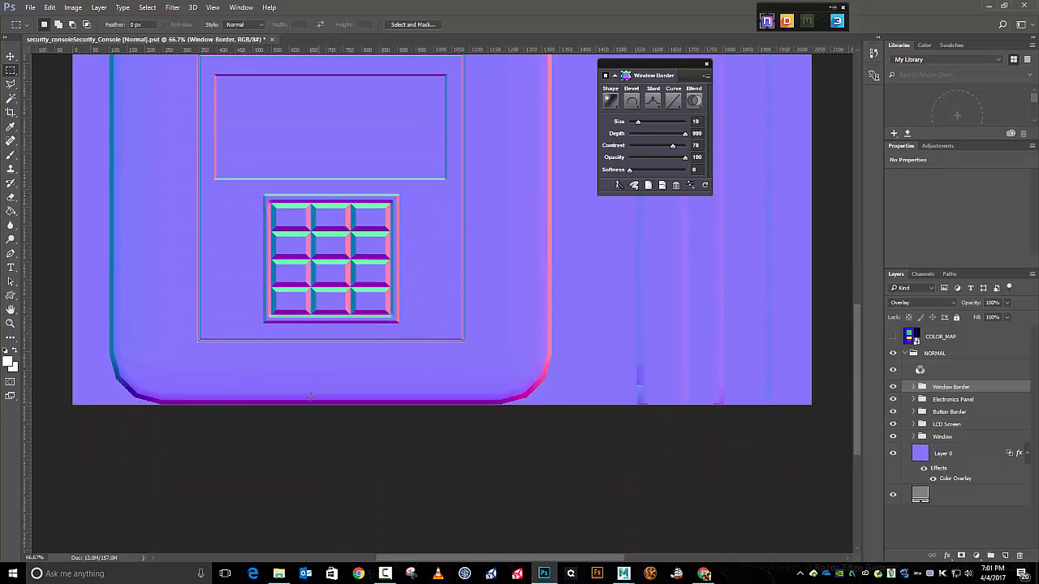
left_click(1005, 557)
double_click(951, 392)
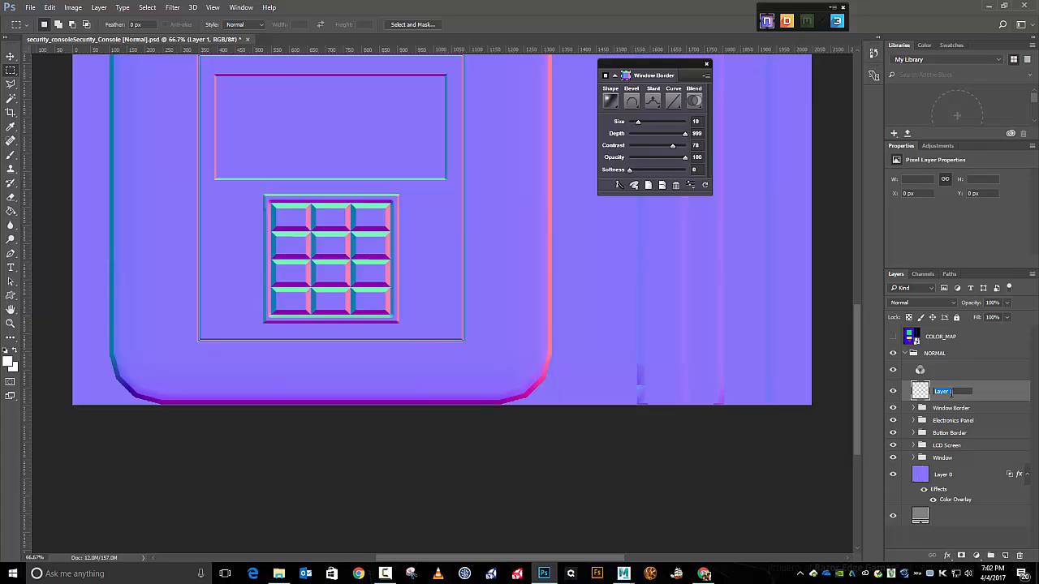
type("Name Panel")
key("Return")
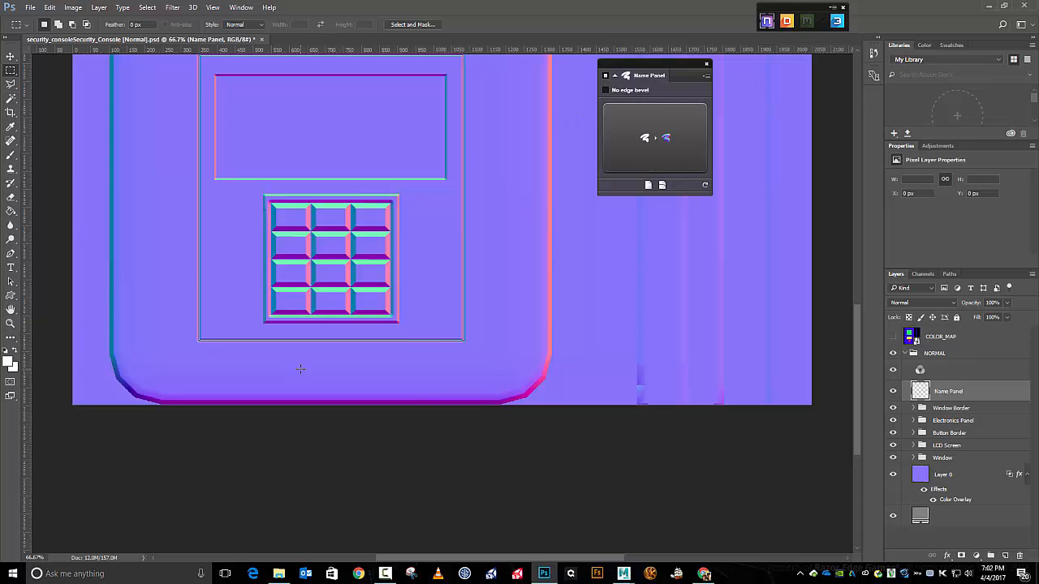
Draw a white rounded rectangle about 362 × 85 px with a 15 px radius, below the electronics panel
left_click_drag(274, 356, 393, 384)
key("ctrl+d")
left_click(10, 295)
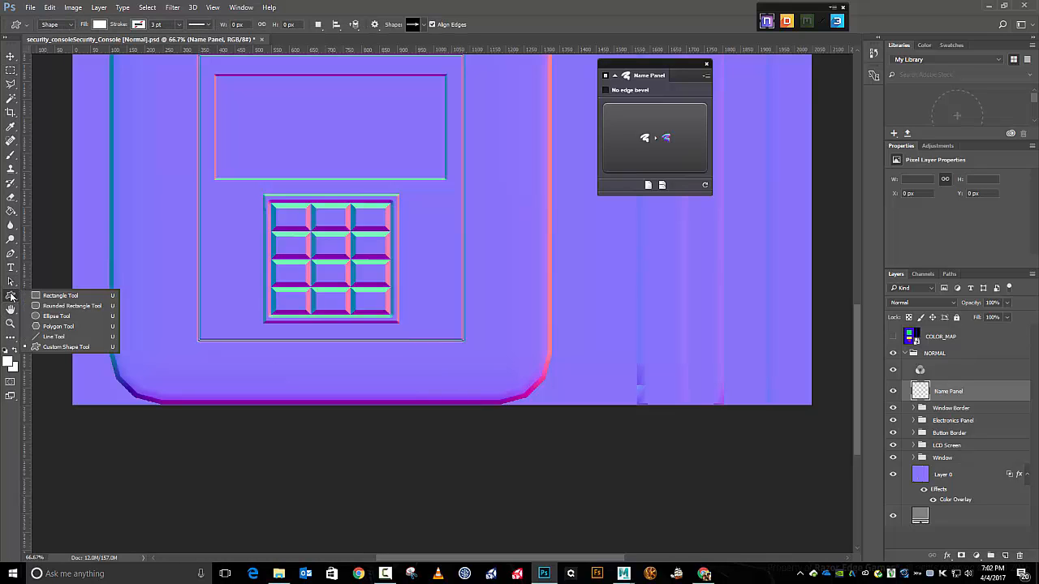
left_click(69, 306)
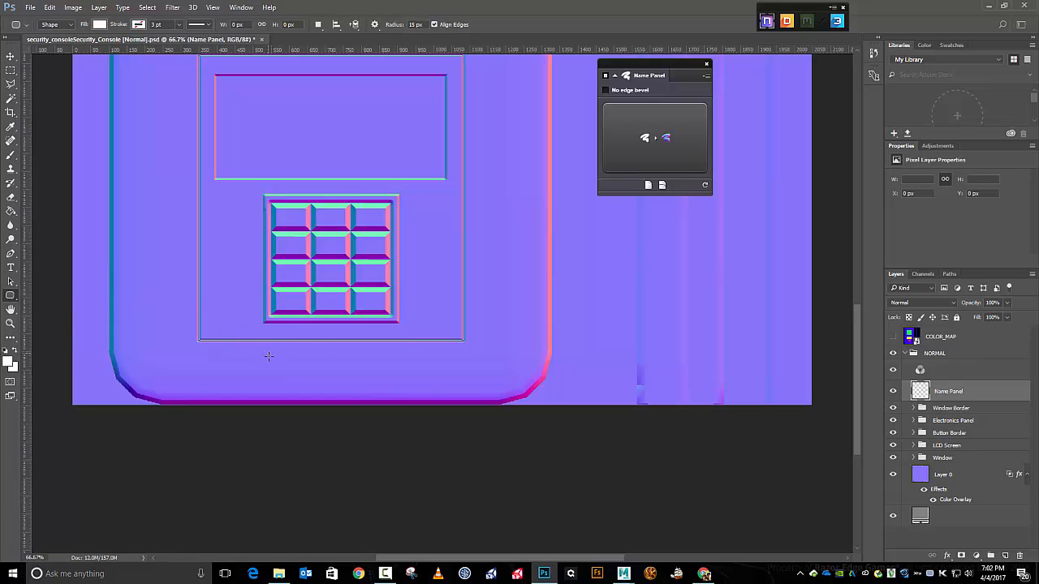
left_click_drag(268, 355, 397, 383)
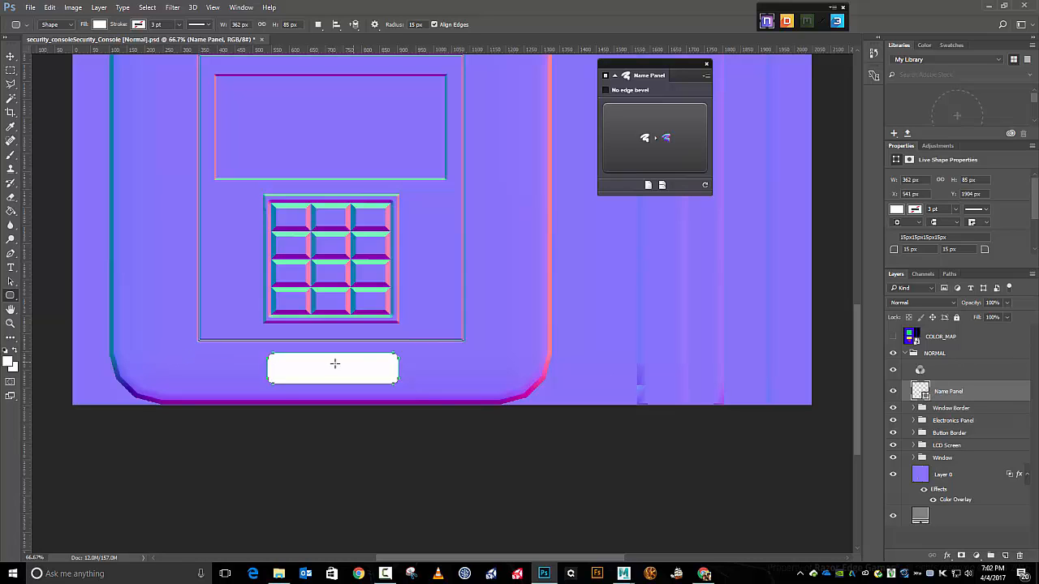
Rasterize the Name Panel shape layer
right_click(921, 393)
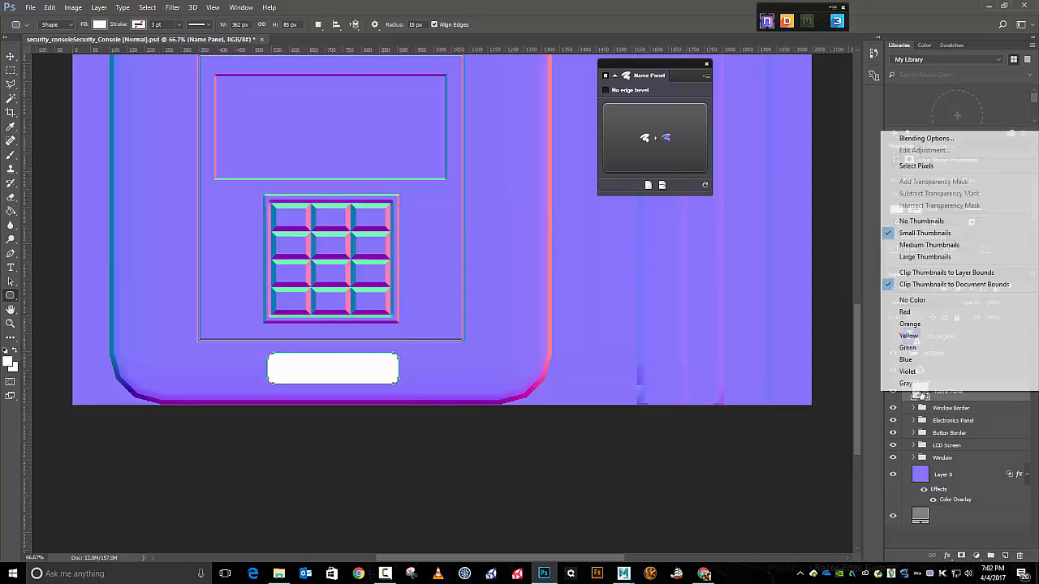
left_click(955, 396)
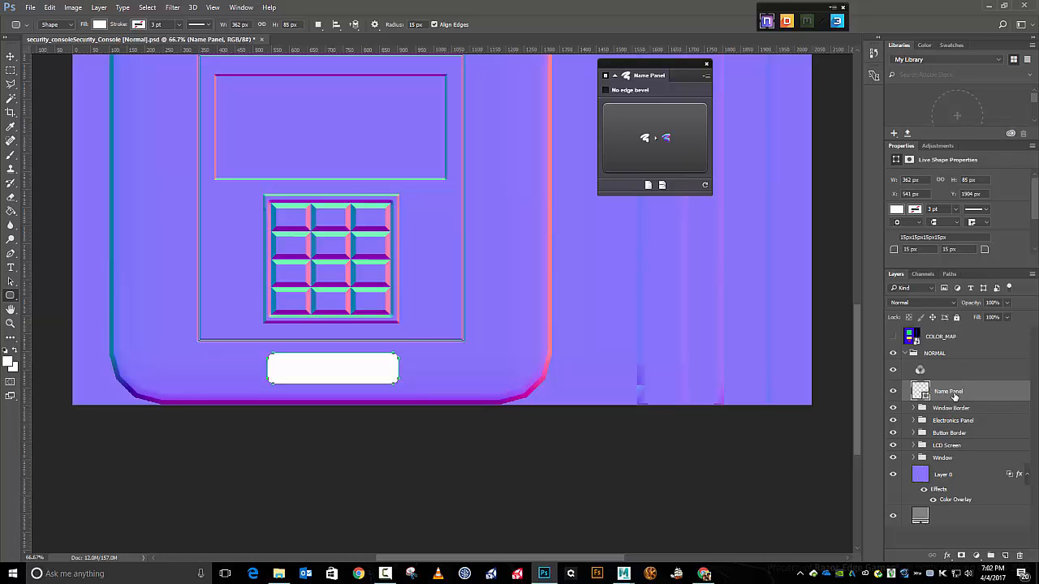
right_click(954, 396)
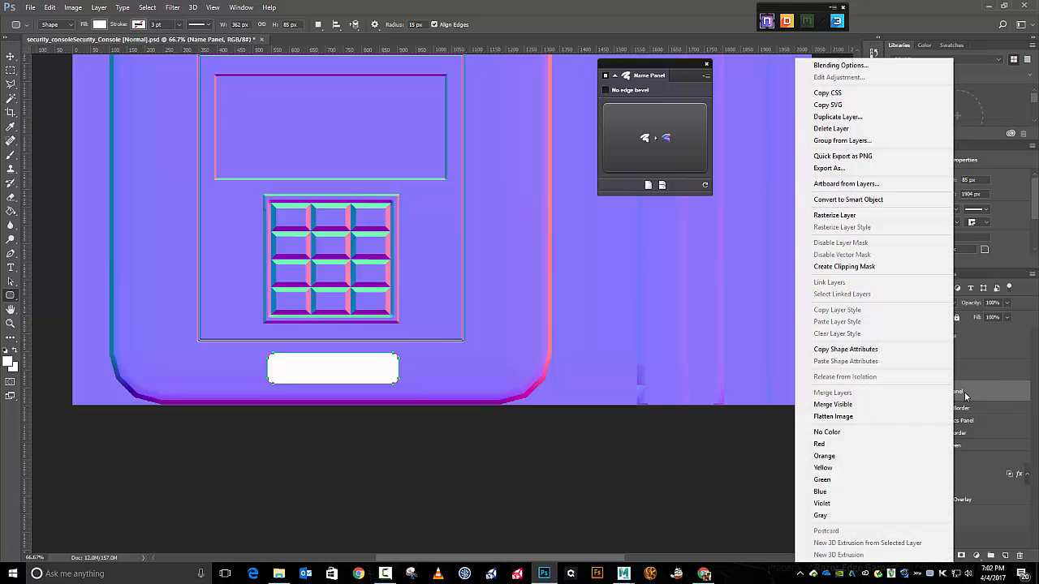
left_click(834, 215)
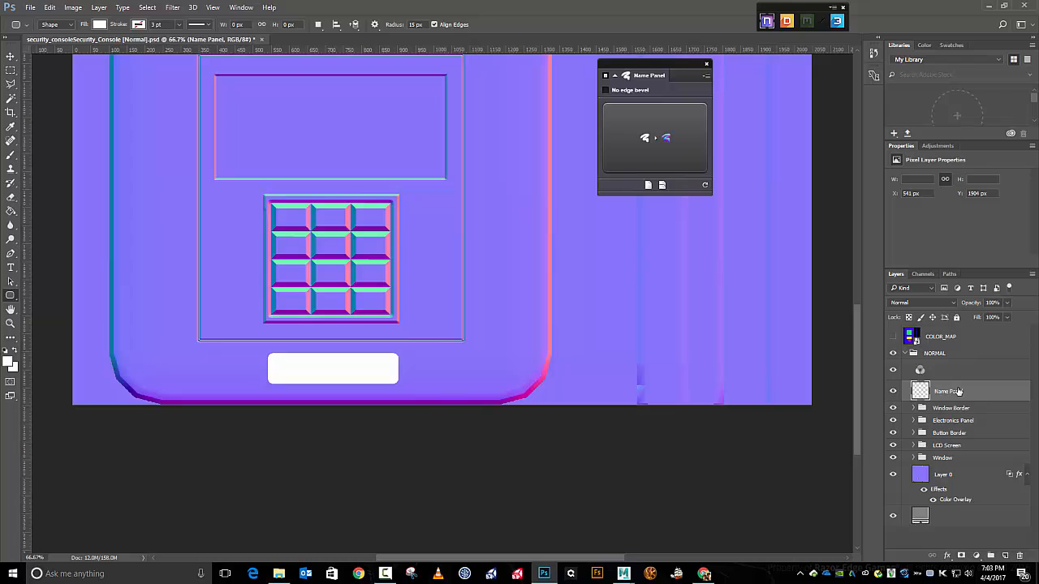
Duplicate the Name Panel layer, place the copy above the NORMAL group and hide it
key("ctrl+j")
left_click_drag(961, 396, 944, 348)
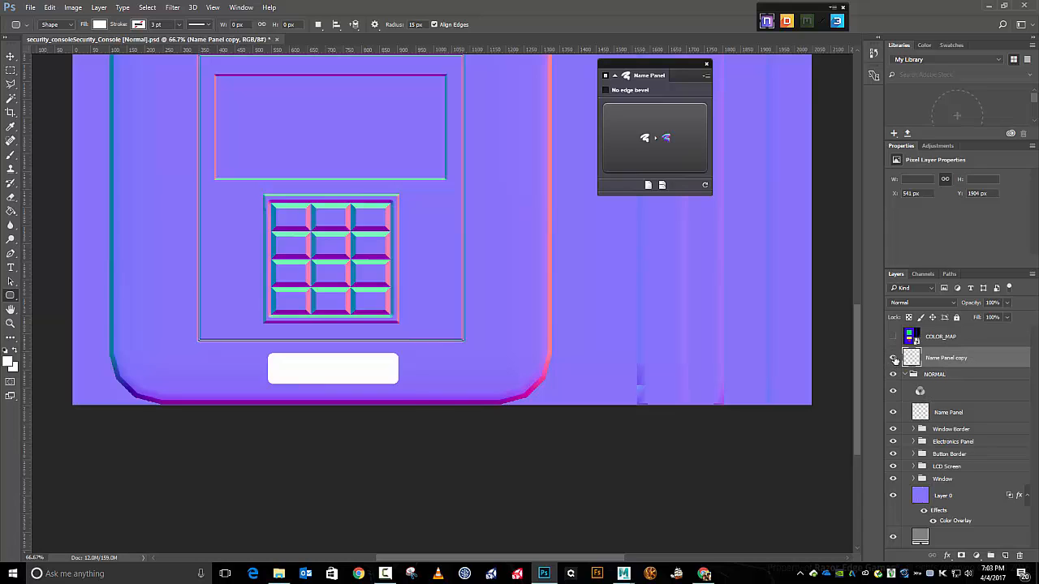
left_click(893, 359)
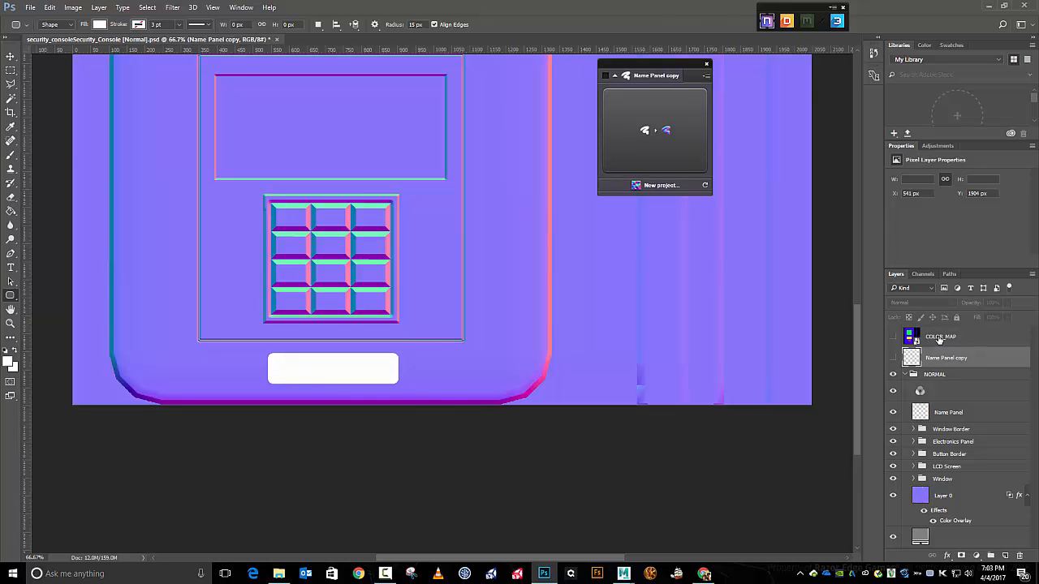
Convert the Name Panel layer inside the NORMAL group into an NDO normal detail and set its size to 1
left_click(948, 415)
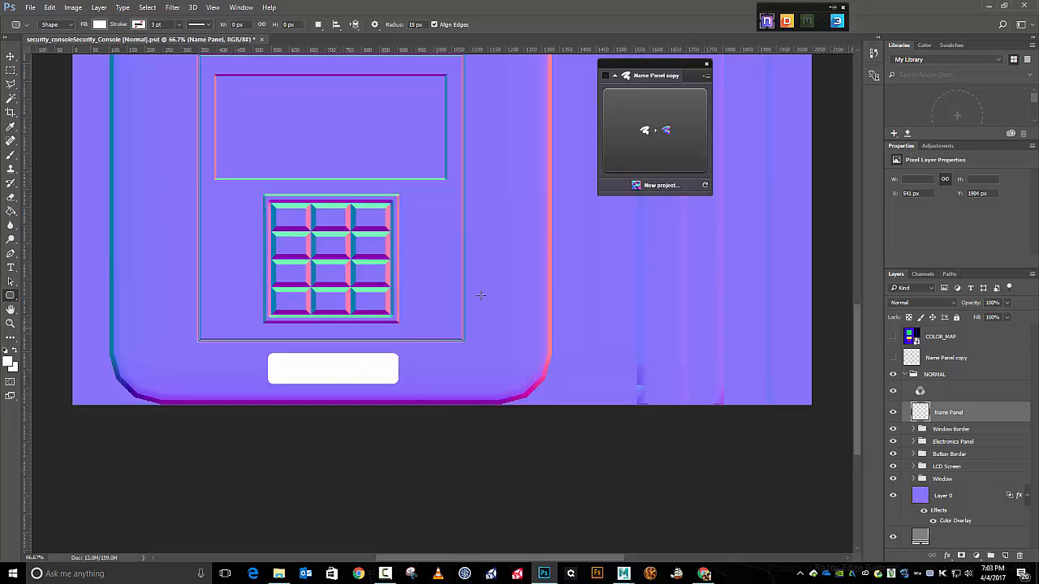
left_click(671, 118)
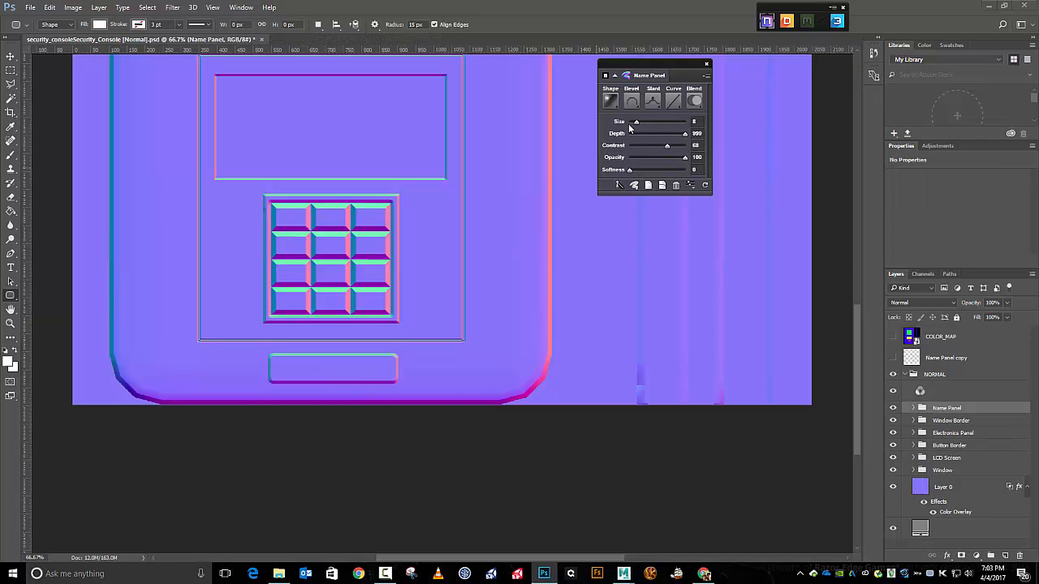
left_click_drag(635, 124, 630, 128)
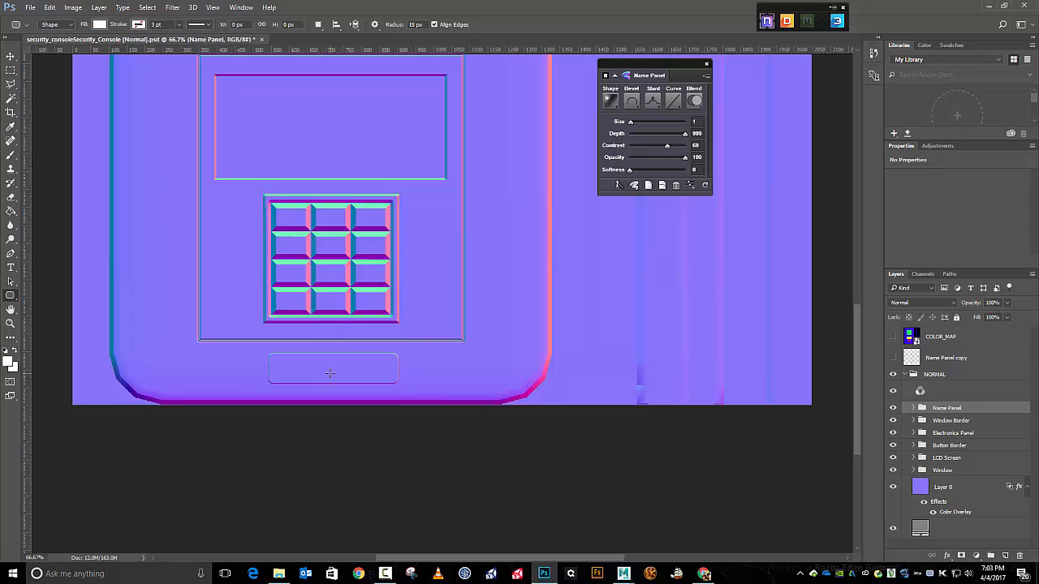
Add a new layer above the Name Panel group and name it Engraved Name
left_click(1006, 557)
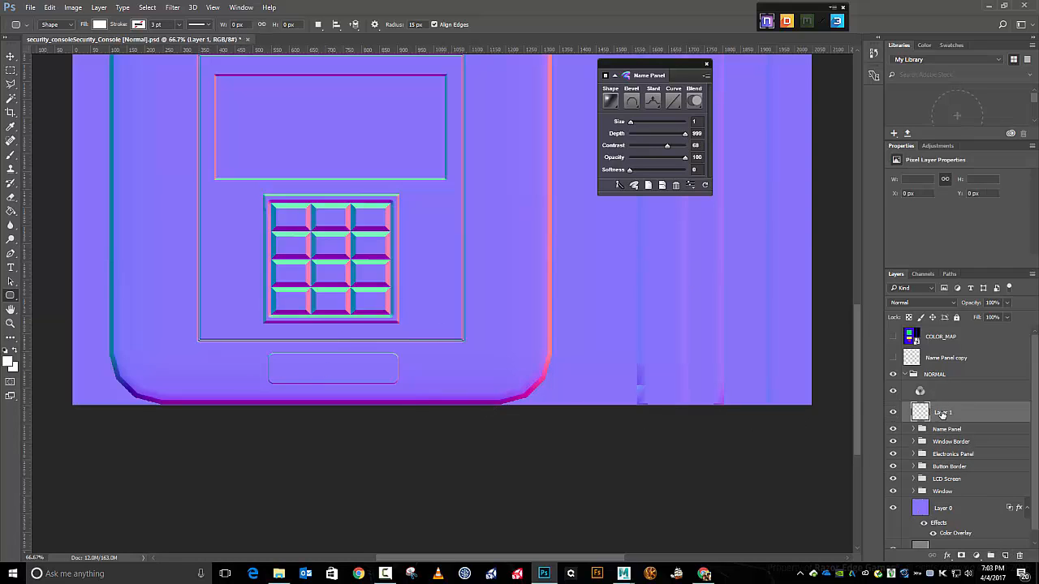
double_click(943, 412)
type("Engraved Name")
key("Return")
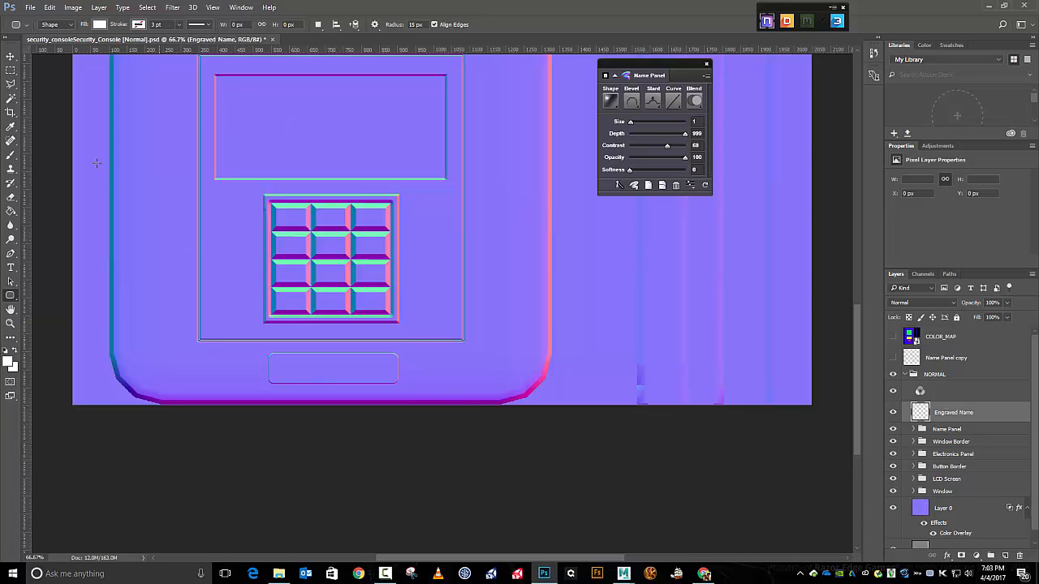
Choose the Edwardian Script ITC font for the Type tool
left_click(13, 268)
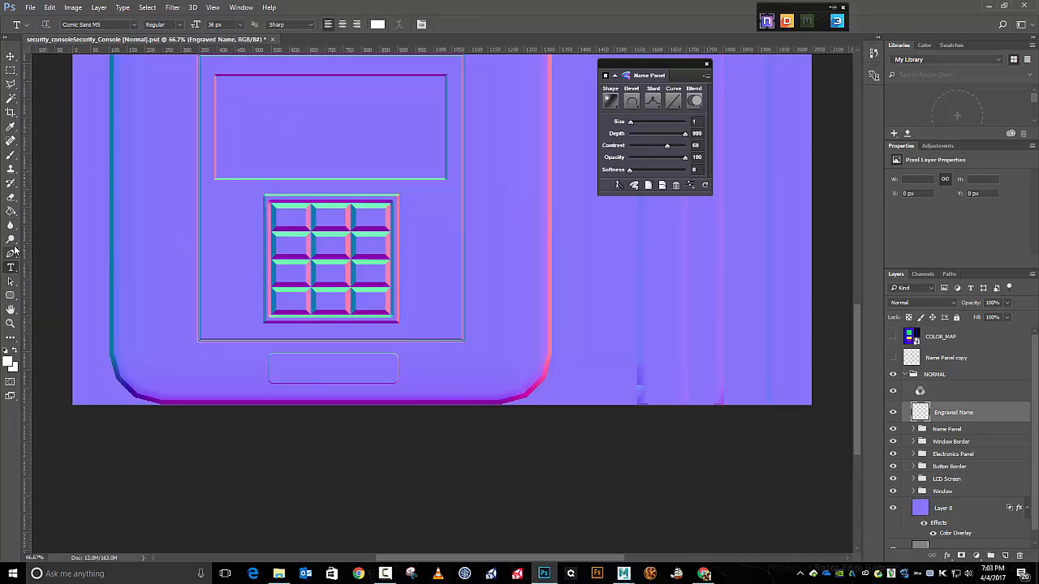
left_click(135, 24)
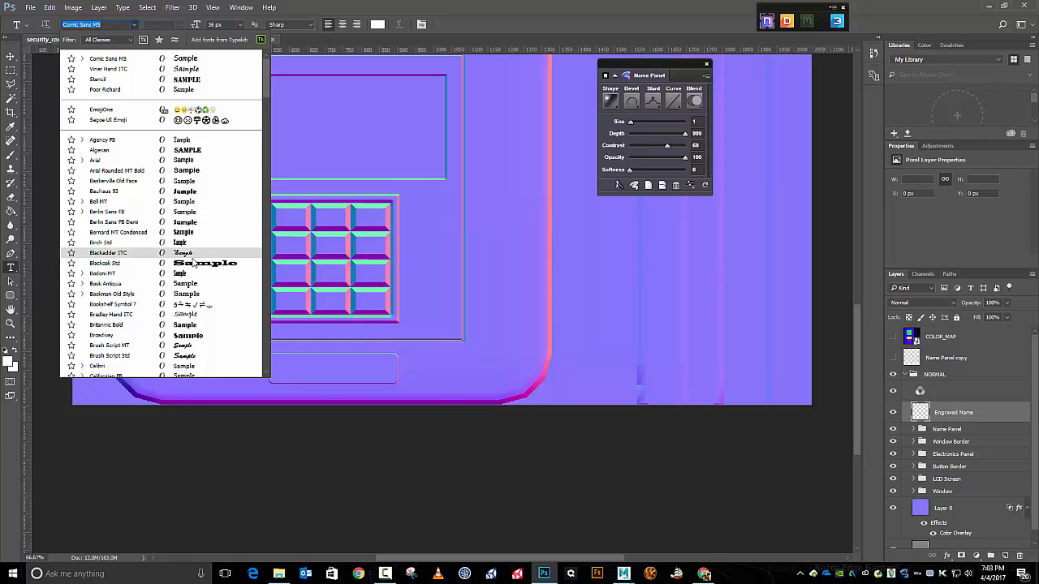
scroll(196, 258, "down", 4)
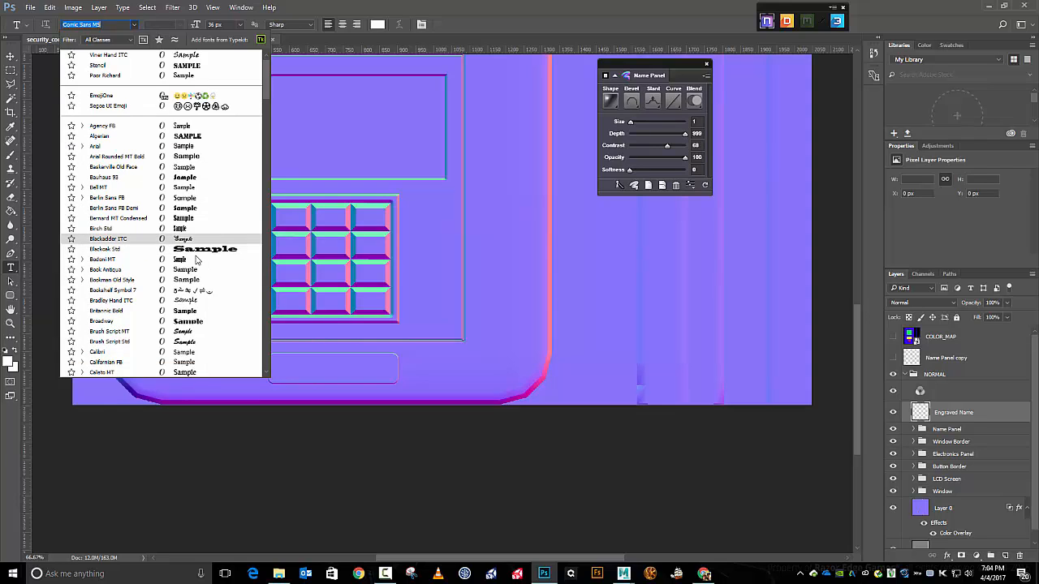
scroll(196, 258, "down", 3)
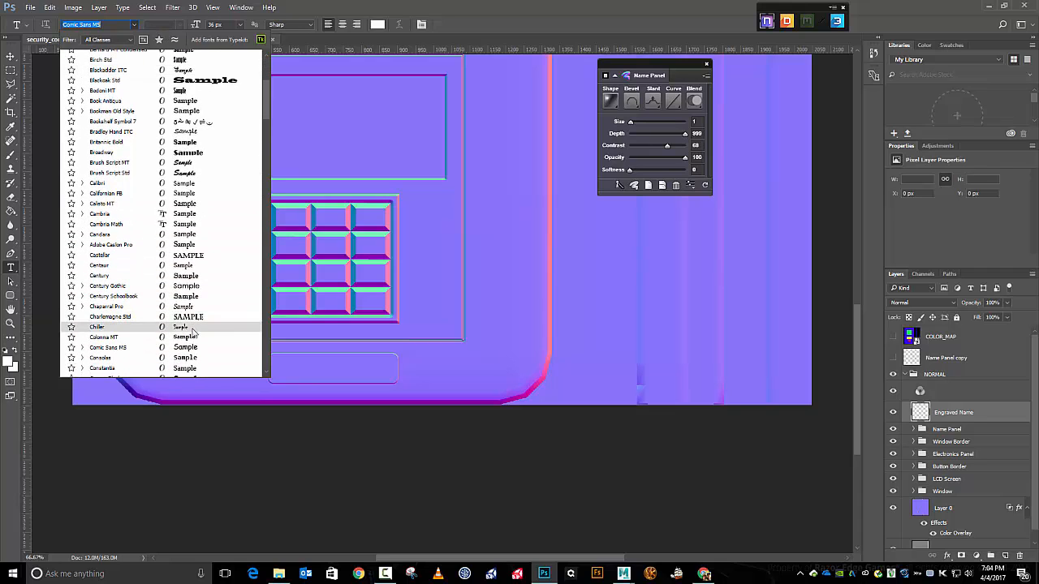
scroll(208, 338, "down", 2)
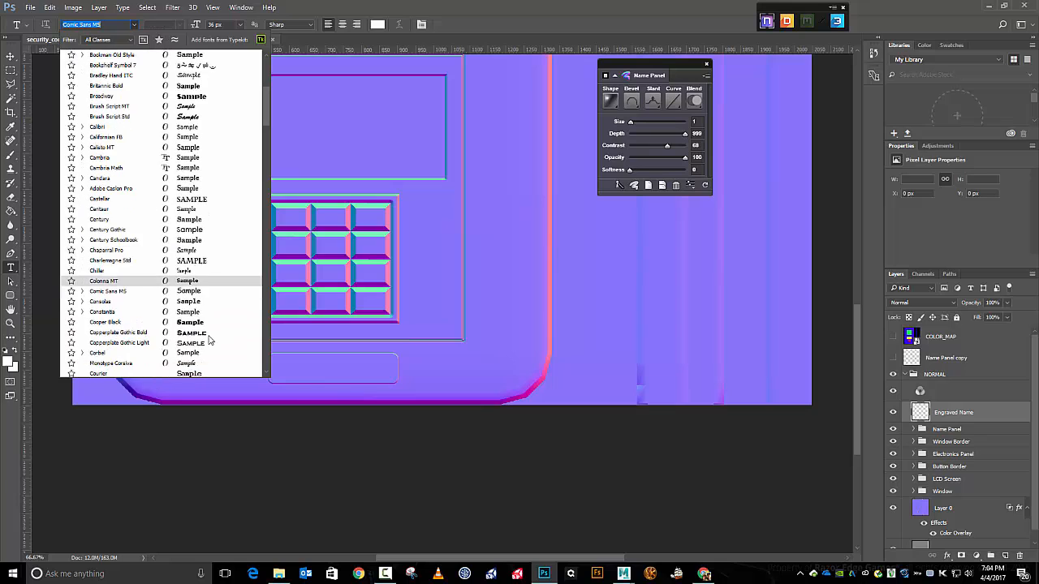
scroll(214, 347, "down", 2)
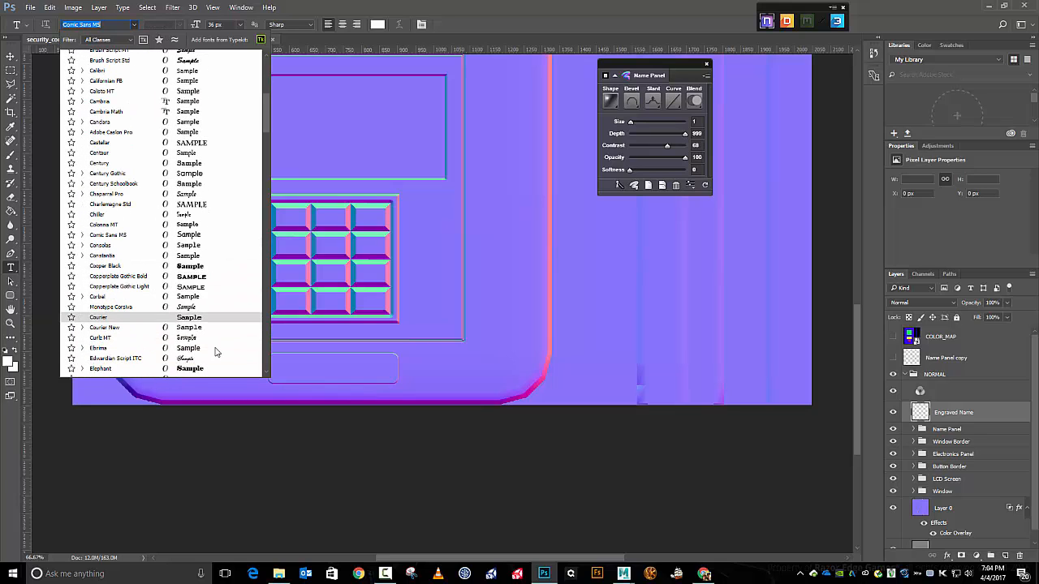
scroll(215, 349, "down", 1)
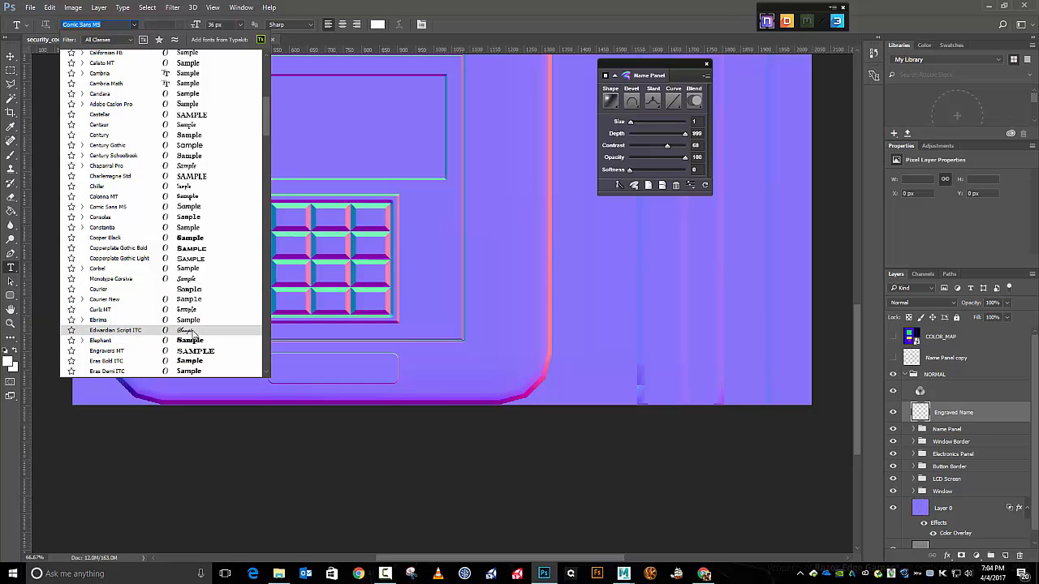
left_click(183, 332)
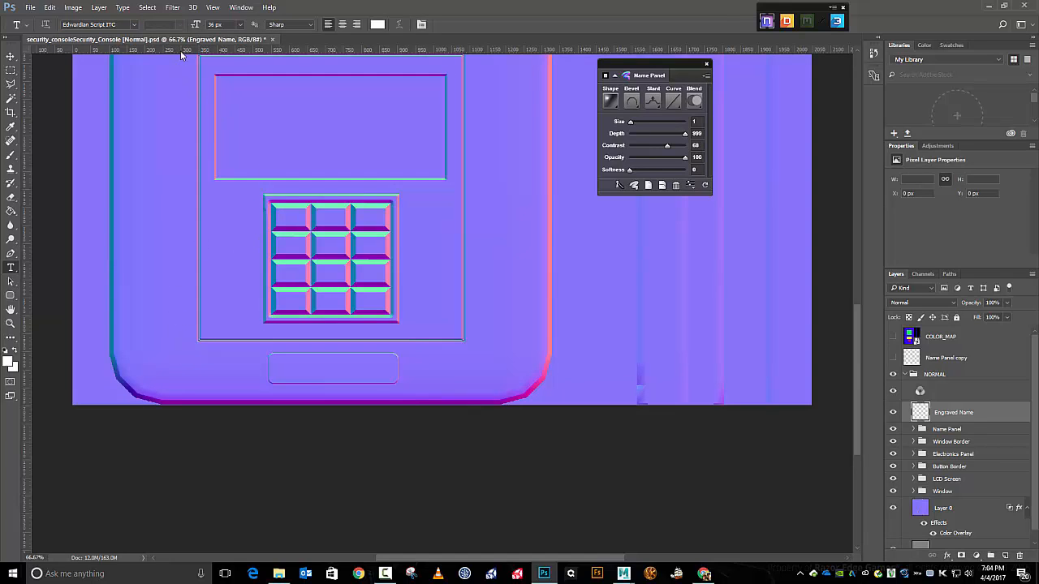
Write the text "SecuroPanel, Inc." inside the name panel on the Engraved Name layer
left_click(295, 365)
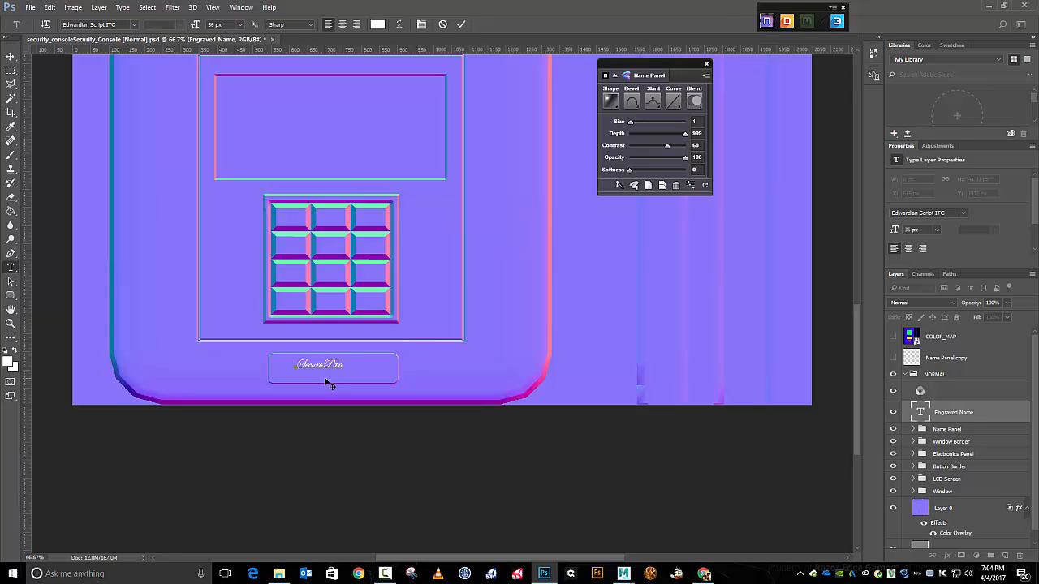
type("Inc.")
Set the company name text to 48 px and centre it inside the name panel
key("ctrl+shift+Left")
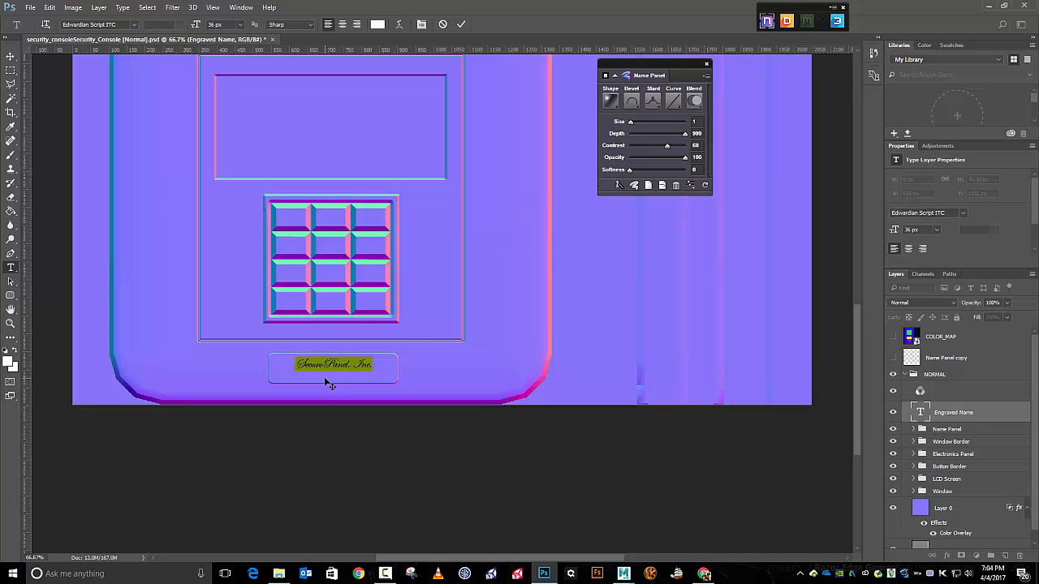
left_click(241, 25)
left_click(233, 195)
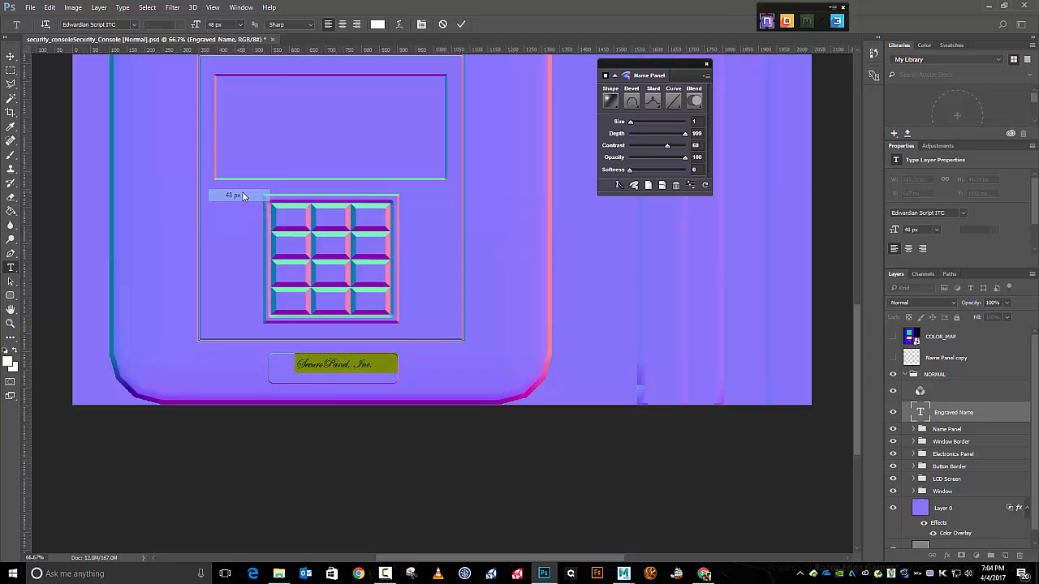
left_click(461, 24)
left_click(12, 56)
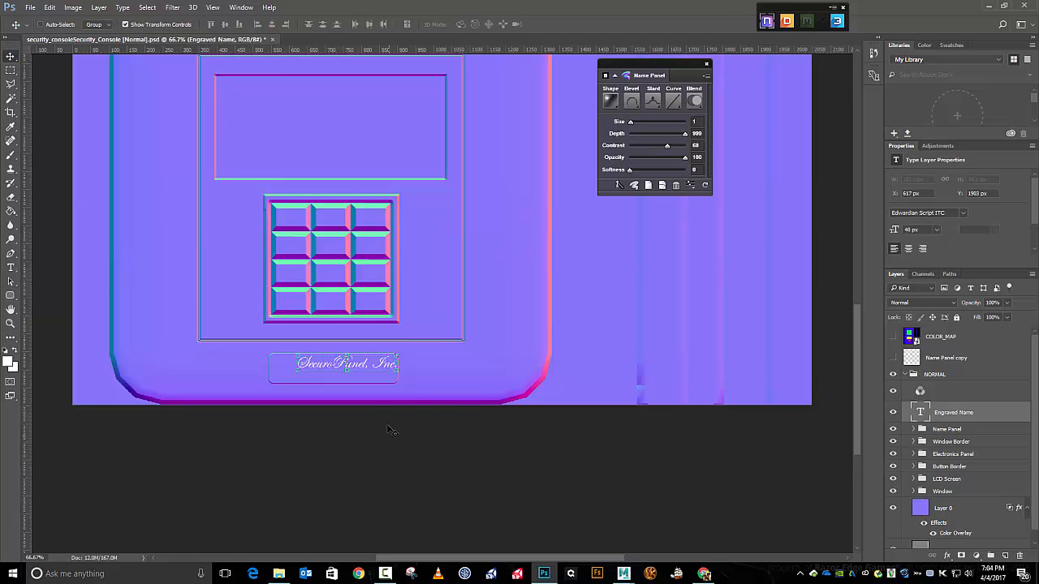
left_click_drag(359, 371, 343, 372)
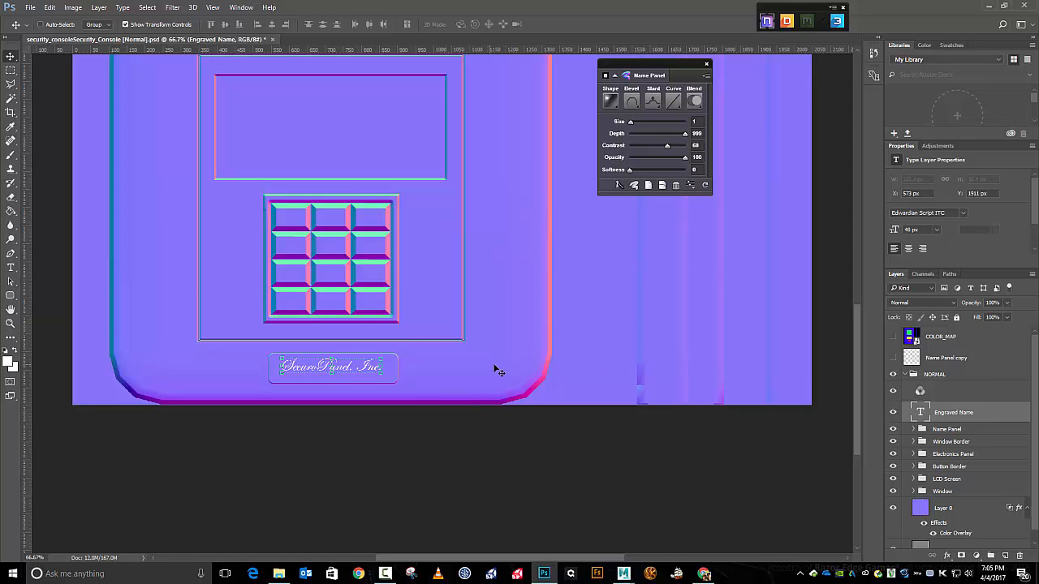
key("ctrl+t")
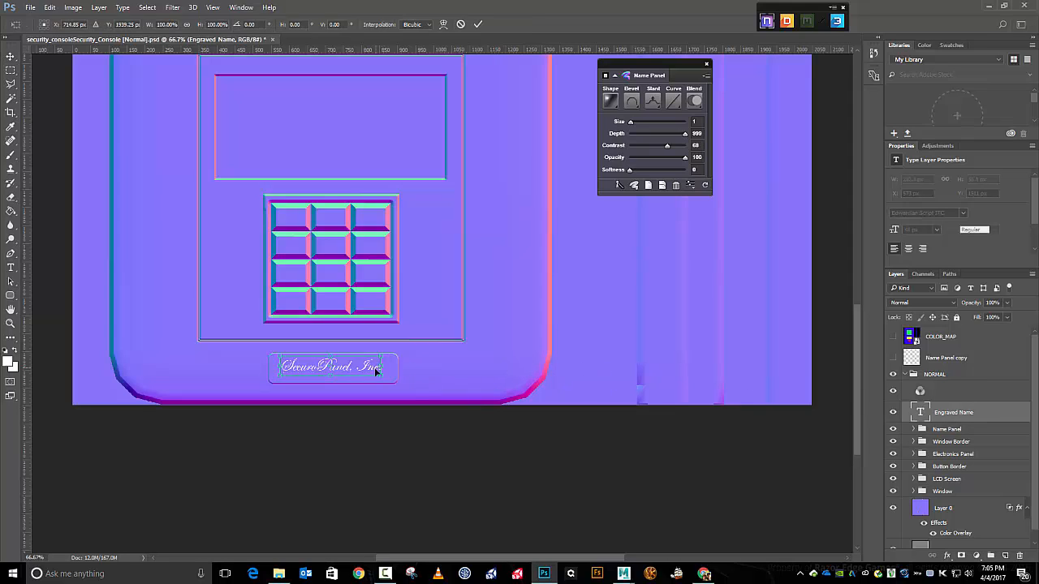
left_click(10, 268)
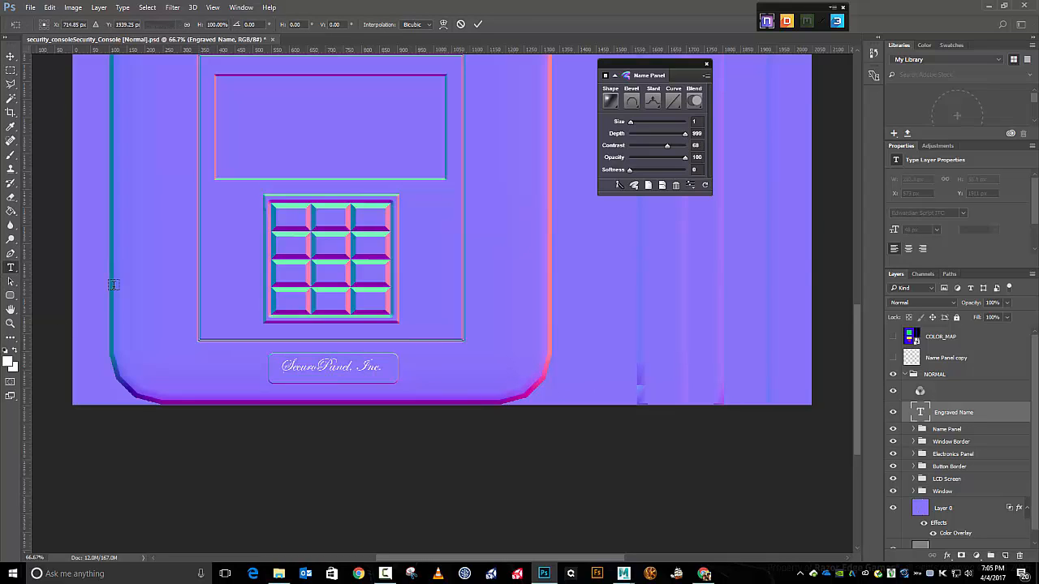
left_click(381, 368)
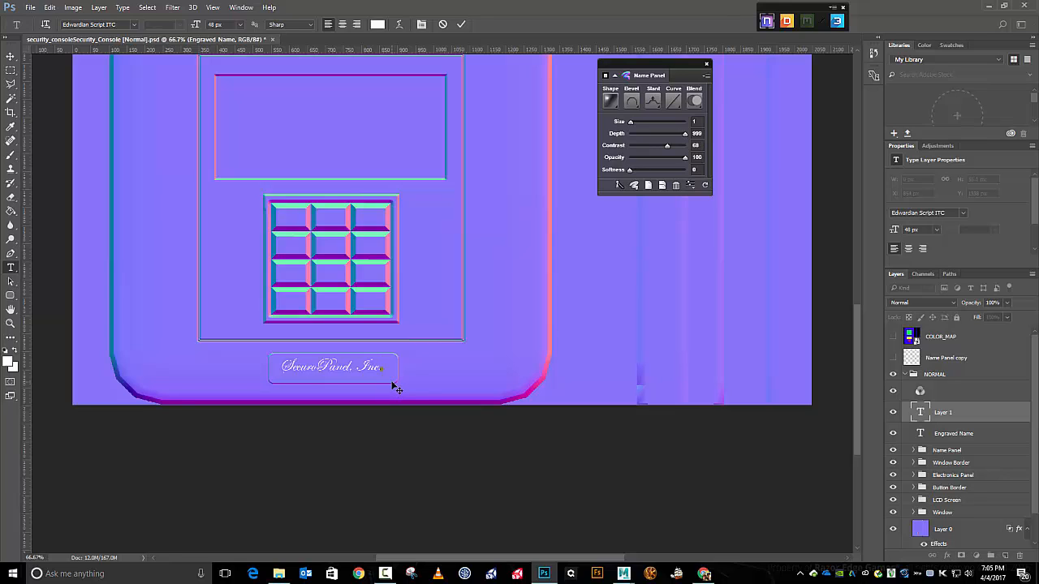
left_click(443, 23)
left_click(13, 56)
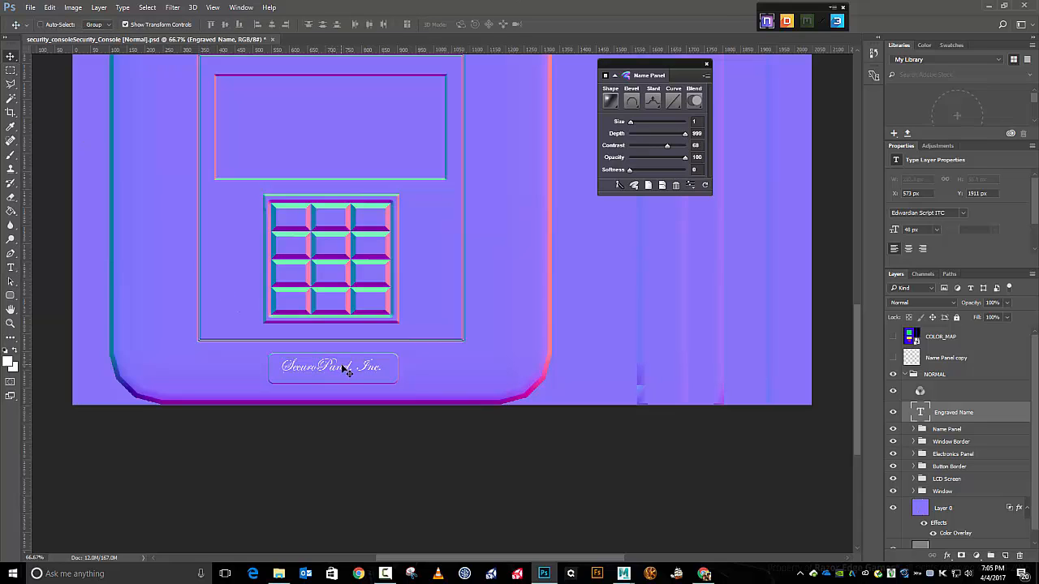
Move the company name slightly down to centre it vertically in the name panel, and rasterize the Engraved Name type layer
left_click_drag(346, 371, 345, 372)
key("Up")
key("Up")
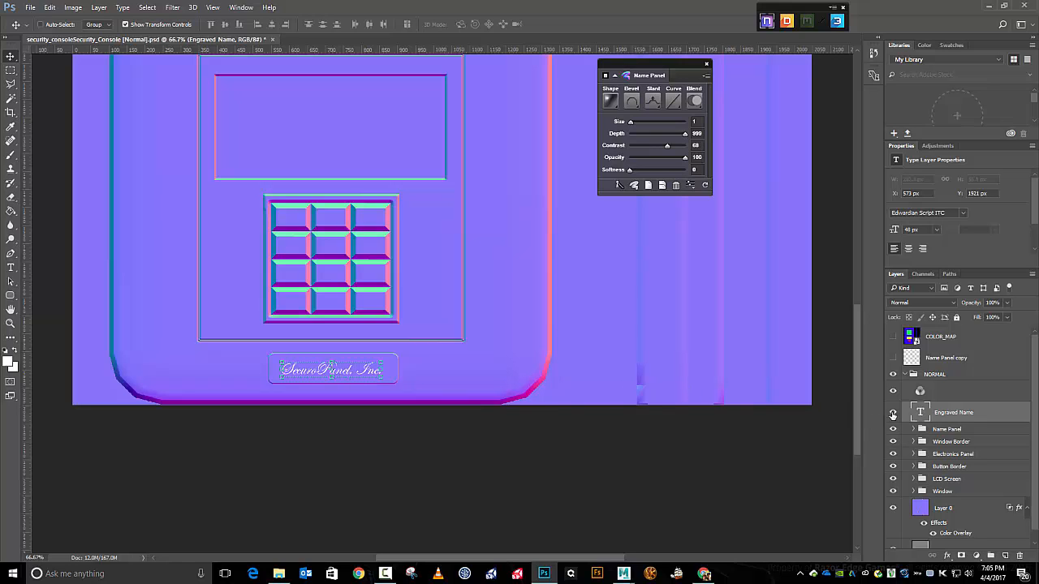
right_click(955, 419)
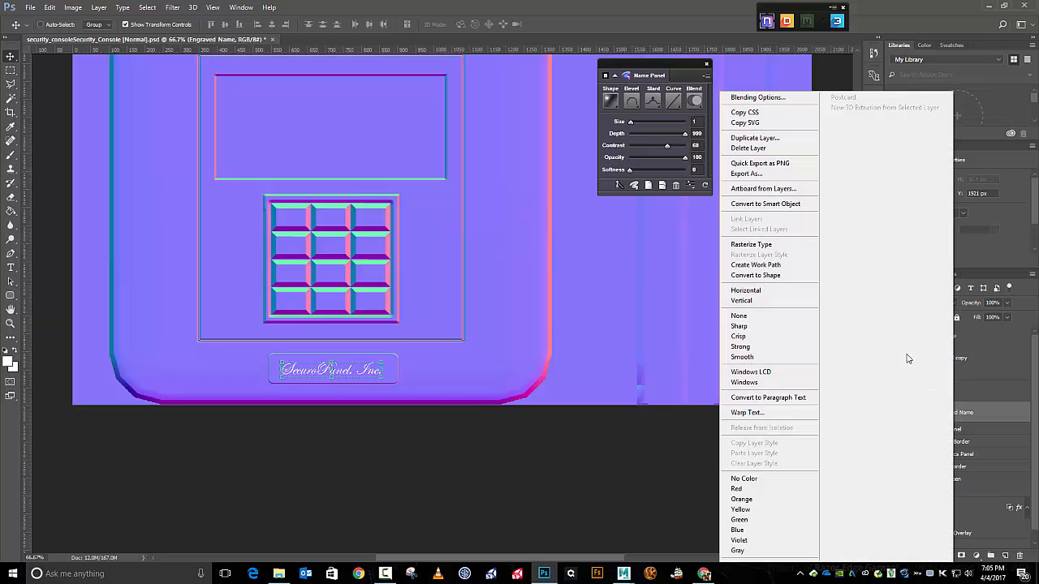
left_click(795, 246)
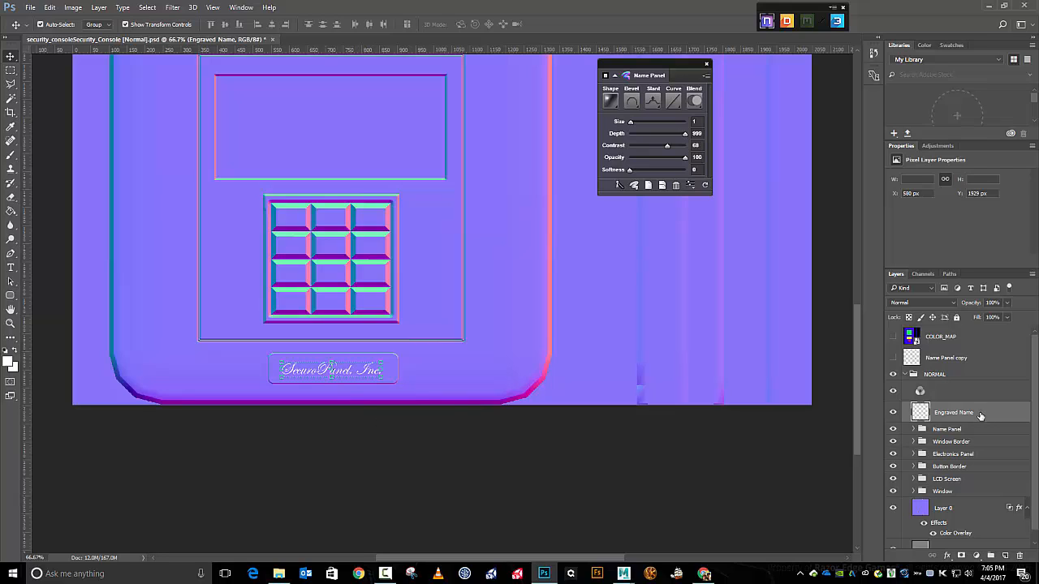
Duplicate the Engraved Name layer, move the copy above the NORMAL group and hide it
key("ctrl+j")
left_click_drag(979, 416, 941, 369)
left_click(894, 383)
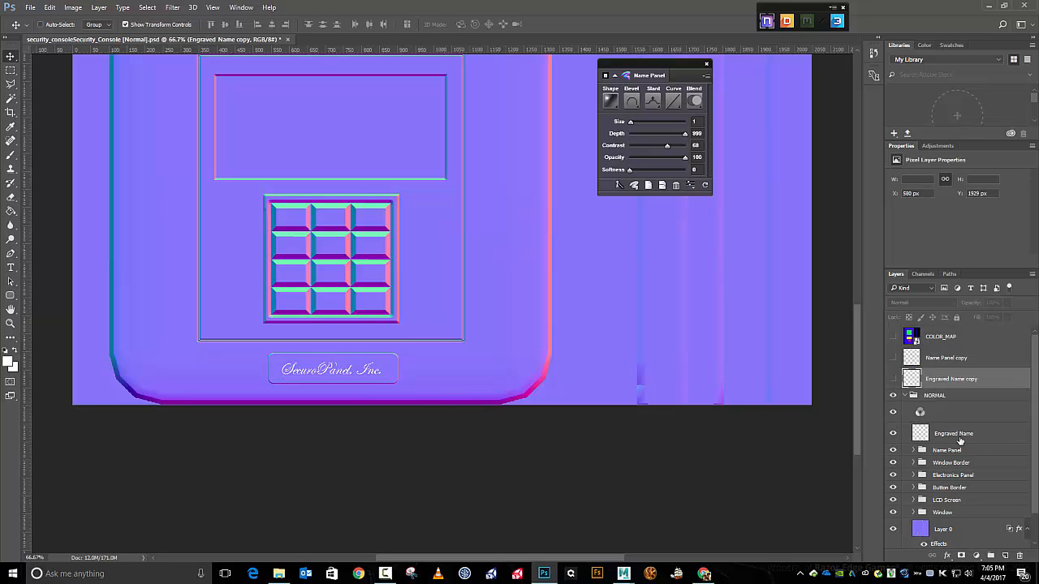
Convert the Engraved Name layer to an NDO normal with the slant set to Down and a size of 1
left_click(958, 439)
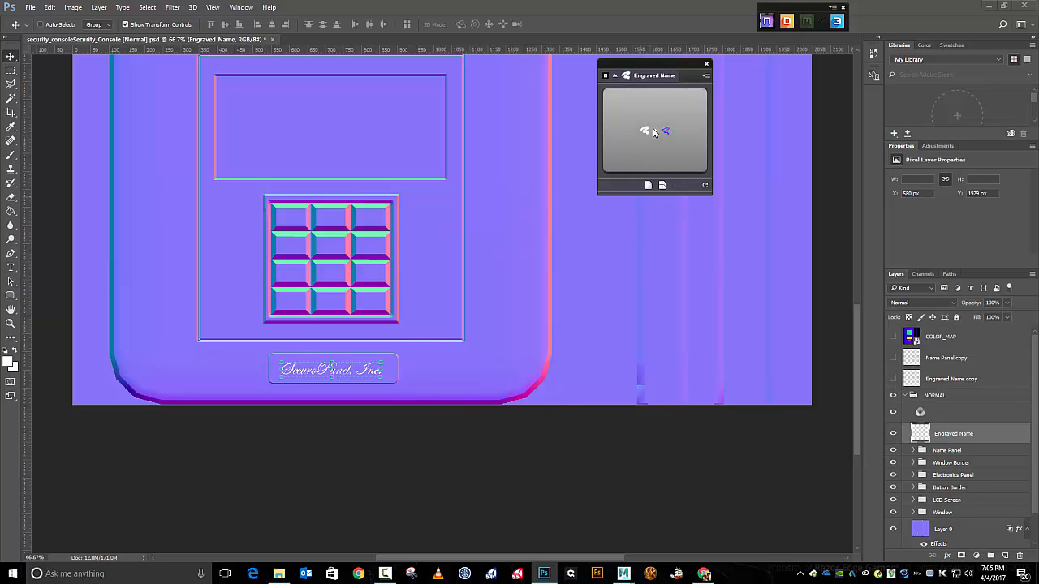
left_click(654, 133)
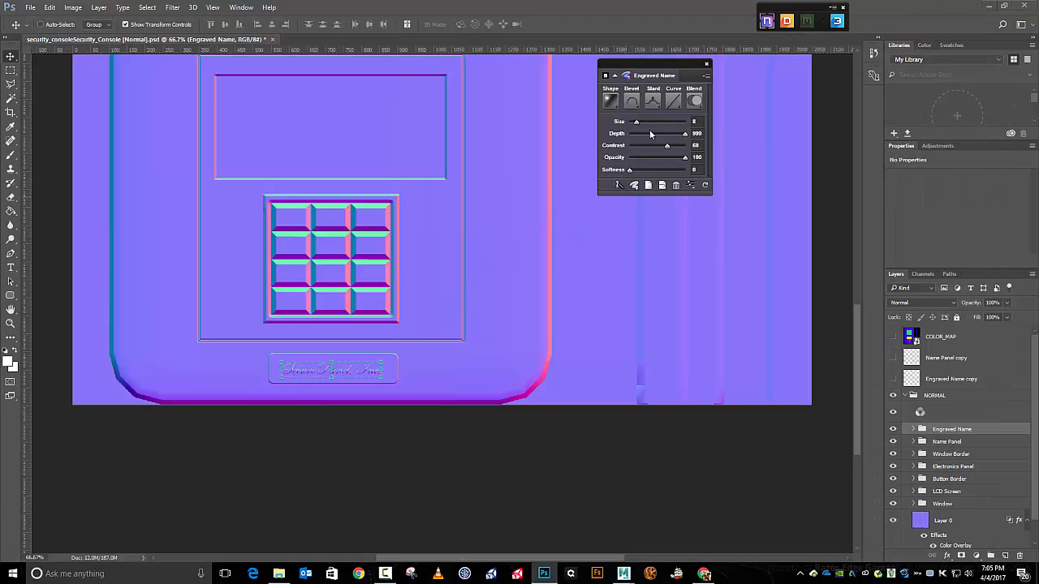
left_click(652, 100)
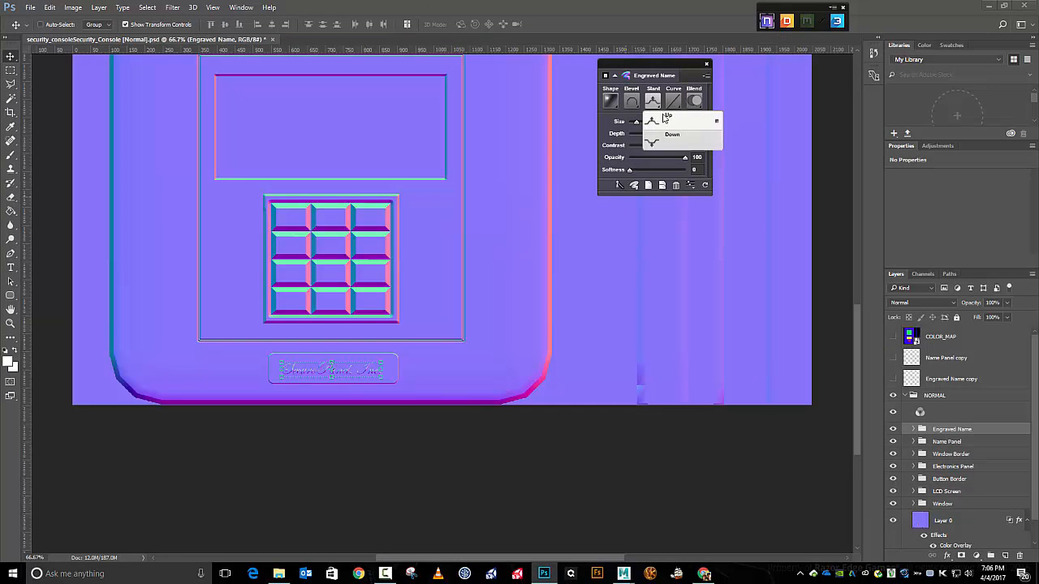
left_click(673, 138)
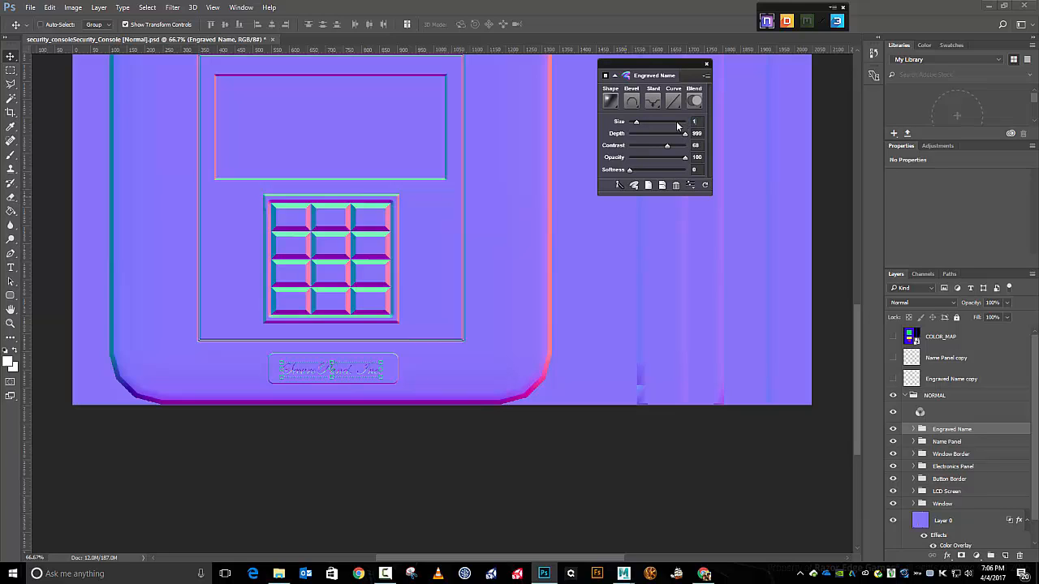
key("Return")
Examine the engraved company name both up close and in context with the rest of the console
scroll(380, 419, "up", 4)
scroll(380, 420, "down", 5)
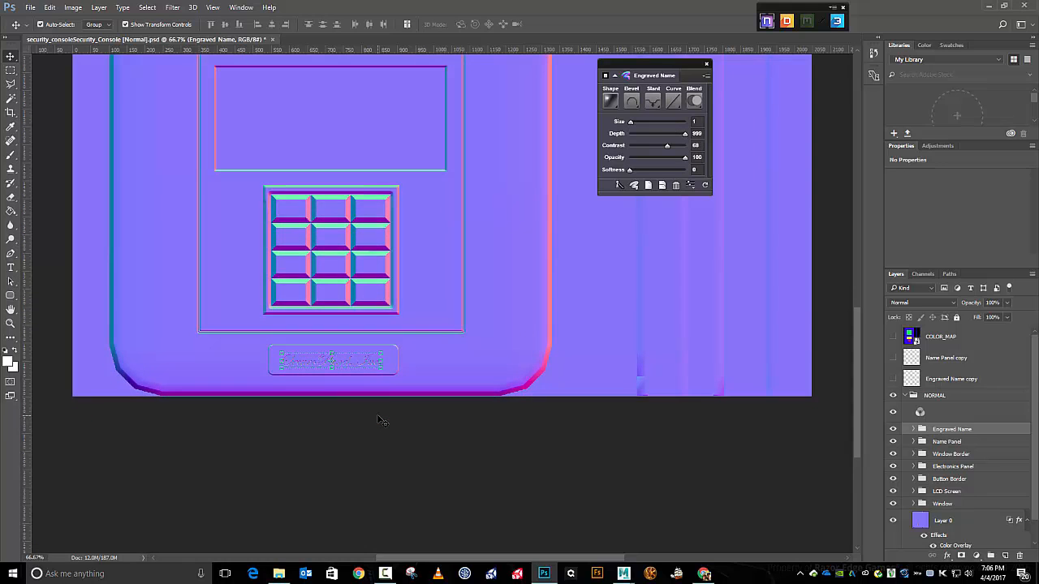
scroll(379, 420, "up", 2)
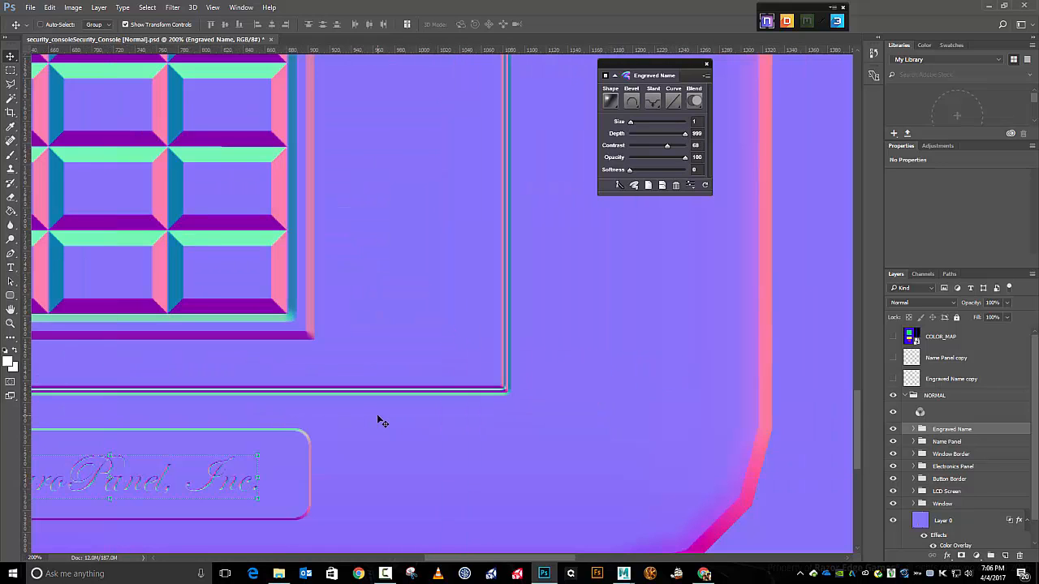
scroll(378, 420, "down", 2)
scroll(377, 414, "down", 2)
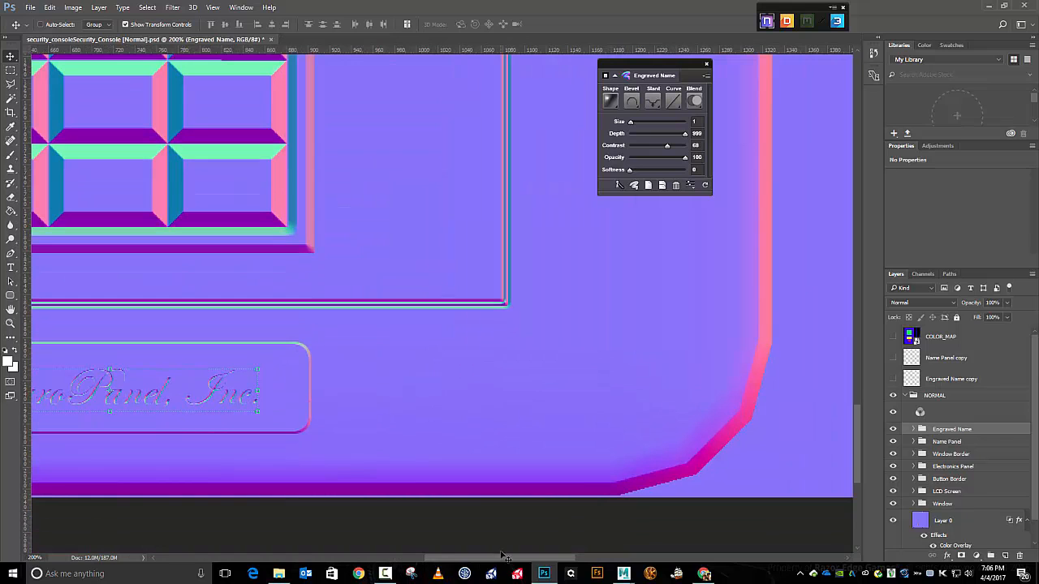
left_click_drag(498, 560, 423, 559)
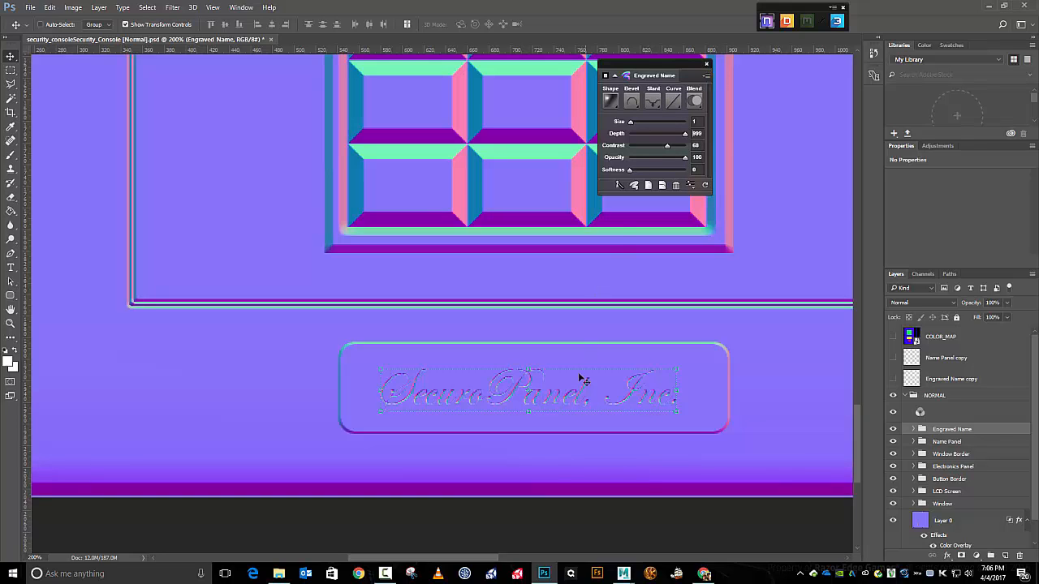
key("ctrl")
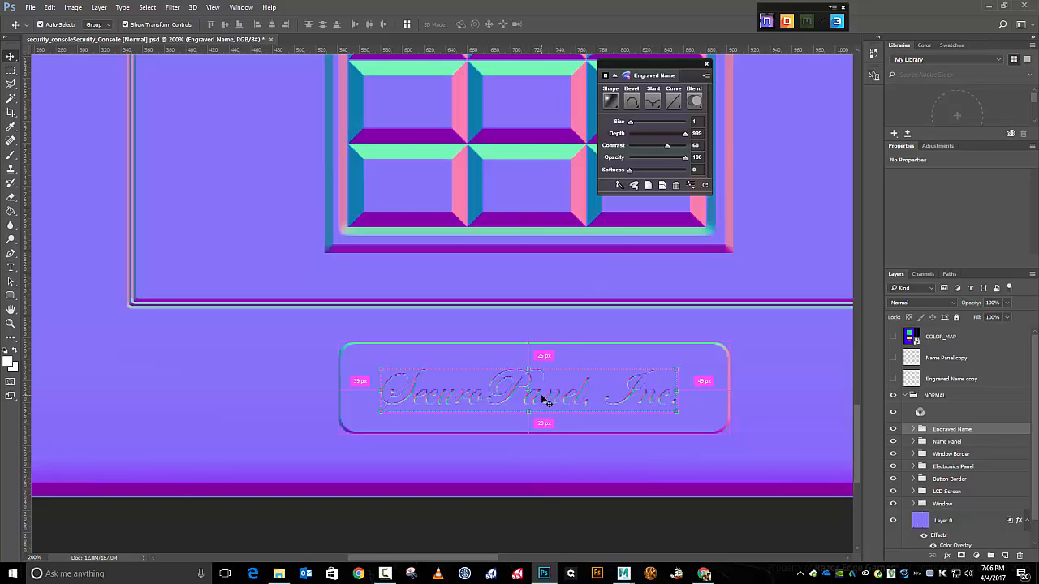
key("ctrl+minus")
key("ctrl+minus")
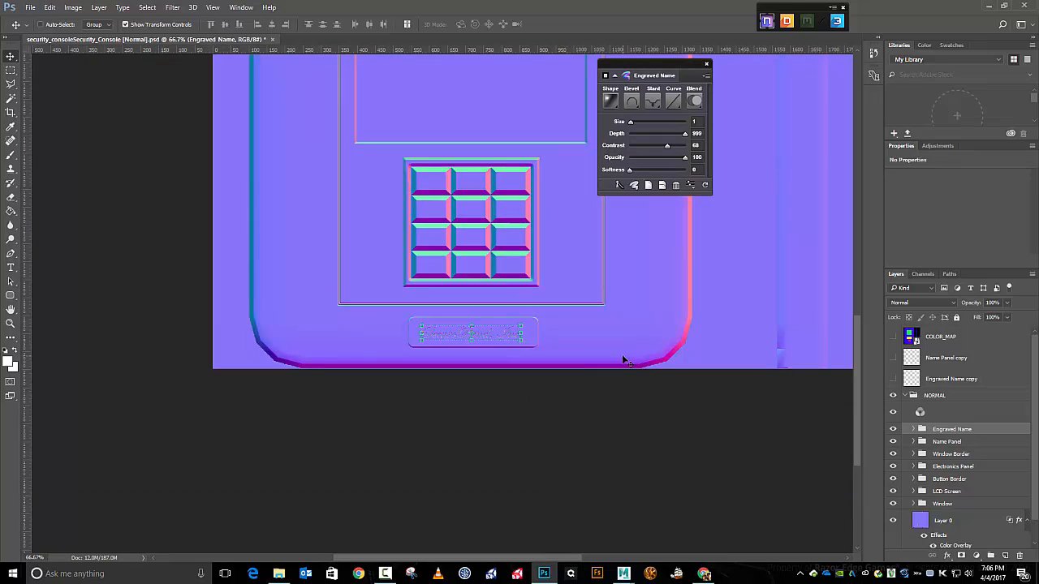
scroll(623, 358, "up", 5)
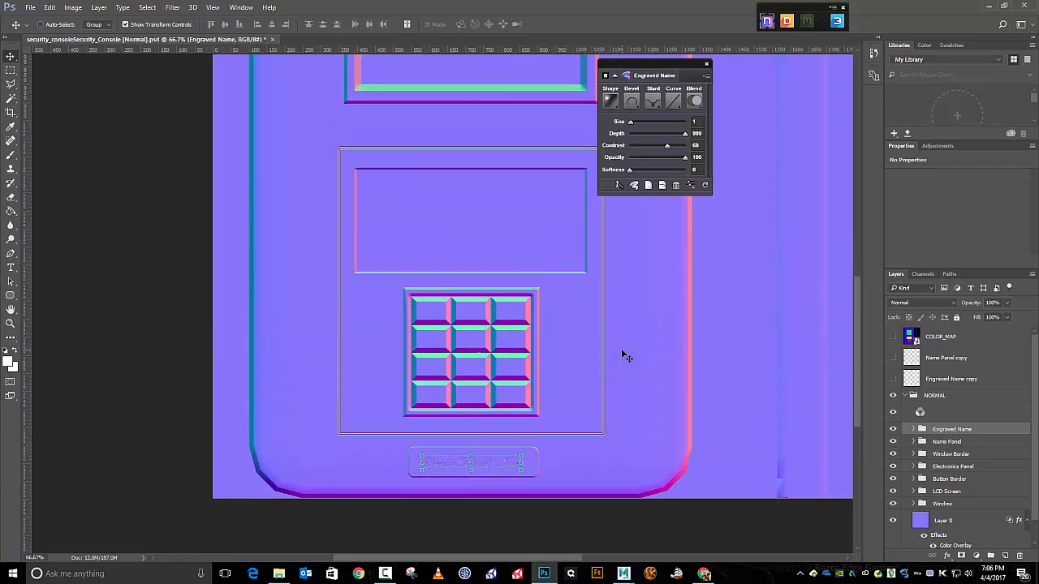
scroll(623, 354, "down", 2)
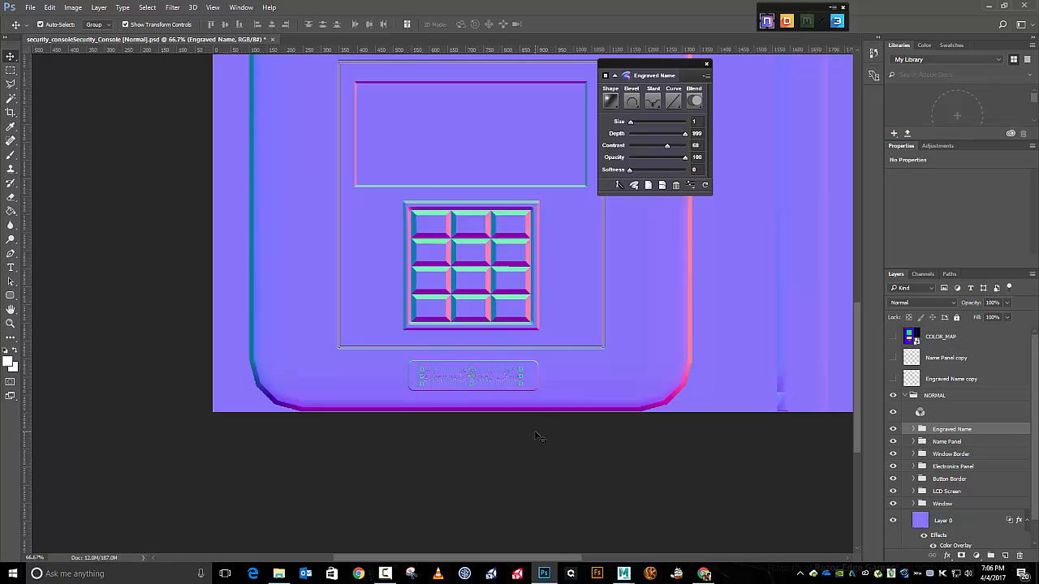
key("ctrl+plus")
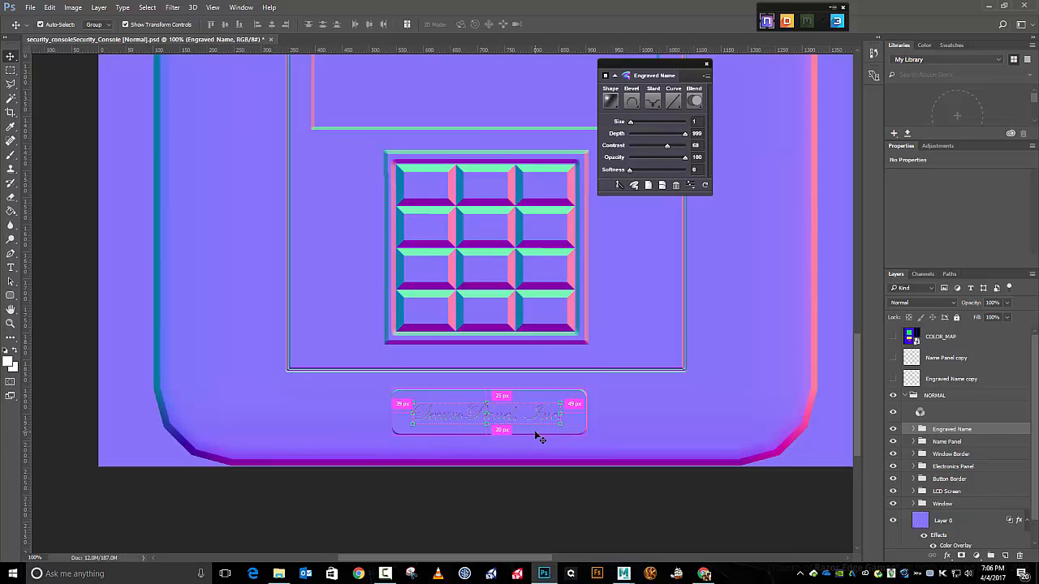
key("ctrl+plus")
scroll(536, 437, "down", 2)
scroll(535, 437, "down", 2)
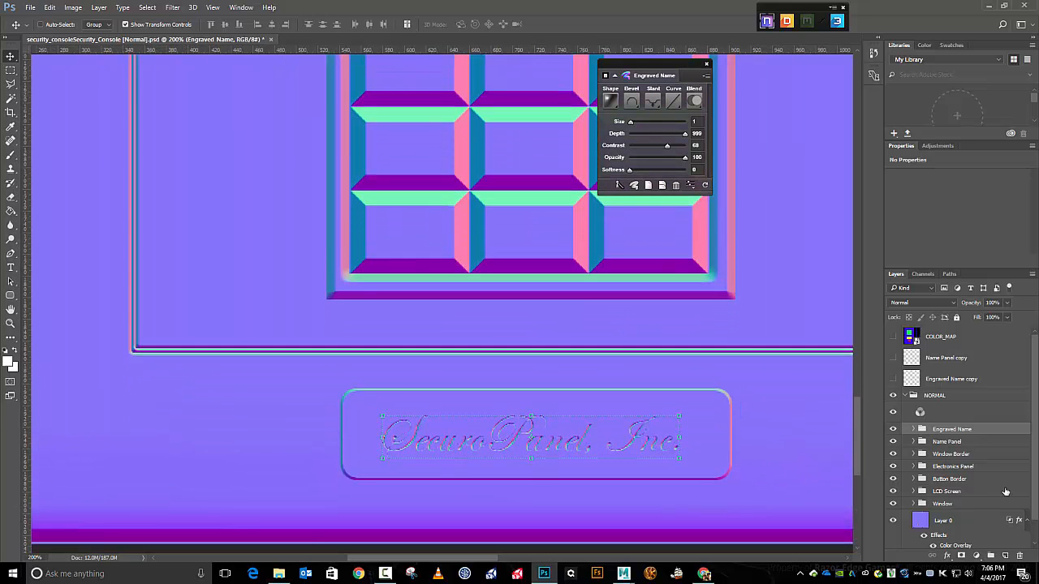
Add a new layer above the Engraved Name group and name it Rivets
left_click(1005, 557)
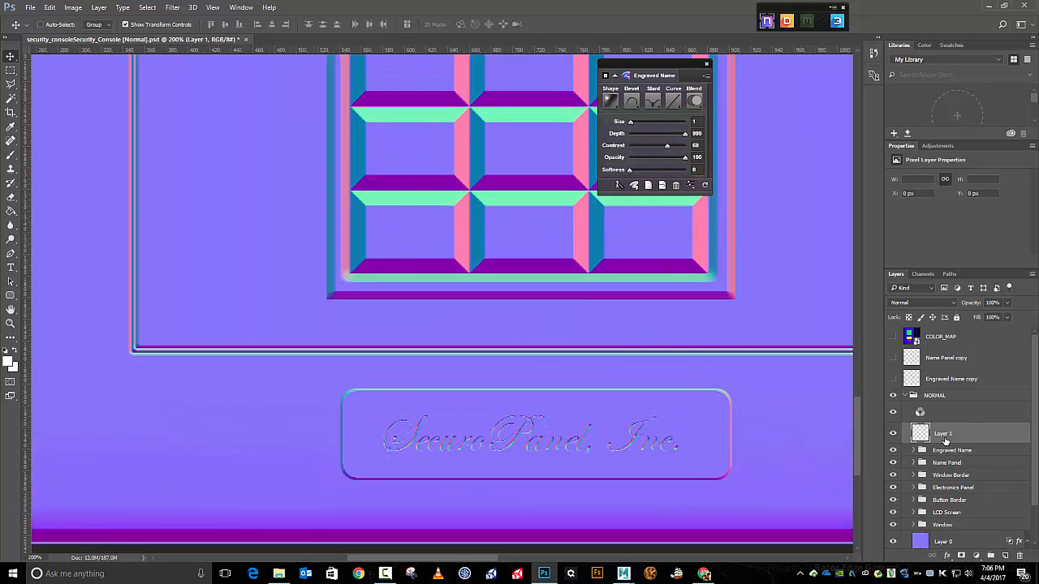
double_click(944, 436)
type("Rivets")
key("Return")
Select a circle about 14 px wide in the name panel's upper-left corner, fill it with white at 100% opacity and deselect
left_click_drag(14, 75, 41, 80)
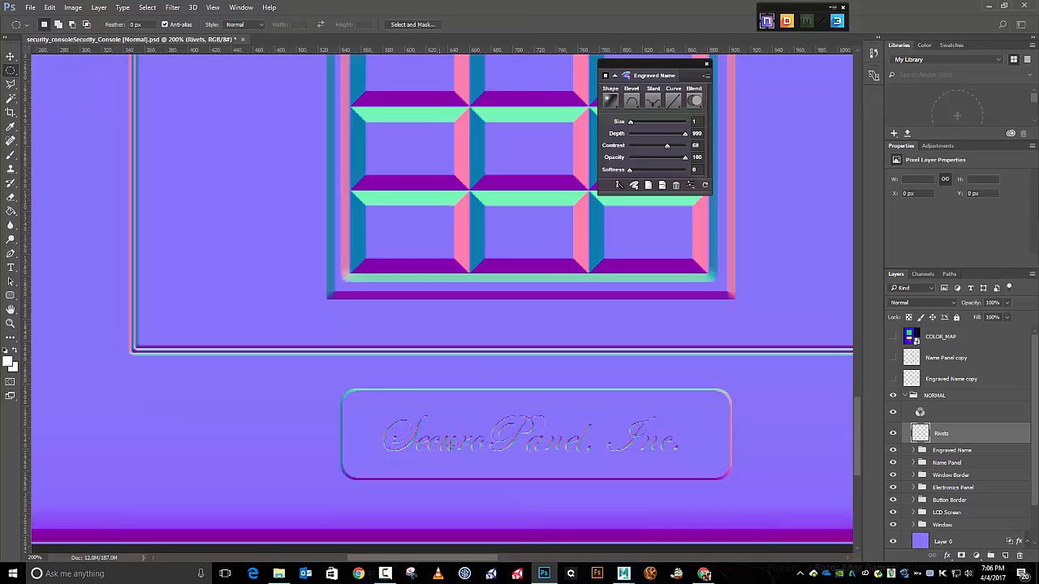
left_click_drag(352, 399, 363, 410)
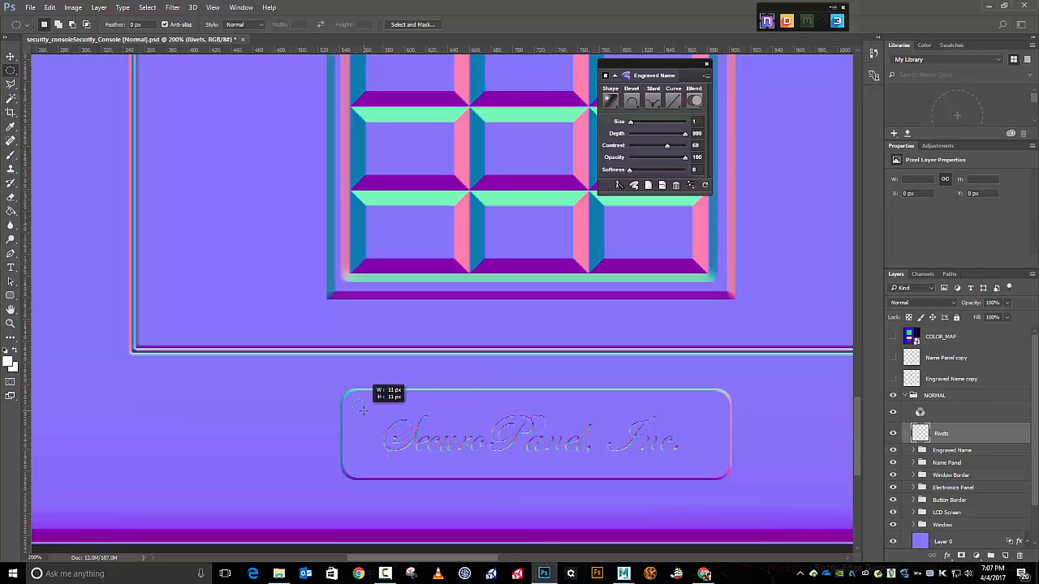
left_click_drag(363, 410, 366, 413)
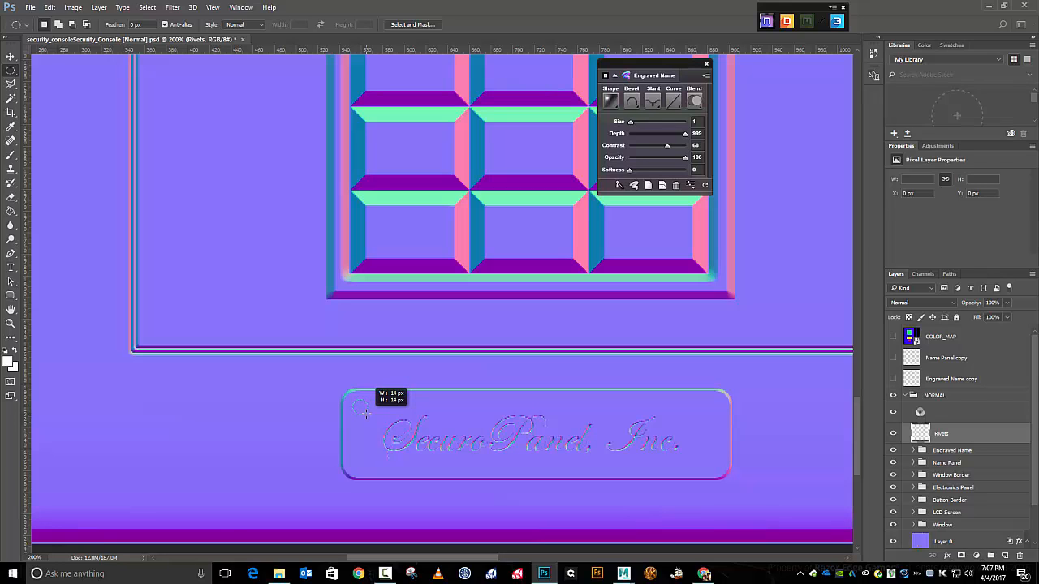
left_click_drag(366, 414, 363, 411)
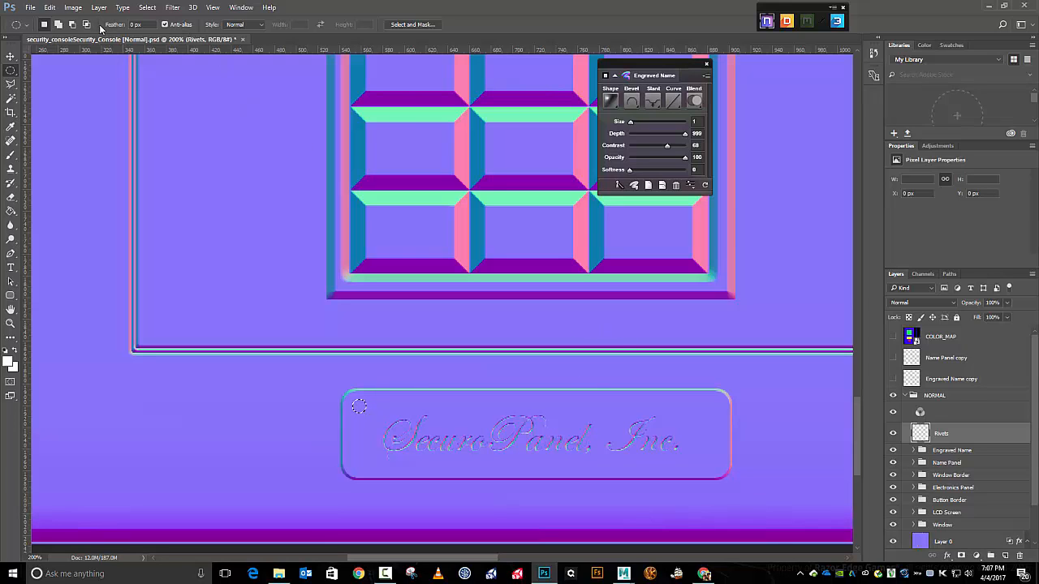
key("shift+F5")
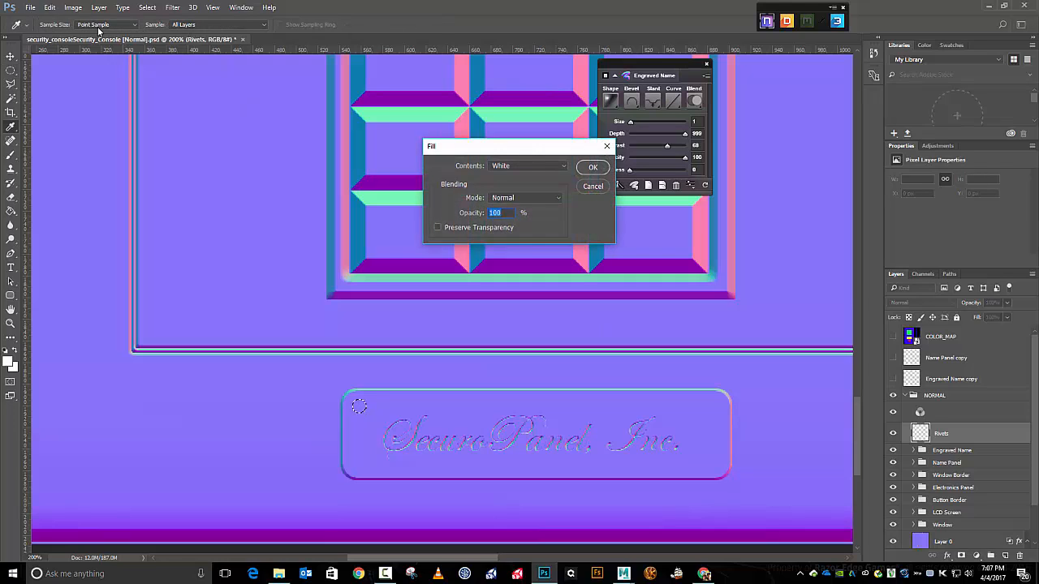
key("Return")
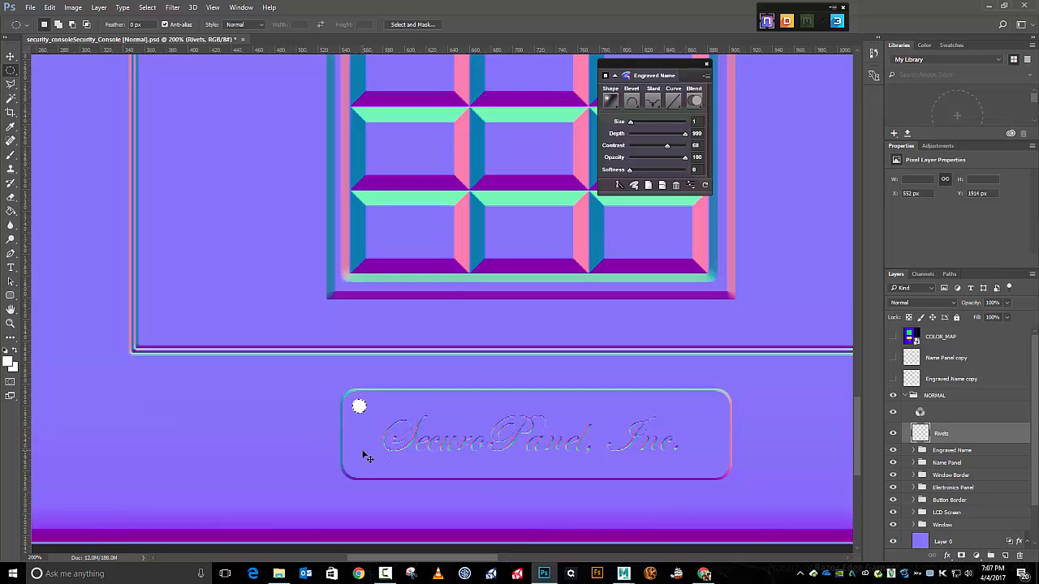
key("ctrl+d")
Duplicate the white rivet circle onto its own layer and place the copy directly below it in the name panel's lower-left corner
left_click(918, 435, "ctrl")
key("ctrl+shift+alt+n")
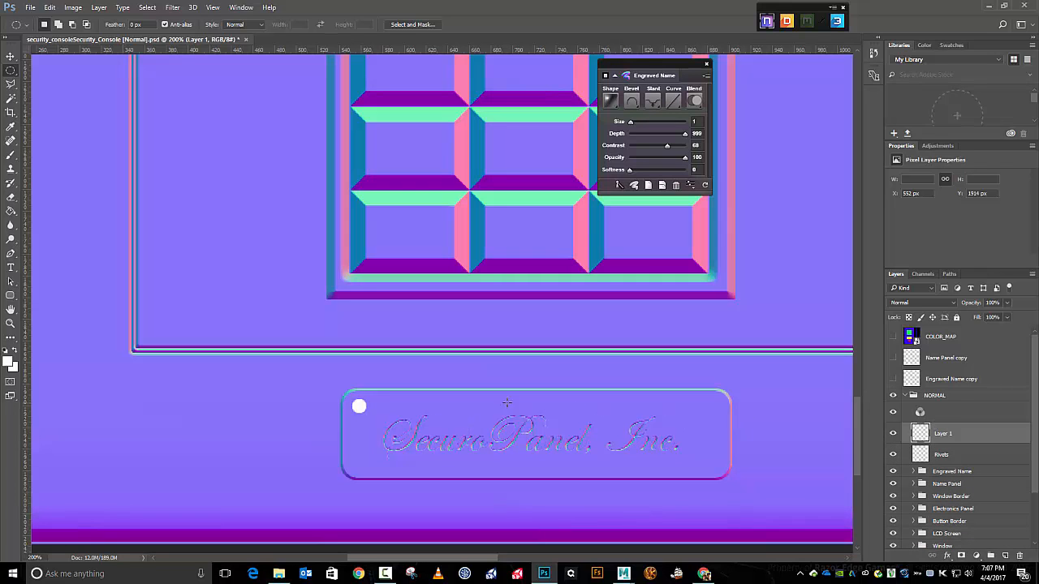
key("ctrl+minus")
key("ctrl+minus")
key("ctrl+minus")
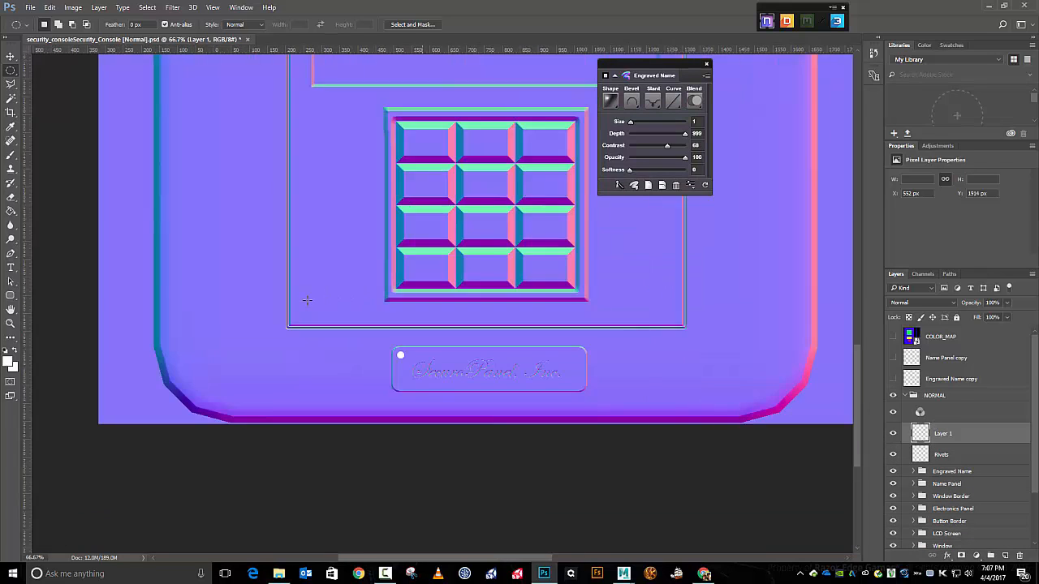
key("ctrl+plus")
key("ctrl+plus")
key("ctrl+plus")
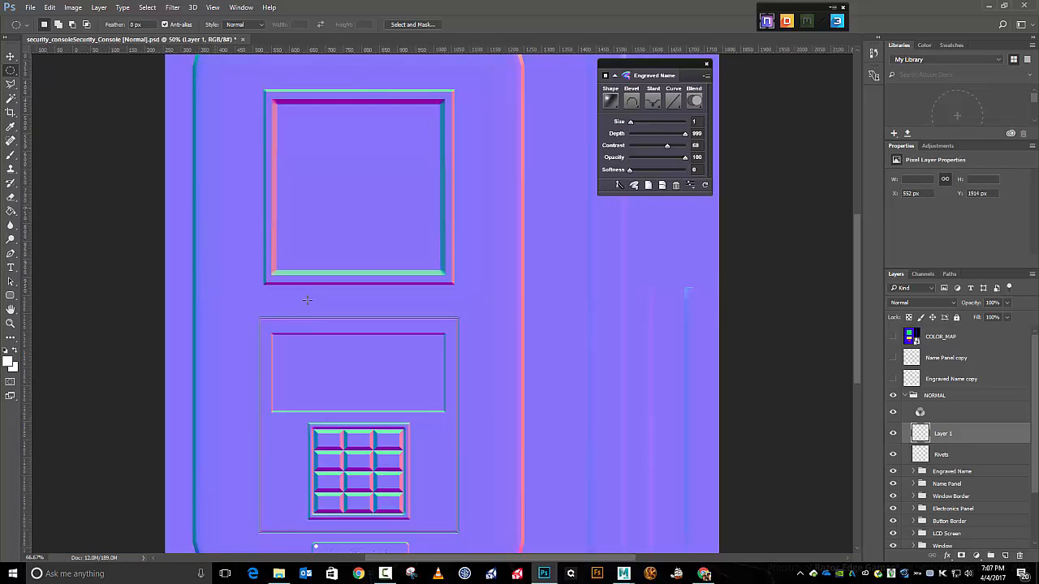
scroll(308, 301, "down", 15)
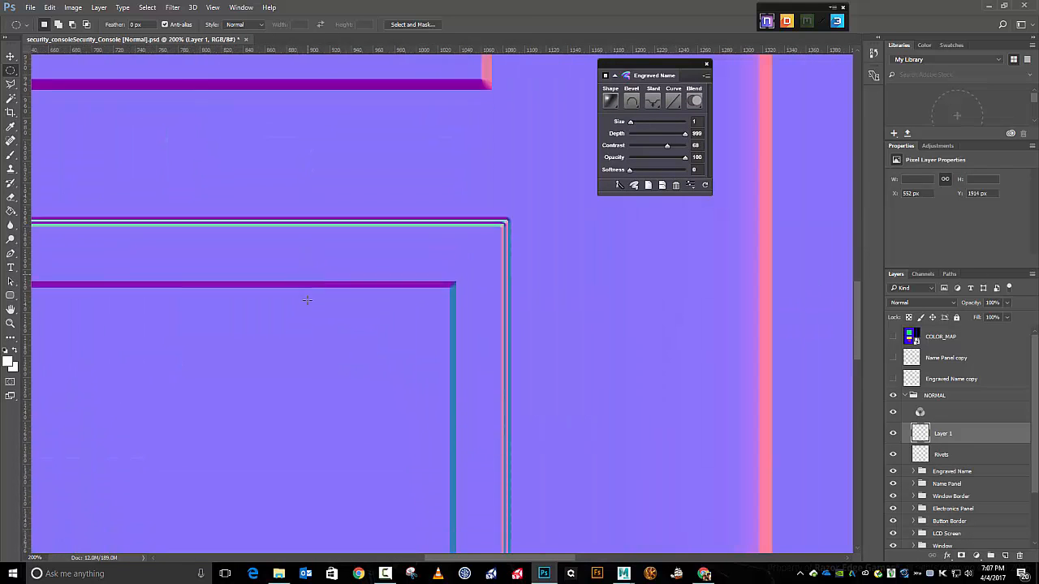
scroll(308, 301, "down", 15)
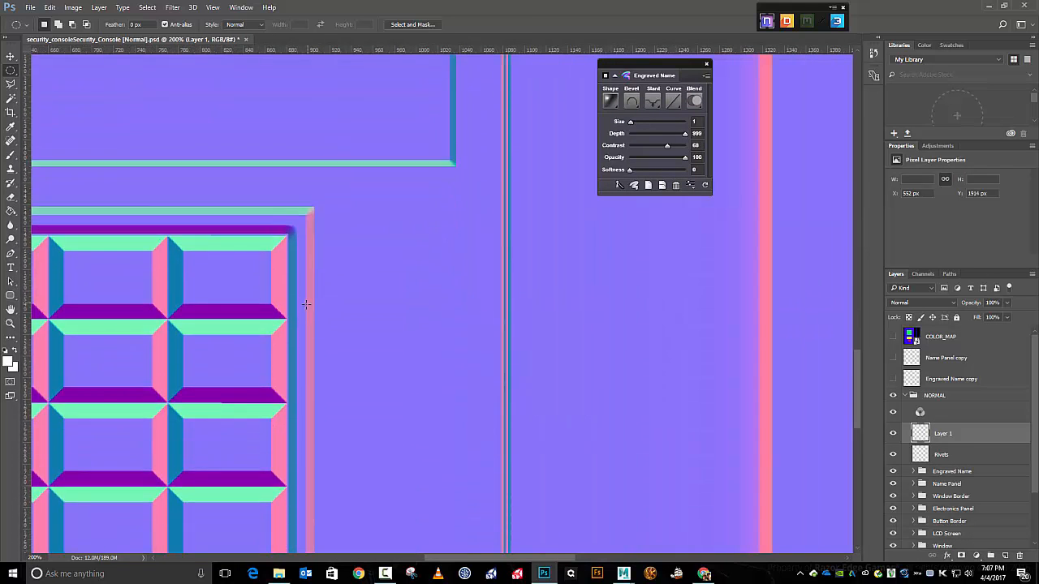
scroll(302, 327, "down", 10)
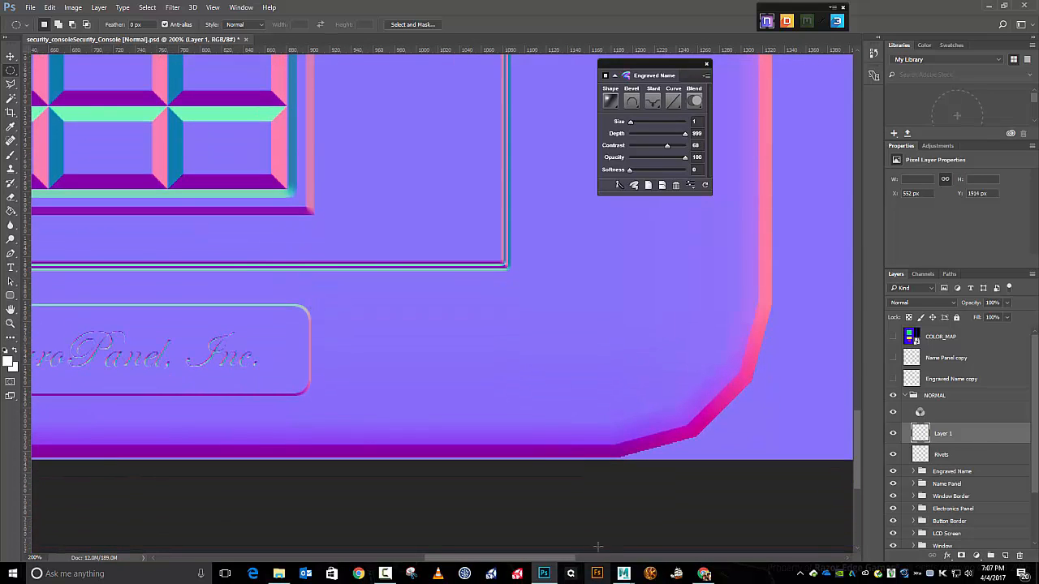
left_click_drag(561, 558, 449, 560)
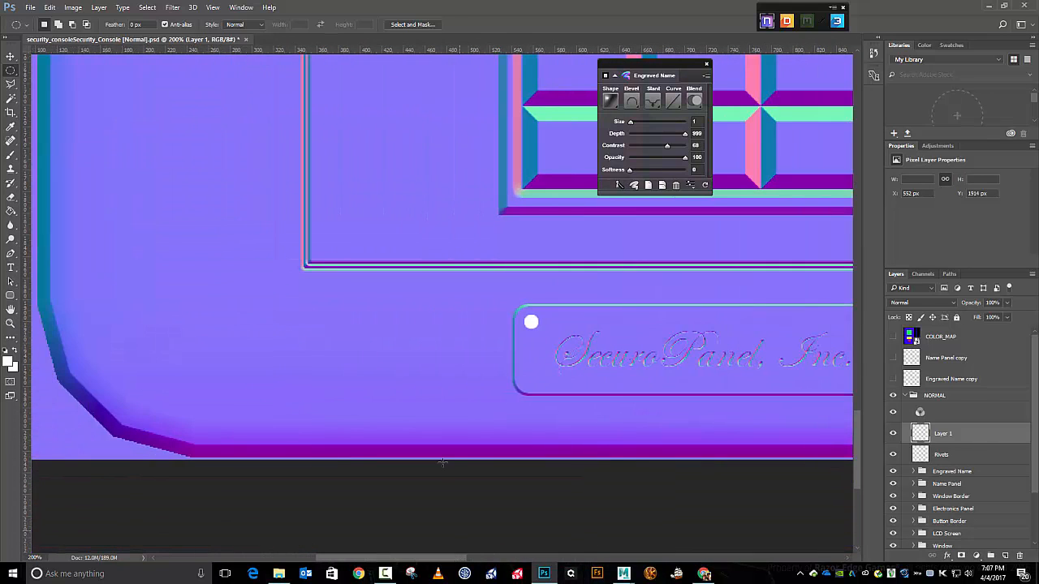
left_click(11, 55)
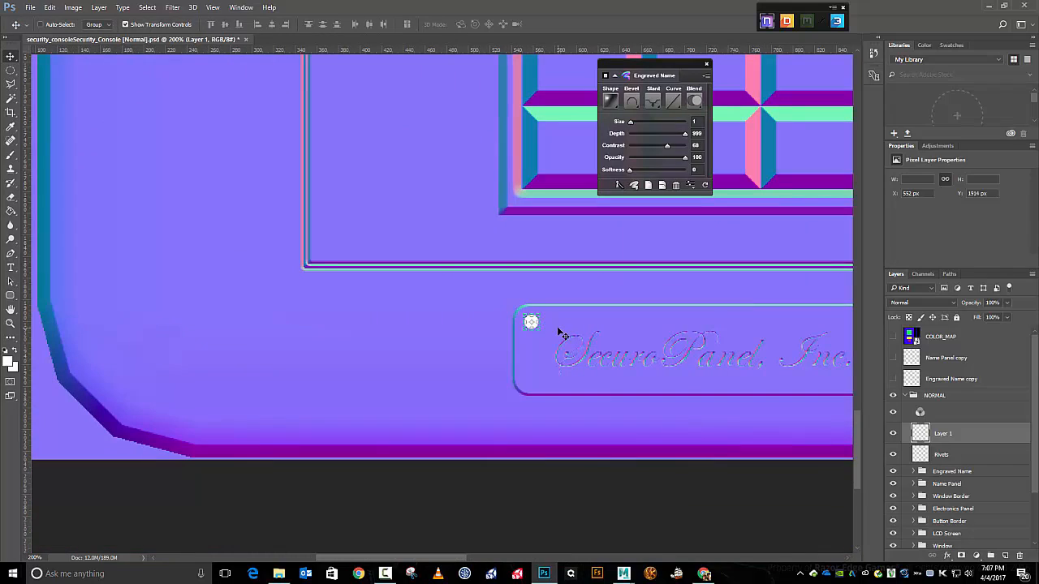
key("ctrl+plus")
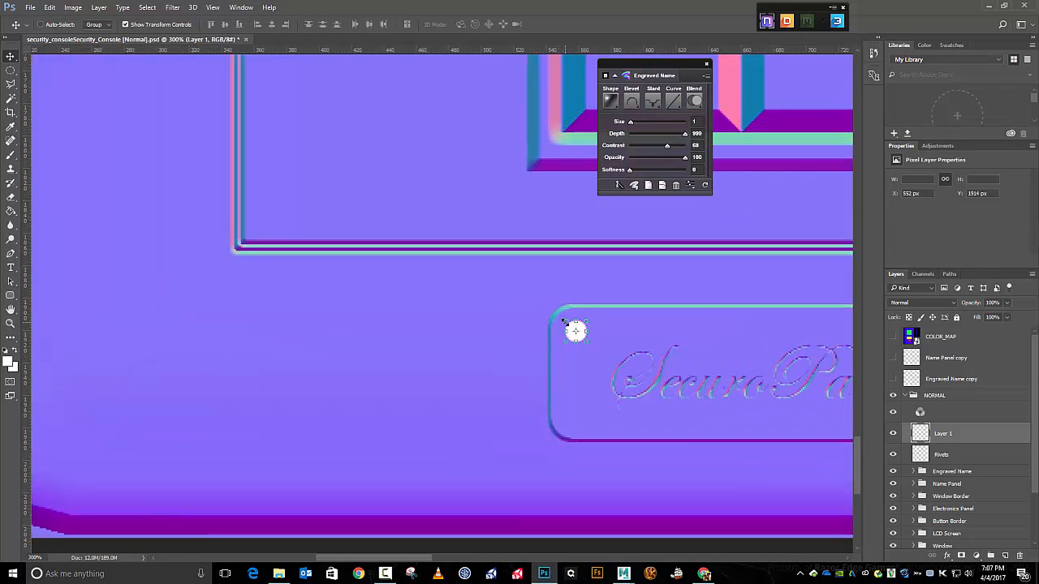
left_click_drag(582, 333, 581, 422)
Merge the two rivet circle layers at the name panel's left end into a single layer
left_click(946, 456, "shift")
right_click(942, 455)
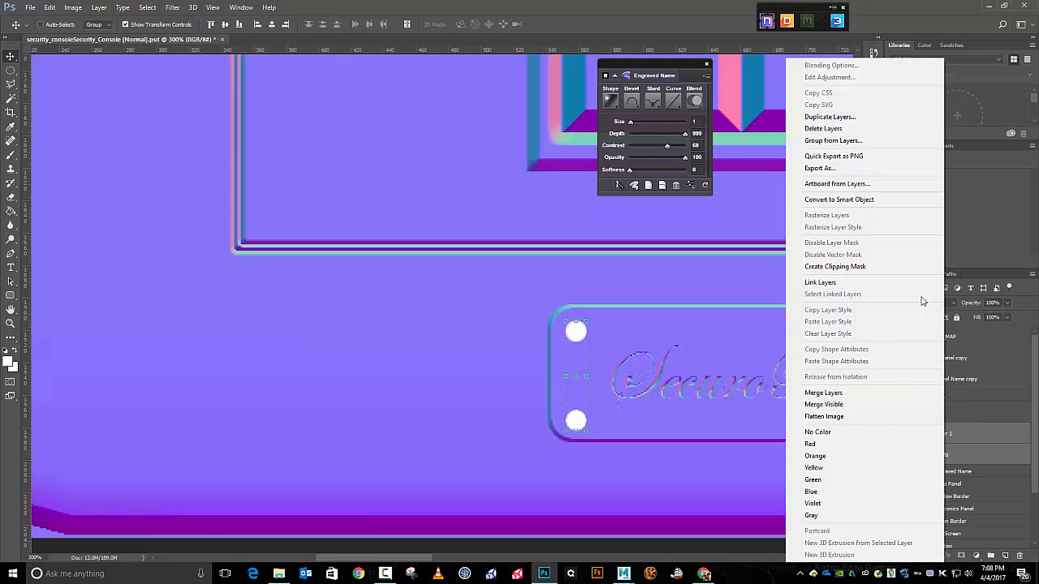
left_click(826, 394)
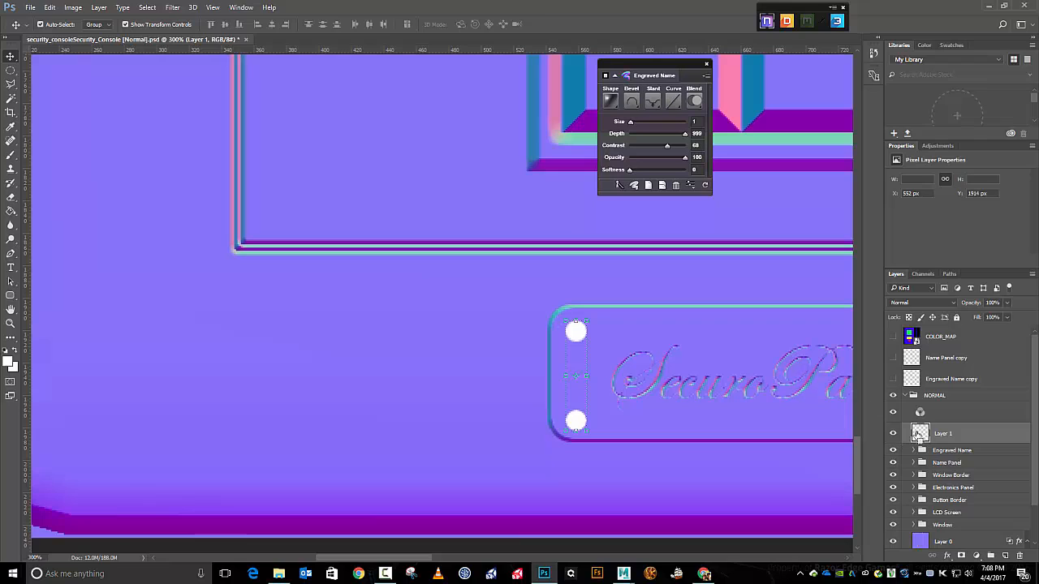
Duplicate the merged pair of rivet circles onto its own layer and place the copy level at the name panel's right end
left_click(920, 433, "ctrl")
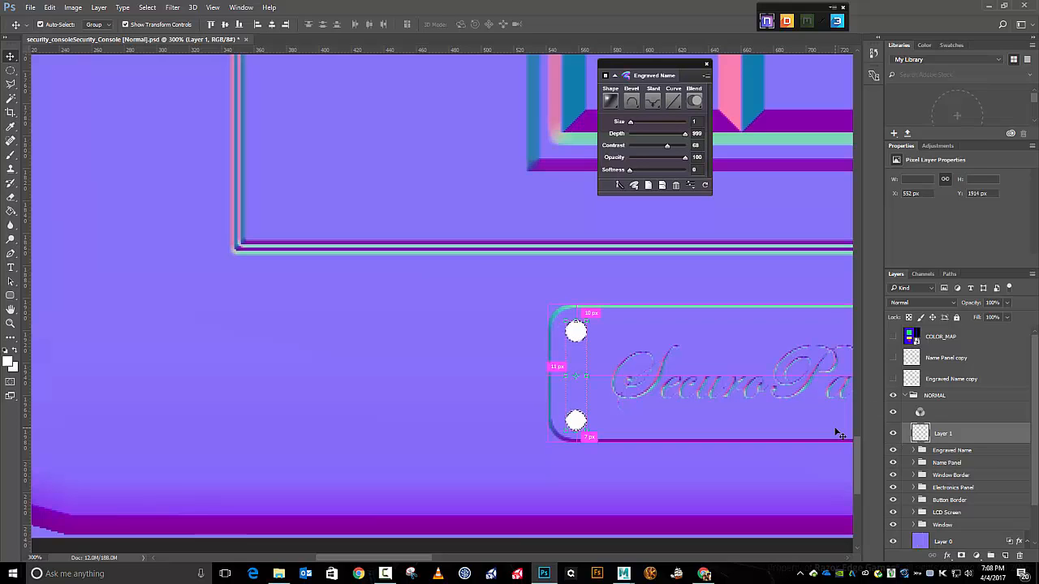
key("ctrl+j")
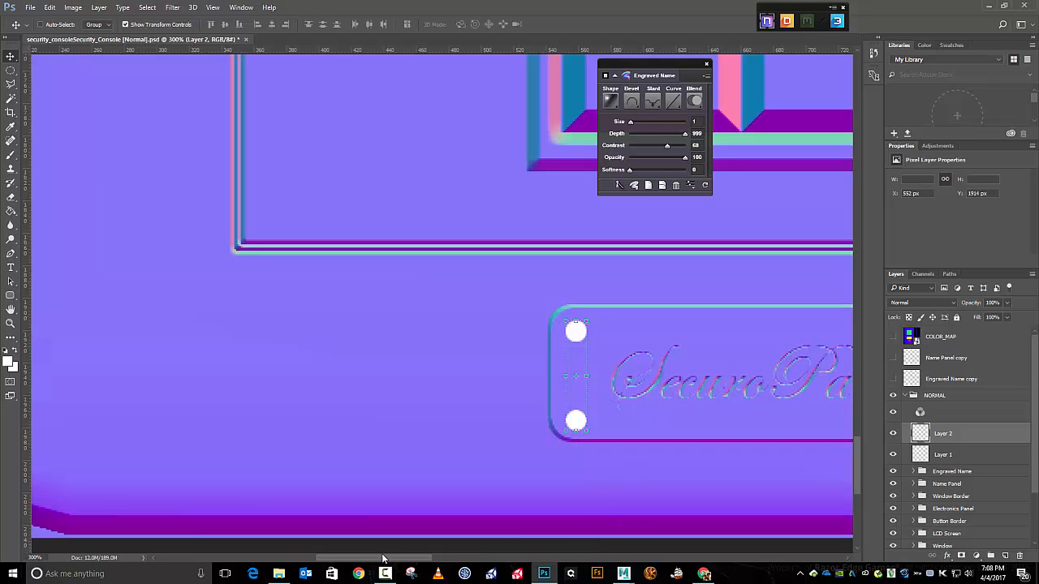
left_click_drag(387, 558, 440, 557)
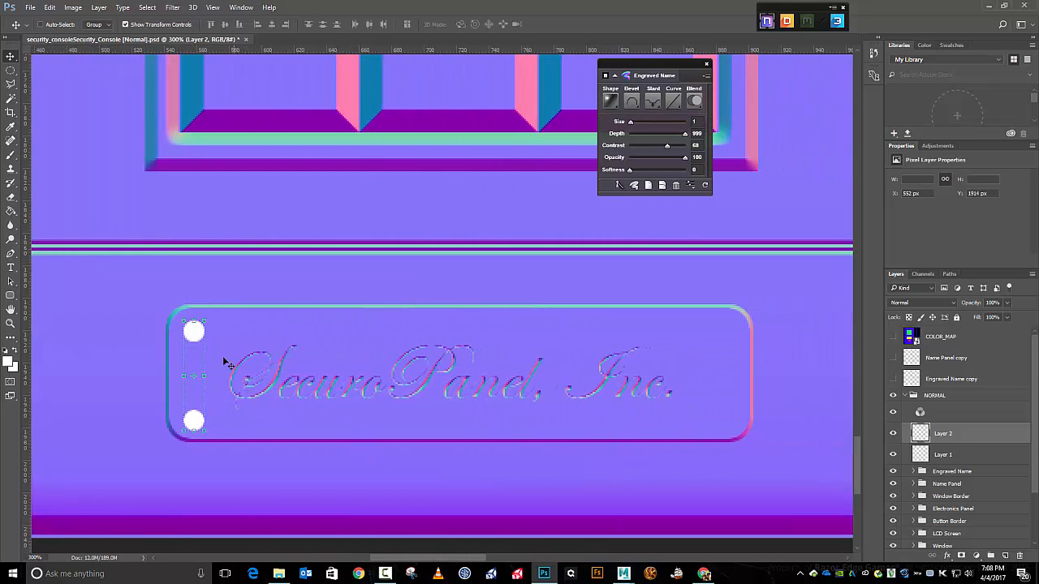
left_click_drag(200, 341, 729, 337)
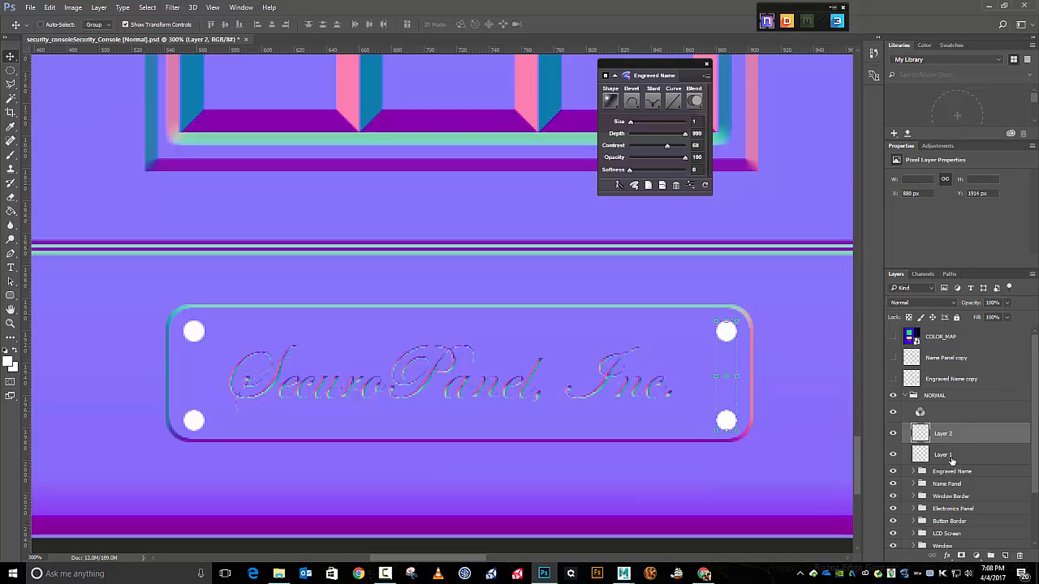
Merge the left and right rivet layers into one layer and name it Rivets
left_click(944, 457, "shift")
right_click(944, 457)
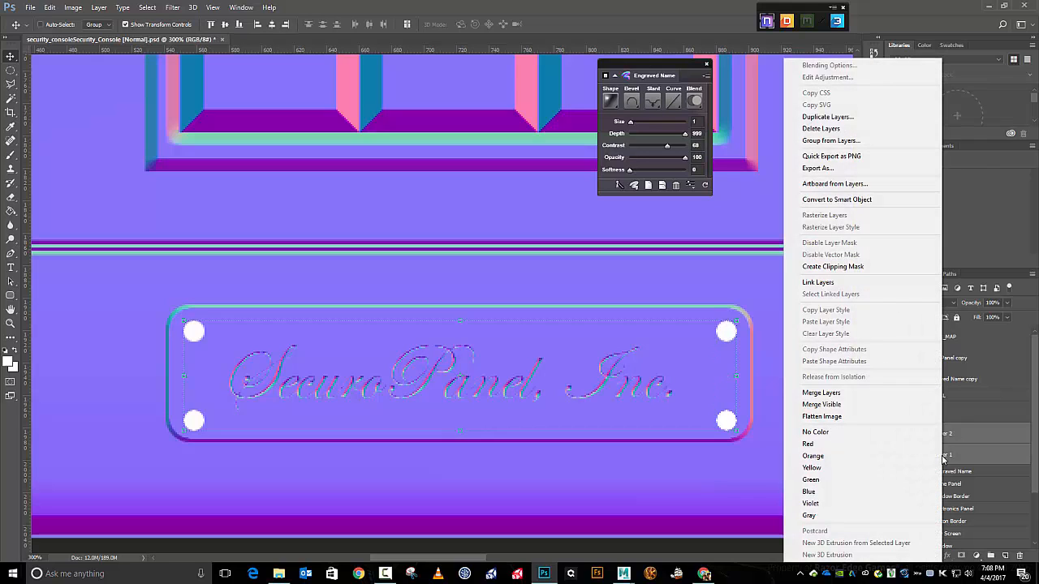
left_click(861, 397)
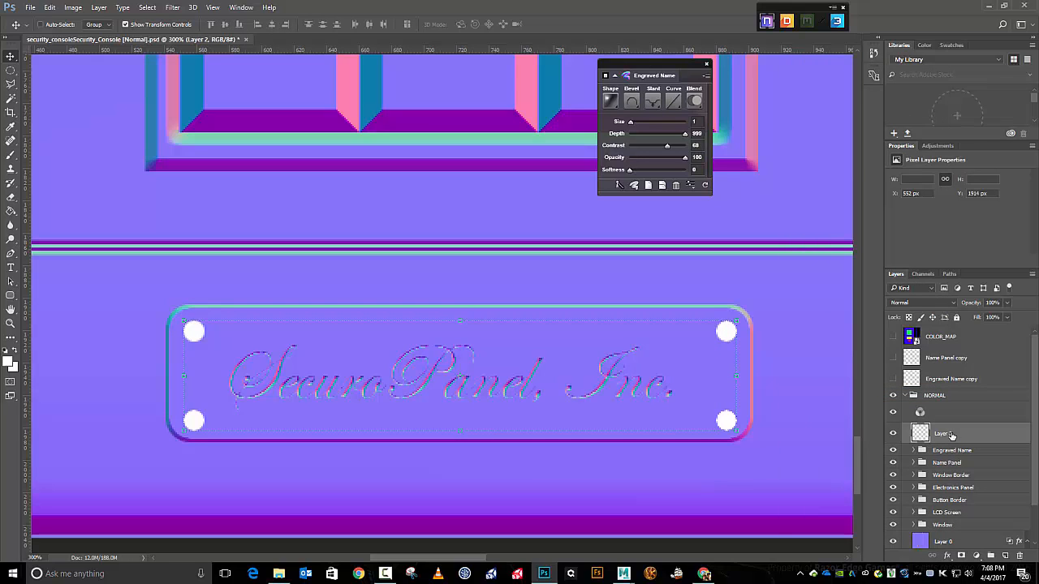
double_click(944, 434)
type("Rivets")
key("Return")
Duplicate the Rivets layer, move the copy out above the NORMAL group below Engraved Name copy, and hide it
key("ctrl+j")
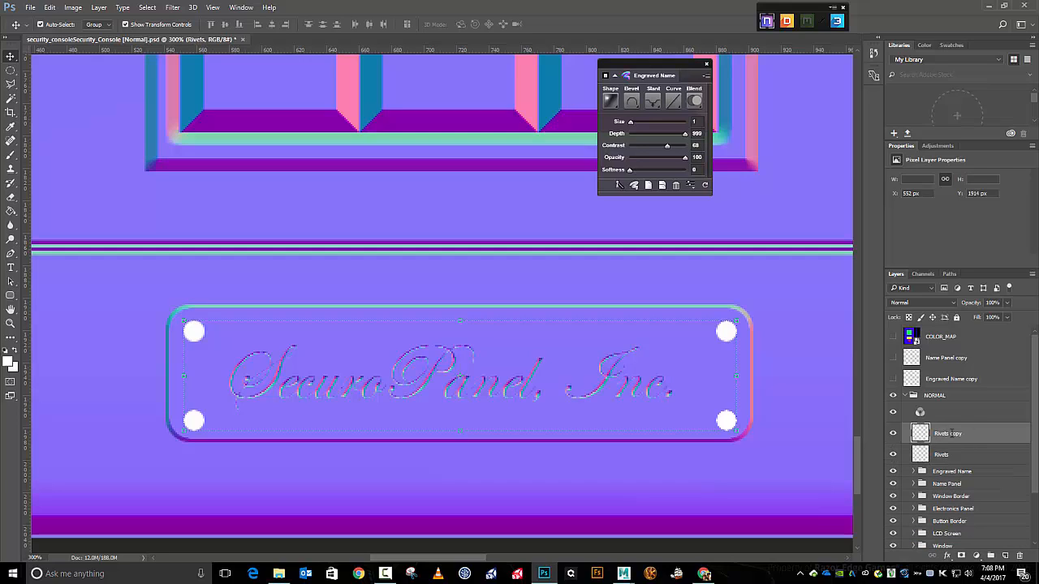
left_click_drag(952, 436, 935, 392)
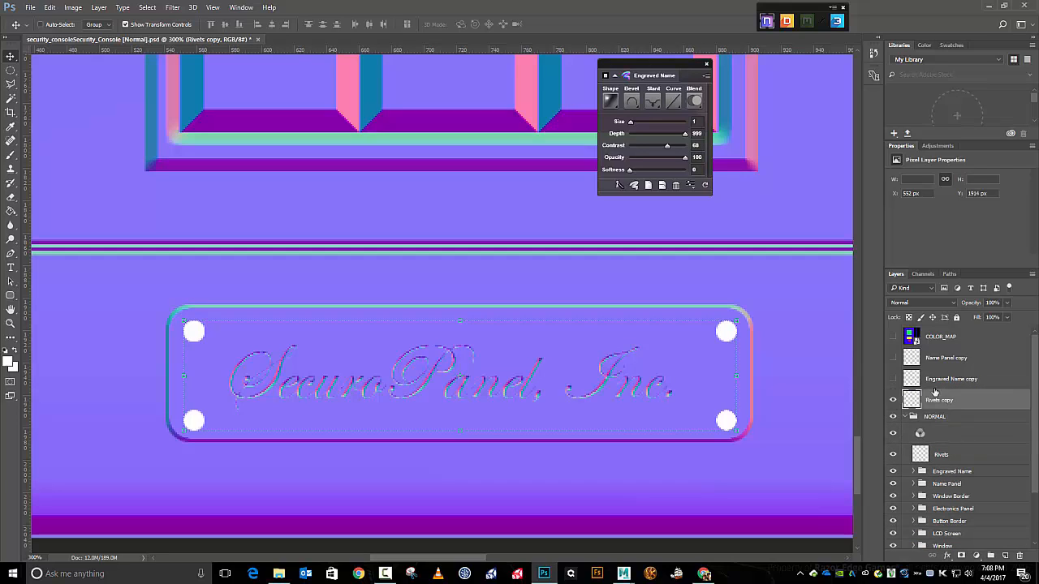
left_click(894, 400)
Convert the original Rivets layer into an NDO normal and set its size to 1
left_click(948, 459)
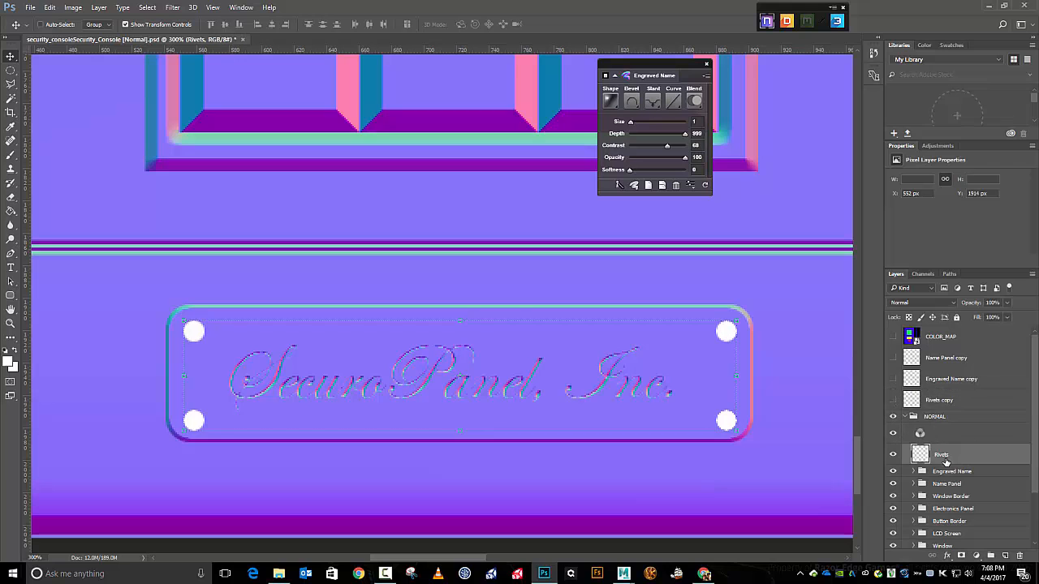
left_click(655, 118)
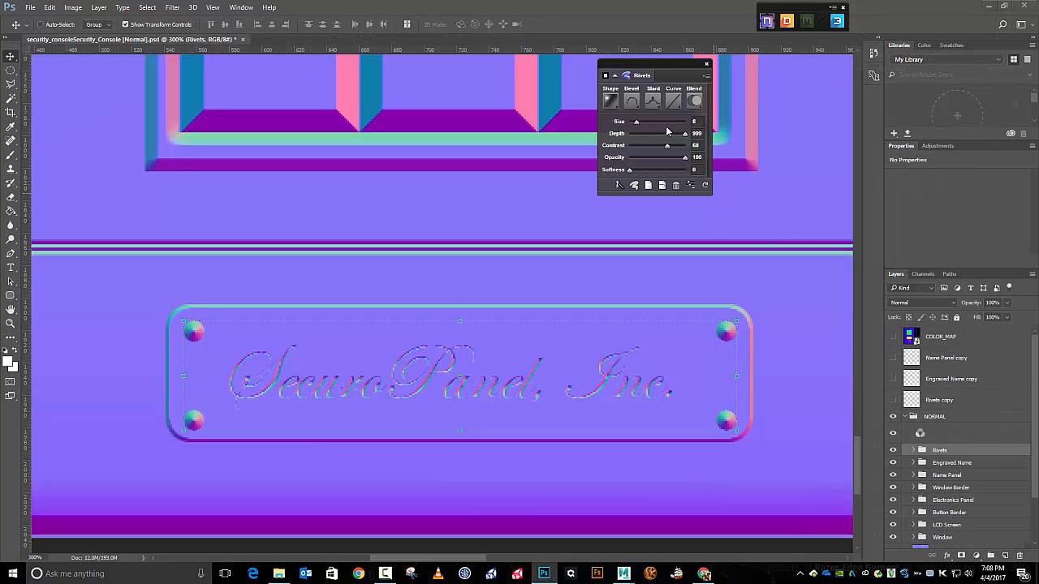
left_click_drag(636, 124, 632, 128)
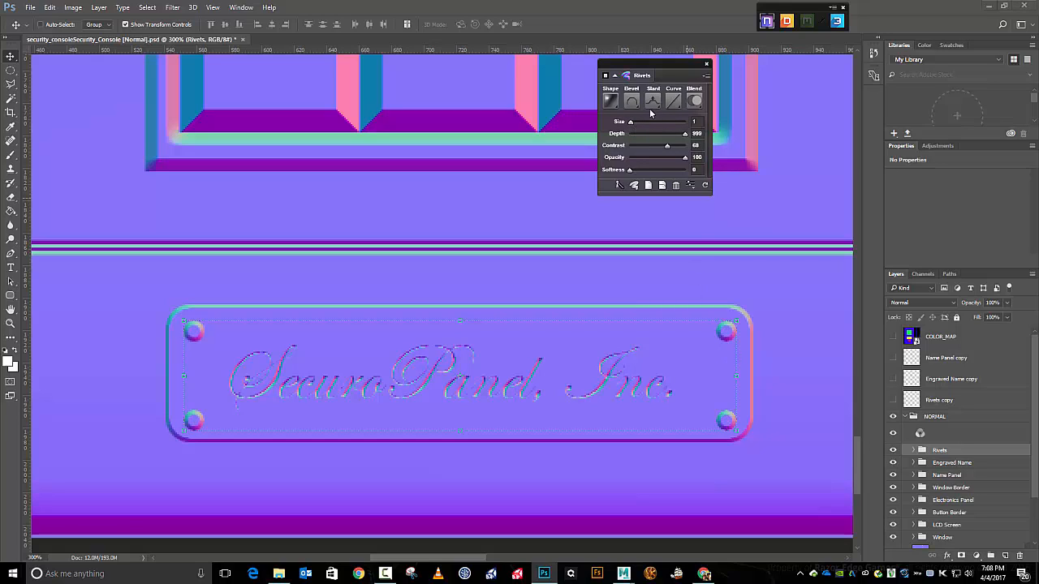
Give the rivets an Outer bevel with size 2, then try the Down slant and set it back to Up
left_click(631, 100)
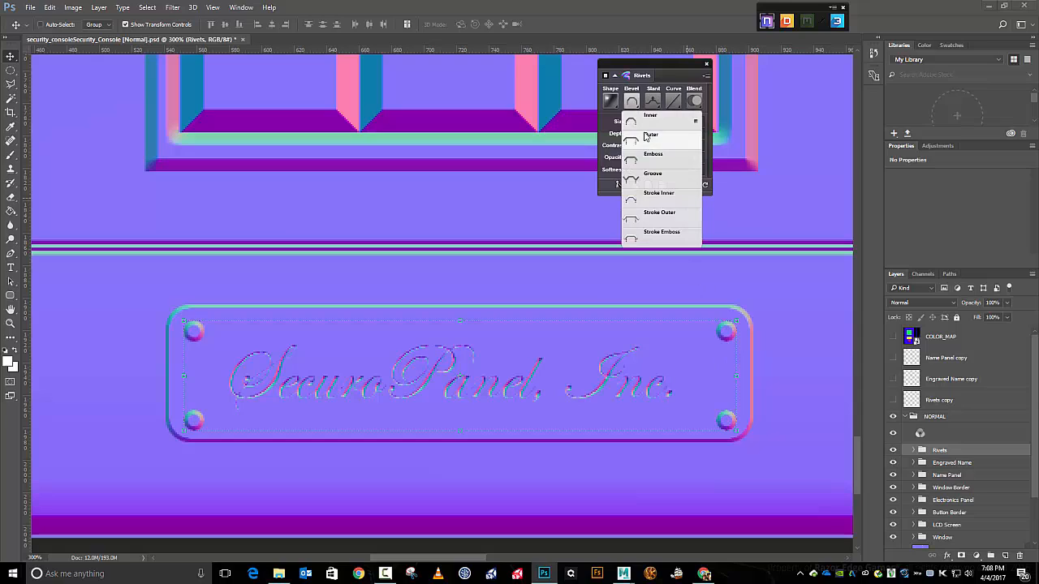
left_click(646, 135)
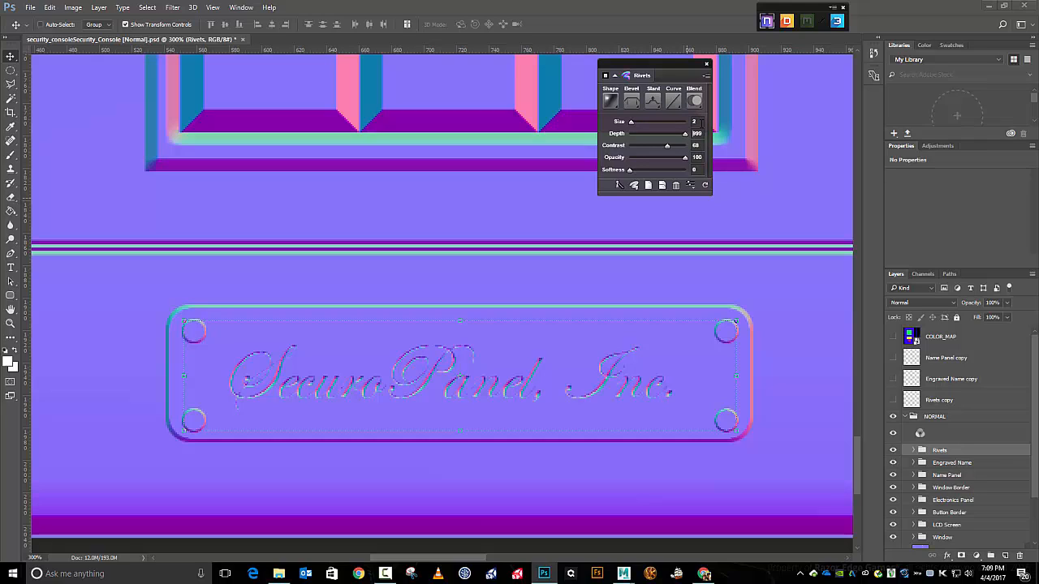
left_click(657, 108)
left_click(668, 138)
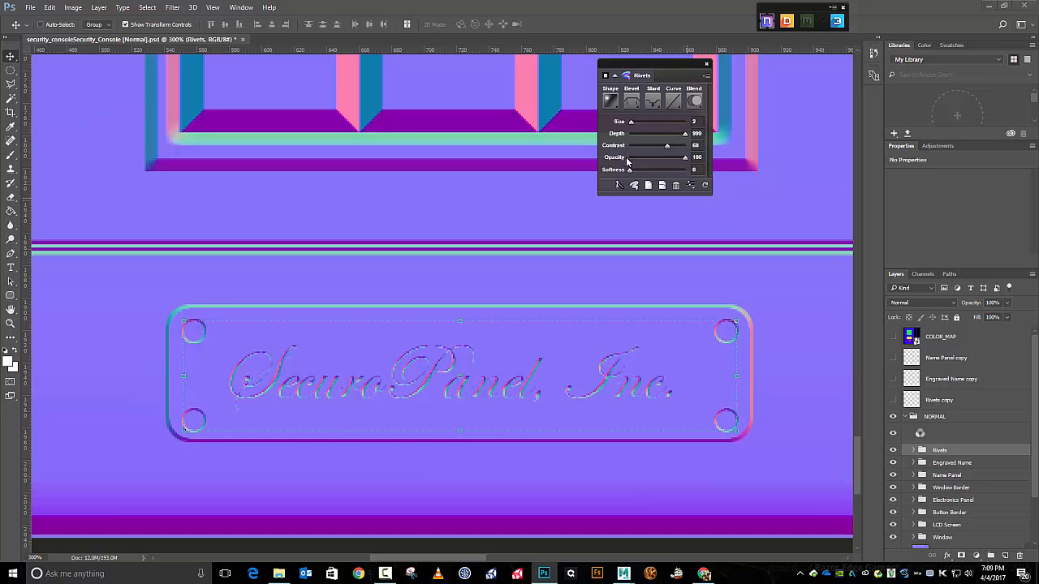
left_click(653, 100)
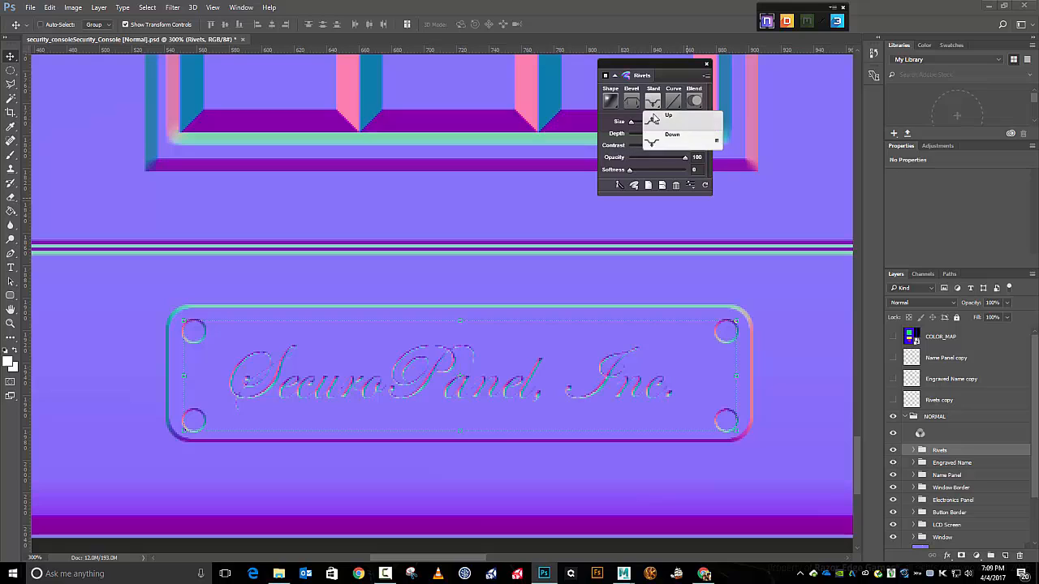
left_click(654, 118)
Try the Emboss bevel on the rivets, then switch the bevel back to Outer
left_click(632, 102)
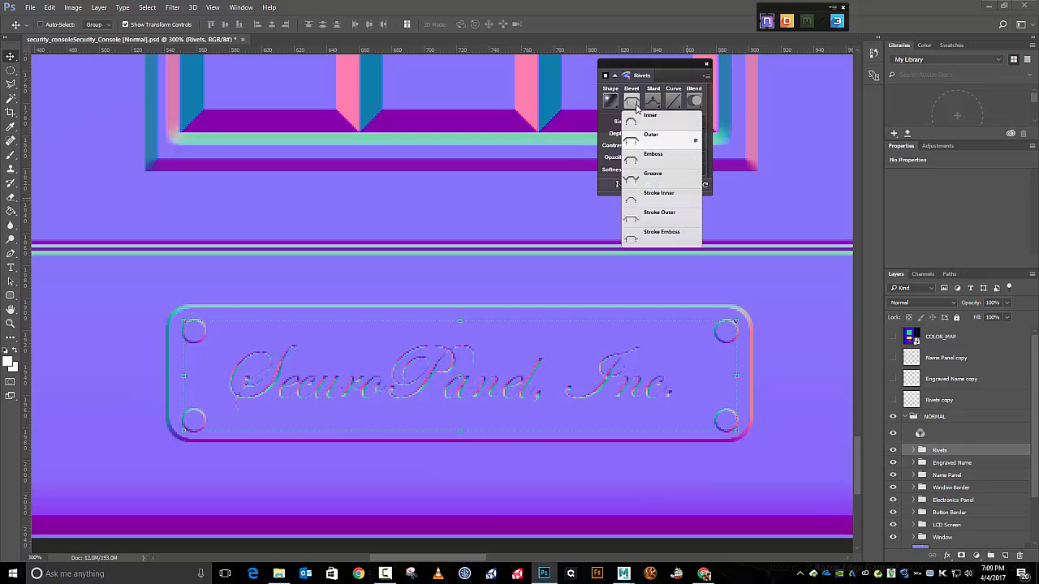
left_click(652, 156)
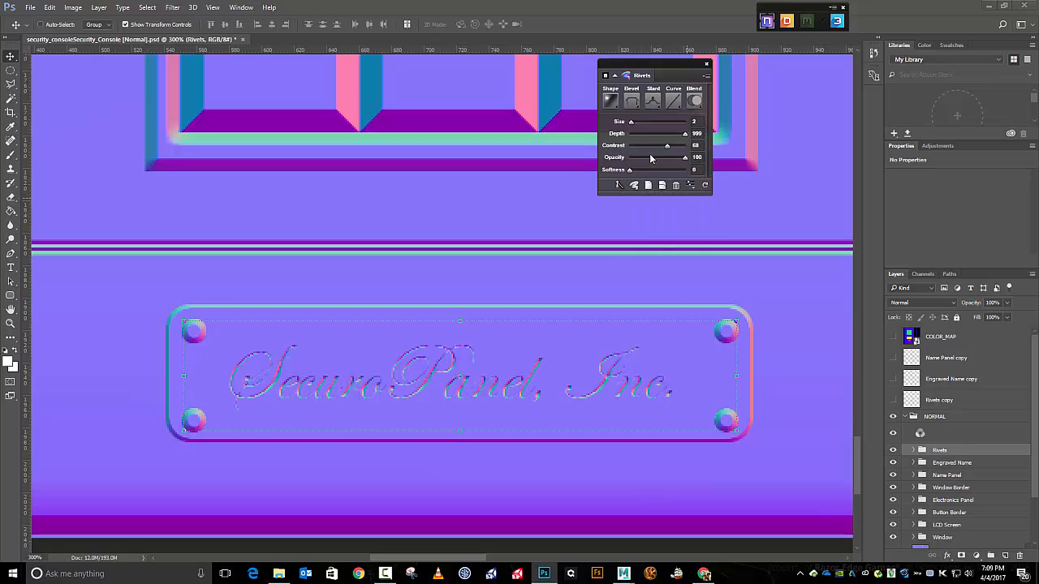
left_click(632, 100)
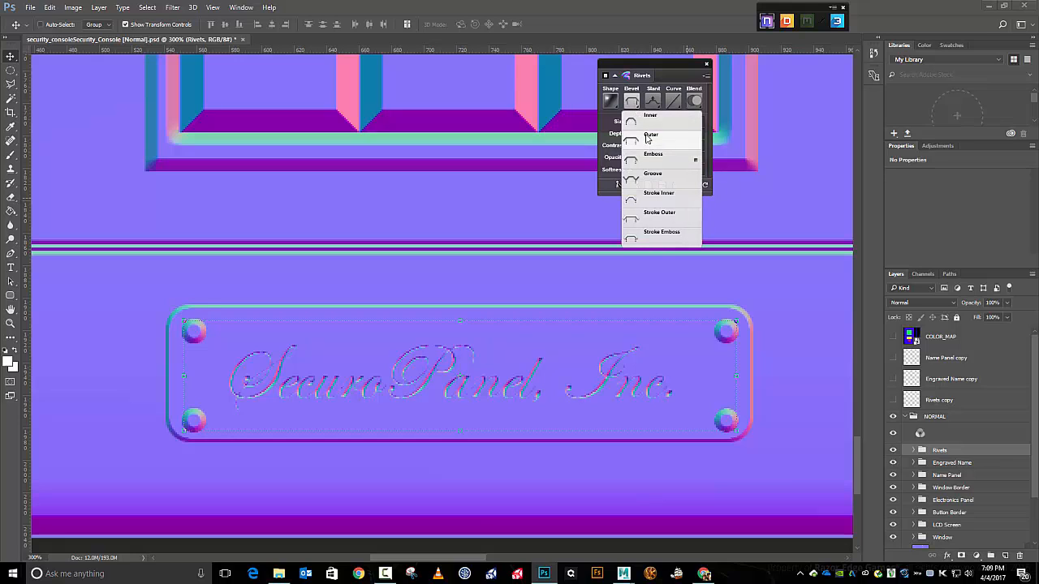
left_click(647, 138)
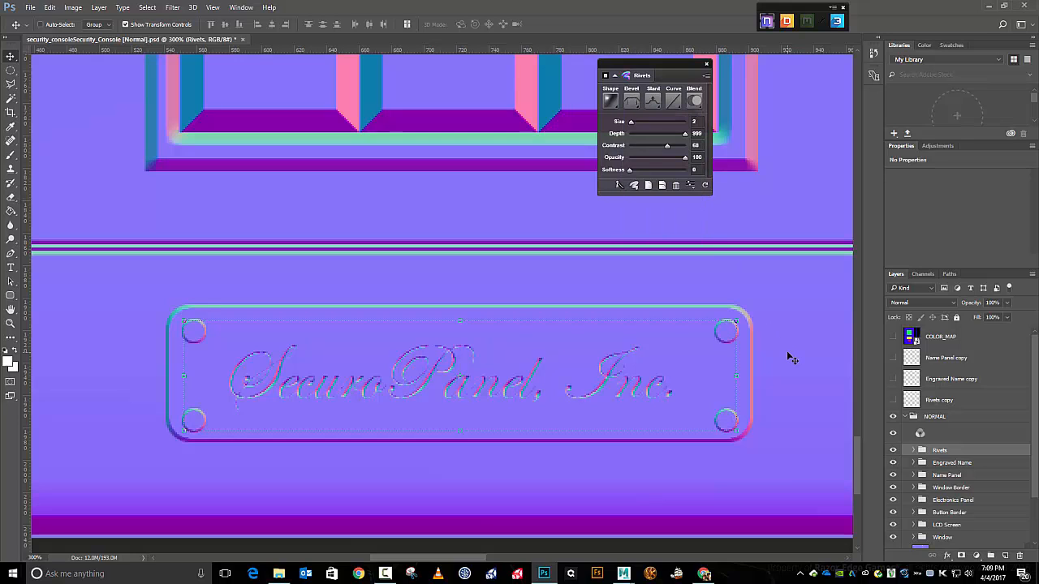
Set the rivets' size to 5 and check them both up close and in context with the console
key("ctrl+minus")
key("ctrl+minus")
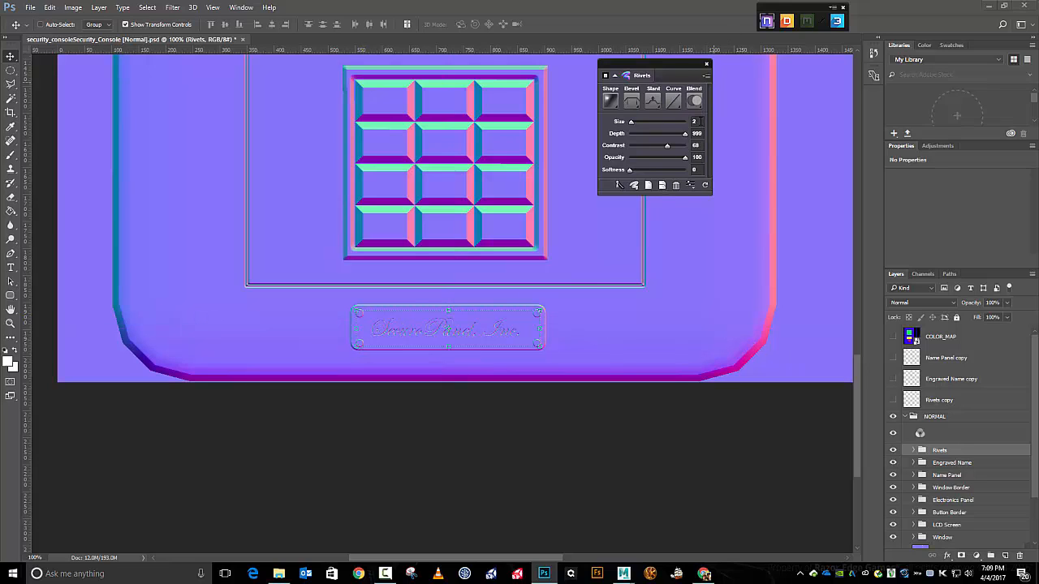
left_click(675, 123)
key("ctrl+minus")
key("ctrl+minus")
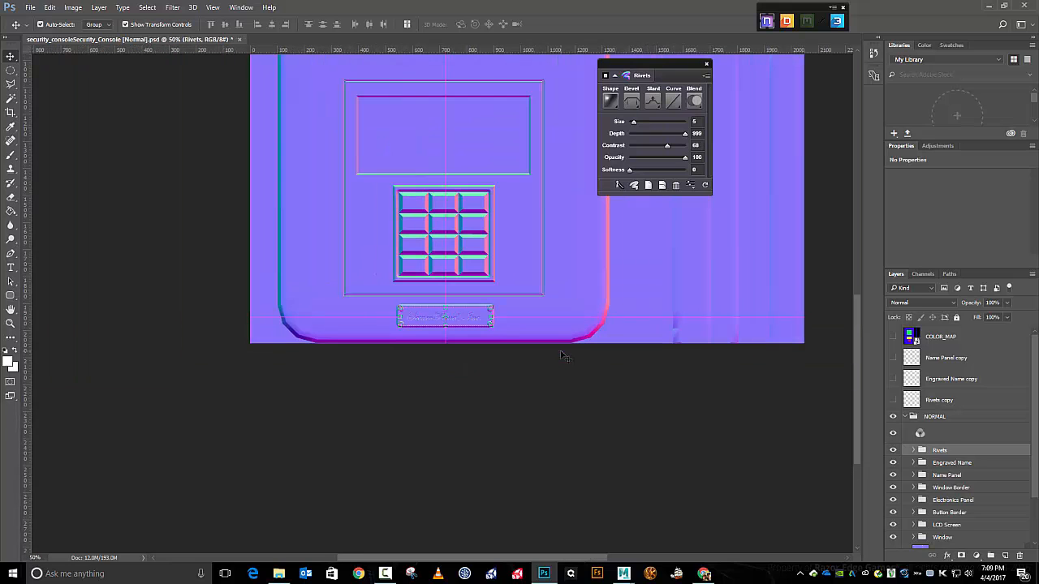
scroll(566, 357, "up", 2)
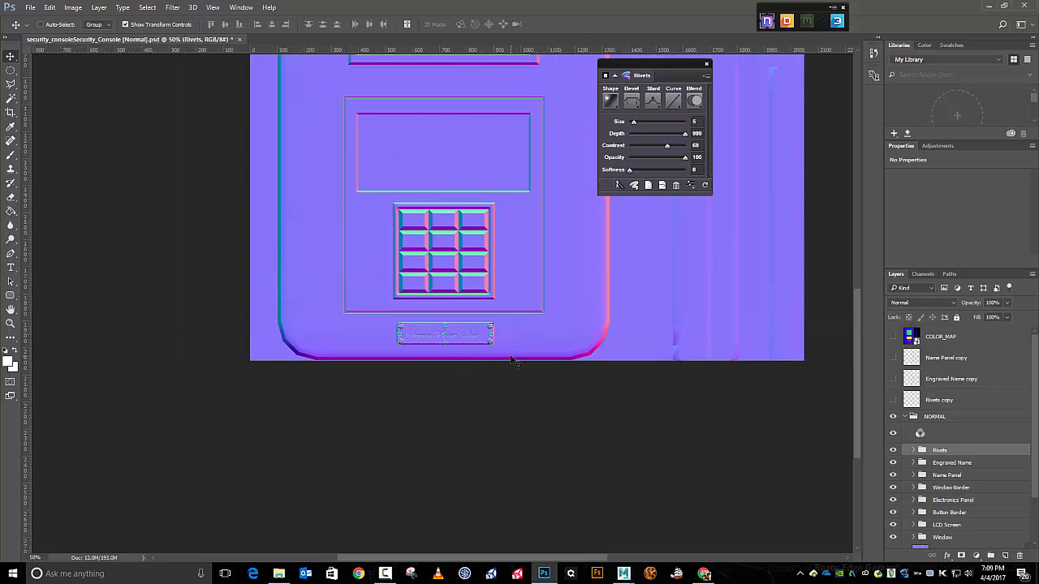
key("ctrl+plus")
key("ctrl+plus")
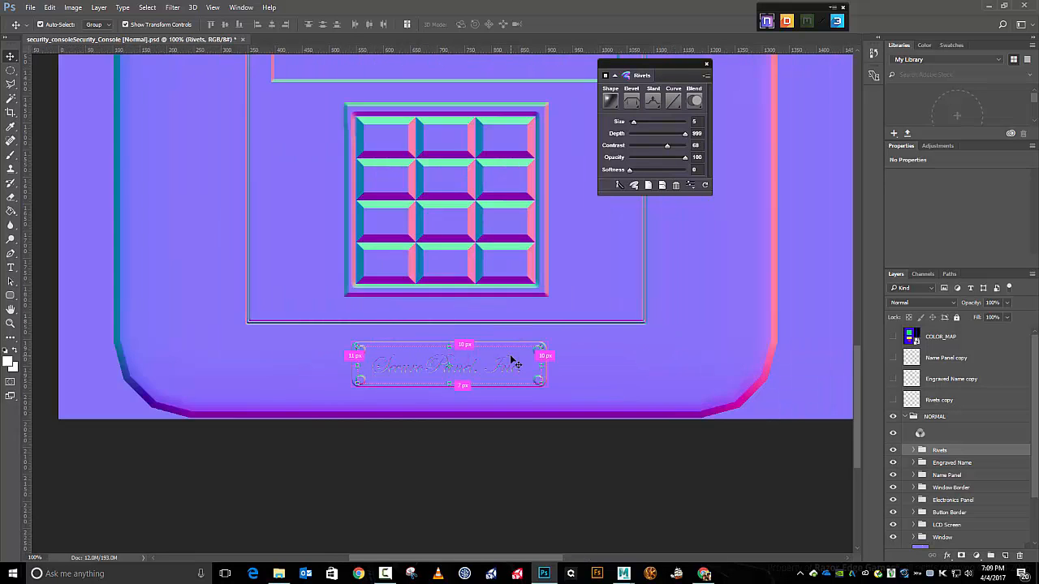
key("ctrl+plus")
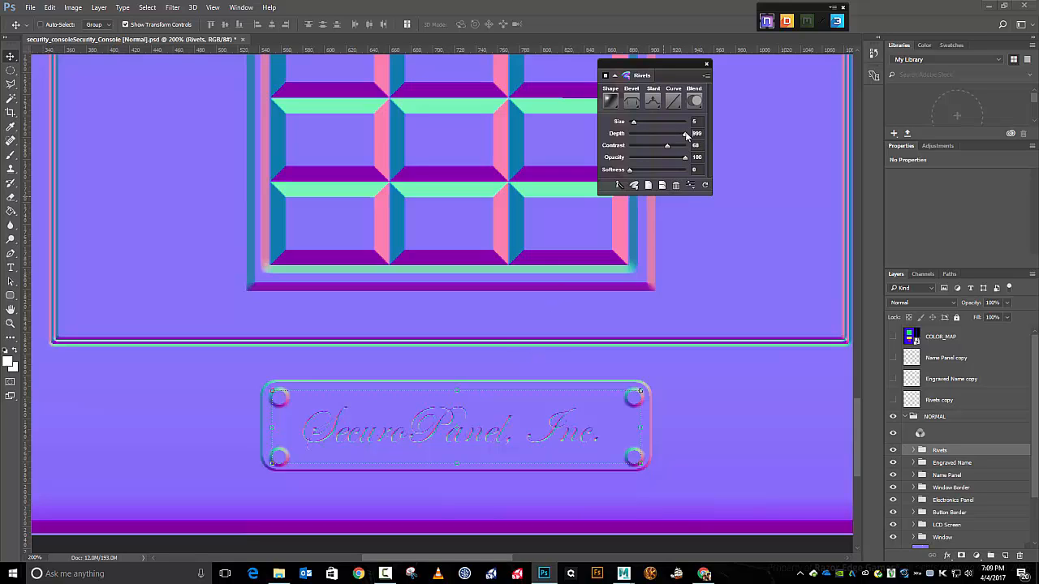
Lower the rivets' depth to about 580
left_click_drag(686, 135, 668, 142)
left_click_drag(665, 137, 661, 138)
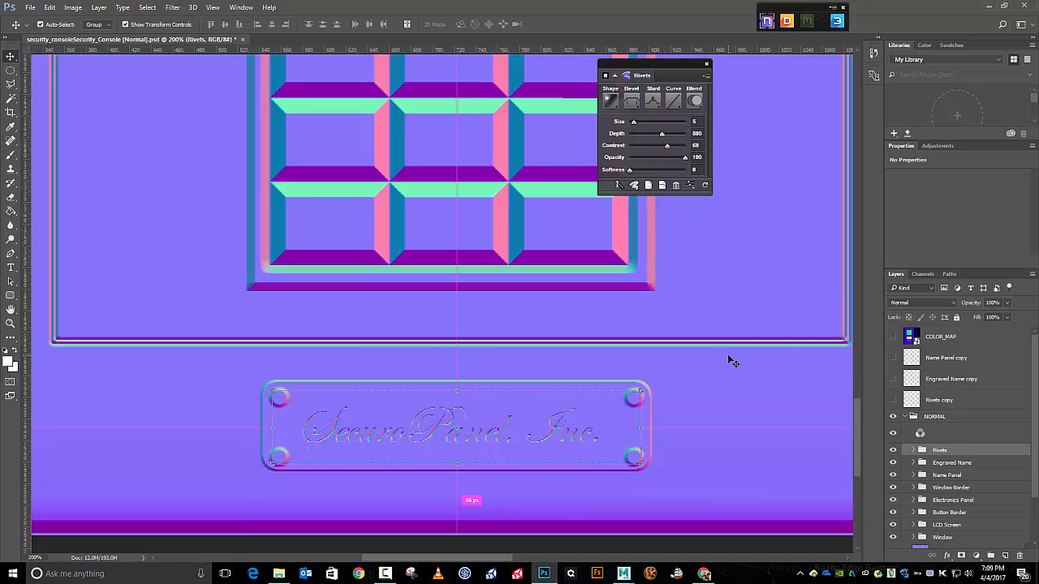
key("ctrl+minus")
key("ctrl+minus")
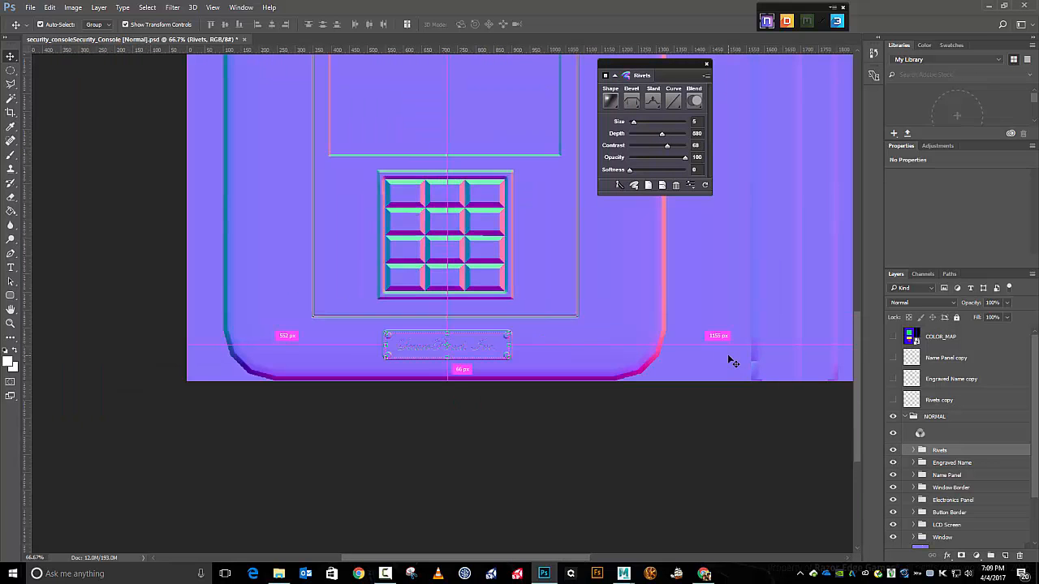
Compare the Down slant on the rivets, return the slant to Up and set the size to 1
left_click(658, 106)
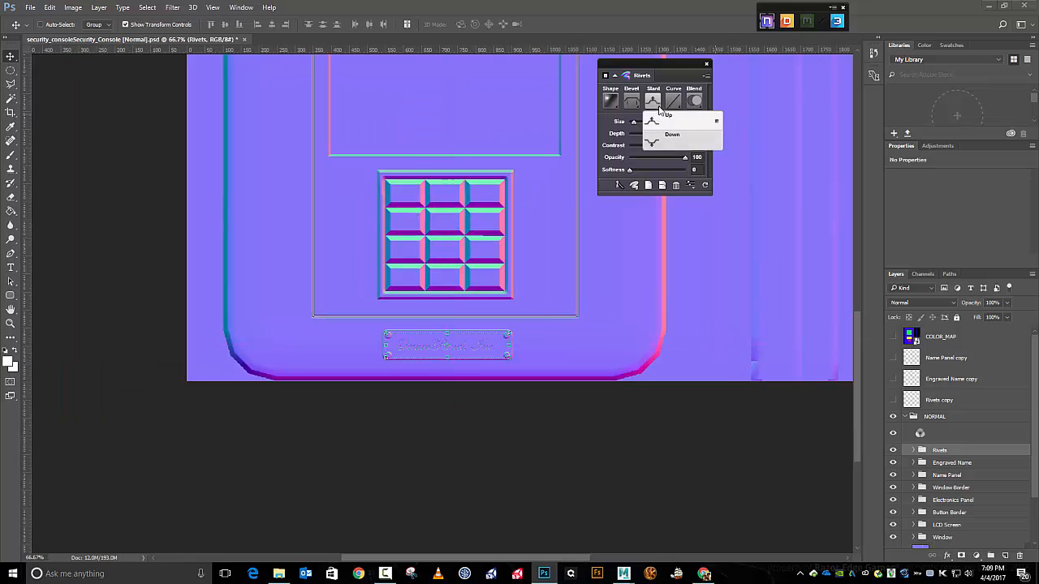
left_click(667, 138)
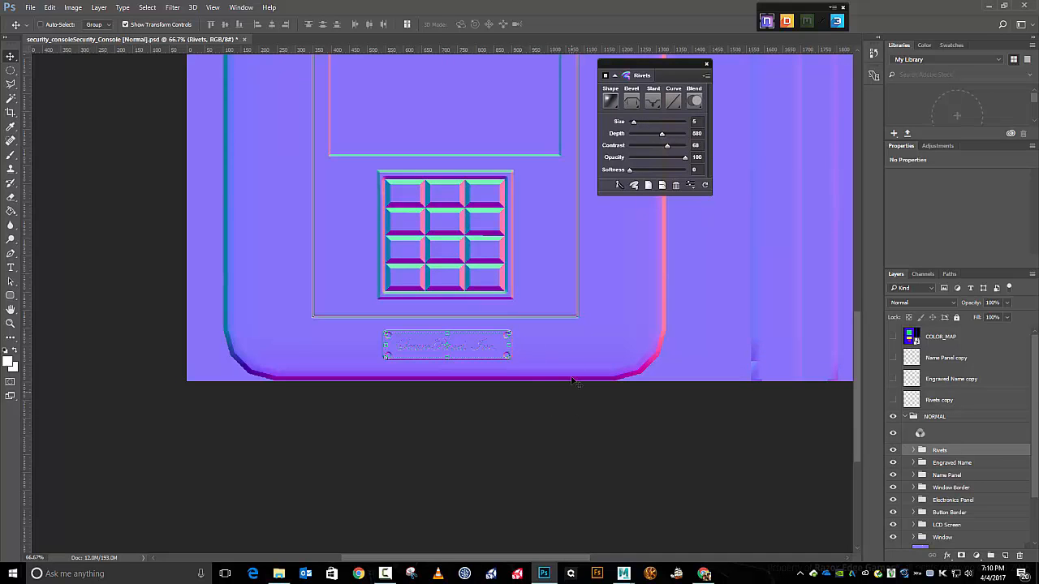
left_click(659, 102)
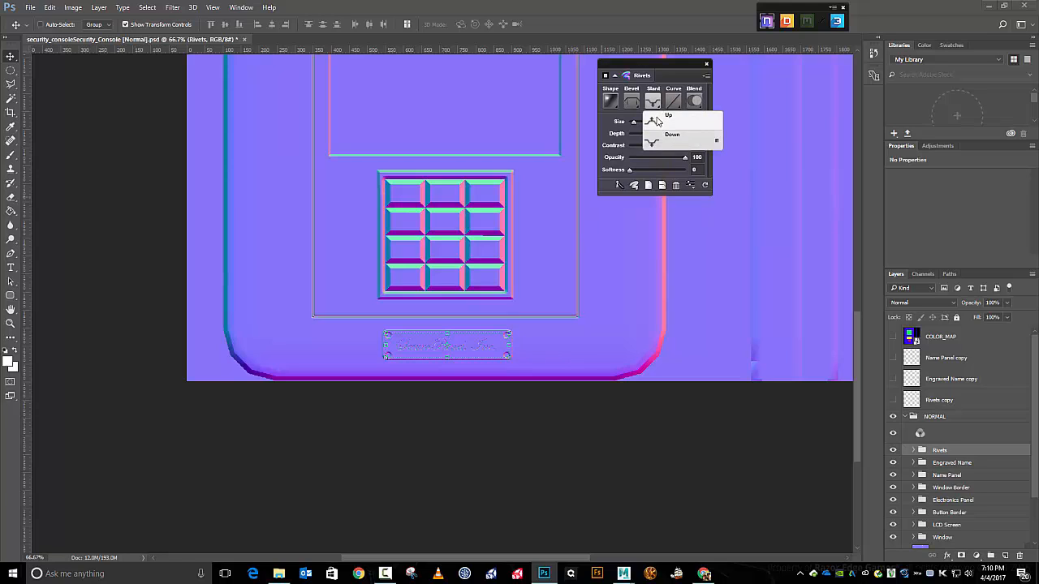
left_click(657, 122)
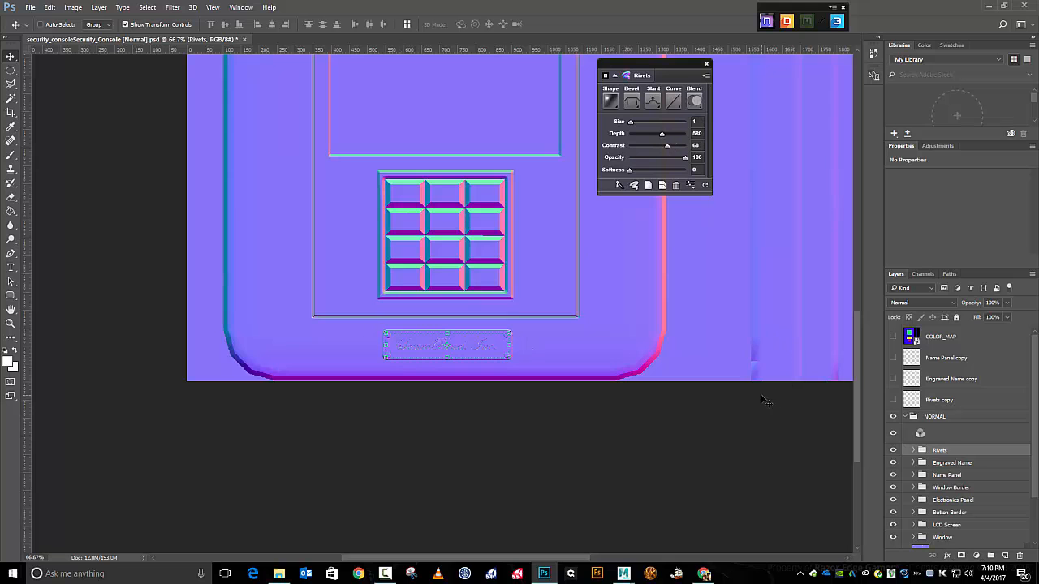
Examine the console's normal map from the window and LCD screen down to the buttons and name panel
scroll(763, 398, "up", 10)
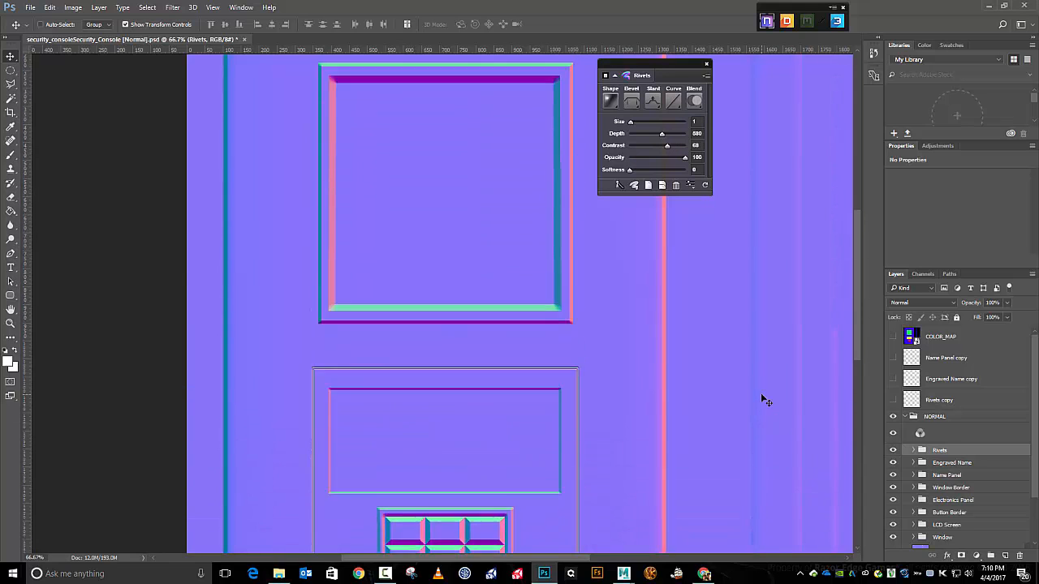
scroll(763, 399, "up", 5)
scroll(763, 399, "down", 5)
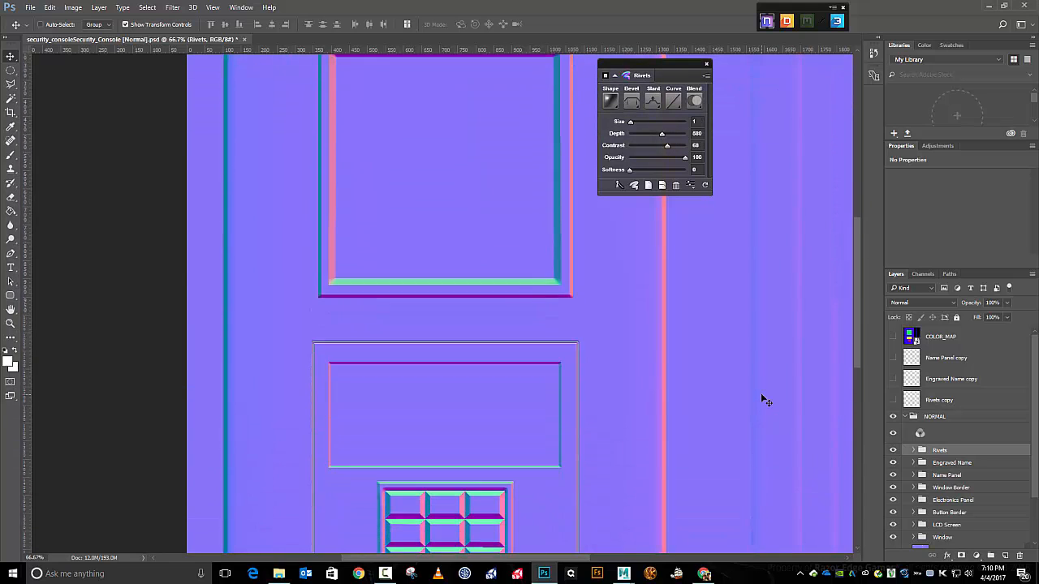
scroll(763, 398, "down", 5)
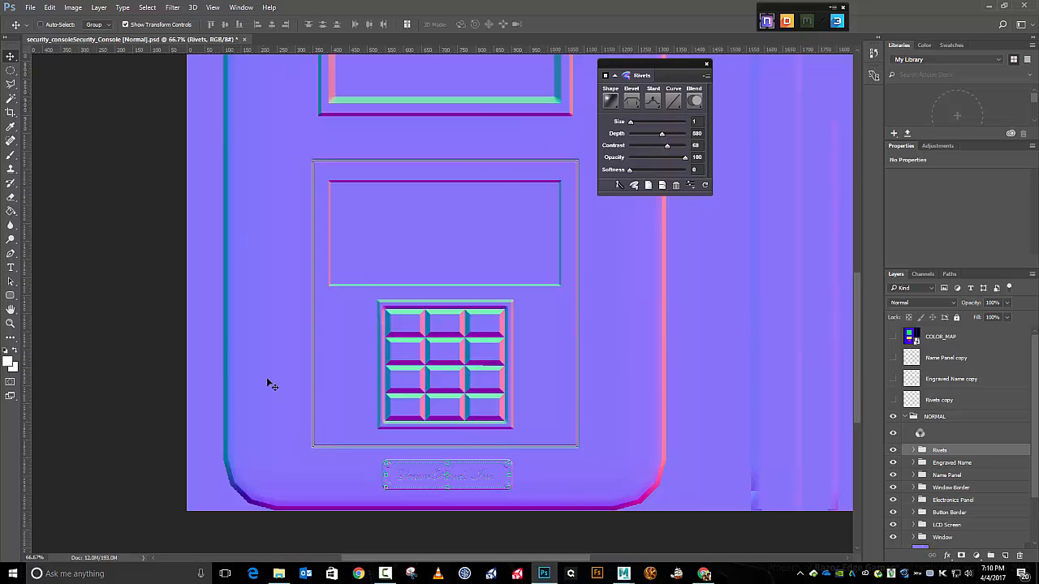
Add a new layer above the Rivets group in the NORMAL group and name it Keyboard Screws
scroll(586, 341, "up", 3)
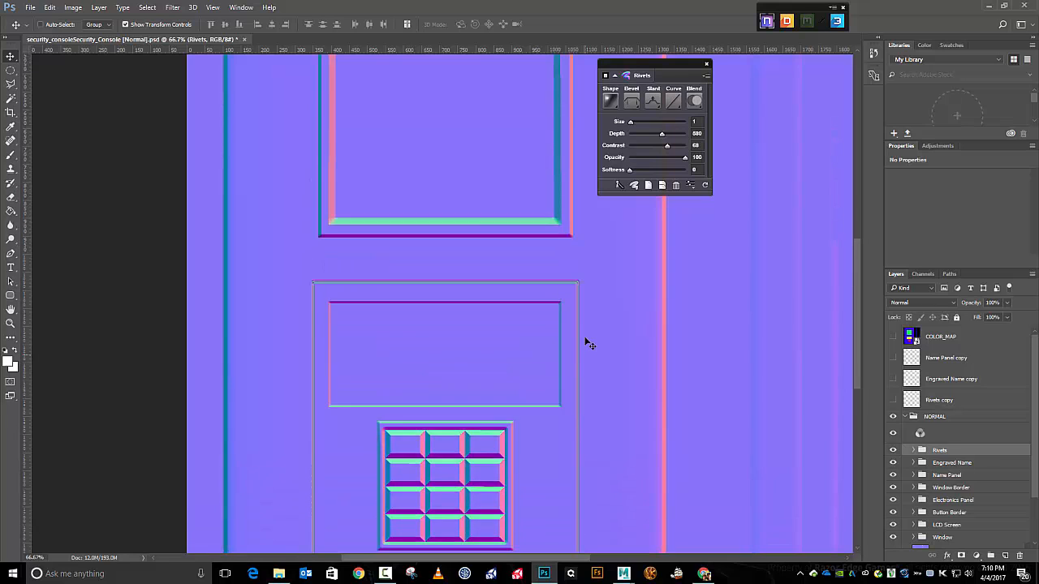
scroll(587, 341, "up", 1)
scroll(586, 341, "down", 4)
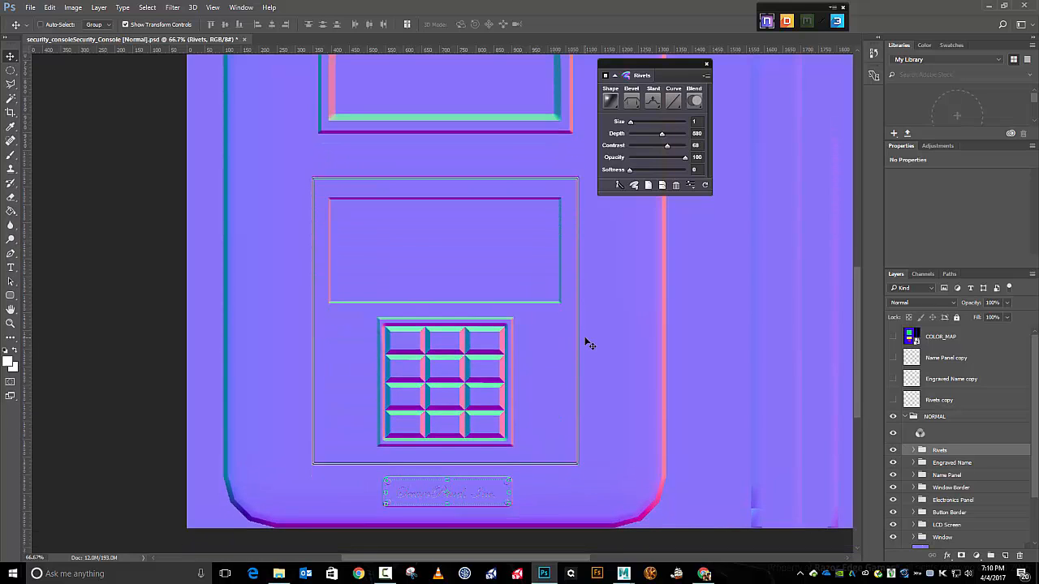
scroll(590, 345, "down", 1)
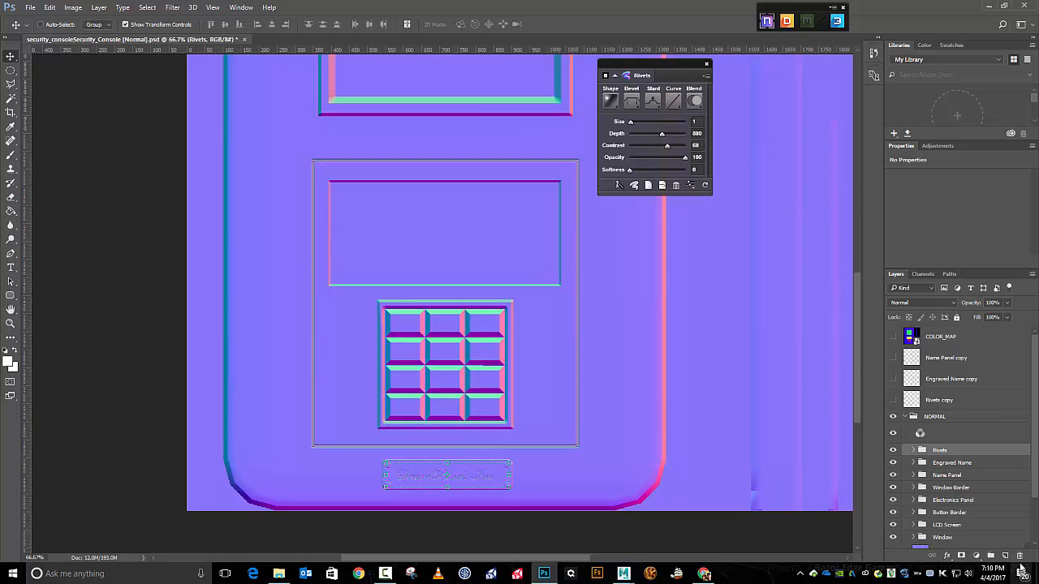
left_click(1007, 557)
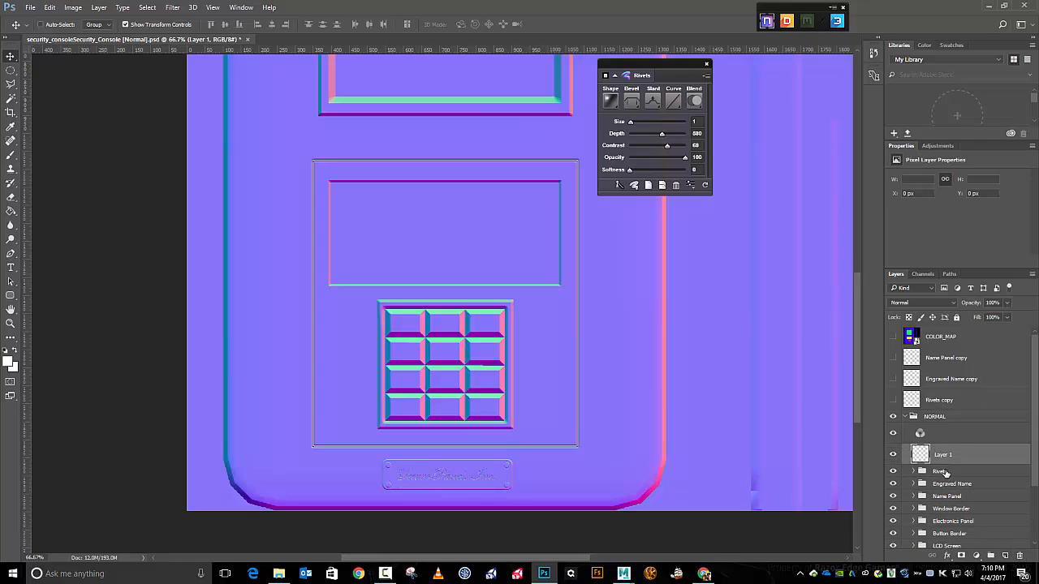
double_click(944, 454)
type("Keyboard Screws")
key("Return")
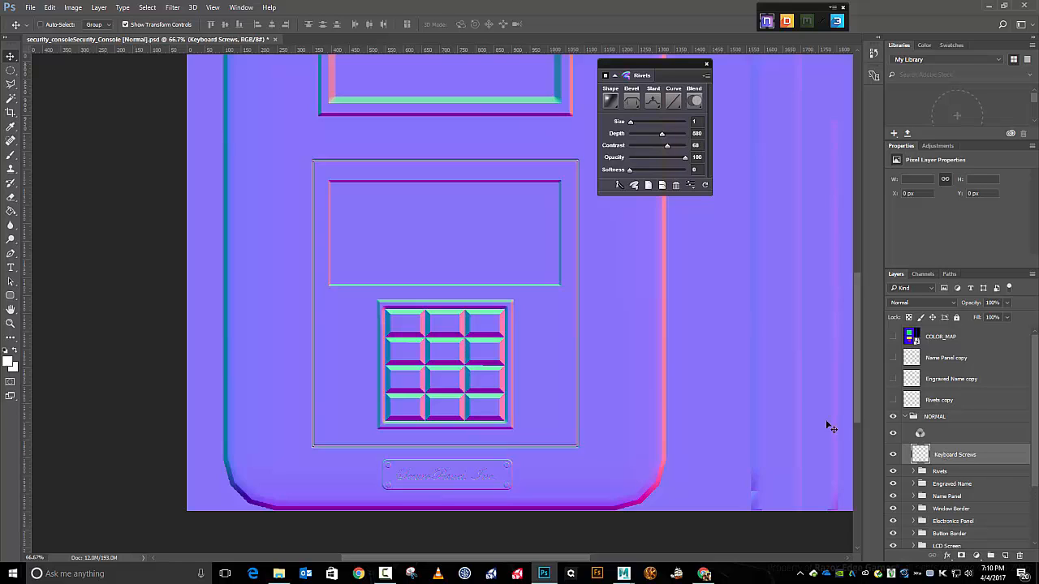
Draw a small elliptical selection just inside the lower-left corner of the border around the LCD screen and buttons
left_click(11, 71)
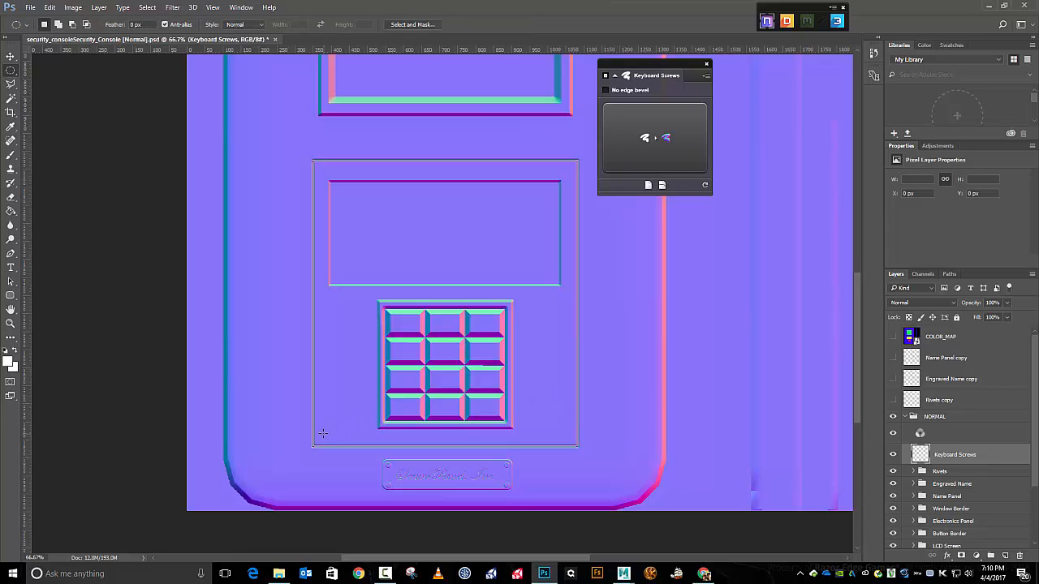
left_click_drag(320, 430, 326, 437)
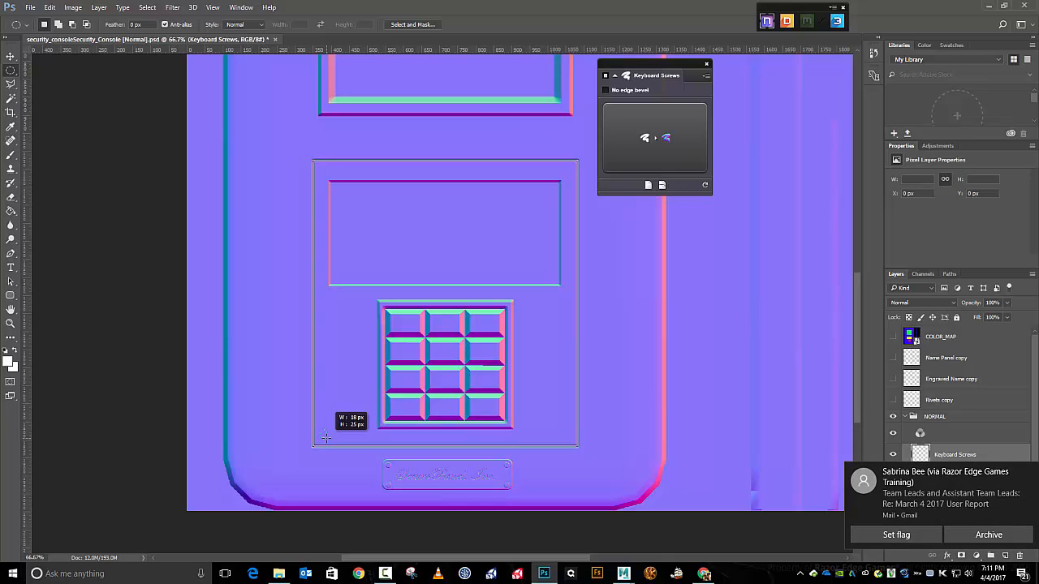
left_click_drag(326, 438, 328, 438)
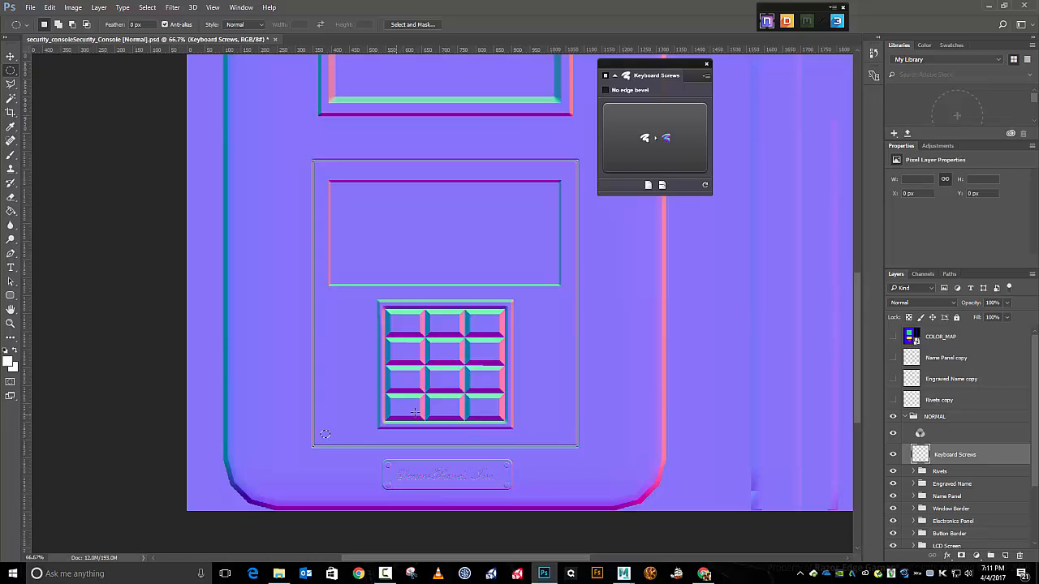
Transform the elliptical selection toward a circle, scaling it to about 81% width and 91% height
key("ctrl+plus")
key("ctrl+plus")
key("ctrl+plus")
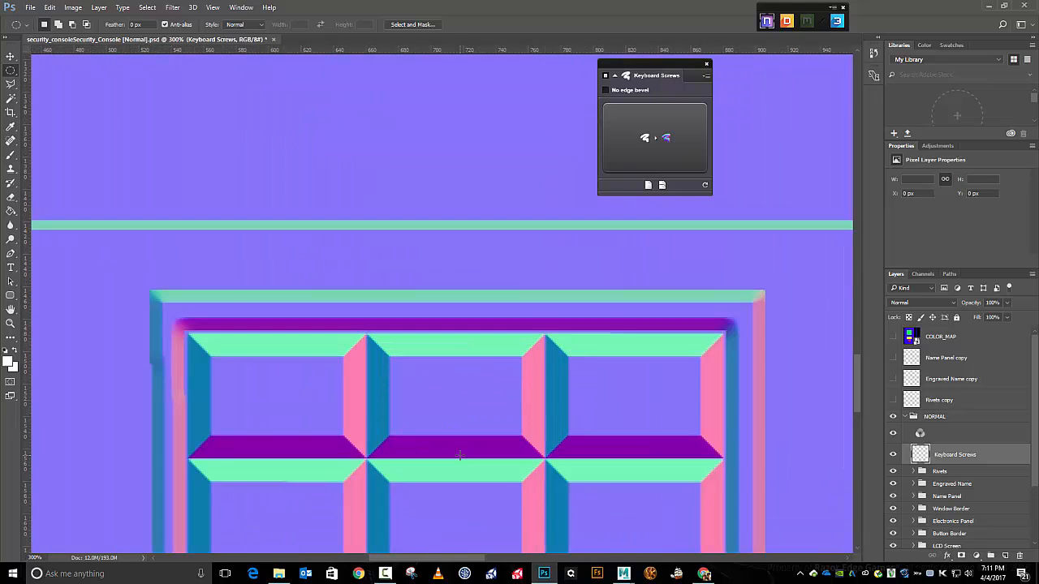
scroll(459, 457, "down", 5)
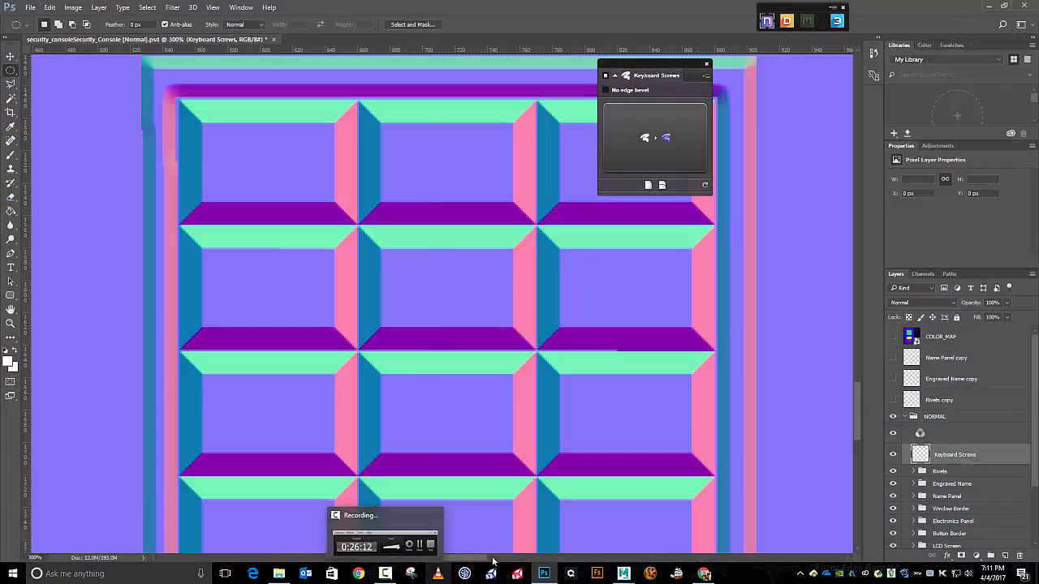
left_click_drag(474, 561, 410, 560)
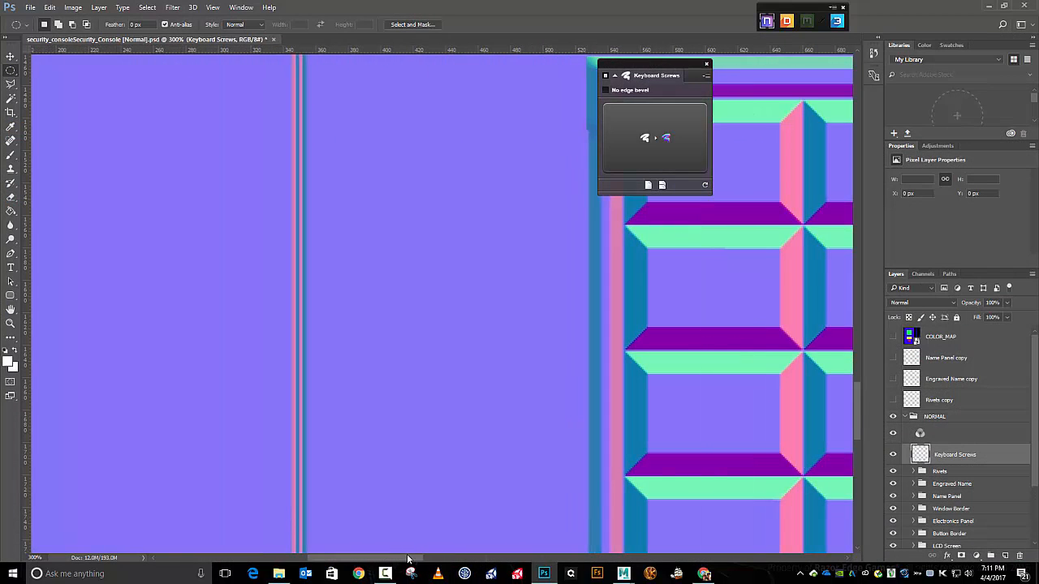
scroll(455, 461, "down", 4)
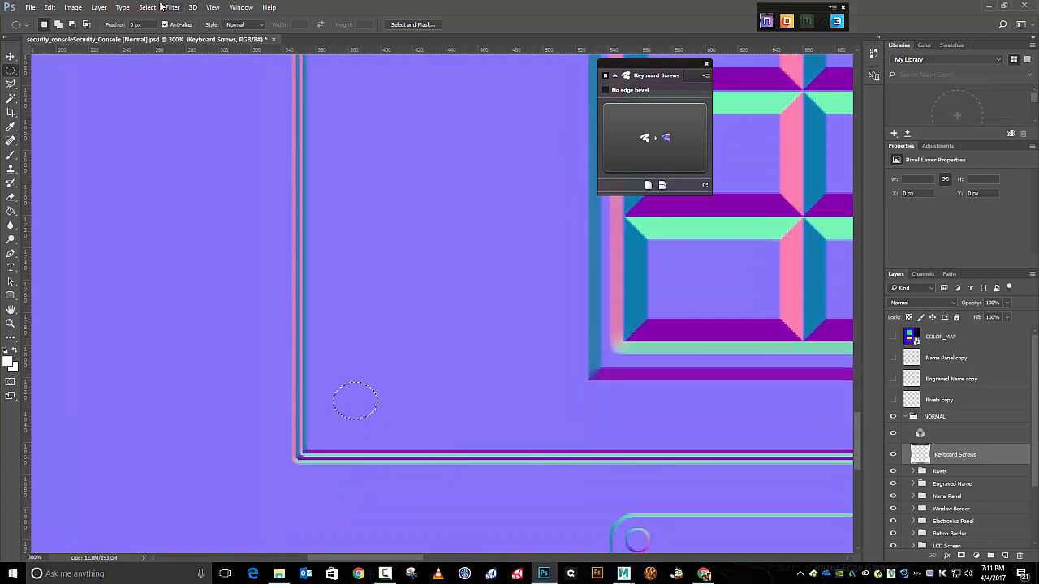
left_click(147, 7)
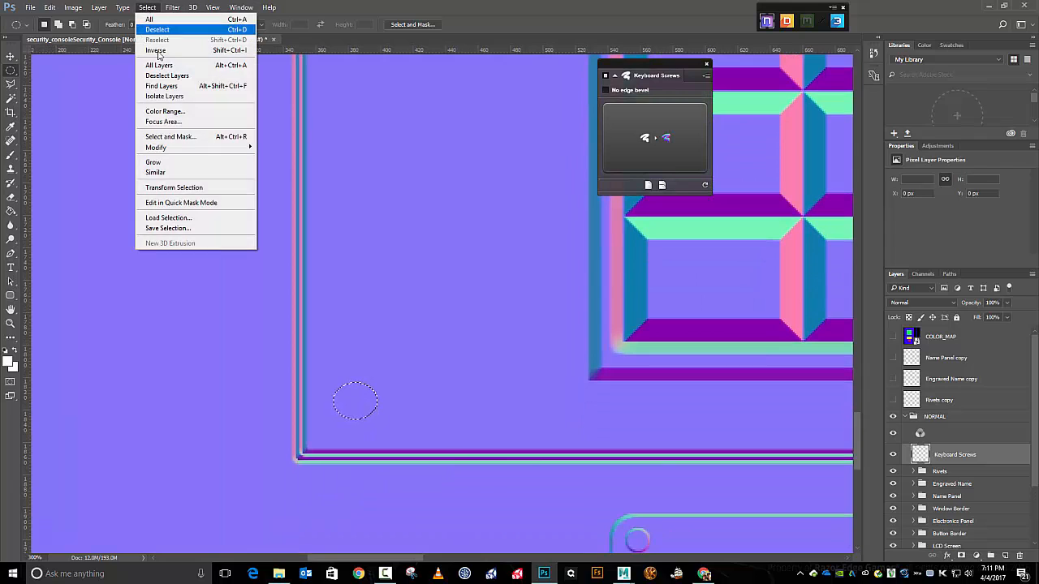
left_click(173, 189)
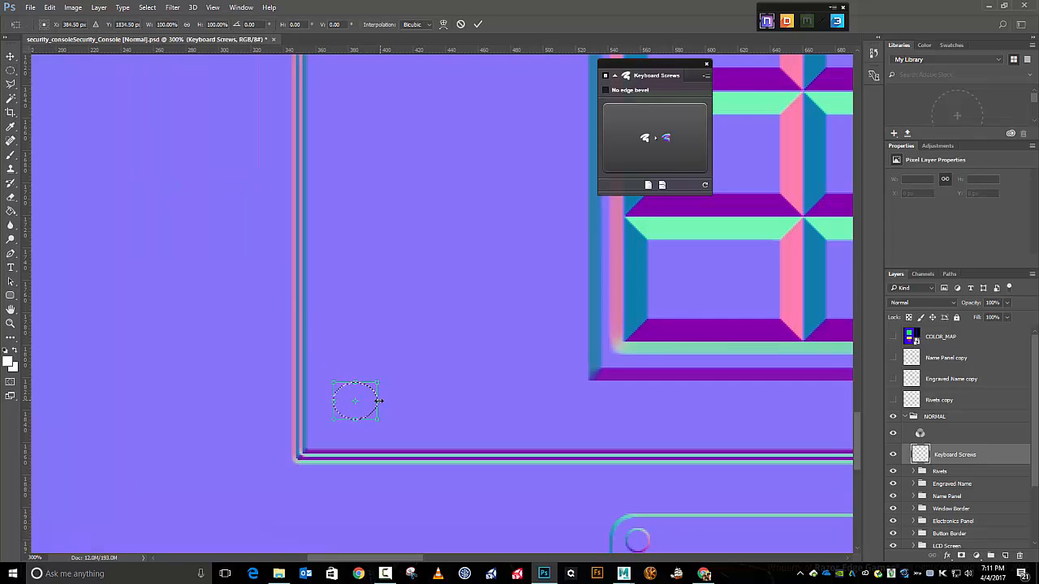
left_click_drag(376, 401, 372, 400)
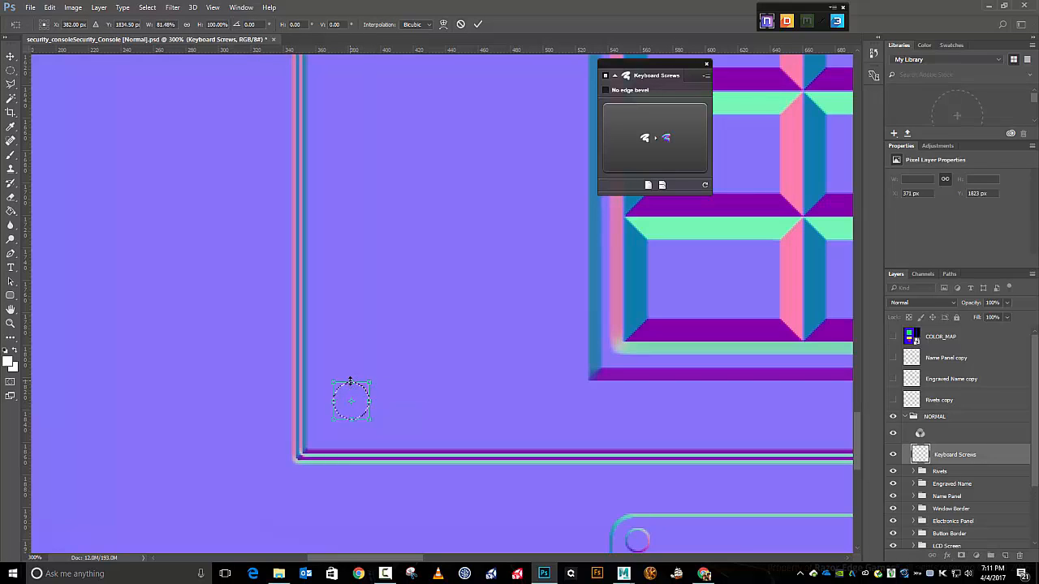
left_click_drag(350, 383, 374, 399)
key("Left")
left_click_drag(371, 404, 354, 378)
left_click_drag(353, 375, 366, 402)
Shrink the selection further to about 74% width and 87% height and apply the transformation
left_click(178, 25)
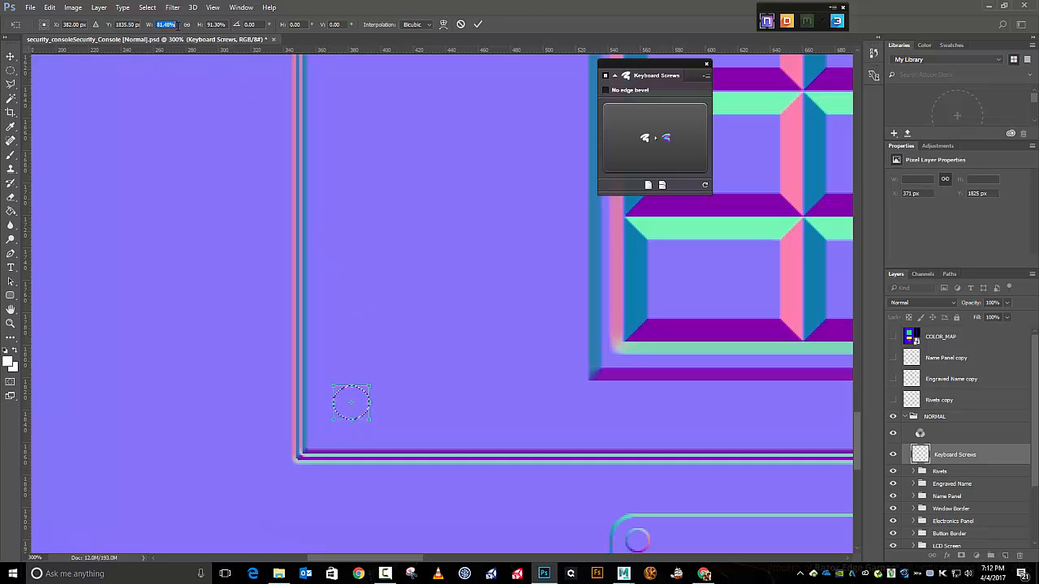
type("91")
left_click_drag(371, 404, 370, 404)
left_click_drag(353, 385, 365, 403)
left_click_drag(349, 388, 348, 389)
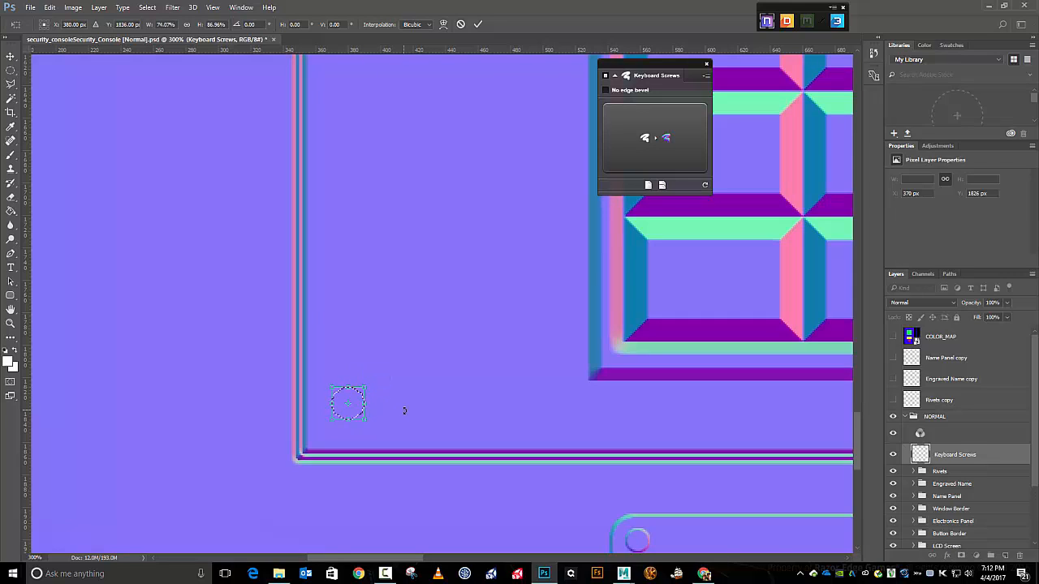
left_click(477, 25)
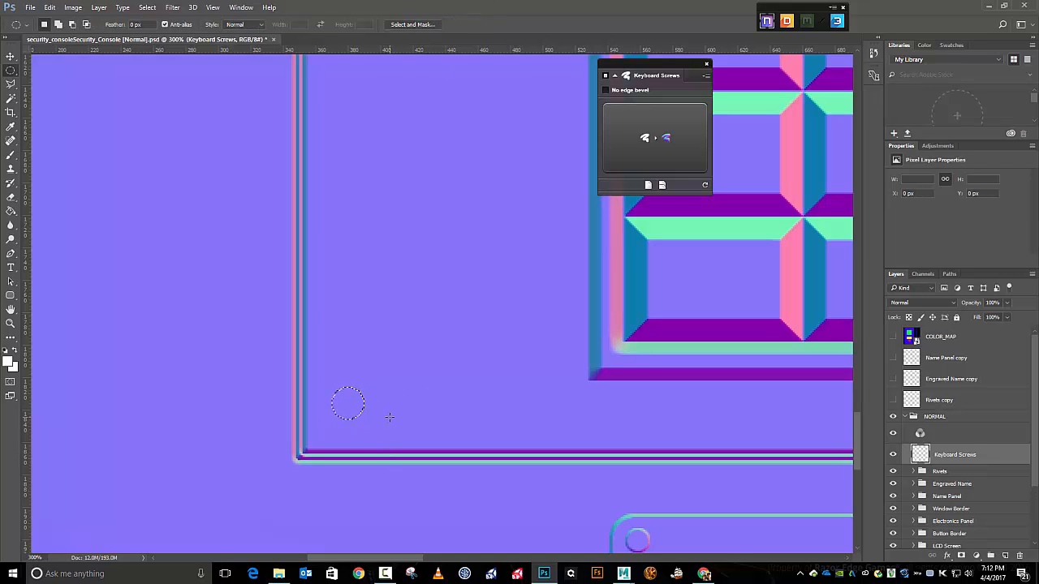
Shift the circular selection slightly down toward the panel corner and fill it with white at 100% opacity
key("ctrl+minus")
key("ctrl+minus")
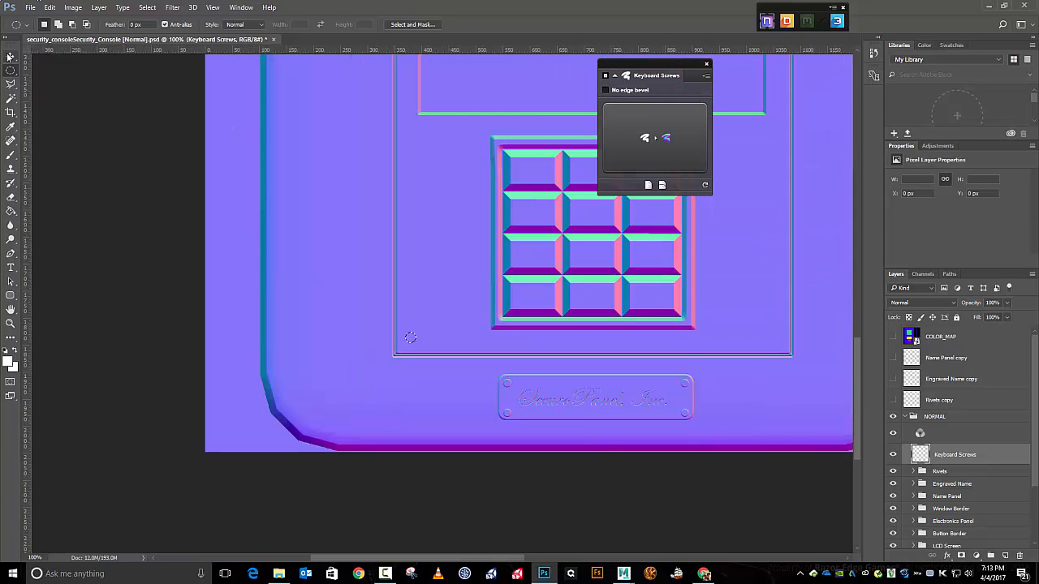
key("v")
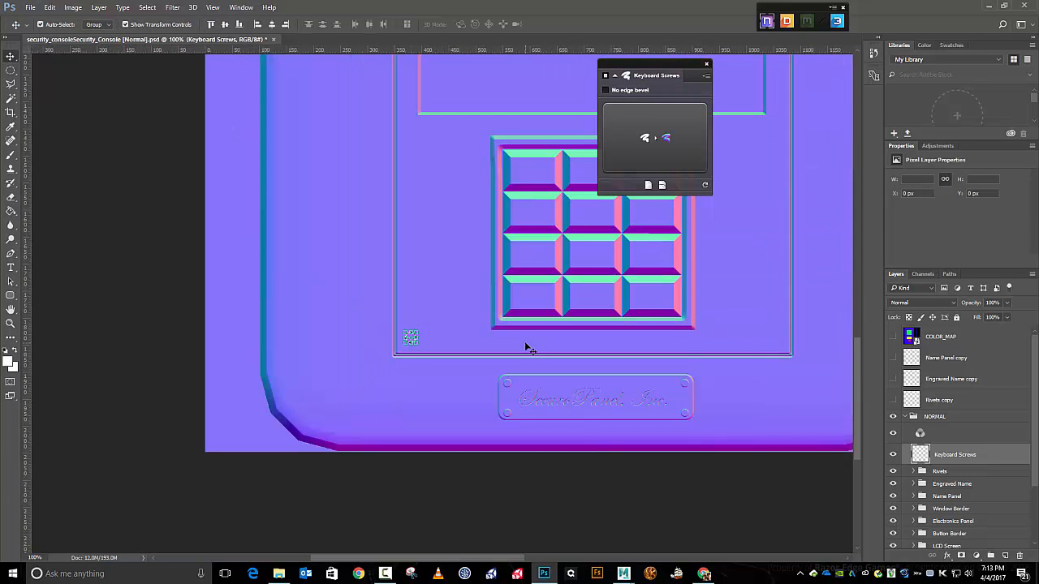
key("ctrl+plus")
key("ctrl+plus")
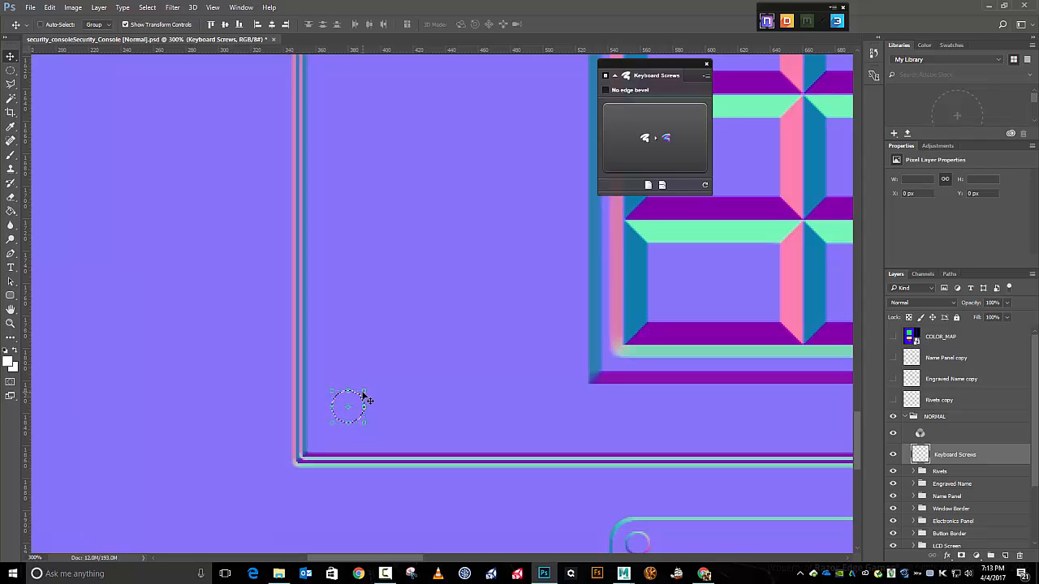
left_click_drag(362, 393, 362, 402)
key("shift+F5")
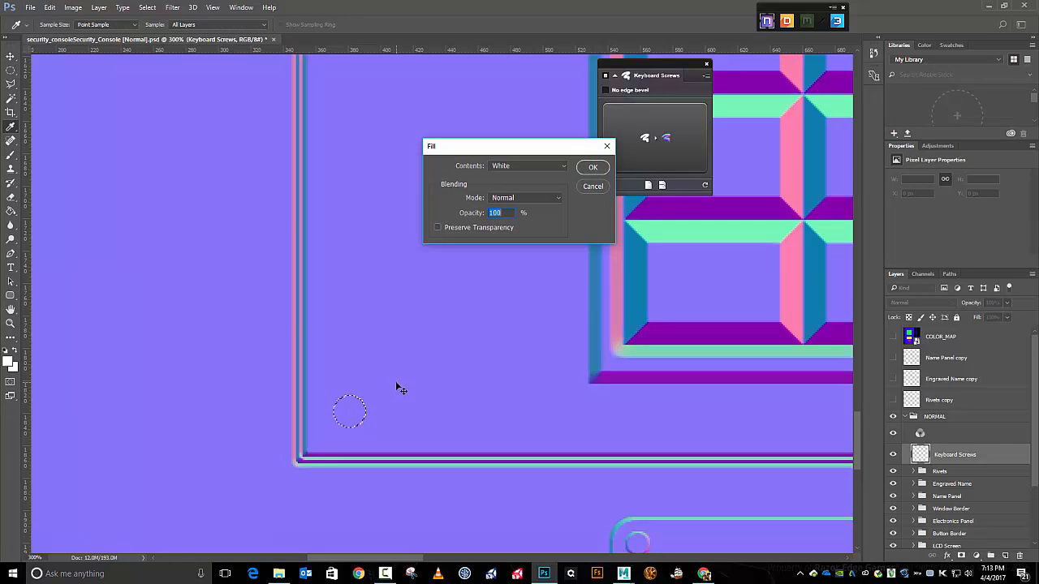
key("Return")
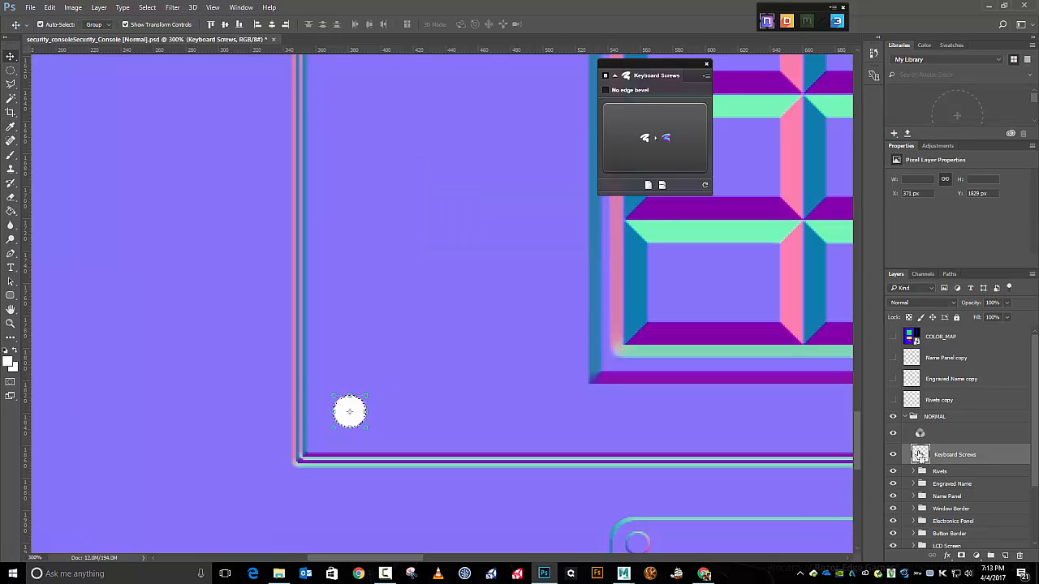
Duplicate the white screw circle onto its own layer and move the copy straight up into the panel's upper-left corner
left_click_drag(933, 461, 850, 457)
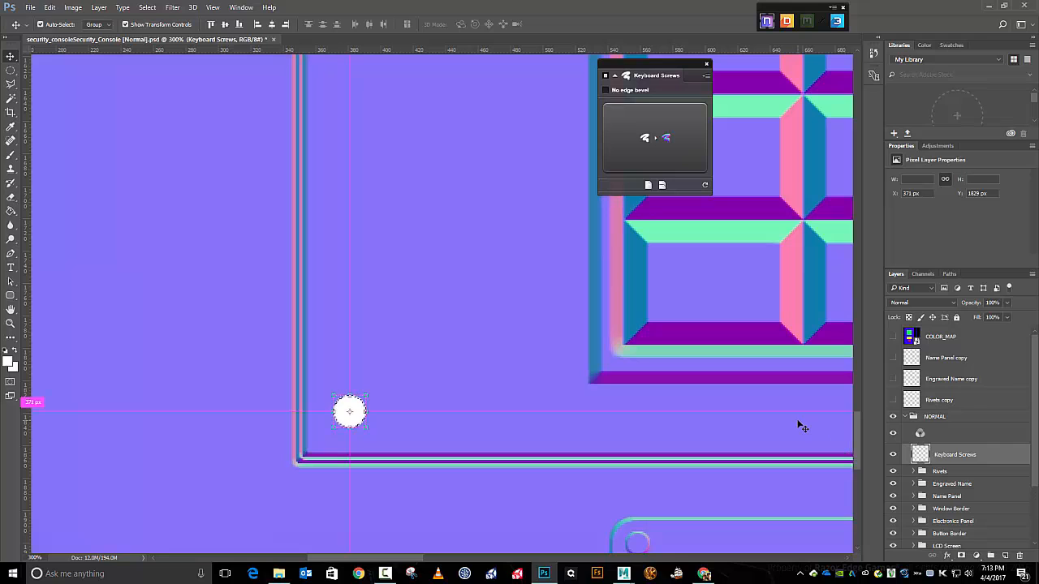
key("ctrl+j")
left_click_drag(348, 411, 352, 111)
scroll(515, 232, "up", 3)
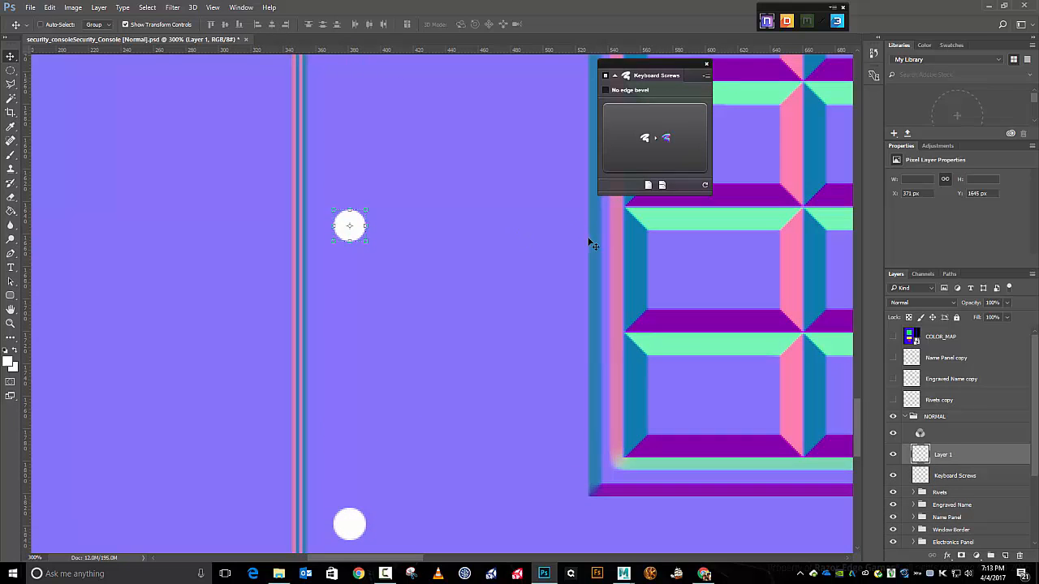
scroll(593, 245, "down", 4)
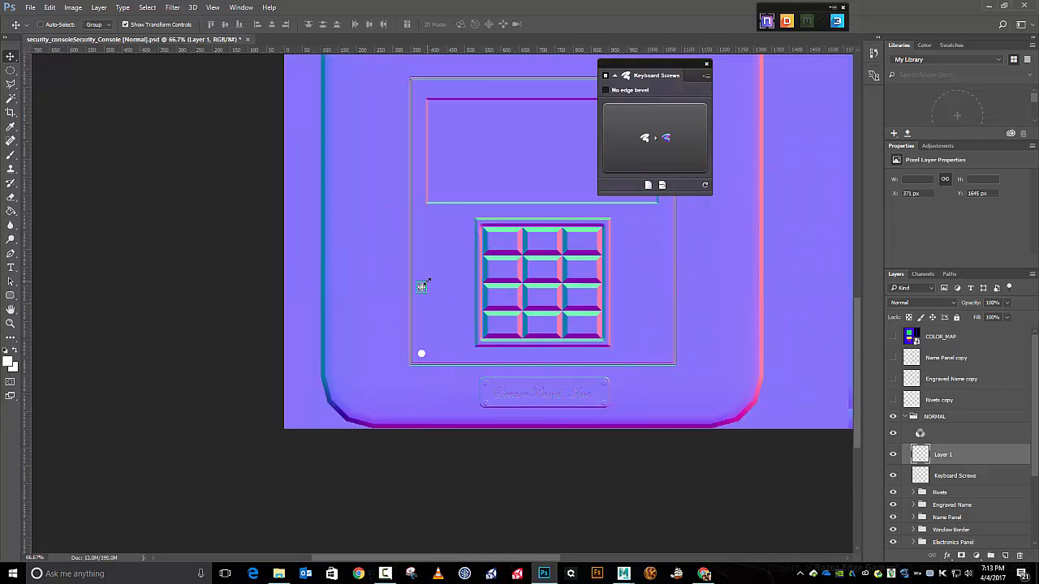
left_click_drag(424, 290, 422, 89)
Merge the copied screw's layer with the Keyboard Screws layer
left_click(949, 478, "ctrl")
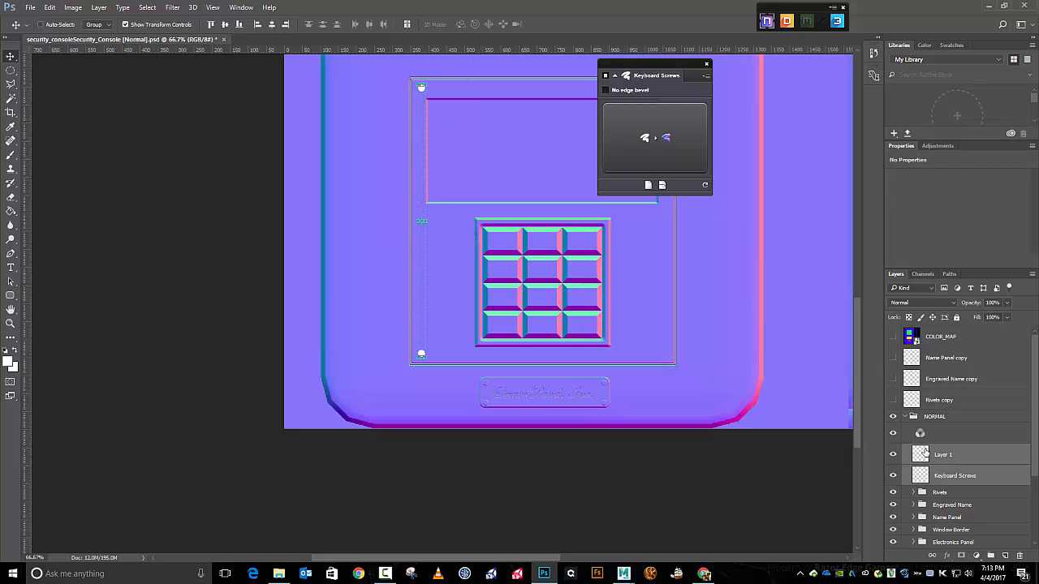
right_click(926, 452)
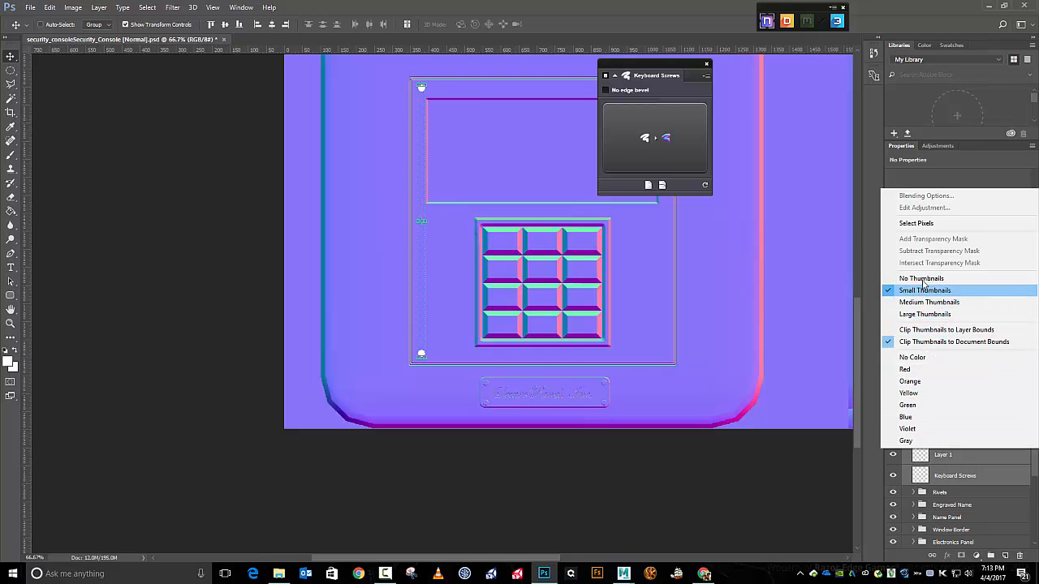
right_click(966, 478)
left_click(845, 393)
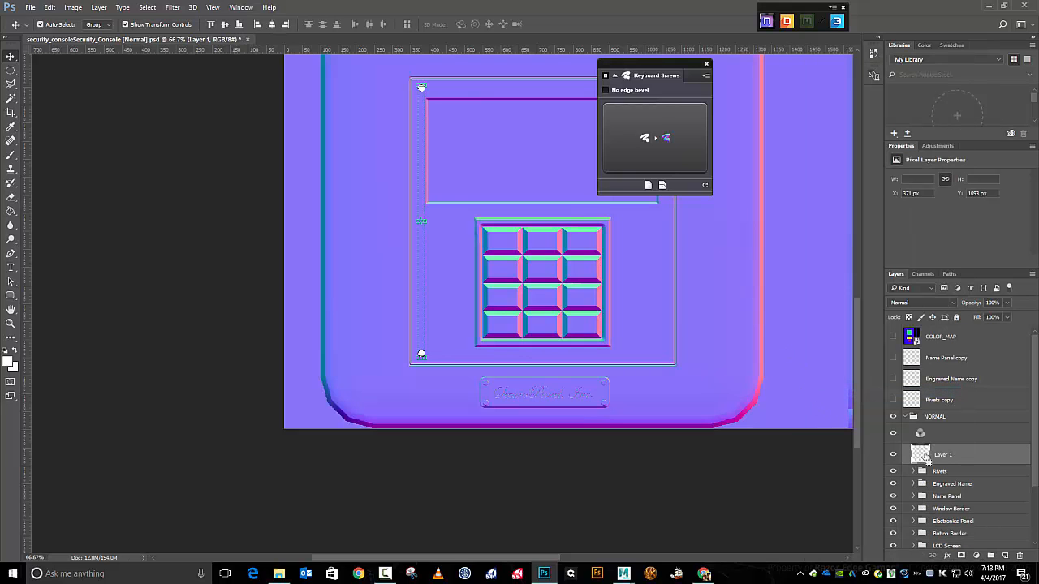
Duplicate the merged pair of left screws and move the copy across to the panel's right corners, at about X 1050 px
key("ctrl+shift+alt+n")
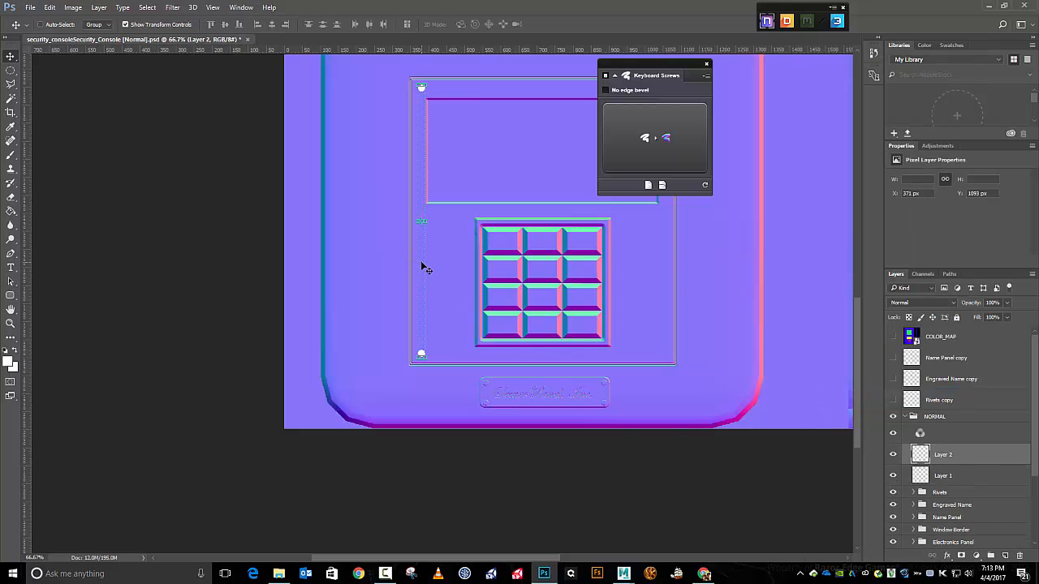
left_click_drag(639, 62, 237, 90)
left_click_drag(426, 189, 667, 184)
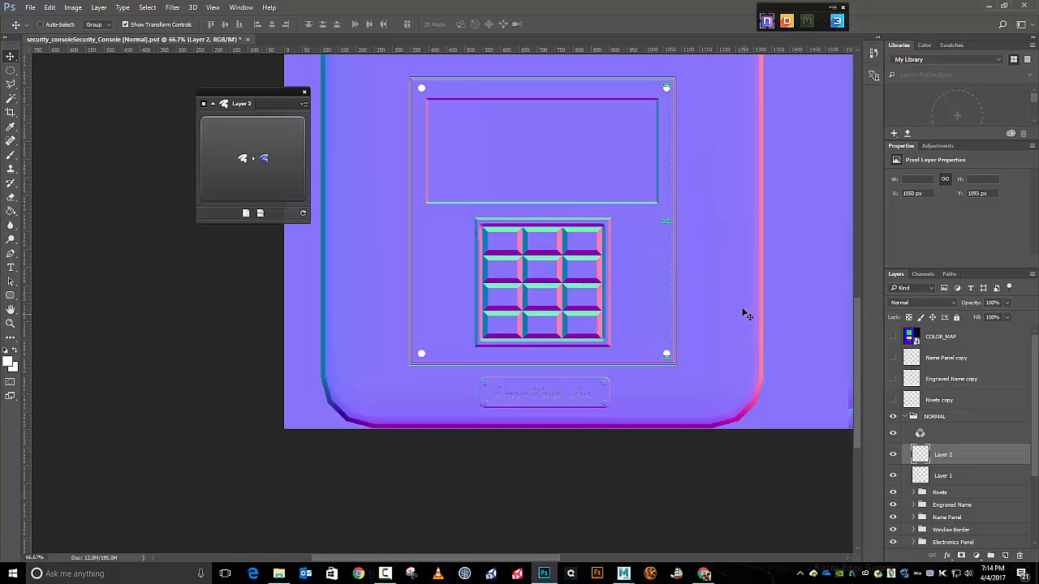
Compare the left and right screw pairs' positions and shift the right pair to X 1048 px
left_click(942, 477)
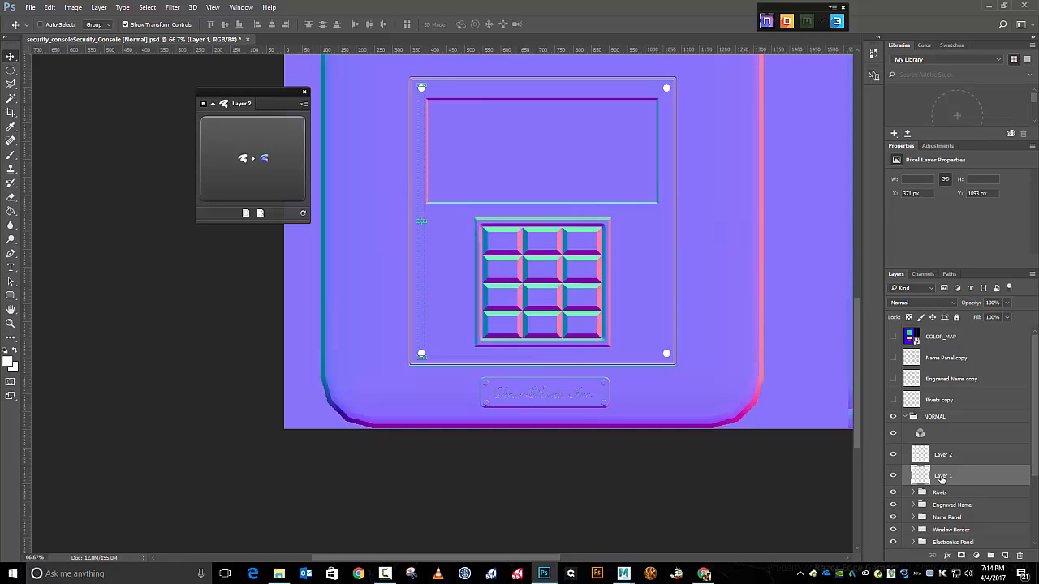
left_click(942, 458)
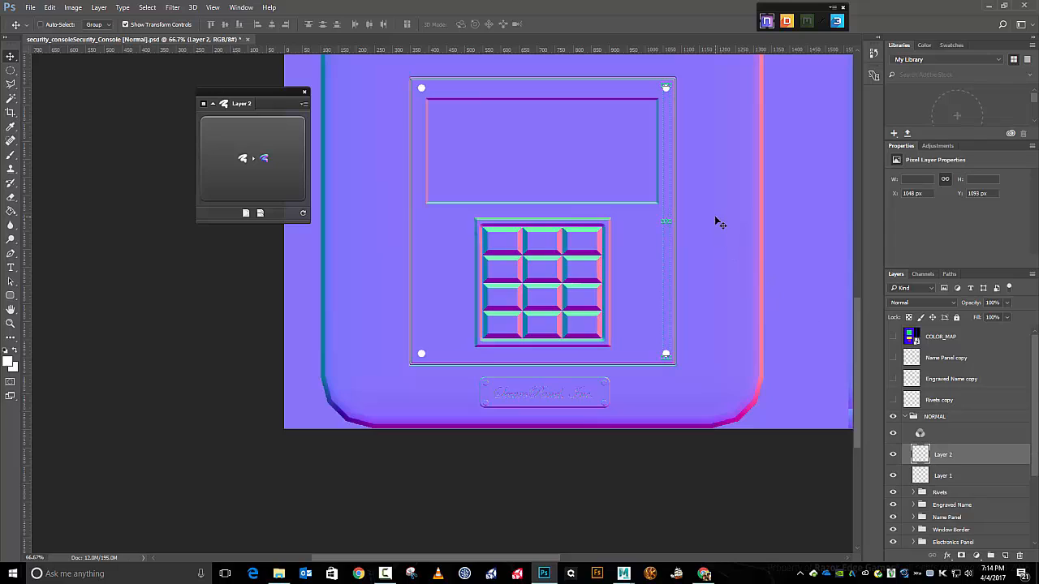
left_click(947, 476)
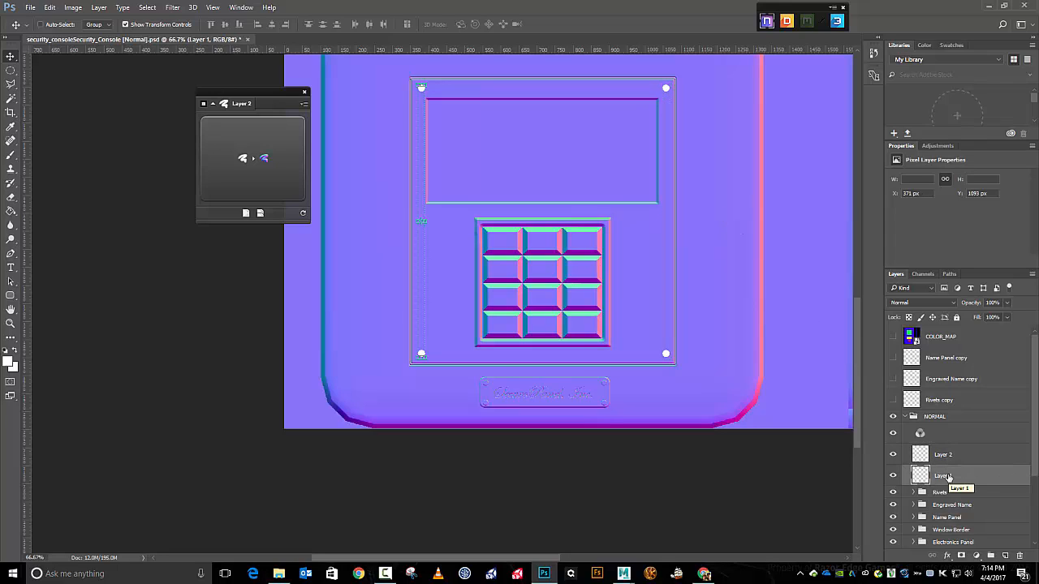
left_click(944, 456)
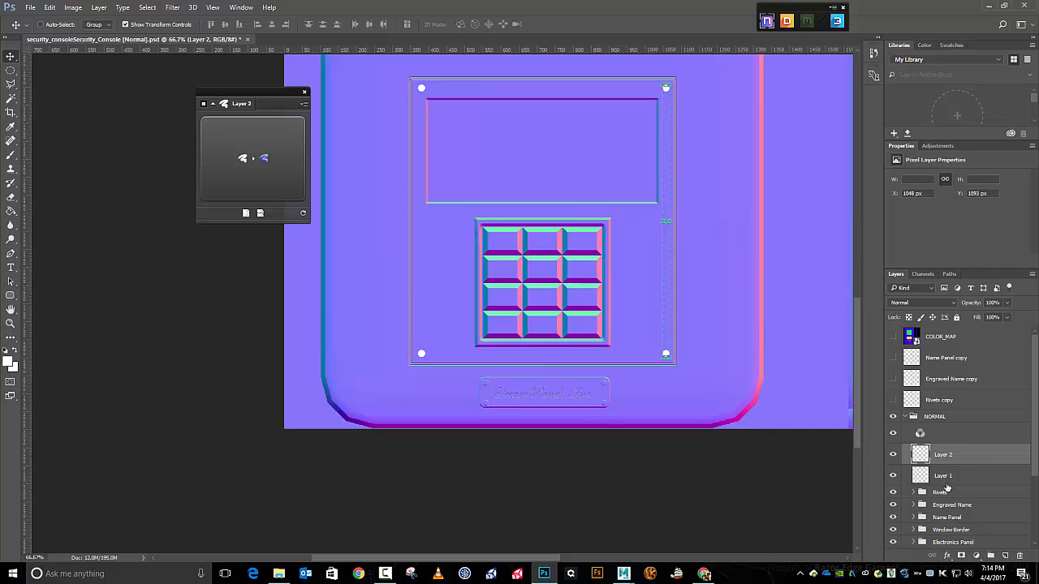
Merge the left and right screw pair layers and name the merged layer Key Panel Screws
left_click(944, 476, "shift")
right_click(944, 477)
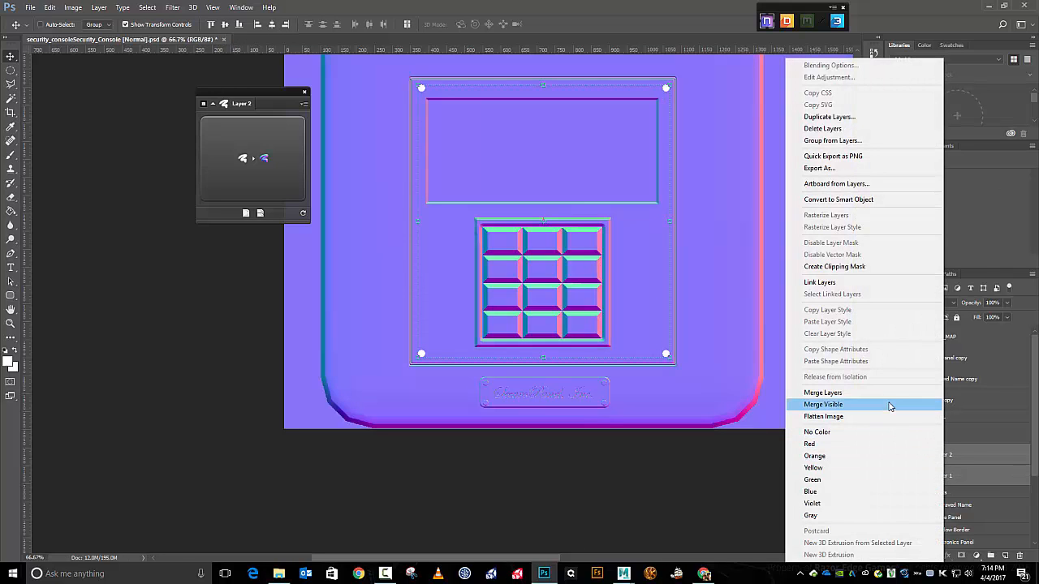
left_click(888, 395)
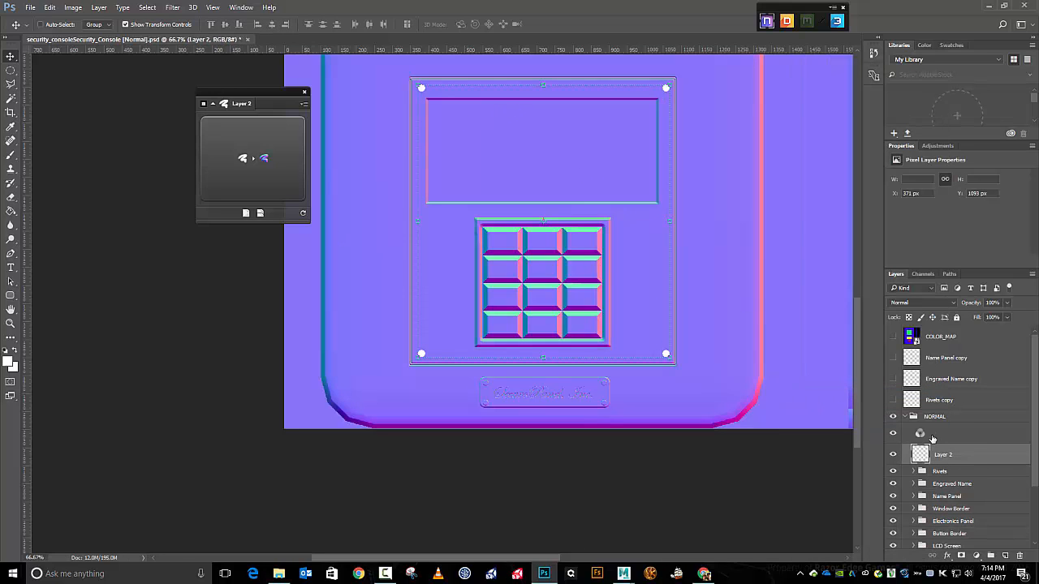
double_click(944, 455)
type("Key Panel Screws")
key("Return")
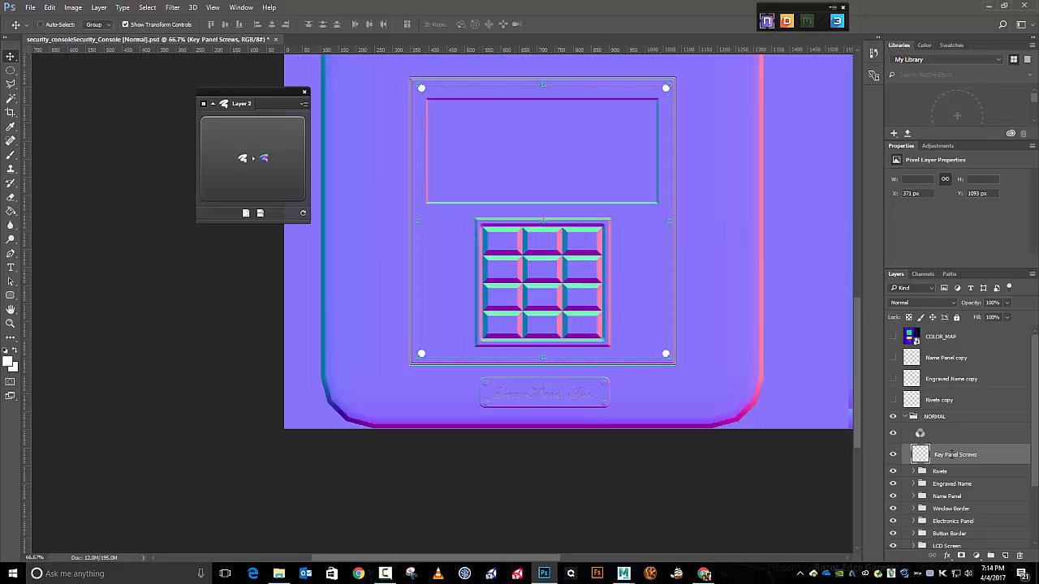
Duplicate the Key Panel Screws layer, move the copy above the NORMAL group, and reselect the original
key("ctrl+j")
left_click_drag(951, 454, 934, 412)
left_click(956, 475)
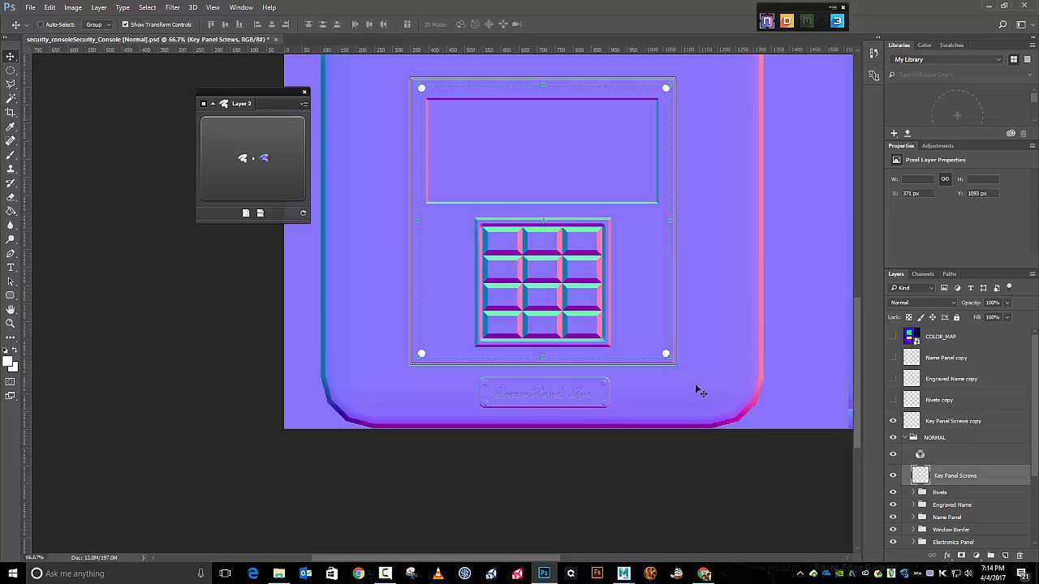
Convert the Key Panel Screws layer to an NDO normal with size 4 and hide its white copy
left_click(248, 148)
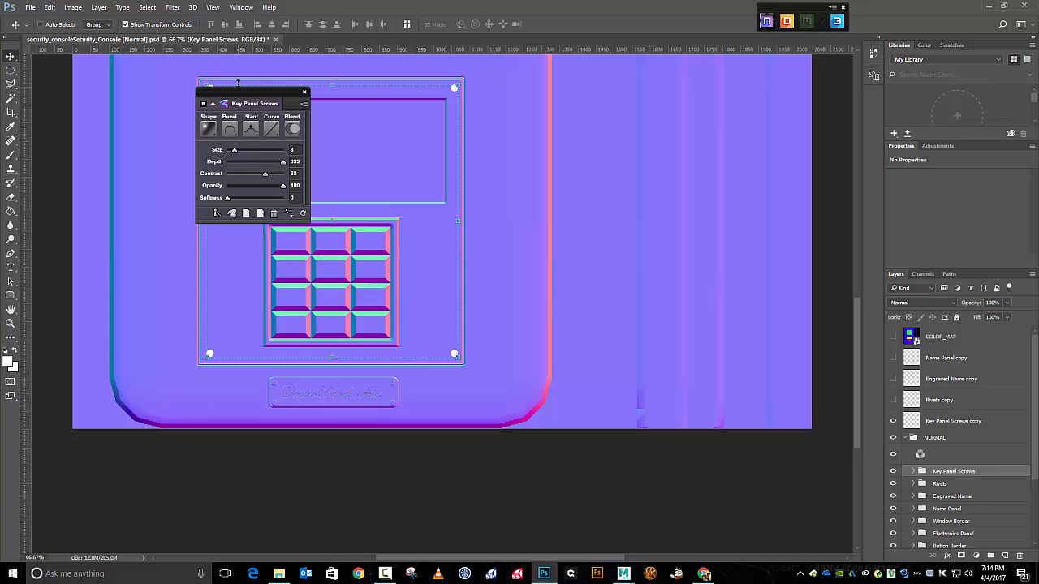
left_click_drag(244, 98, 663, 101)
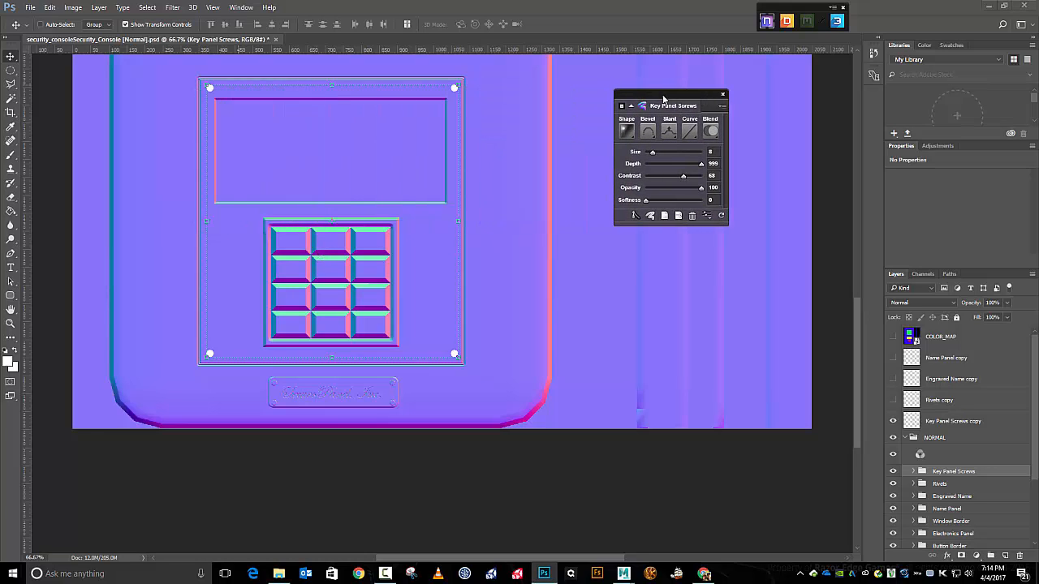
left_click(893, 421)
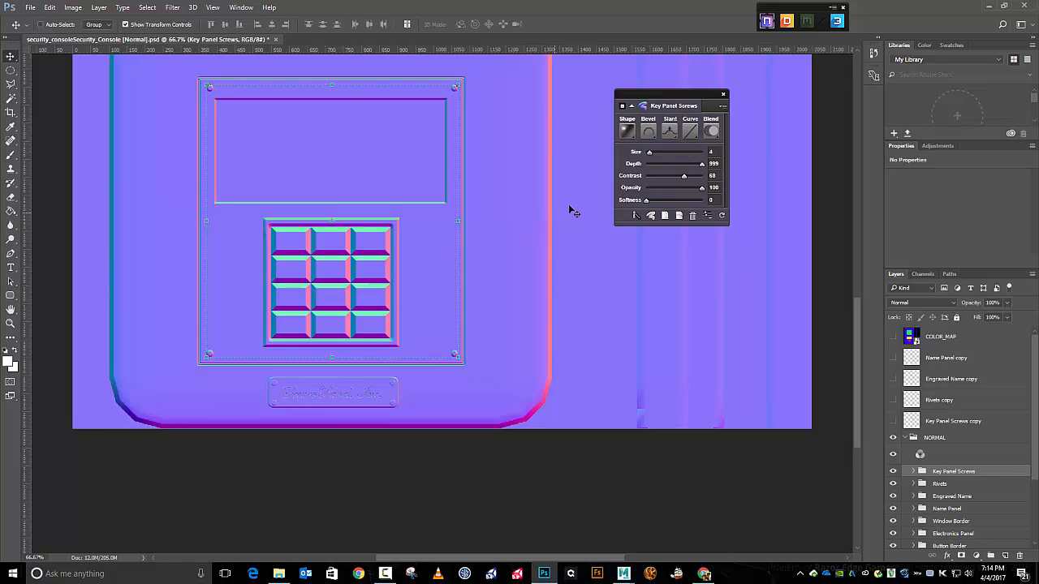
left_click(722, 96)
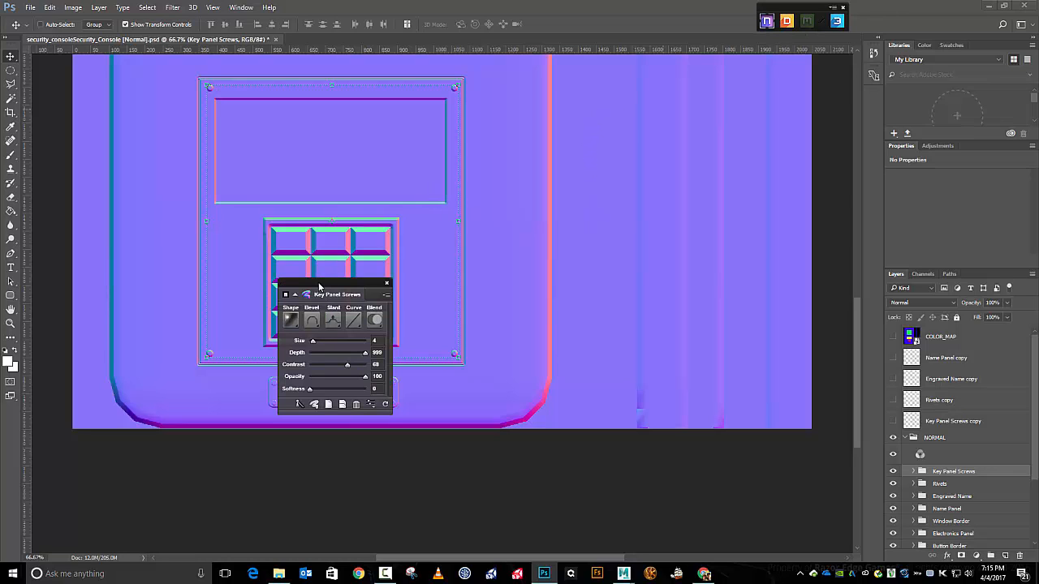
left_click_drag(322, 276, 750, 166)
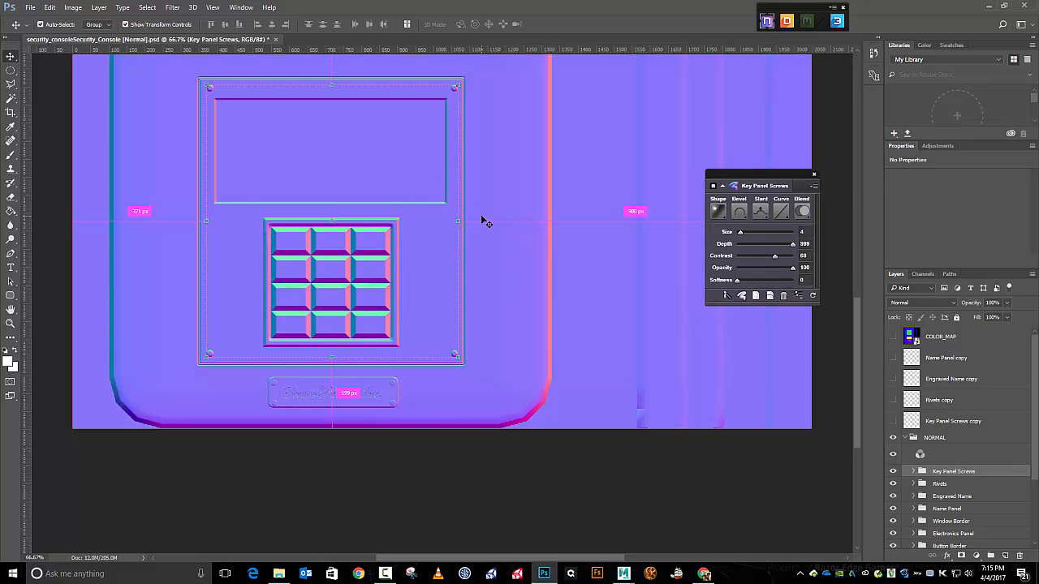
Add a new layer above the Key Panel Screws group and name it Main Screws
key("ctrl+minus")
key("ctrl+minus")
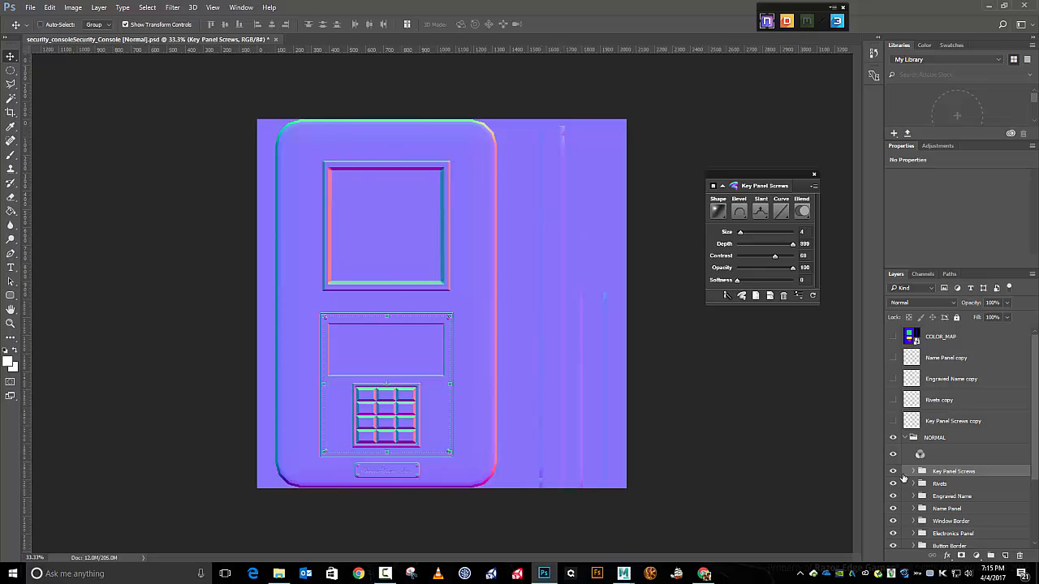
left_click(1005, 556)
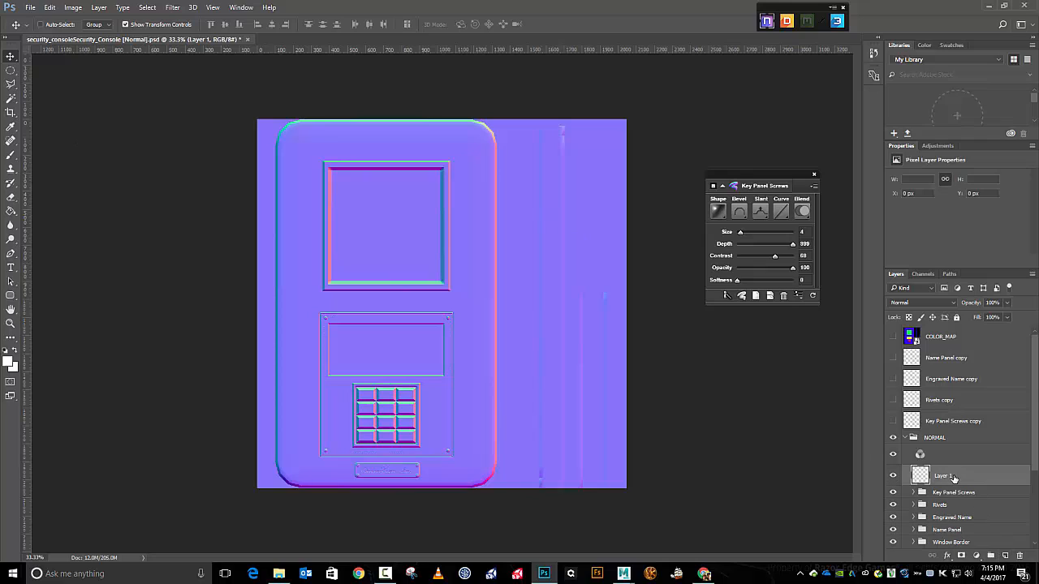
double_click(944, 476)
type("Main Screws")
key("Return")
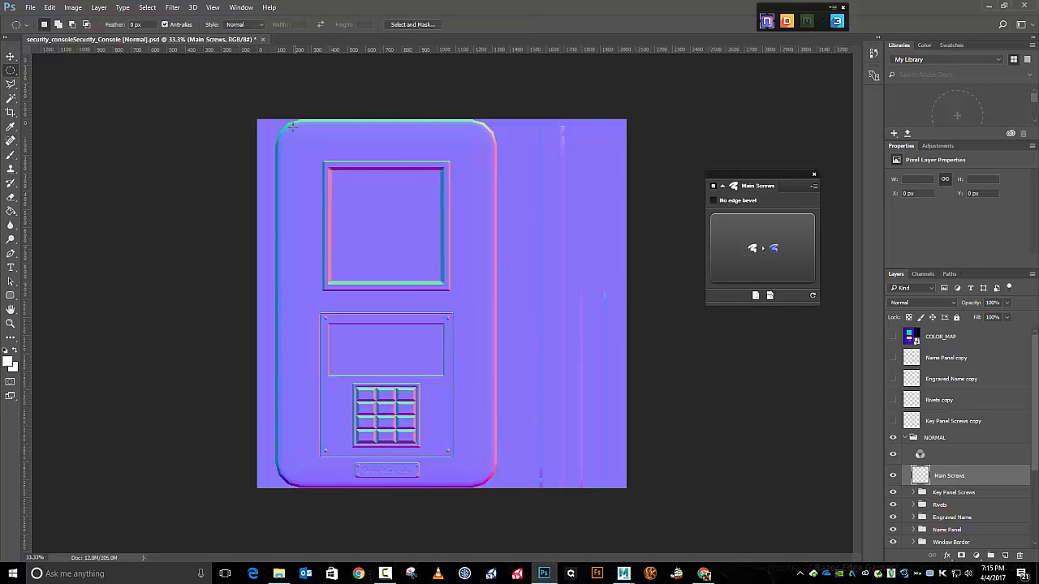
Fill a circular selection with white in the console's upper-left corner and place it at X 185 px, Y 74 px
left_click_drag(292, 136, 302, 143)
key("shift+BackSpace")
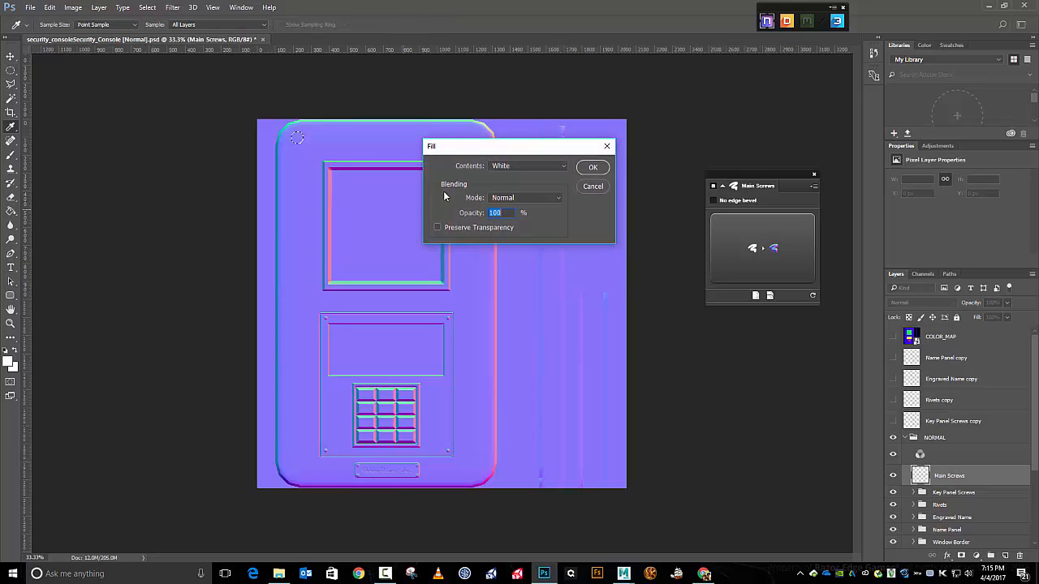
left_click(599, 170)
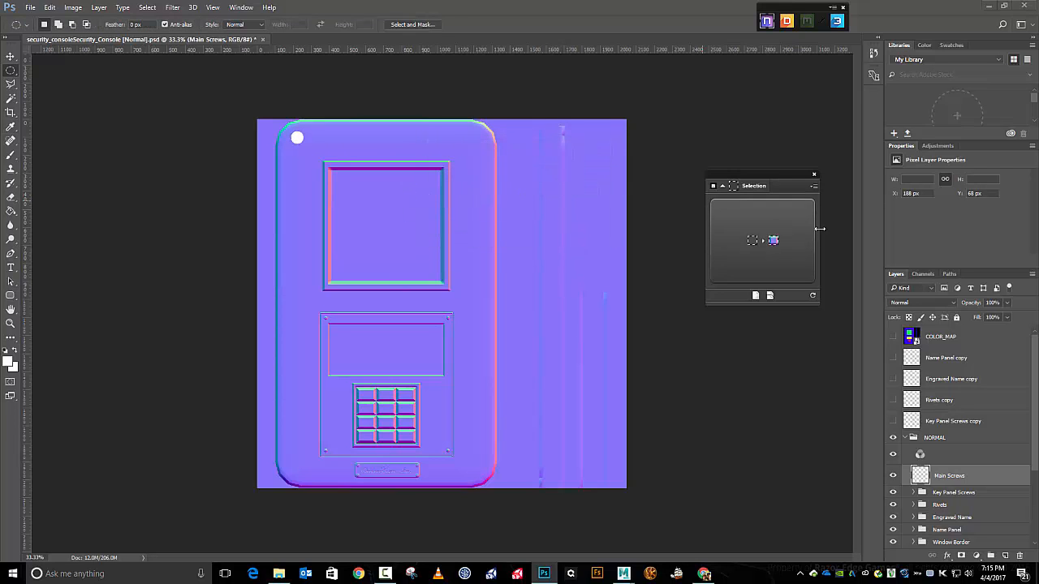
key("v")
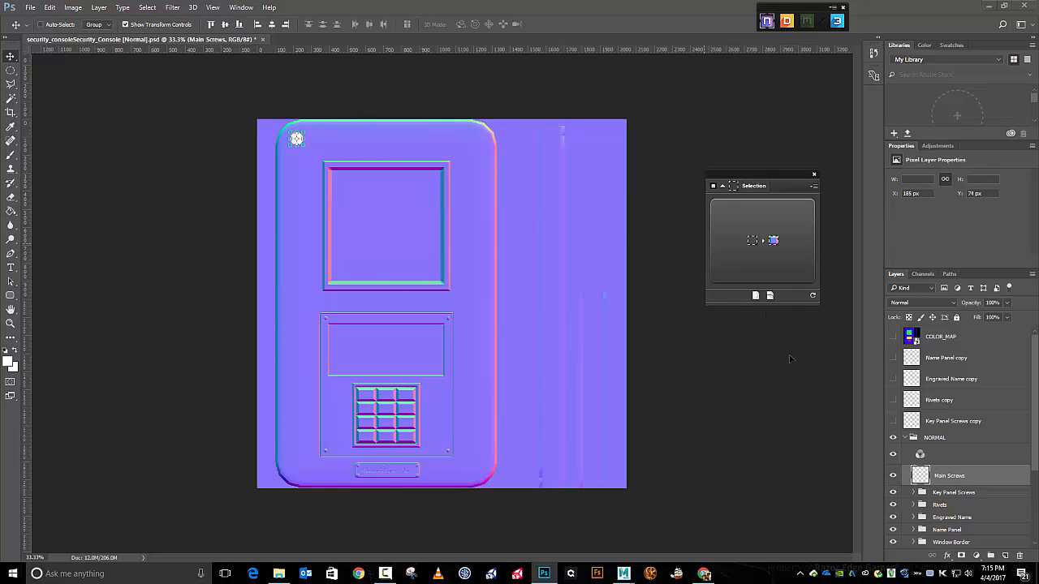
key("ctrl+plus")
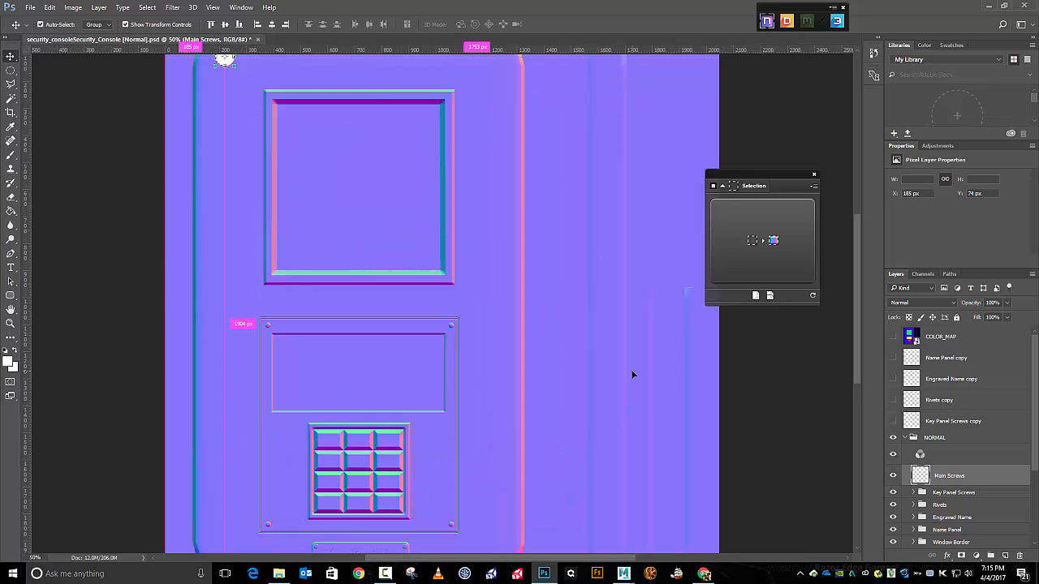
scroll(321, 303, "up", 5)
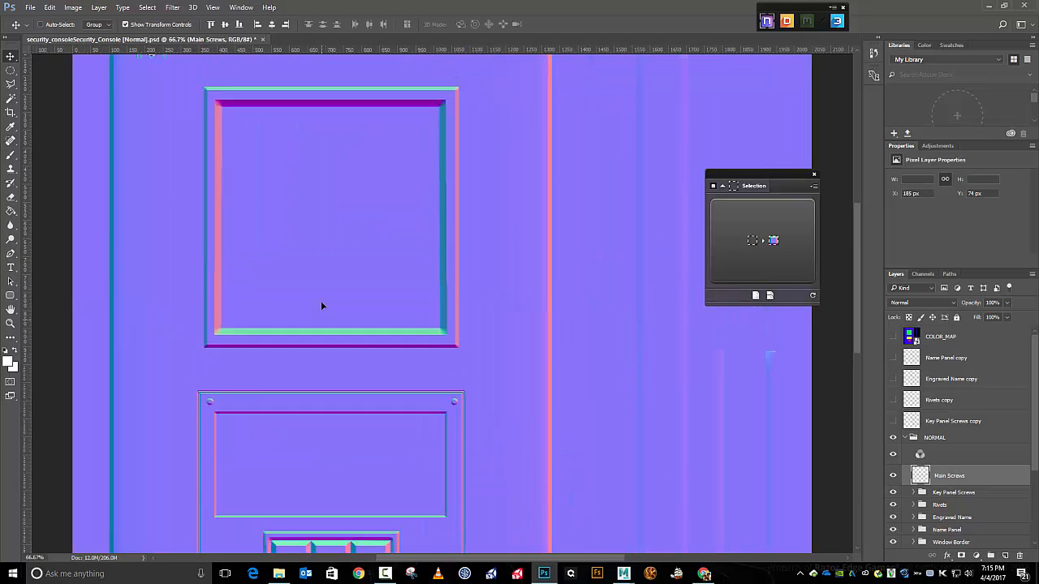
scroll(241, 199, "up", 2)
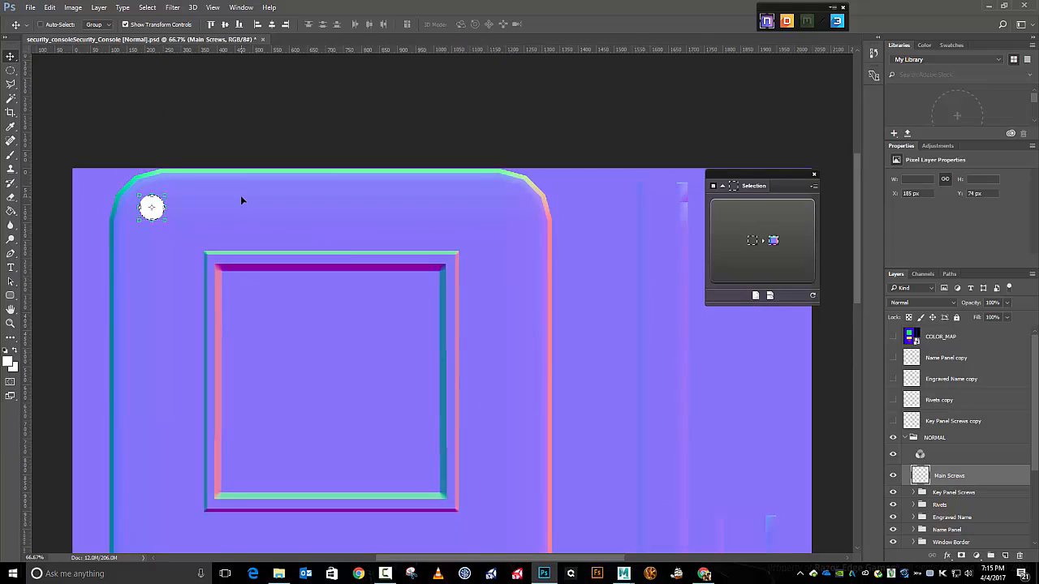
key("ctrl+plus")
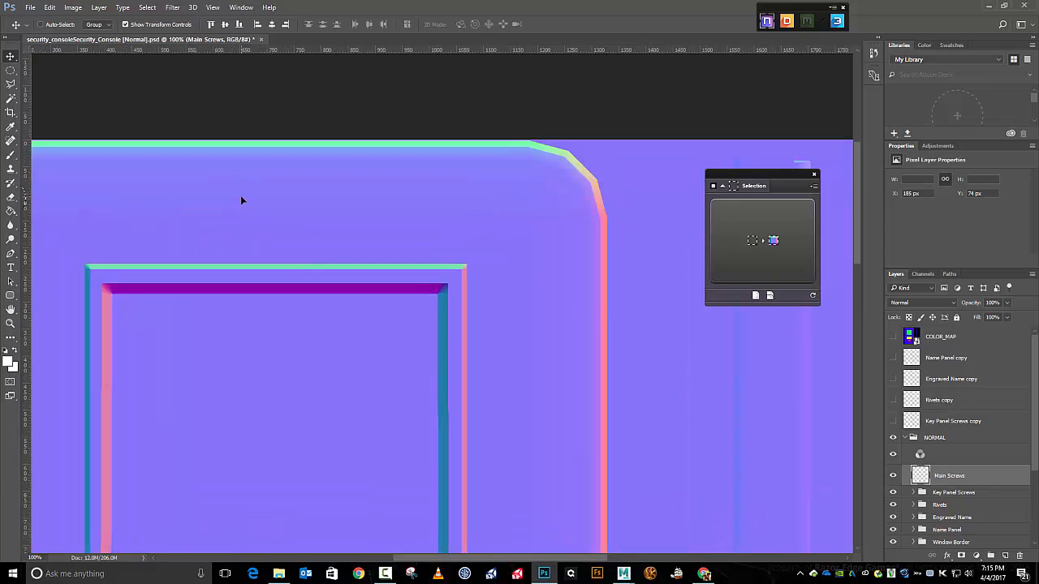
left_click_drag(556, 557, 497, 557)
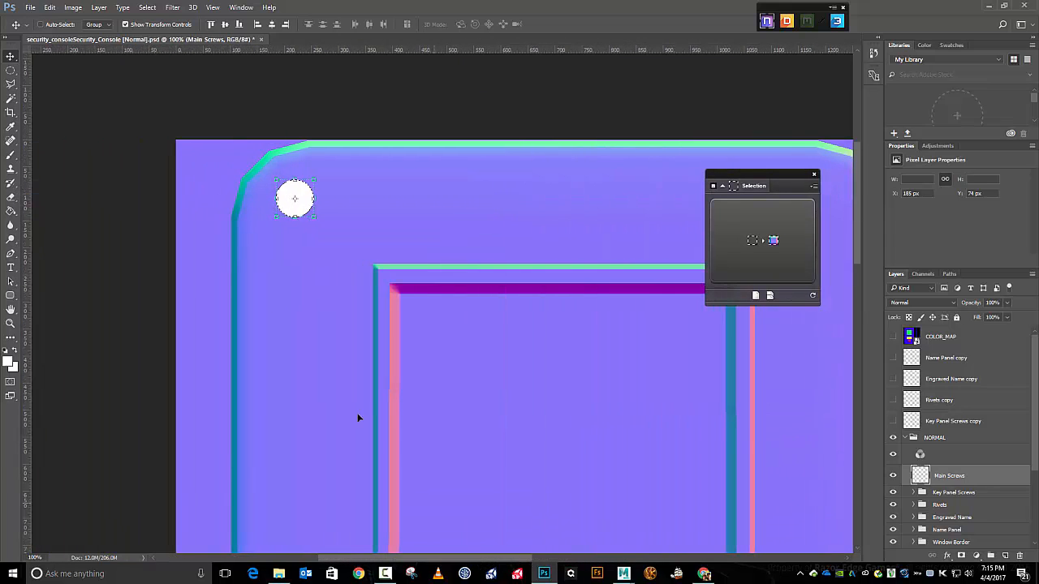
left_click(12, 70)
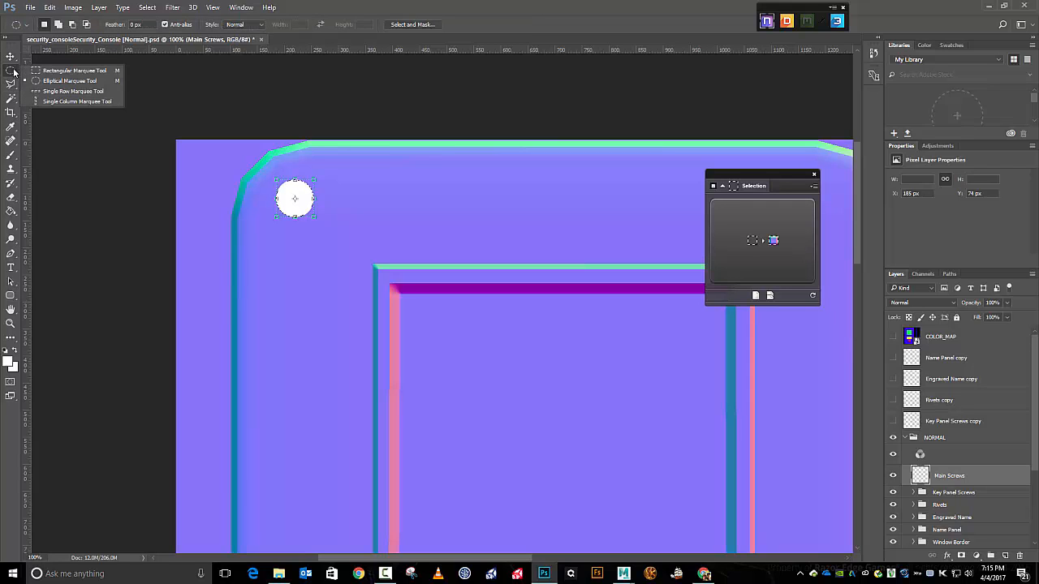
left_click(64, 91)
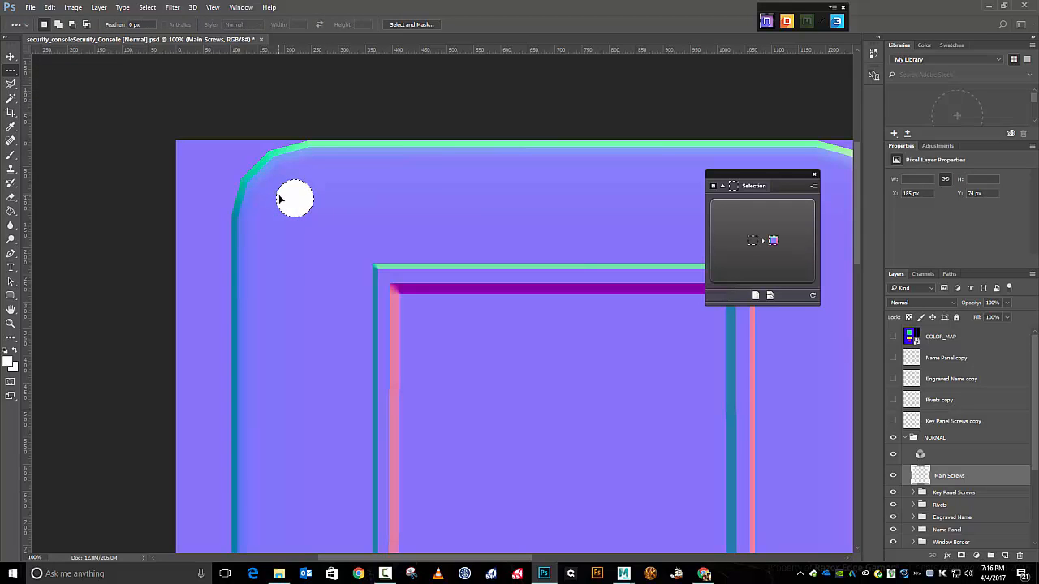
key("ctrl+d")
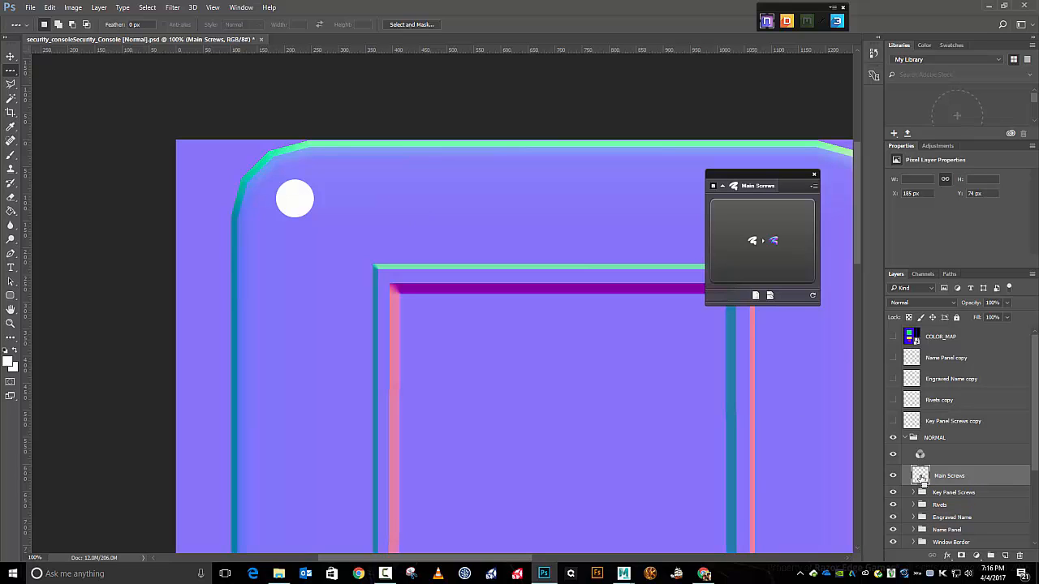
Load the white circle as a selection and erase a cross slot at its centre with a 10 px eraser
left_click(920, 477, "ctrl")
left_click(10, 199)
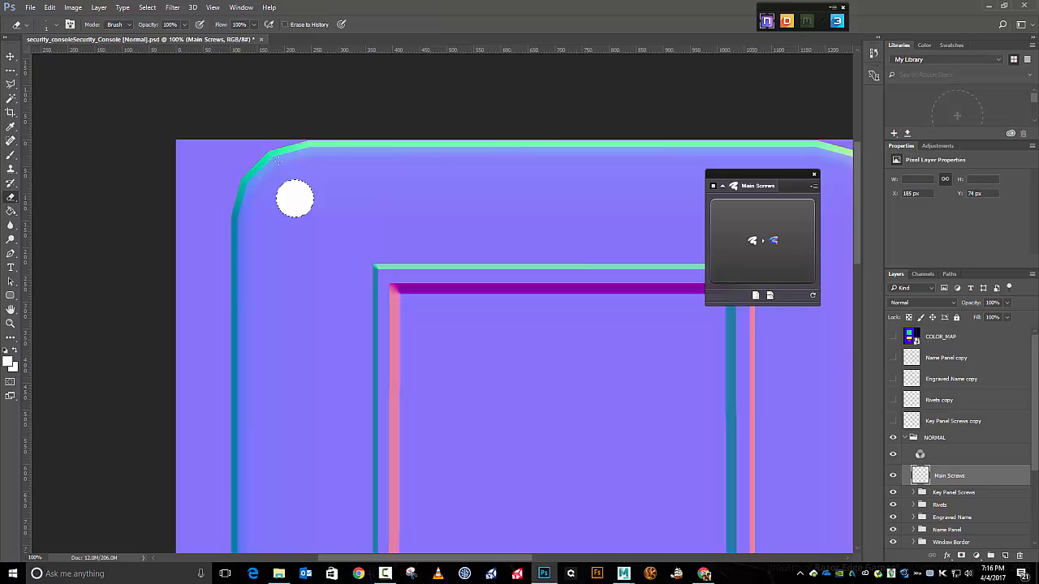
left_click(56, 25)
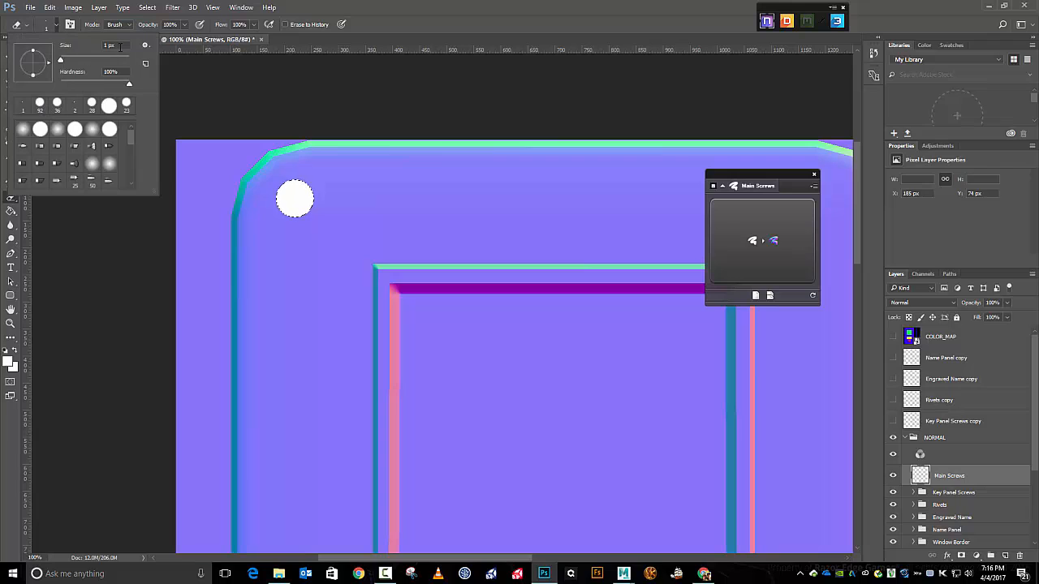
left_click(103, 45)
type("10")
key("Return")
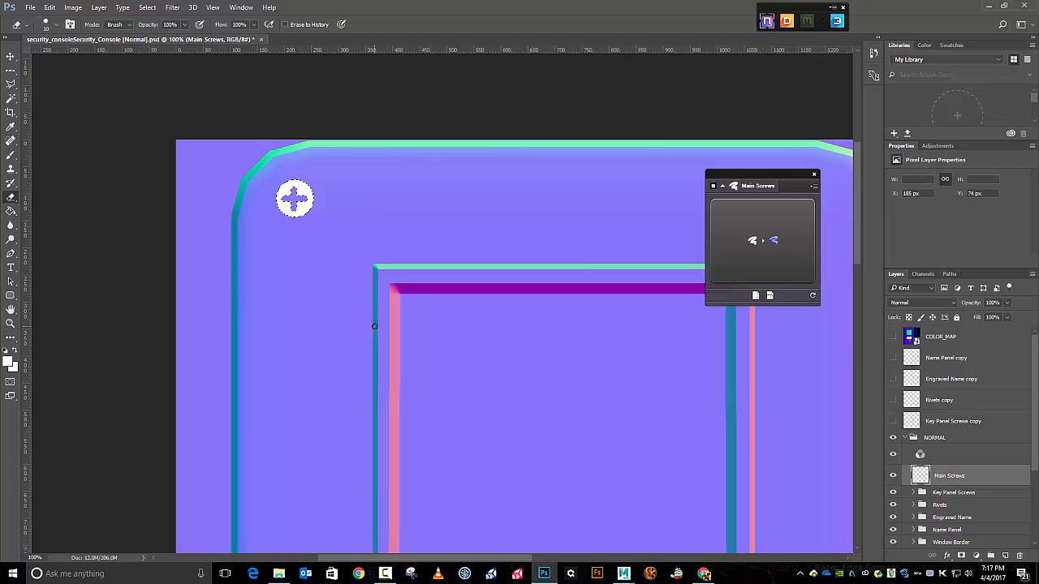
Duplicate the cross-slotted screw onto its own layer
key("ctrl+j")
scroll(378, 324, "down", 2)
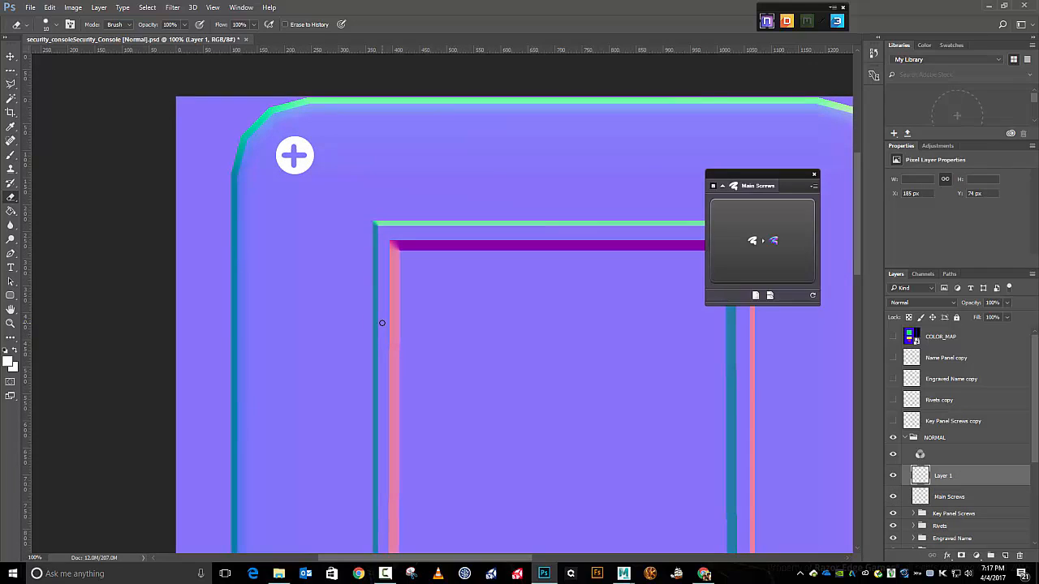
key("ctrl+minus")
key("ctrl+minus")
key("ctrl+minus")
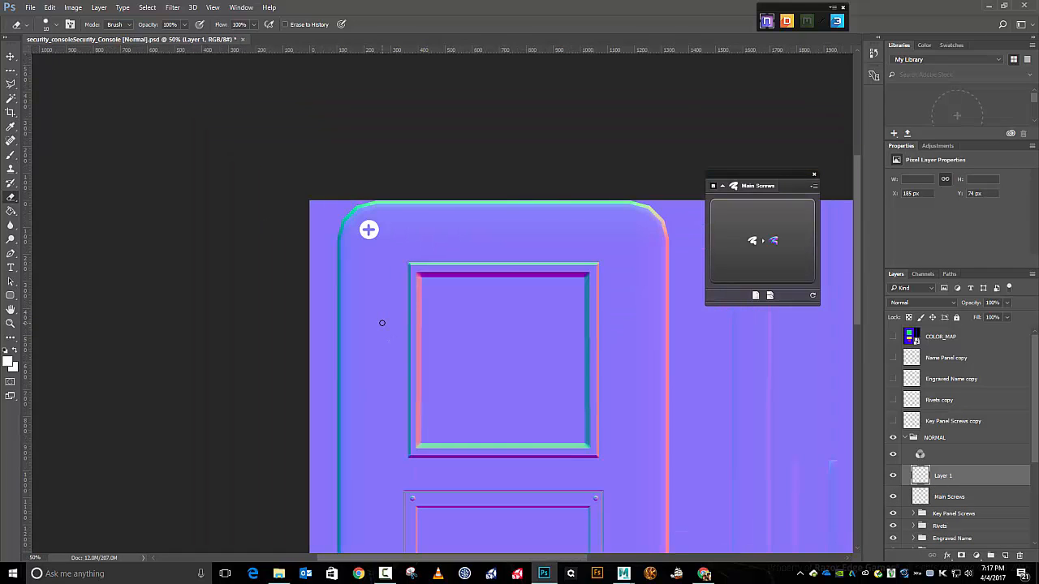
Move the copied screw straight across to the console's upper-right corner, at X 1181 px
left_click(11, 56)
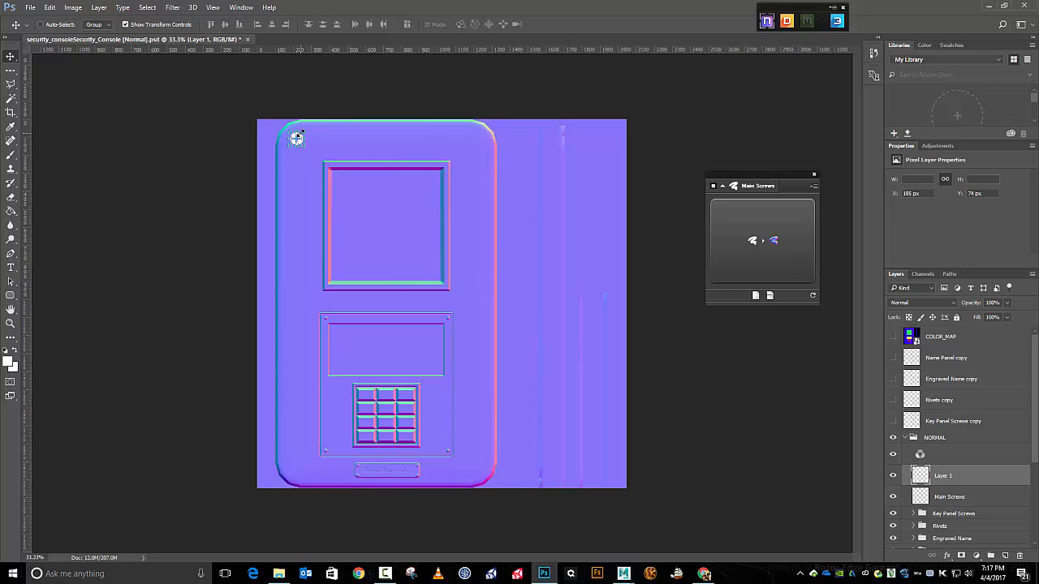
key("ctrl+t")
left_click_drag(297, 138, 385, 141)
key("ctrl+z")
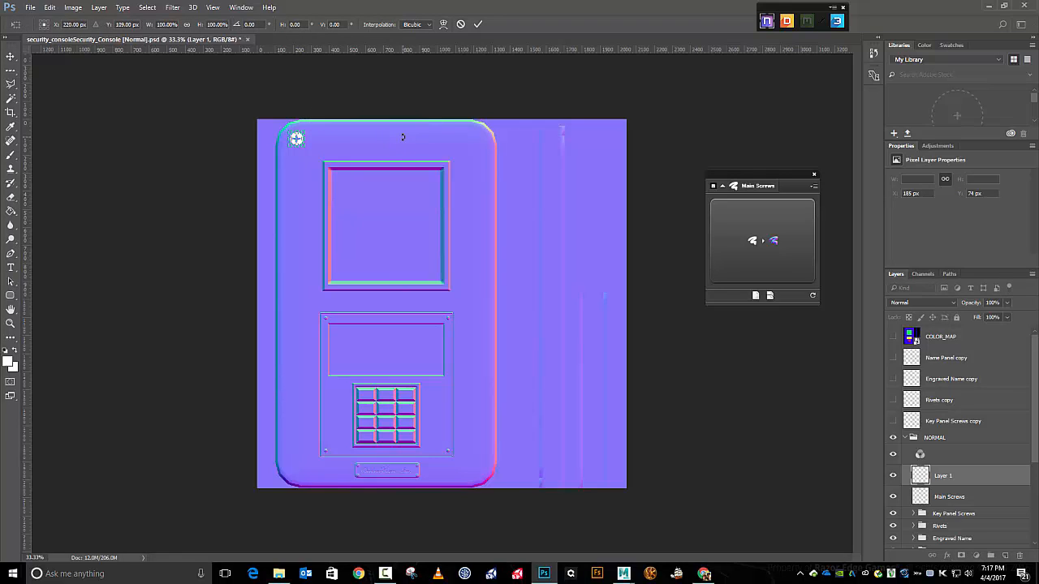
key("ctrl+plus")
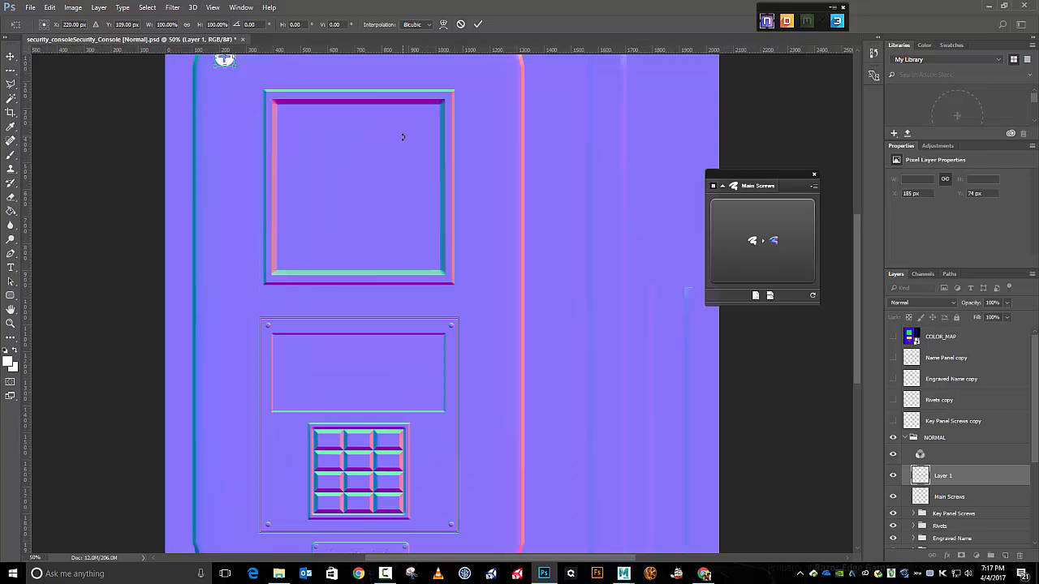
scroll(325, 142, "up", 3)
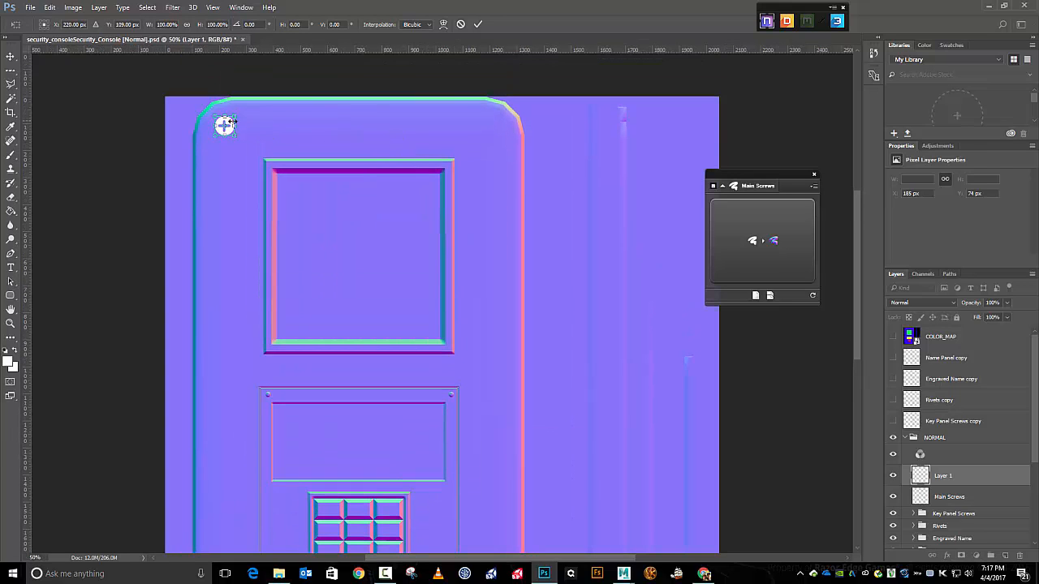
left_click_drag(230, 122, 500, 126)
left_click(478, 24)
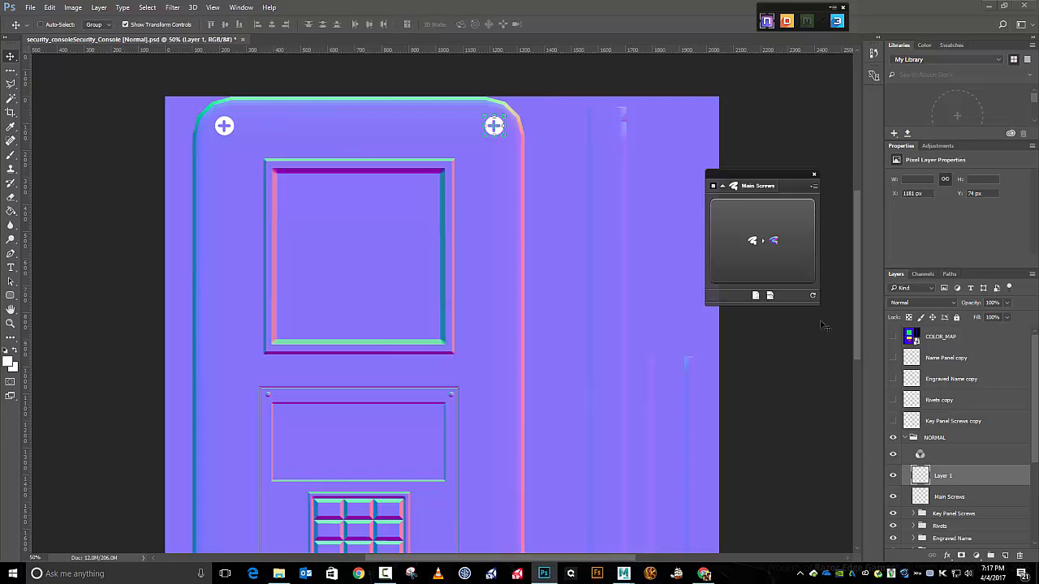
Merge the copied screw's layer with the Main Screws layer
left_click(944, 501, "shift")
right_click(944, 502)
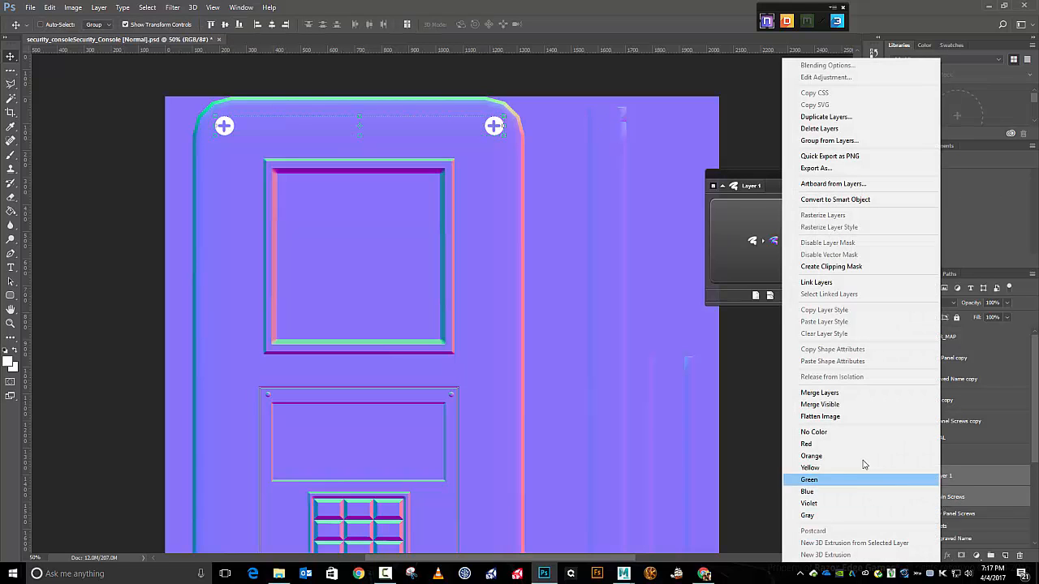
left_click(849, 393)
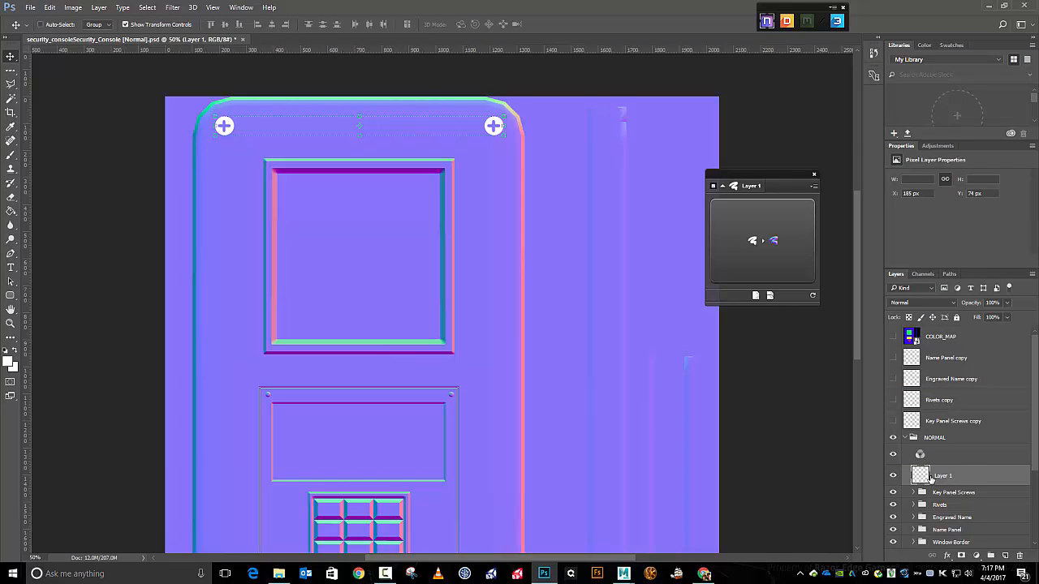
Duplicate the upper pair of cross-slotted screws and move the copy straight down to the console's lower corners, at Y 1894 px
scroll(551, 395, "down", 2)
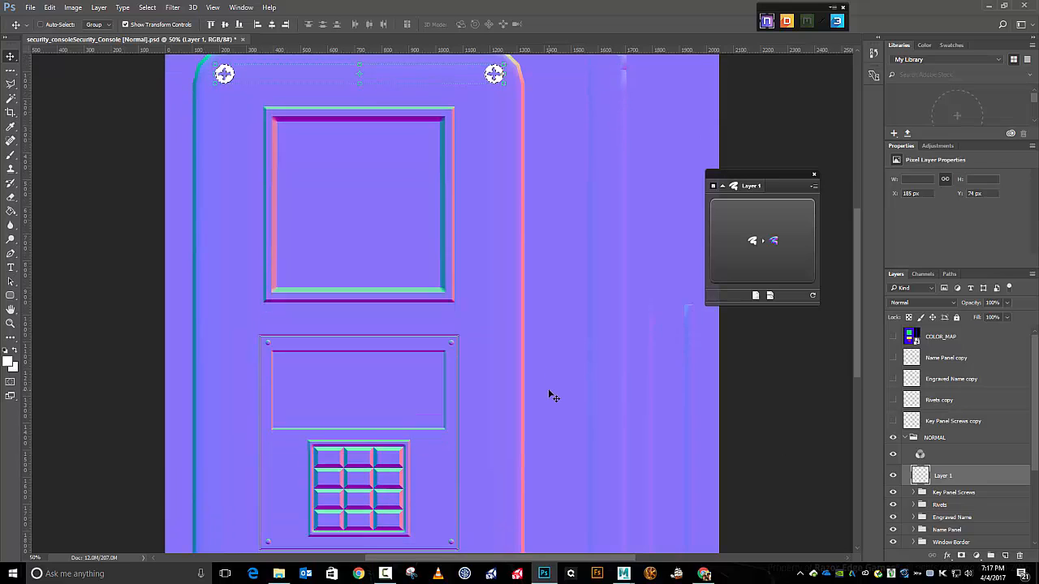
key("ctrl+shift+alt+n")
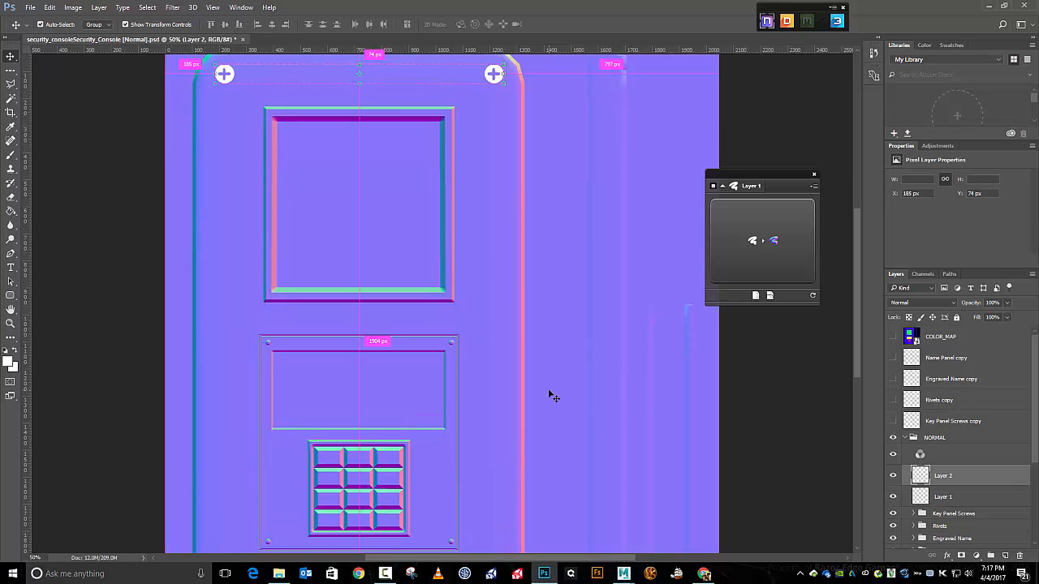
left_click_drag(384, 70, 385, 518)
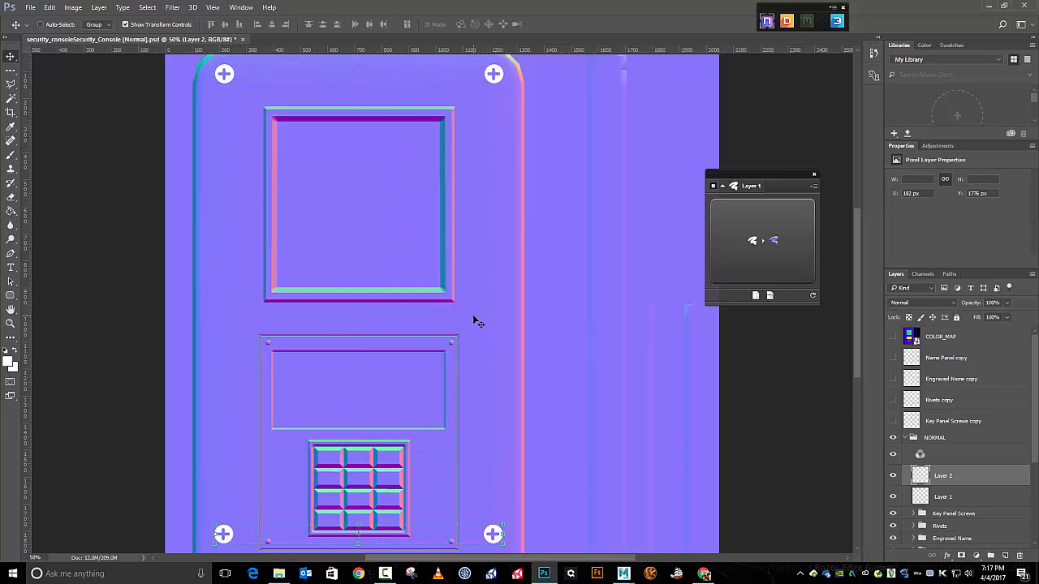
scroll(477, 322, "down", 3)
left_click_drag(430, 441, 422, 475)
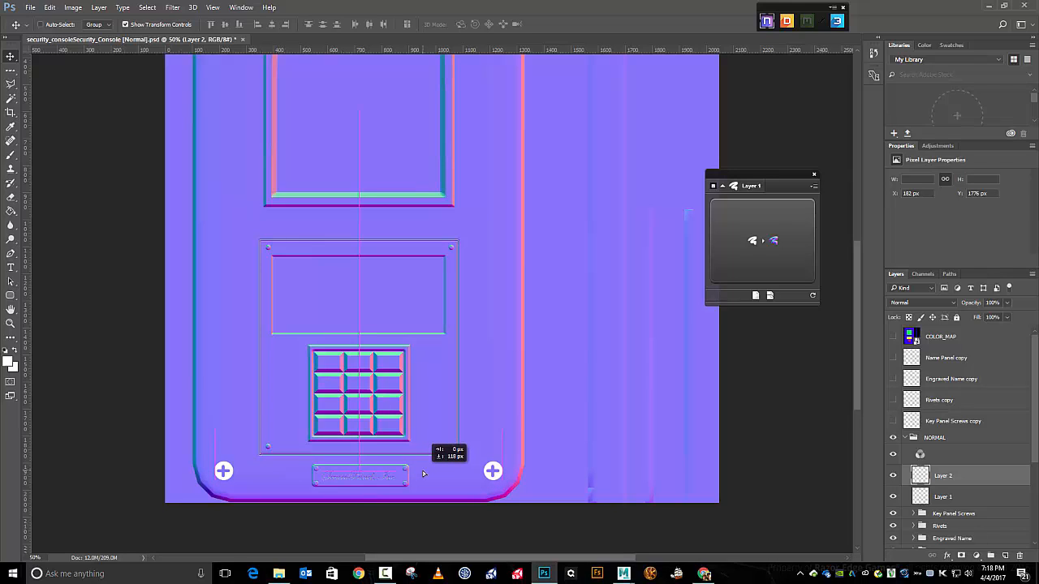
left_click_drag(422, 474, 423, 474)
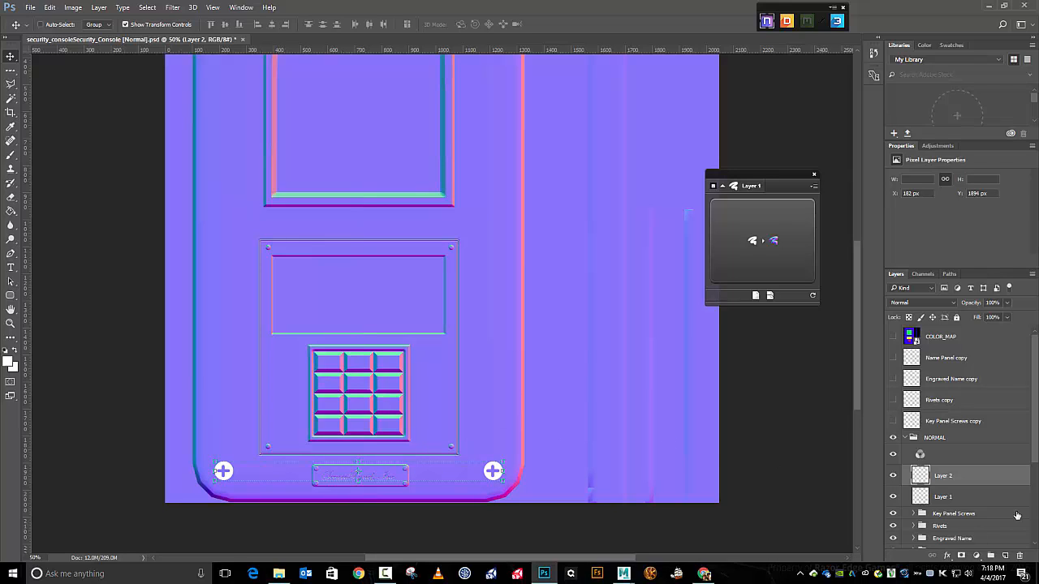
Merge the upper and lower screw layers into one layer and rename it Main Screws
left_click(951, 496, "shift")
right_click(952, 497)
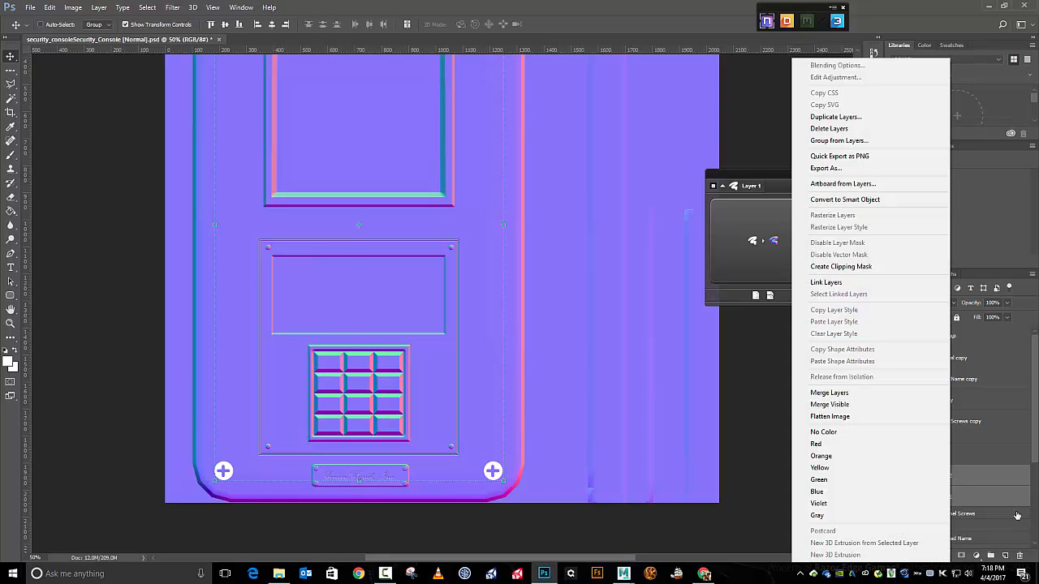
key("Return")
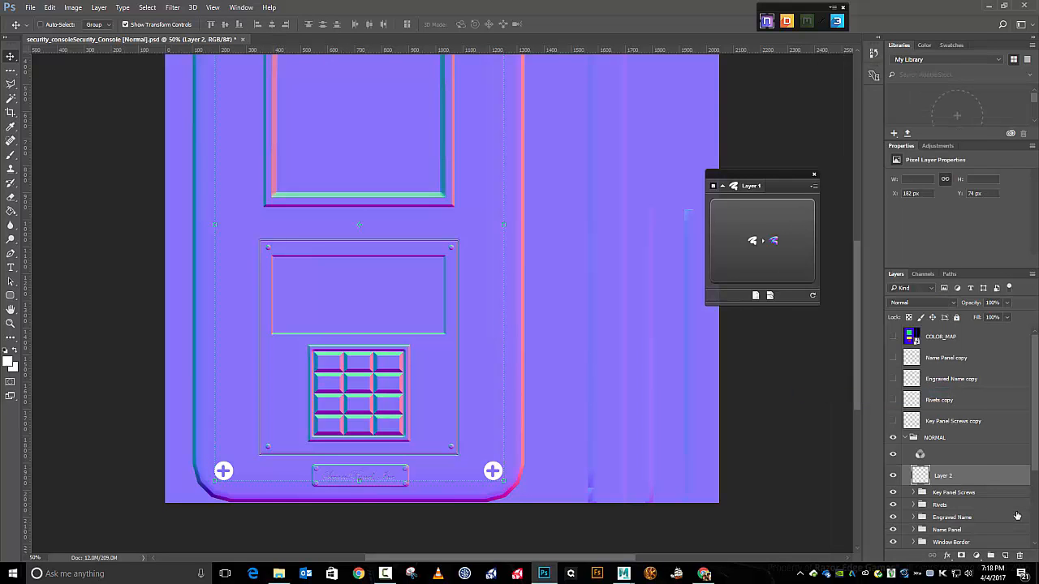
key("F2")
type("Main Screws")
key("Return")
Duplicate the Main Screws layer, place the copy just above the NORMAL group and hide it
key("ctrl+j")
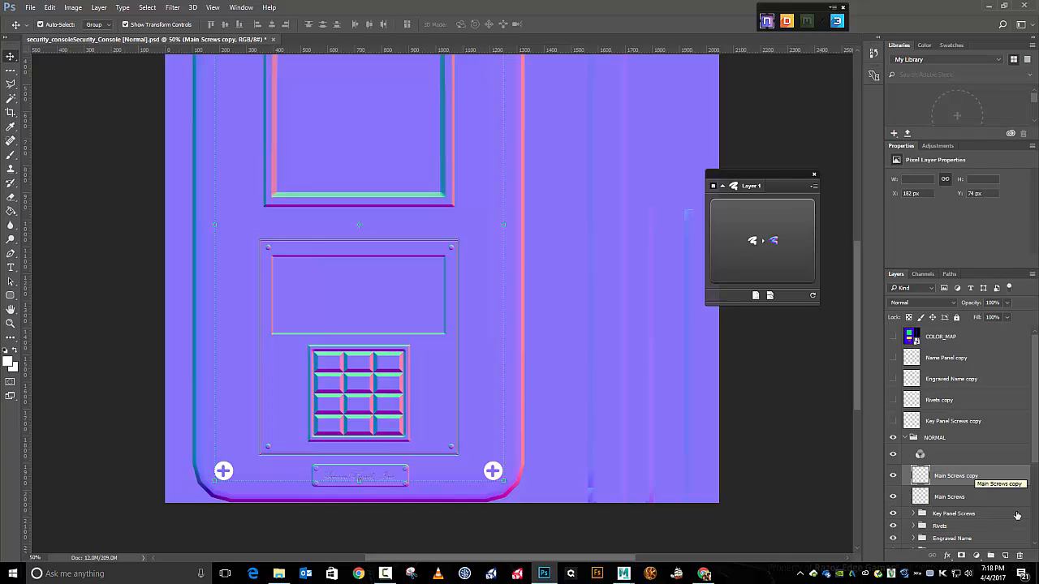
key("ctrl+]")
key("ctrl+]")
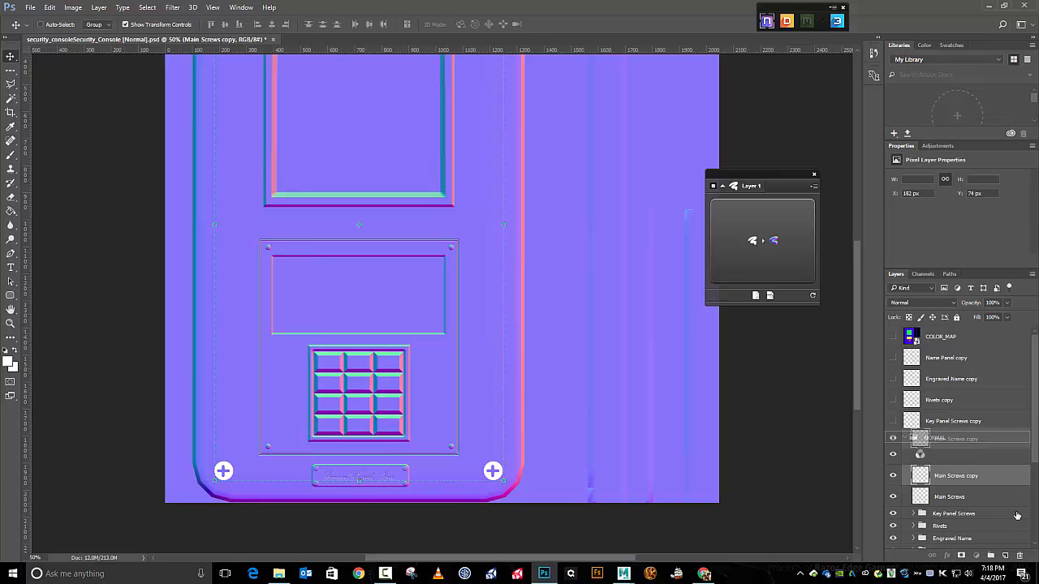
key("ctrl+comma")
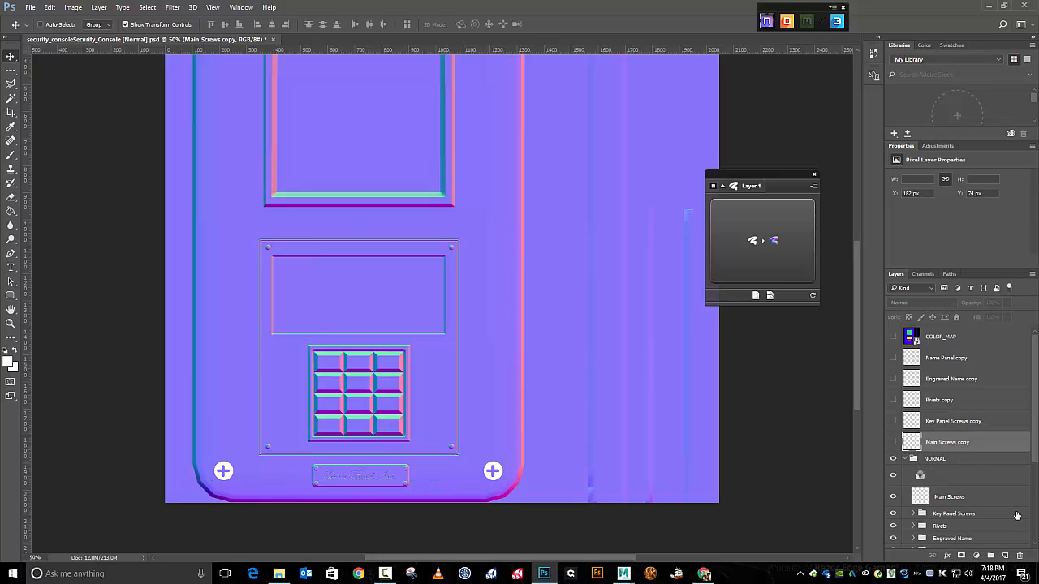
Convert the original Main Screws layer to an NDO normal with size 2, depth 781 and contrast 100, and save the document
left_click(960, 497)
left_click(763, 241)
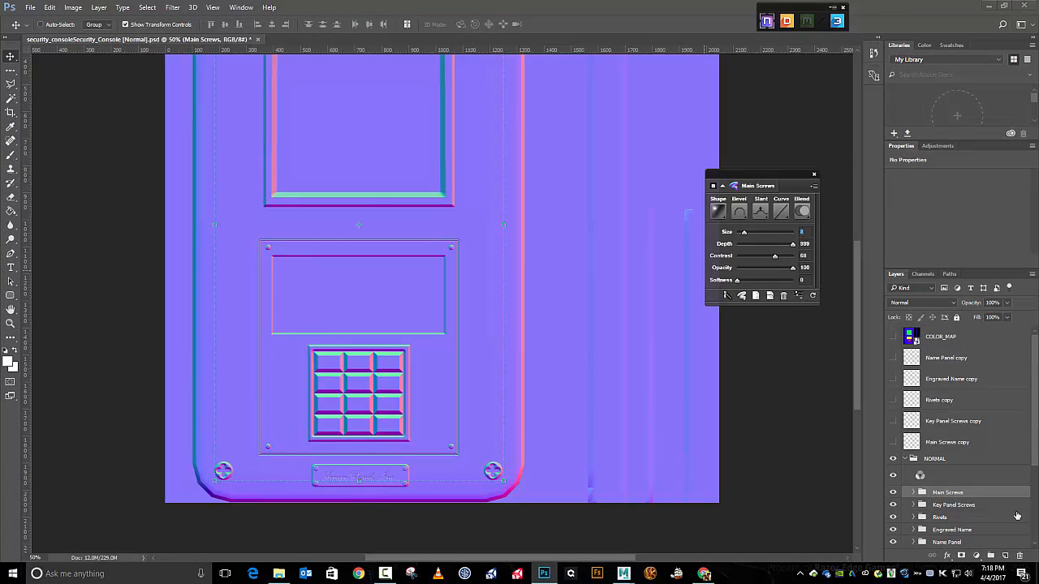
key("Tab")
type("781")
key("ctrl+minus")
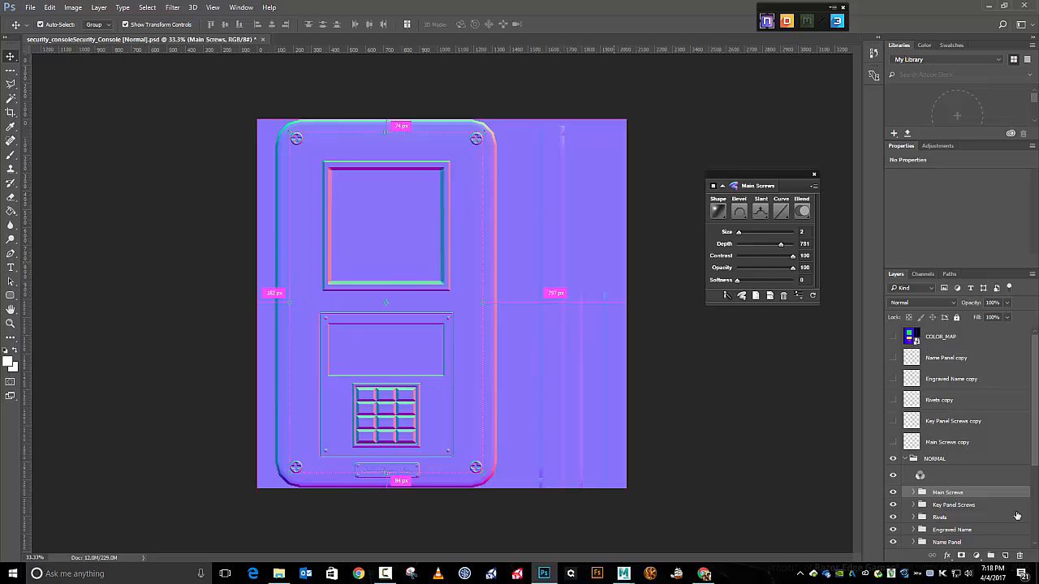
key("ctrl+minus")
key("ctrl+plus")
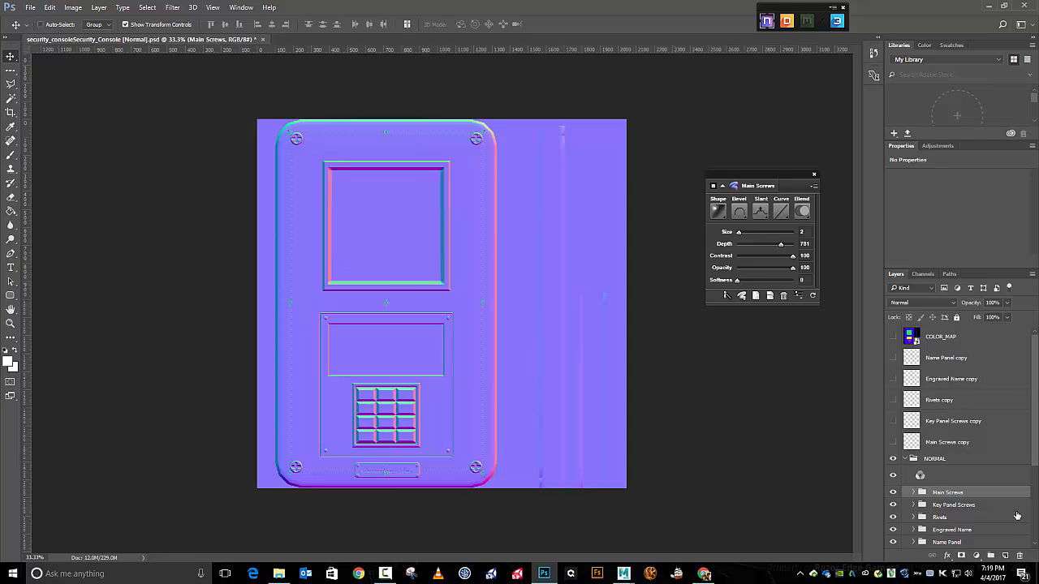
key("ctrl+s")
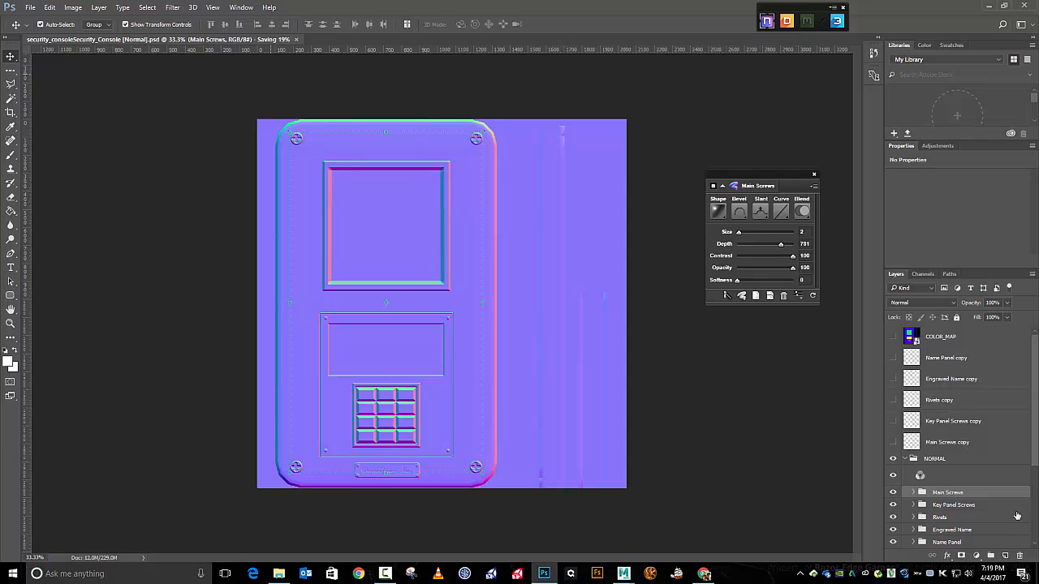